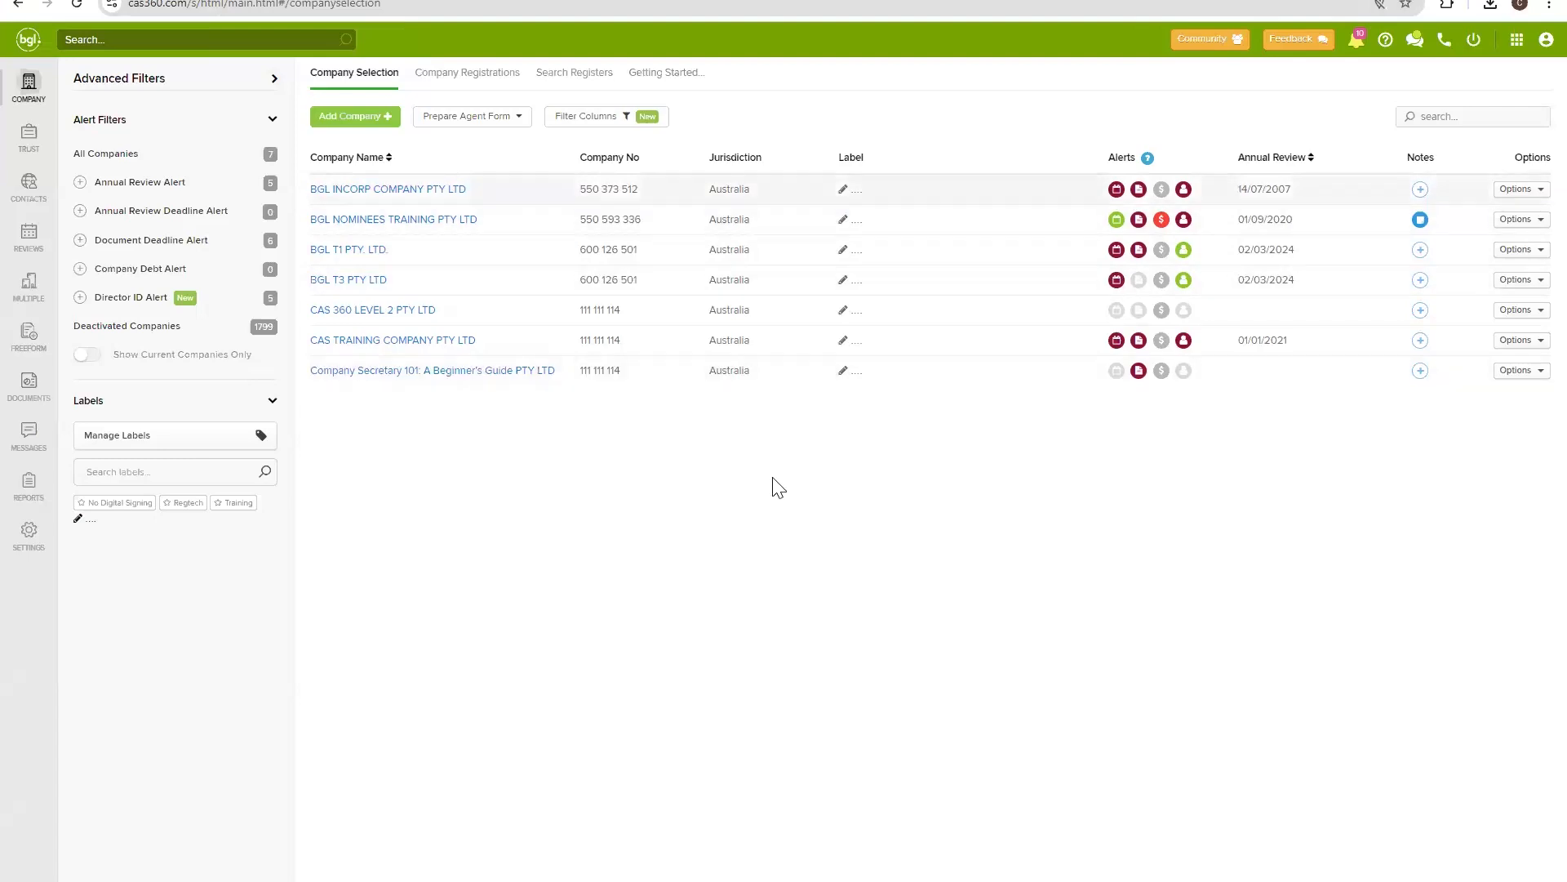
# Open the Annual Review Listing report from the Reports page.
pyautogui.click(36, 490)
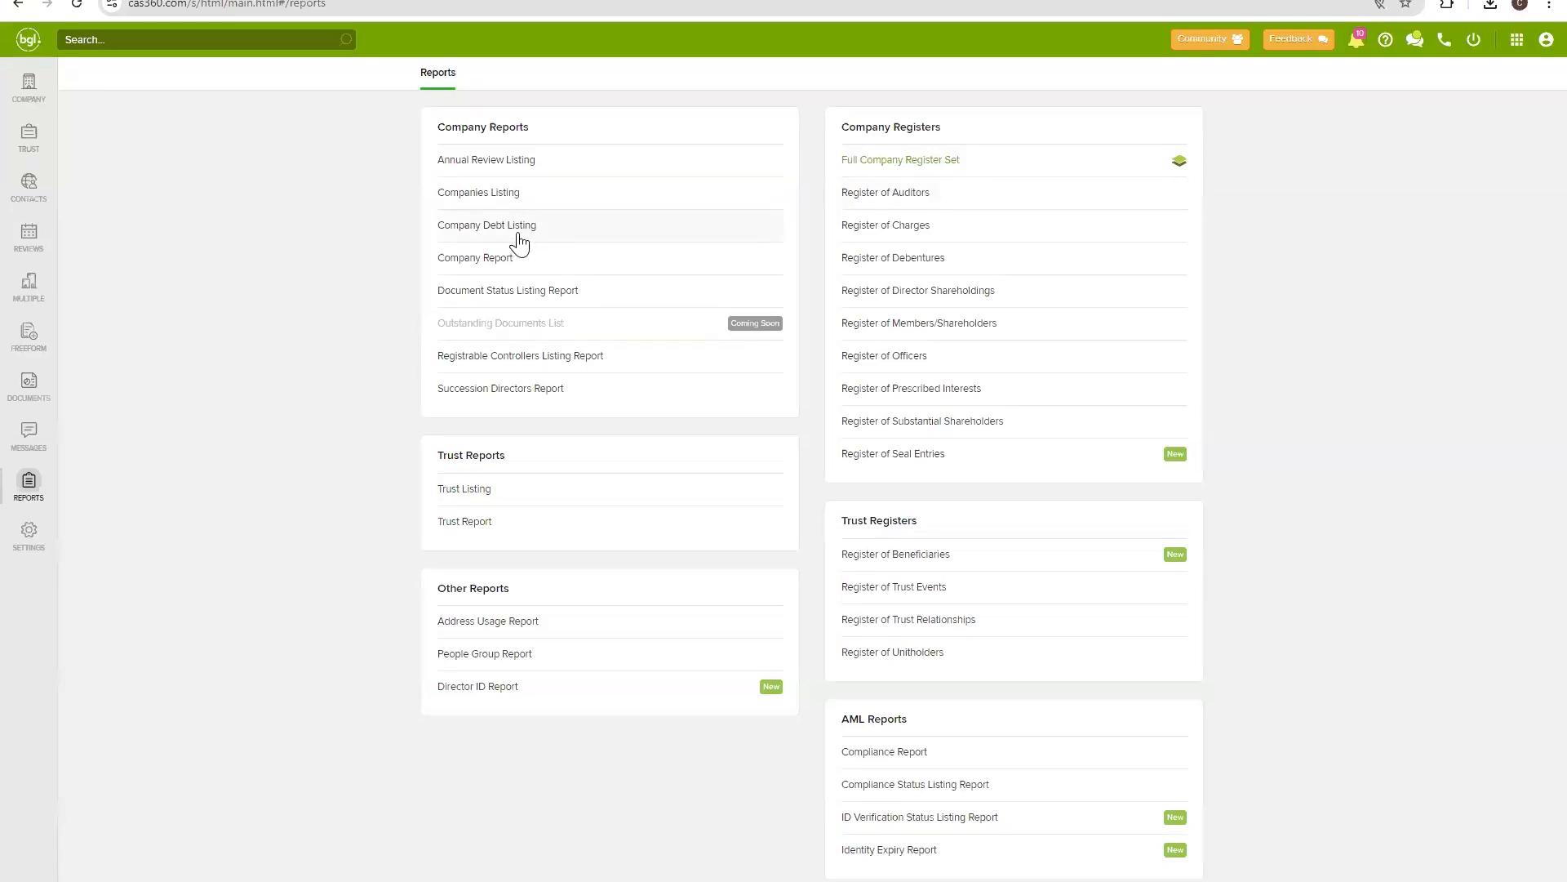
pyautogui.click(538, 178)
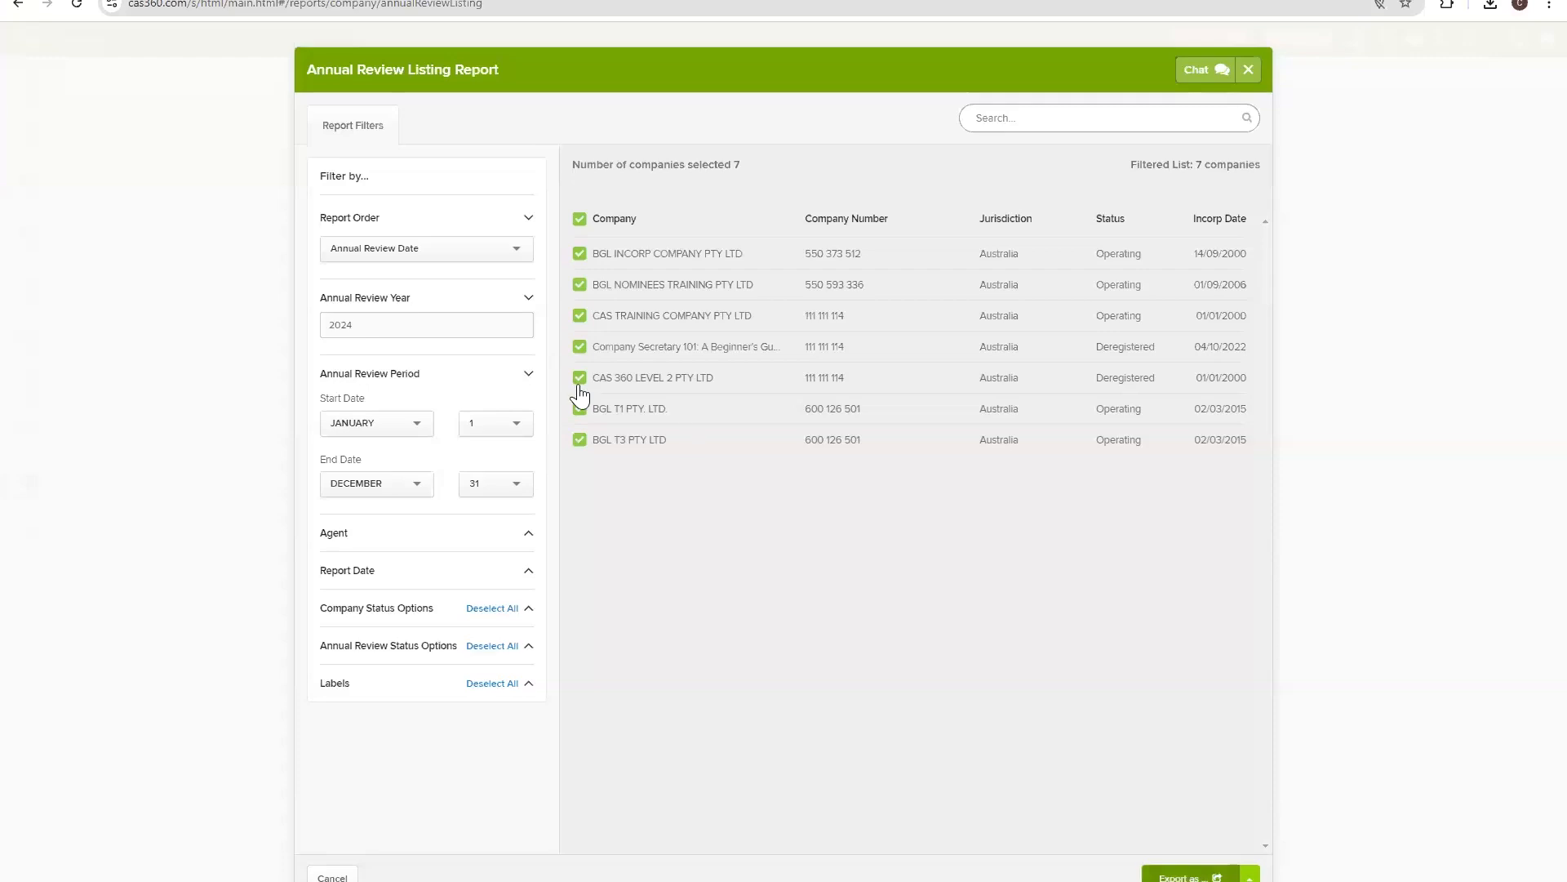
# Keep the report sorted by Annual Review Date and confirm review year 2024.
pyautogui.click(495, 258)
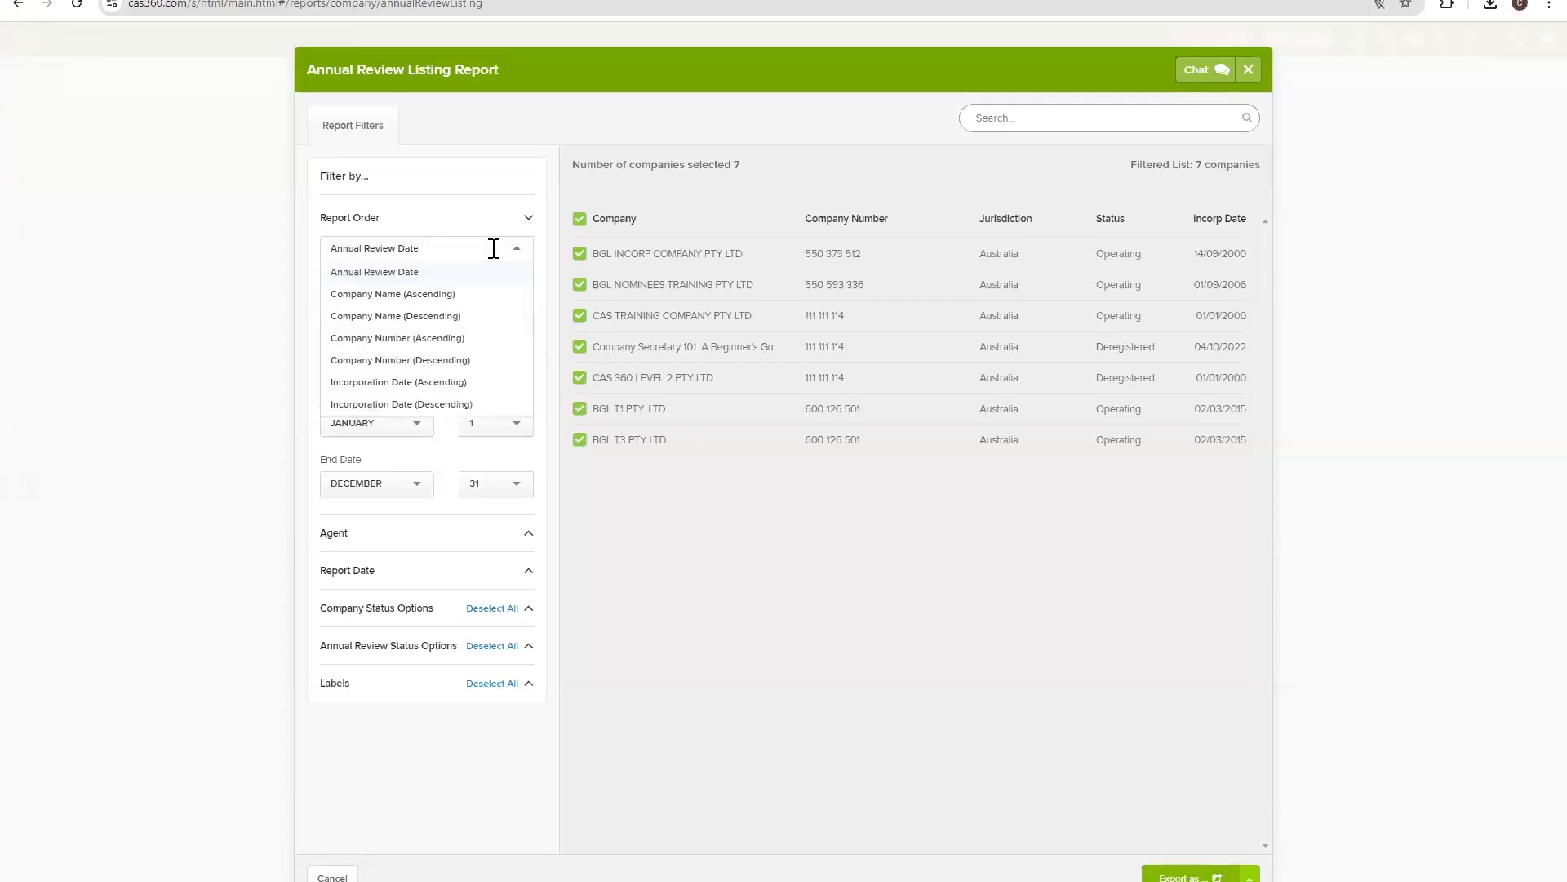
pyautogui.click(494, 250)
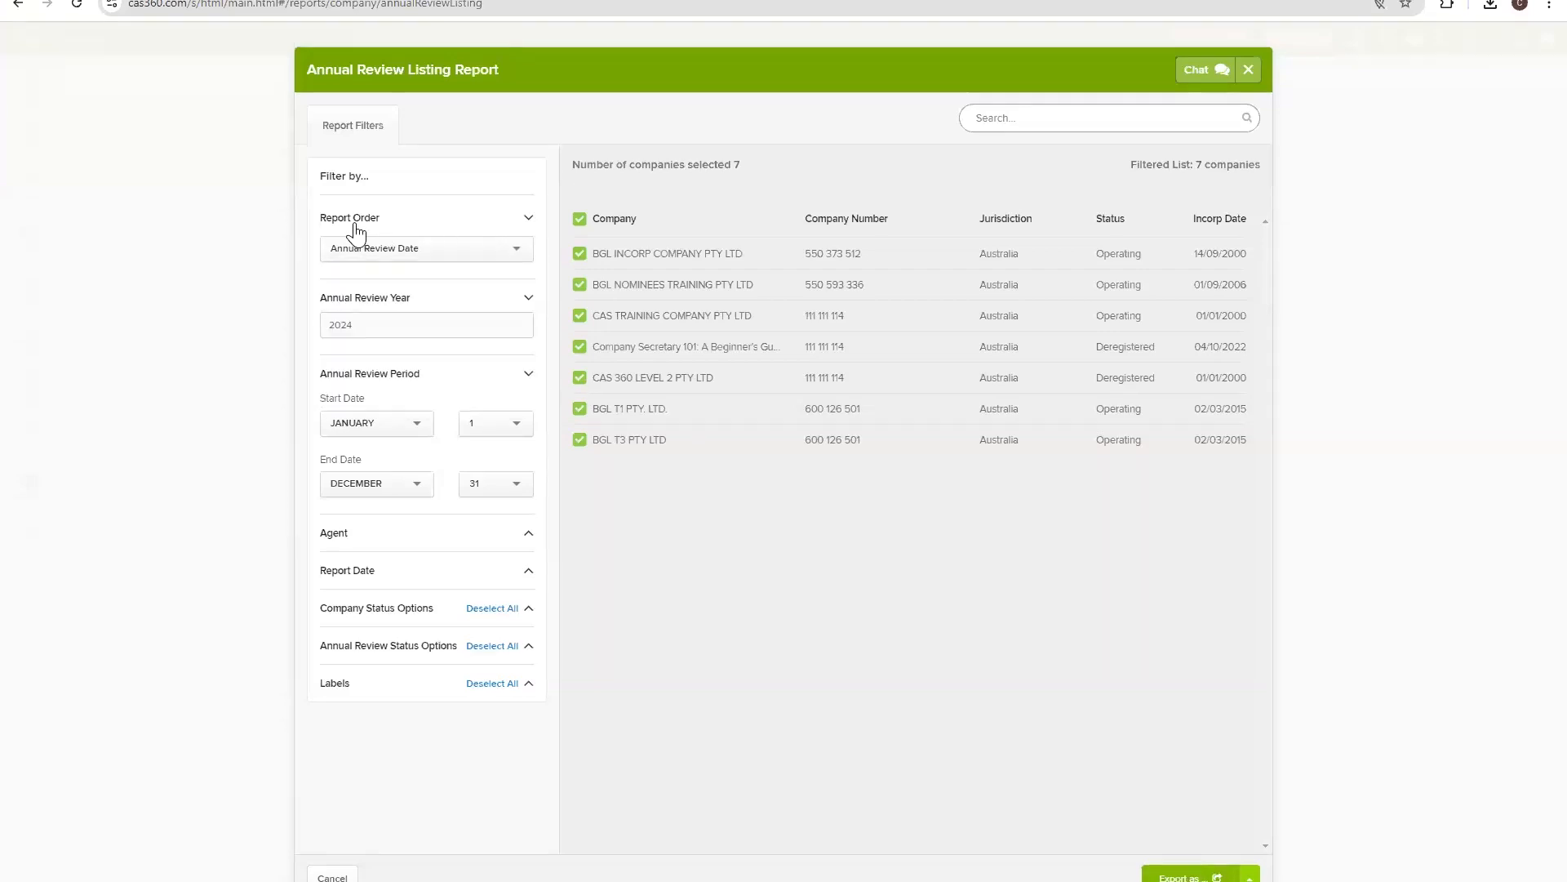
pyautogui.click(446, 255)
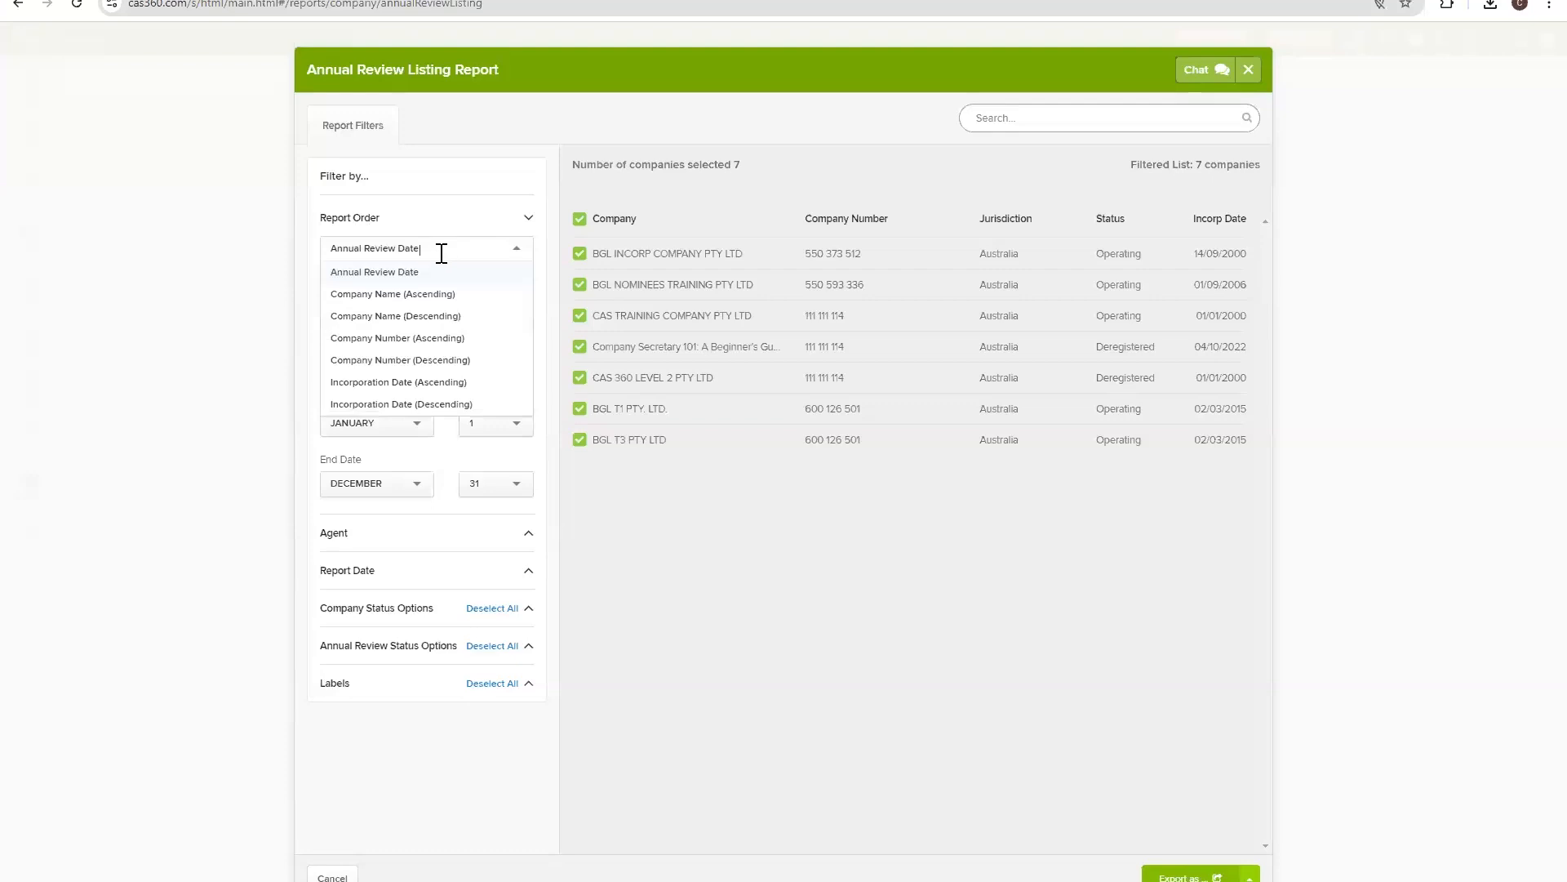
pyautogui.click(439, 271)
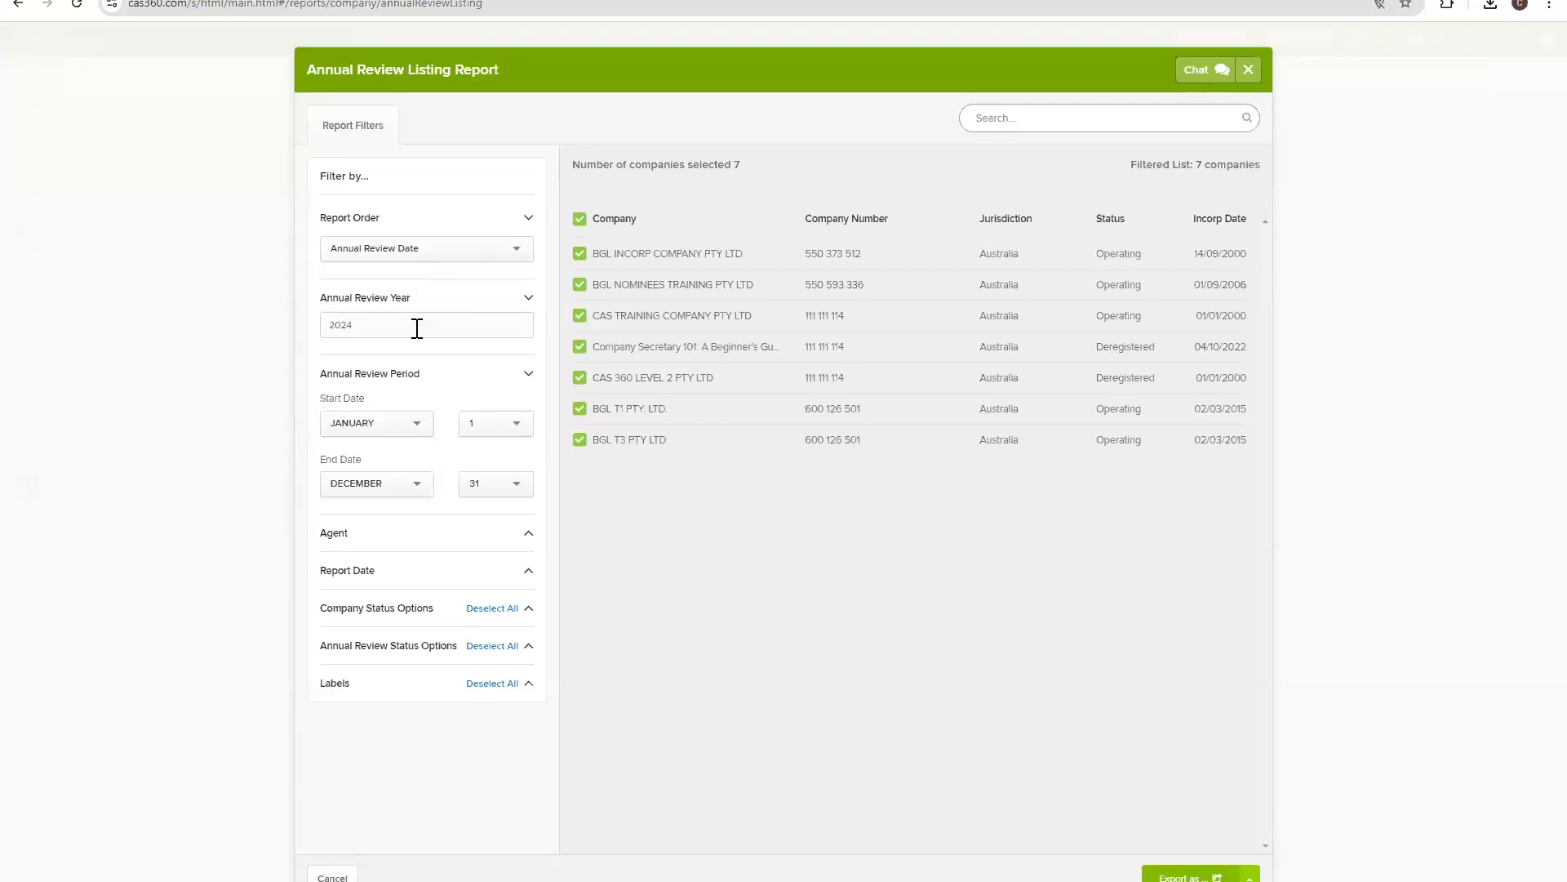
pyautogui.click(373, 322)
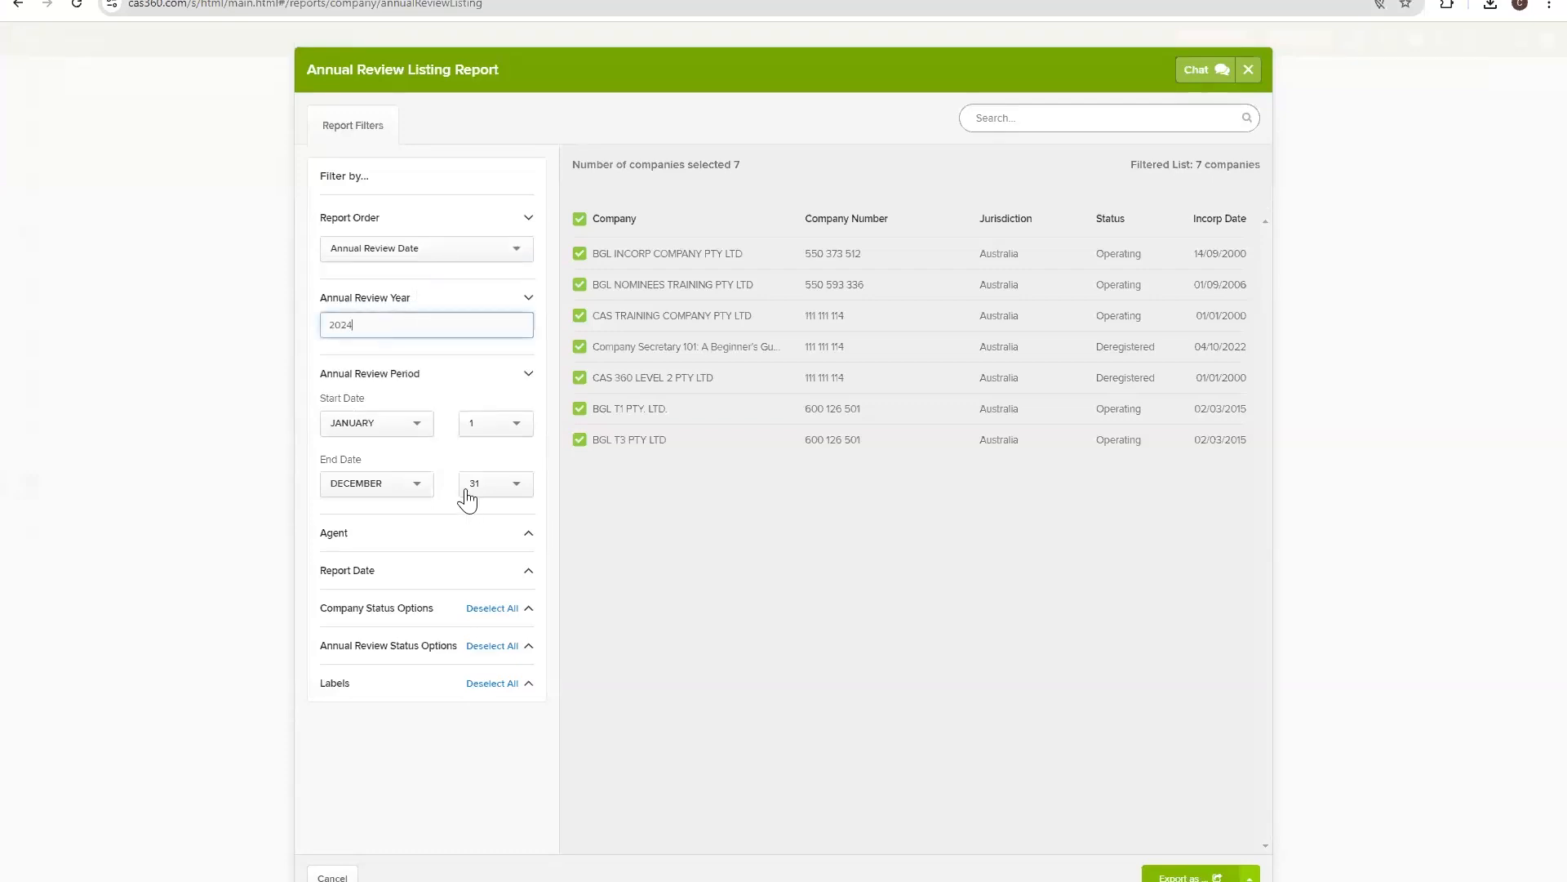
# Filter the report to agent BGL CORPORATE SOLUTIONS (1234).
pyautogui.click(494, 534)
pyautogui.click(479, 569)
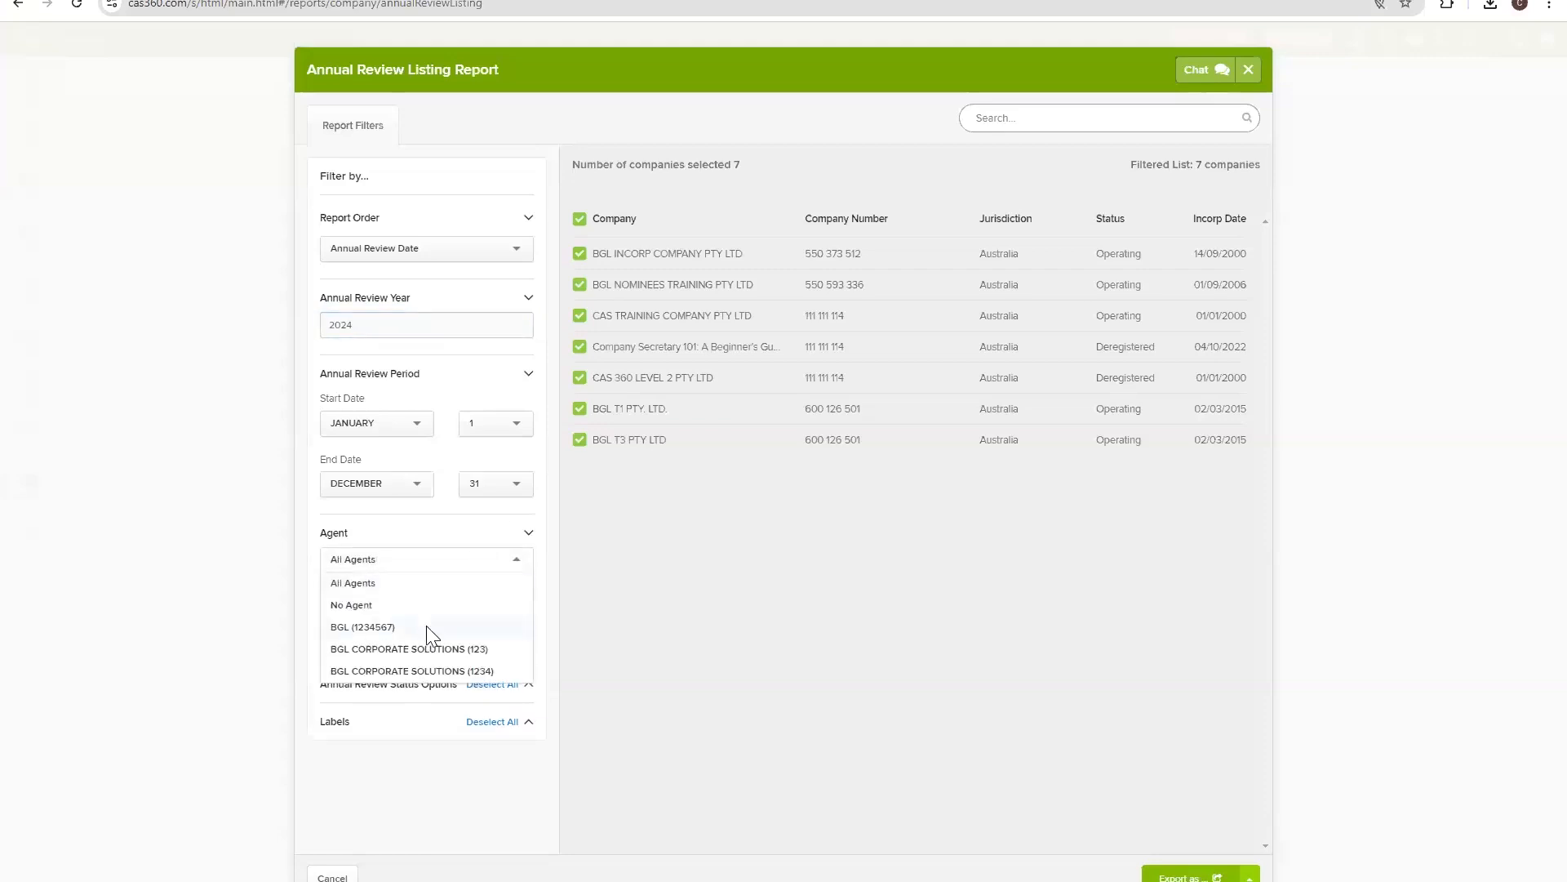
pyautogui.click(426, 627)
pyautogui.click(466, 555)
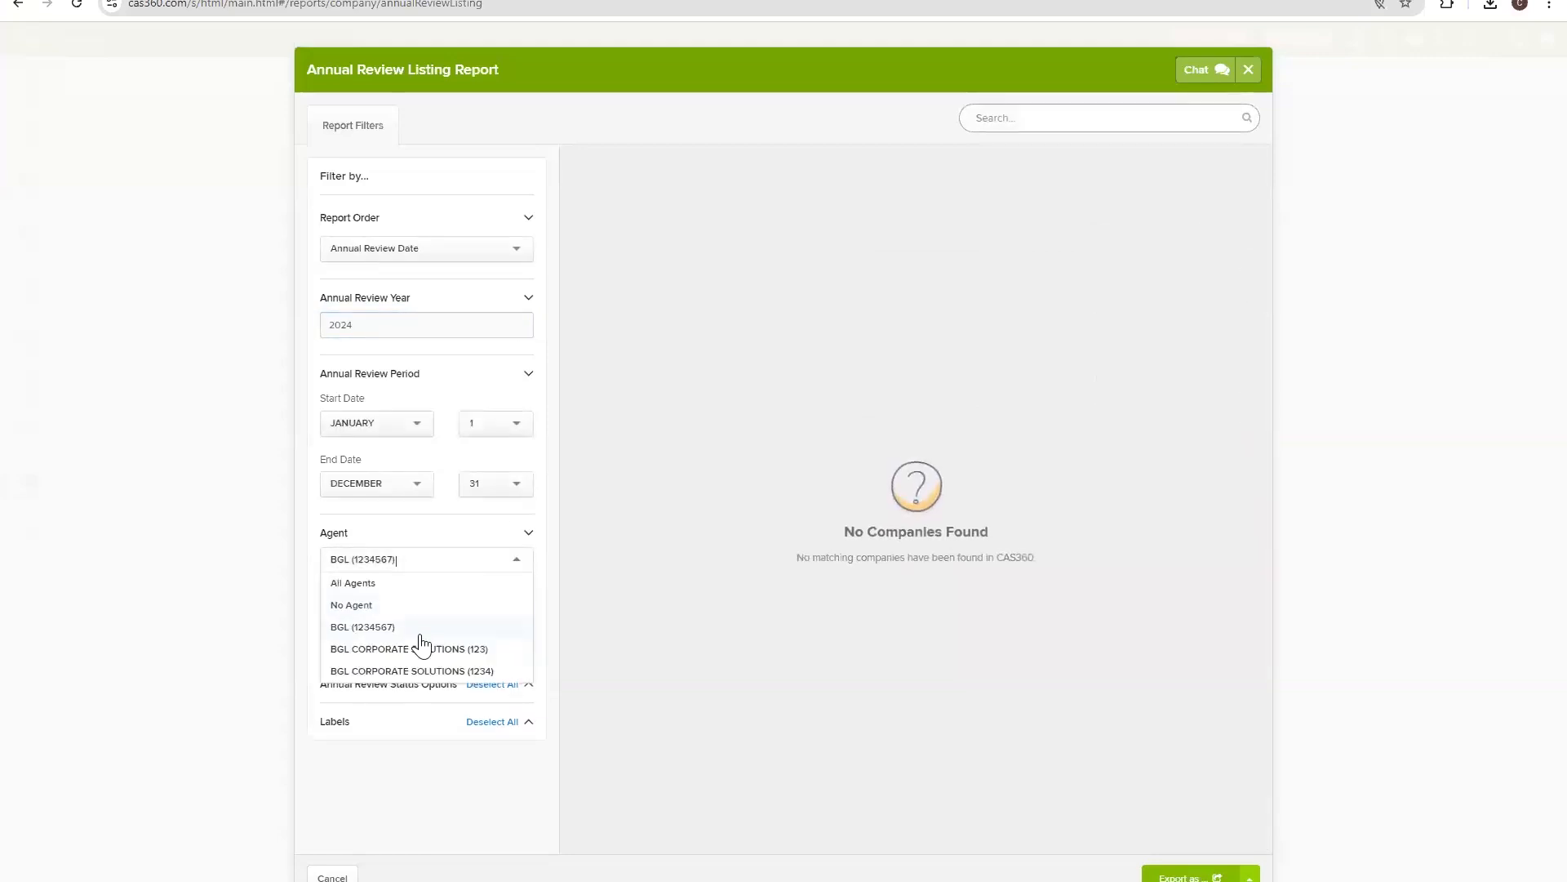
pyautogui.click(419, 647)
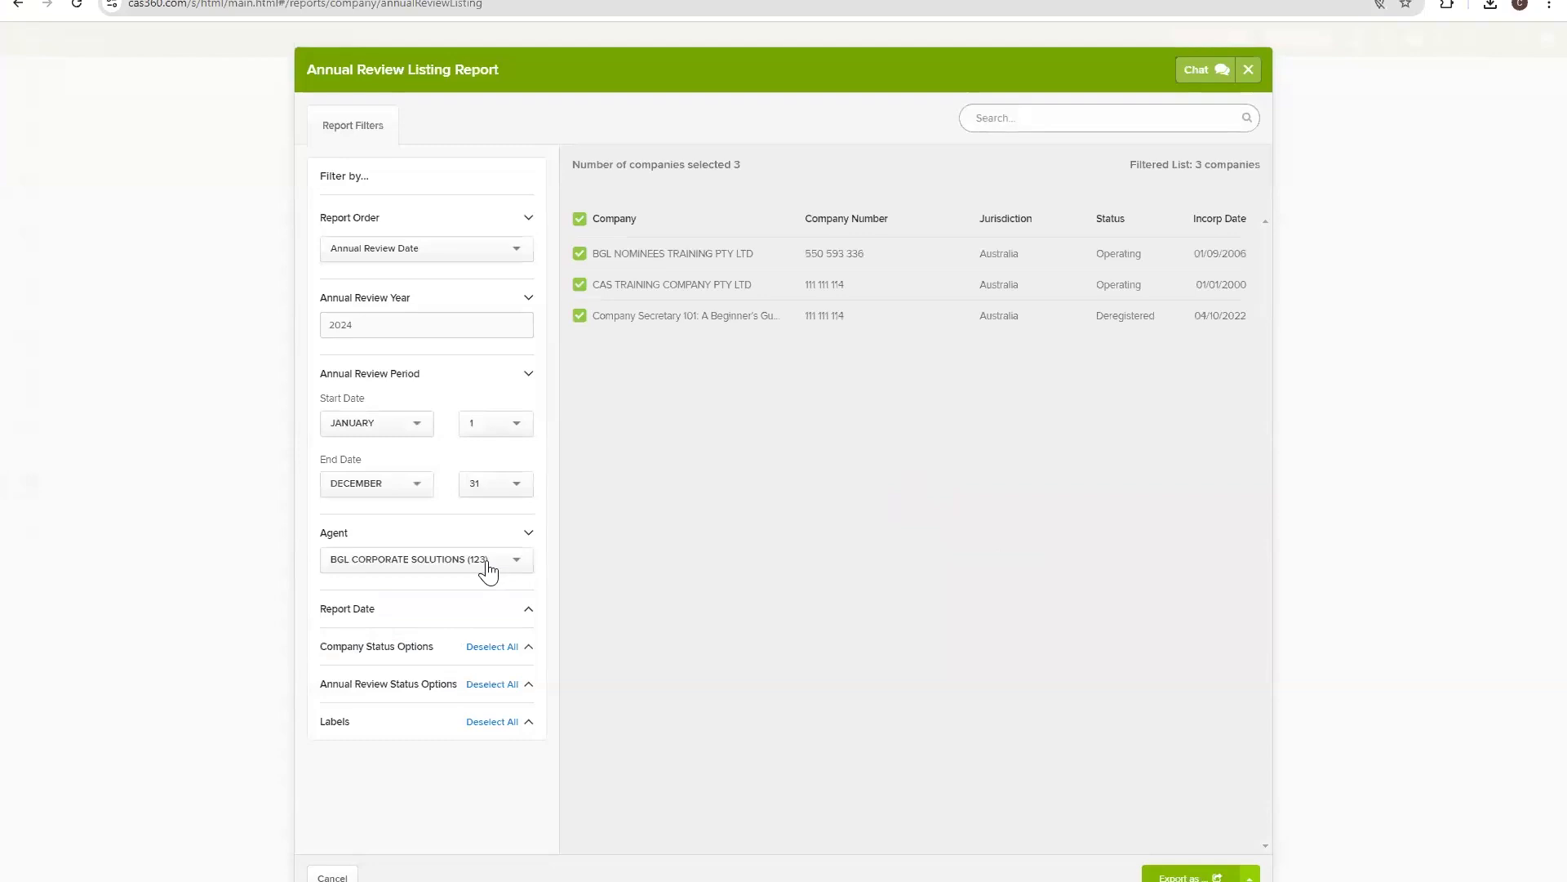
pyautogui.click(486, 562)
pyautogui.click(459, 682)
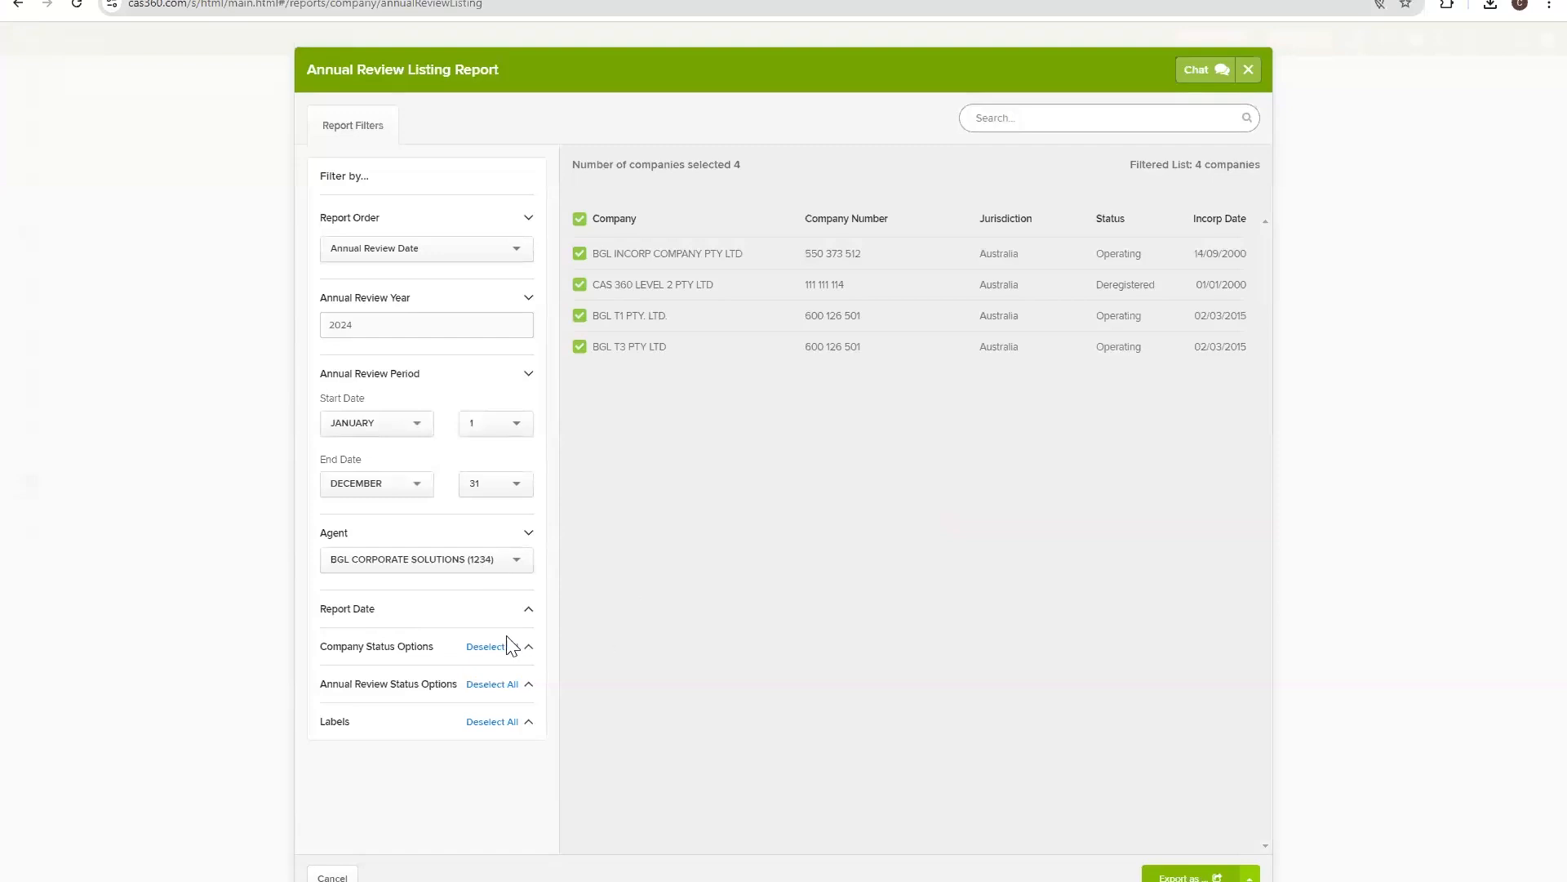
# Exclude, then re-include, deregistered companies in the company status filters.
pyautogui.click(494, 618)
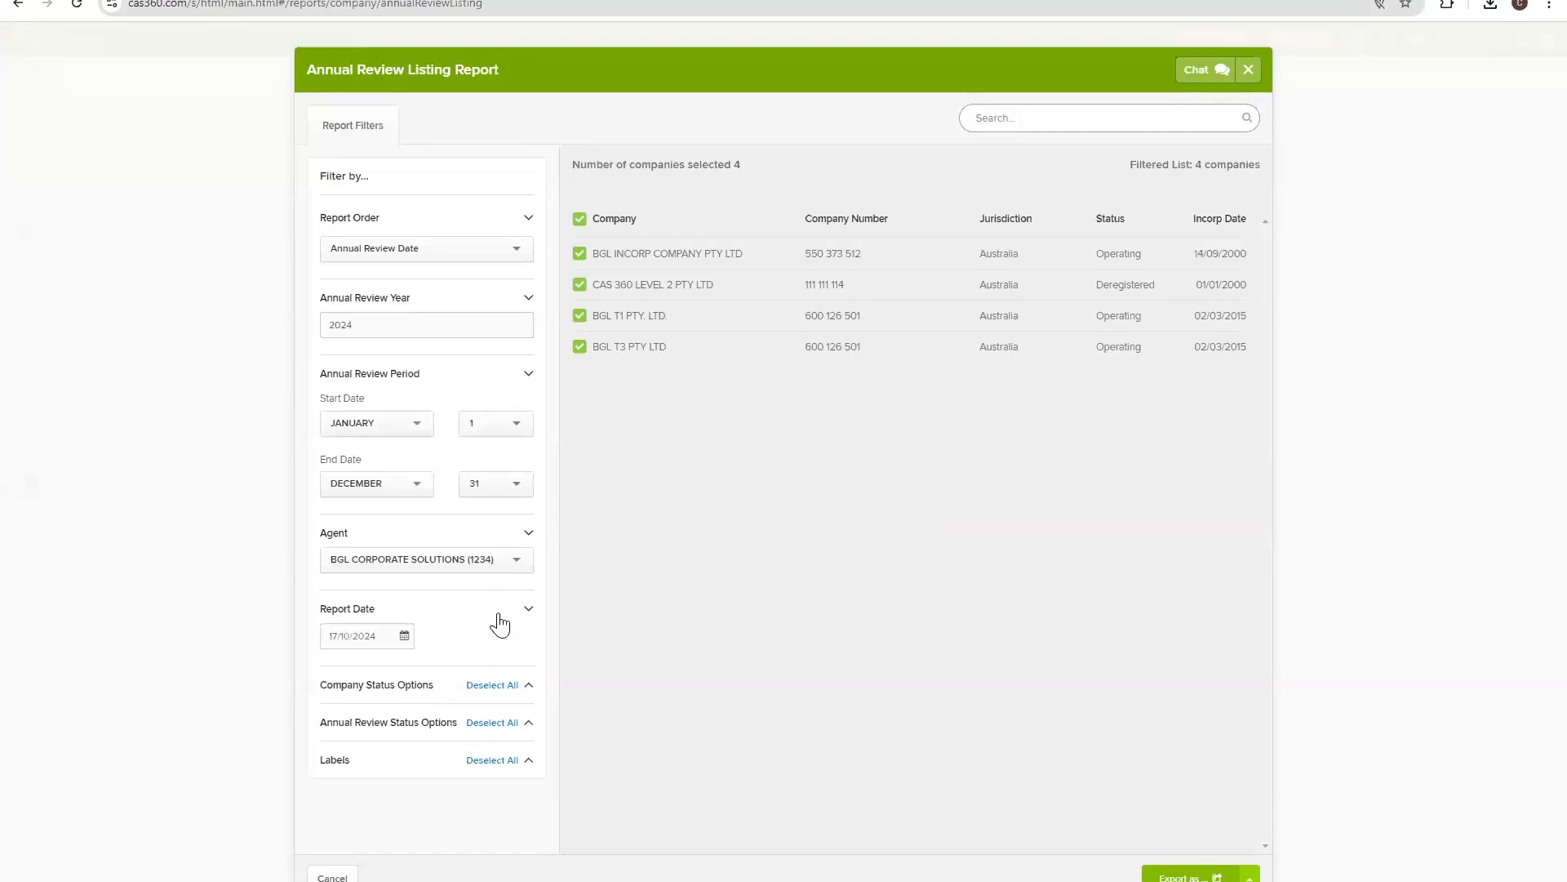
pyautogui.click(499, 622)
pyautogui.click(435, 656)
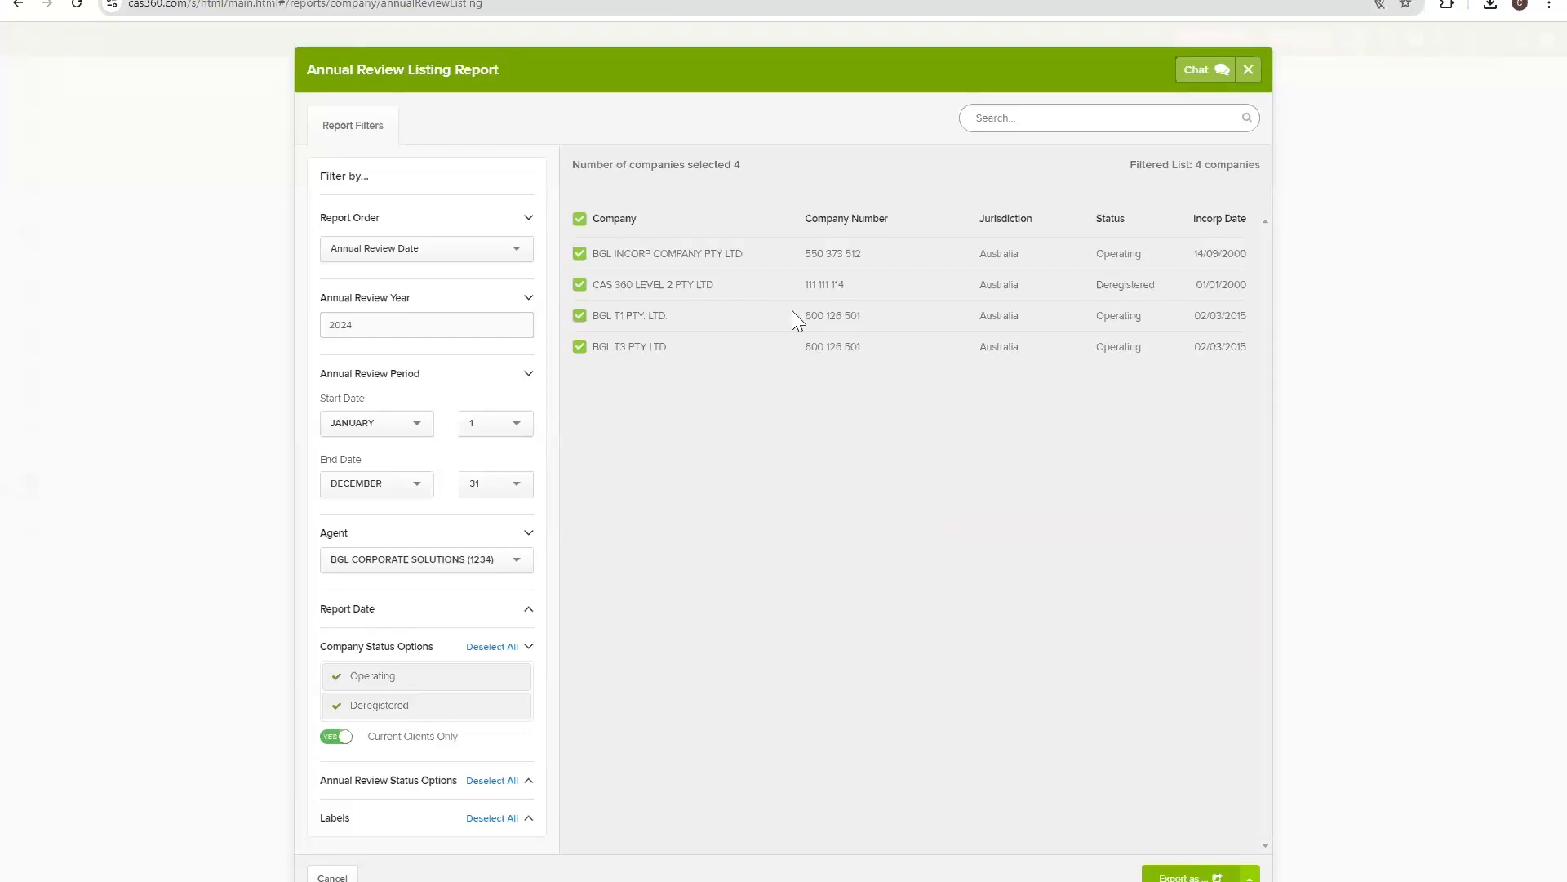
pyautogui.click(383, 704)
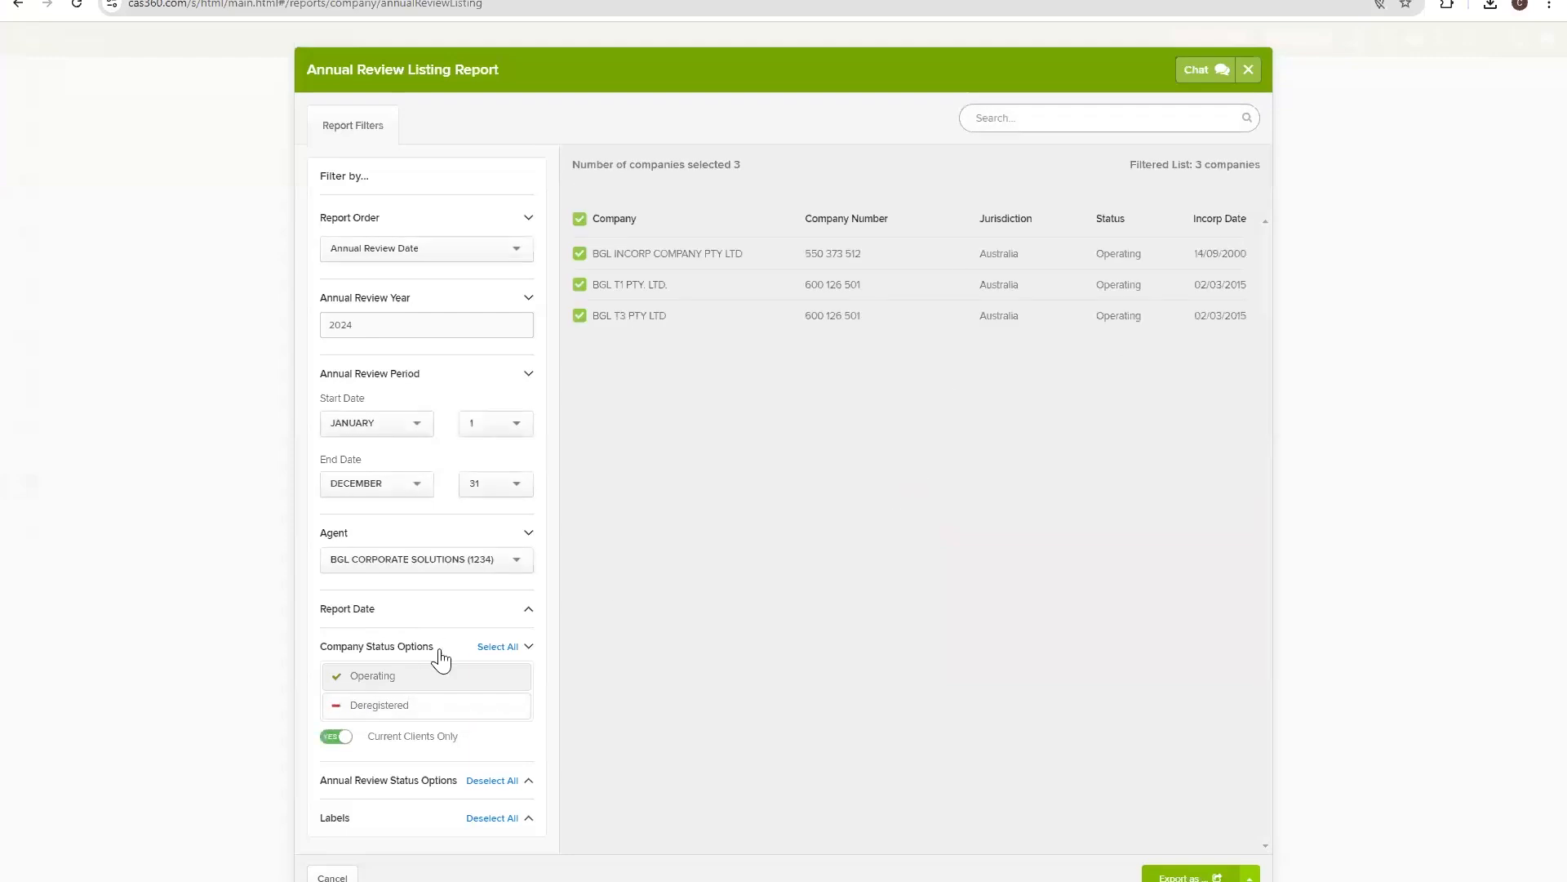
pyautogui.click(408, 709)
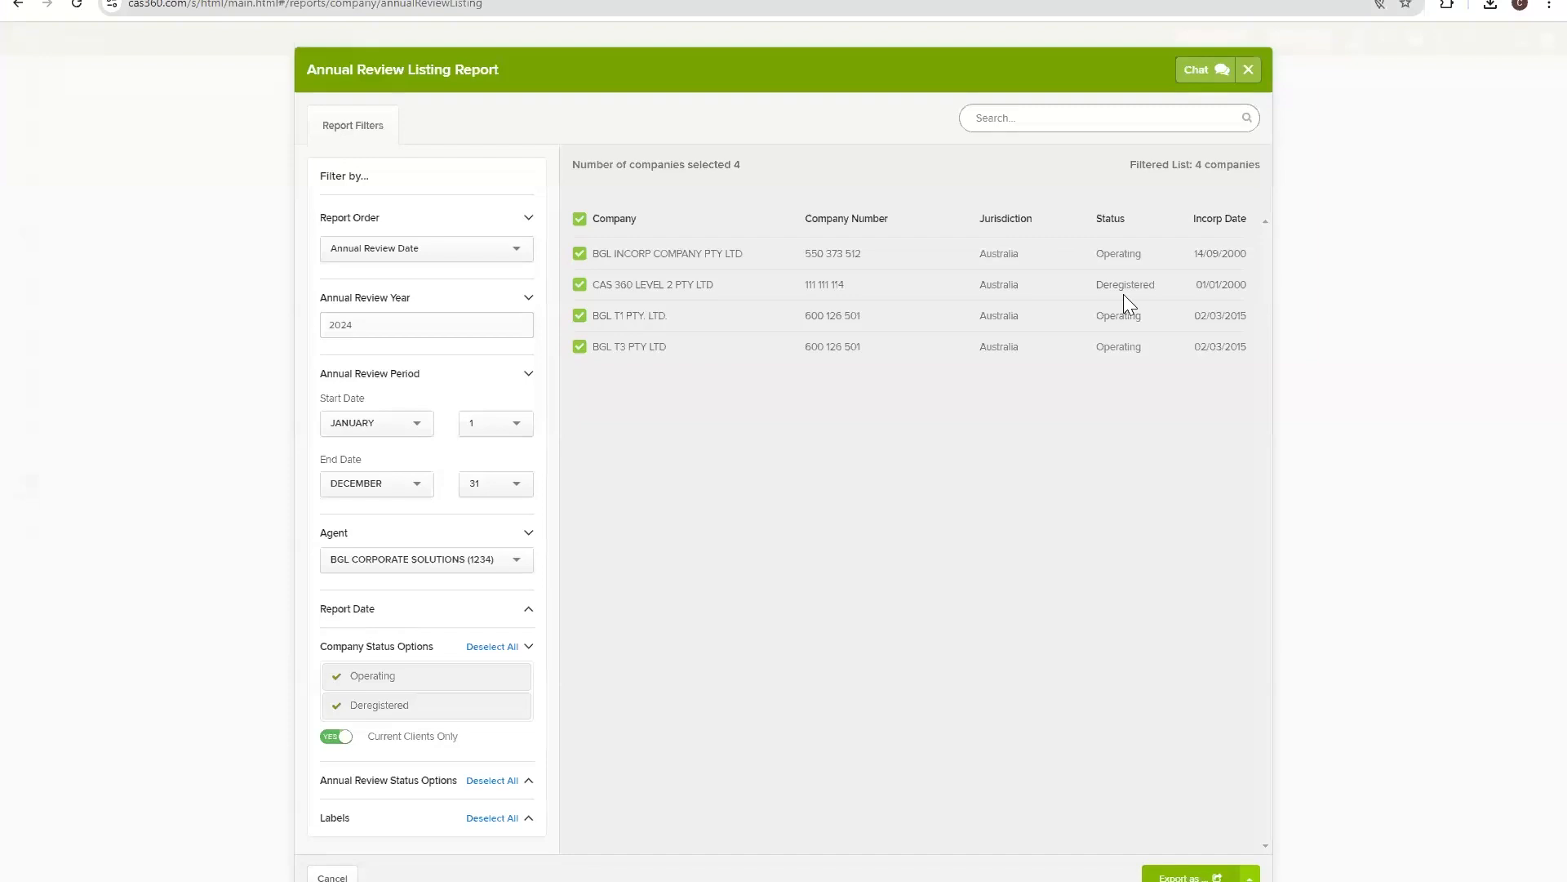
# Toggle the Not Received annual review status off and back on.
pyautogui.click(390, 784)
pyautogui.scroll(-2, 388, 787)
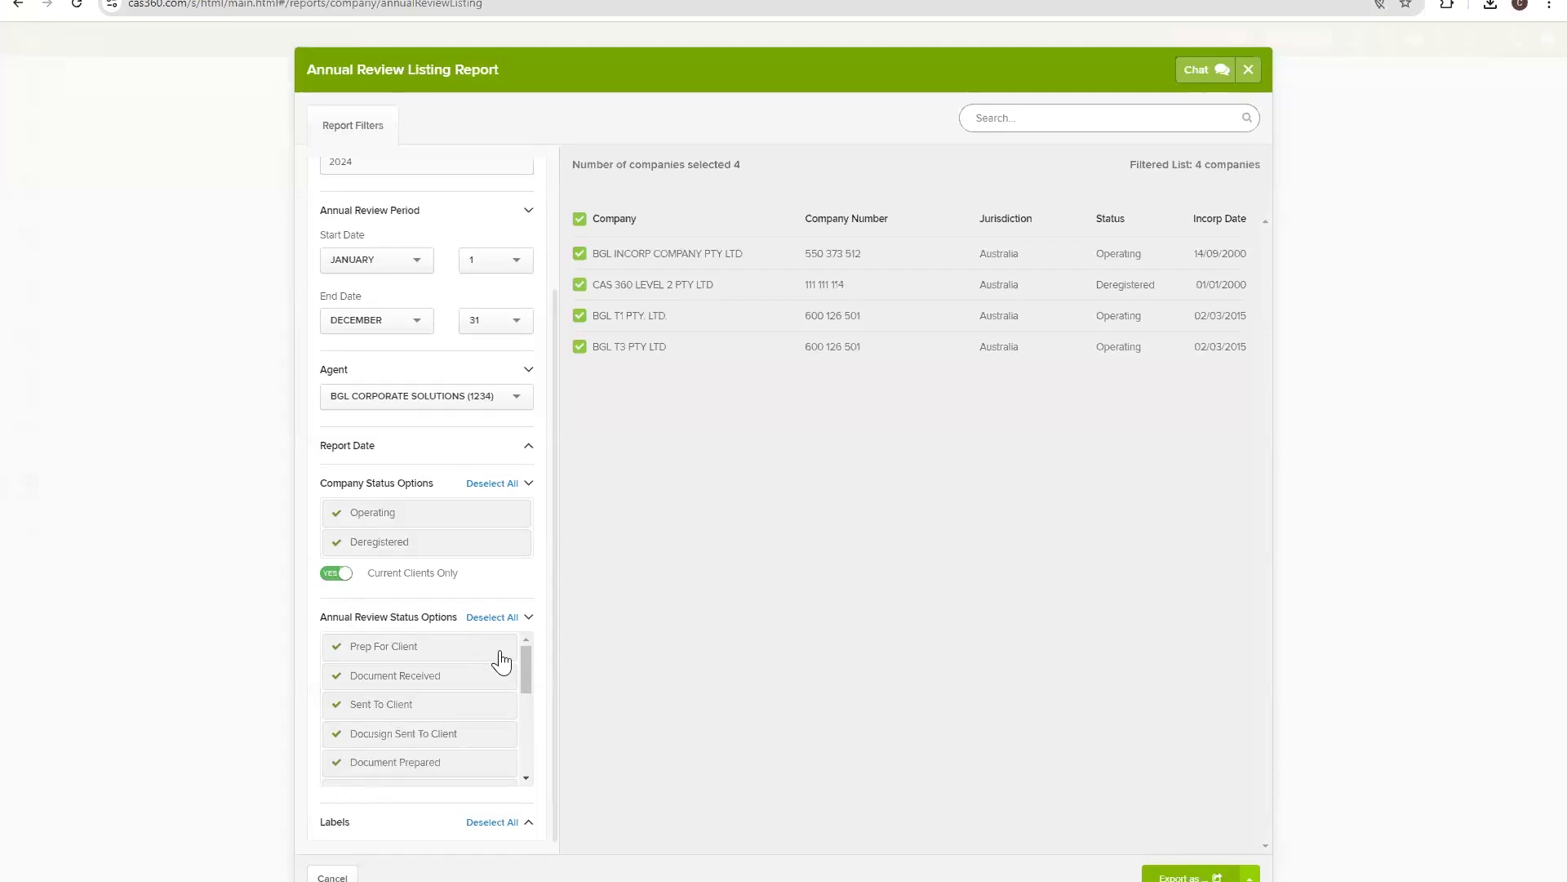
pyautogui.moveTo(522, 664); pyautogui.dragTo(514, 758)
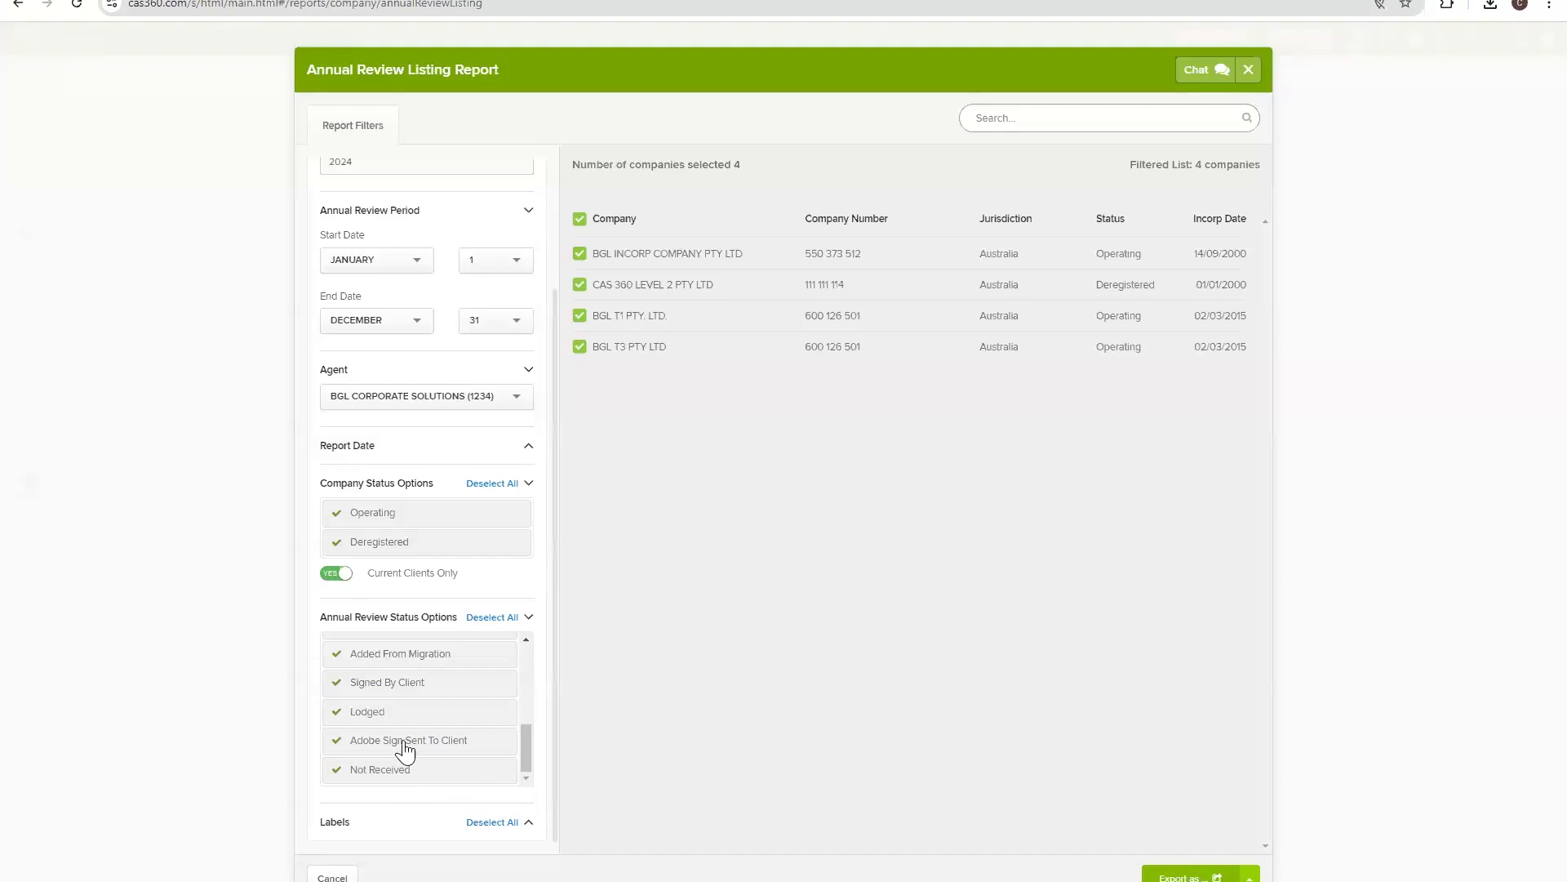
pyautogui.click(391, 771)
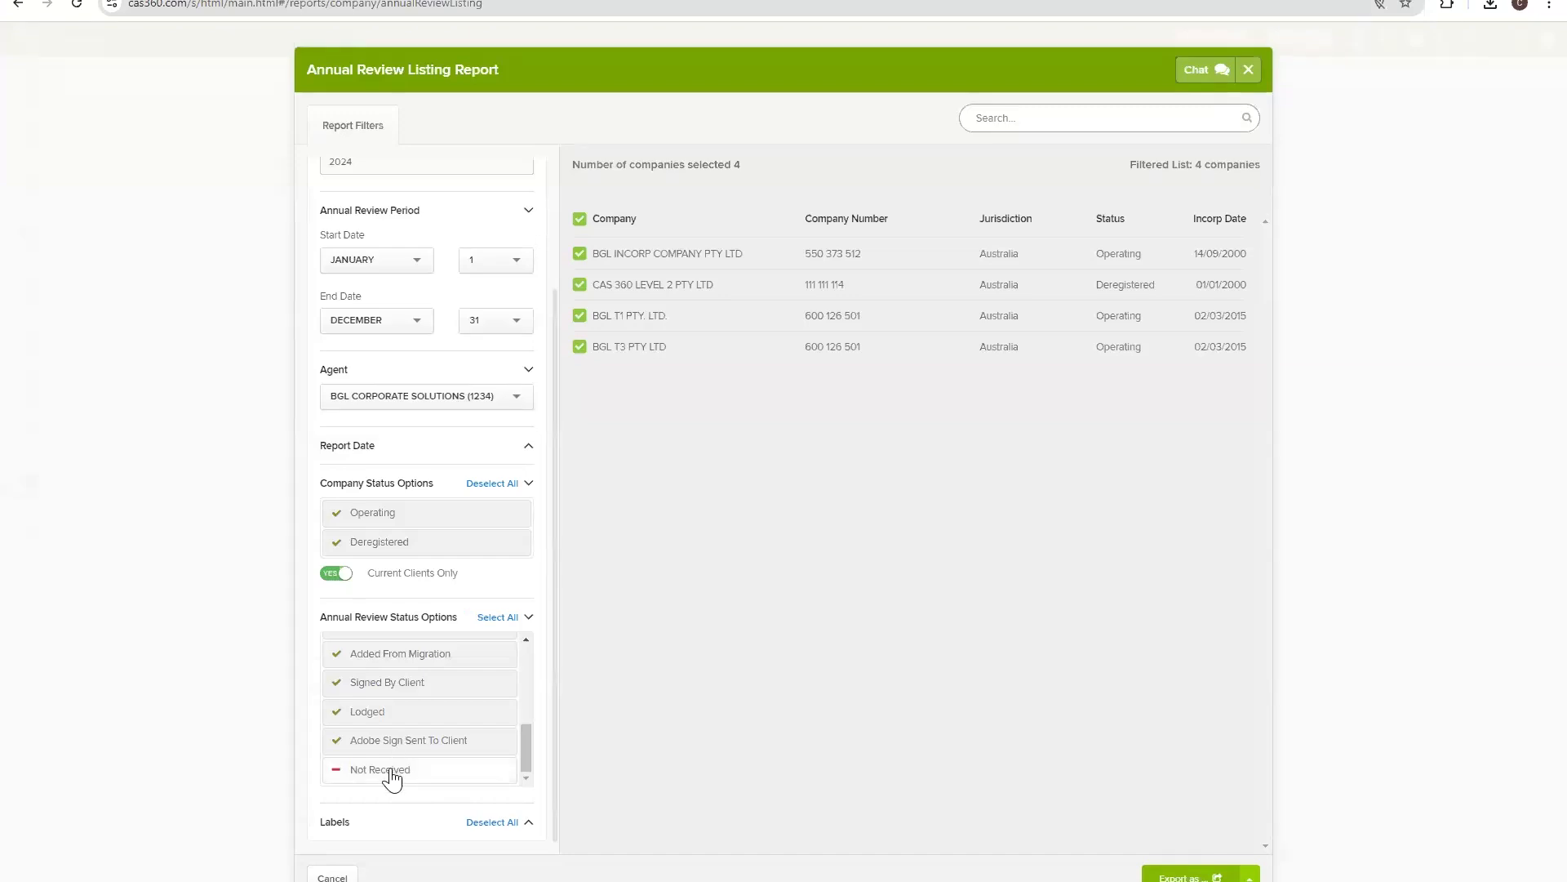
pyautogui.click(392, 770)
pyautogui.scroll(5, 416, 745)
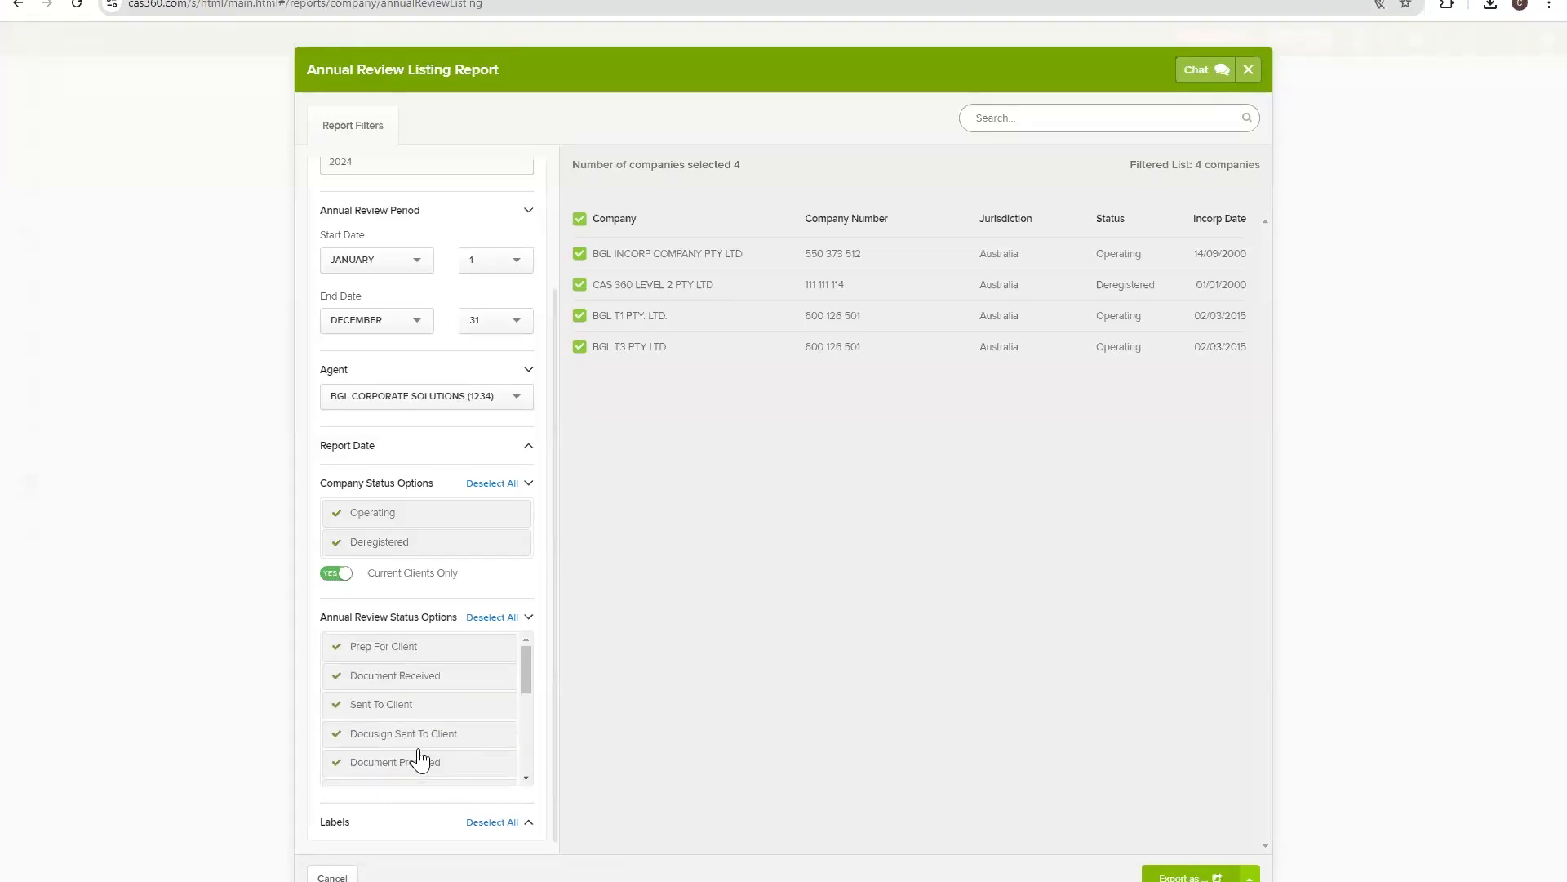
pyautogui.click(430, 619)
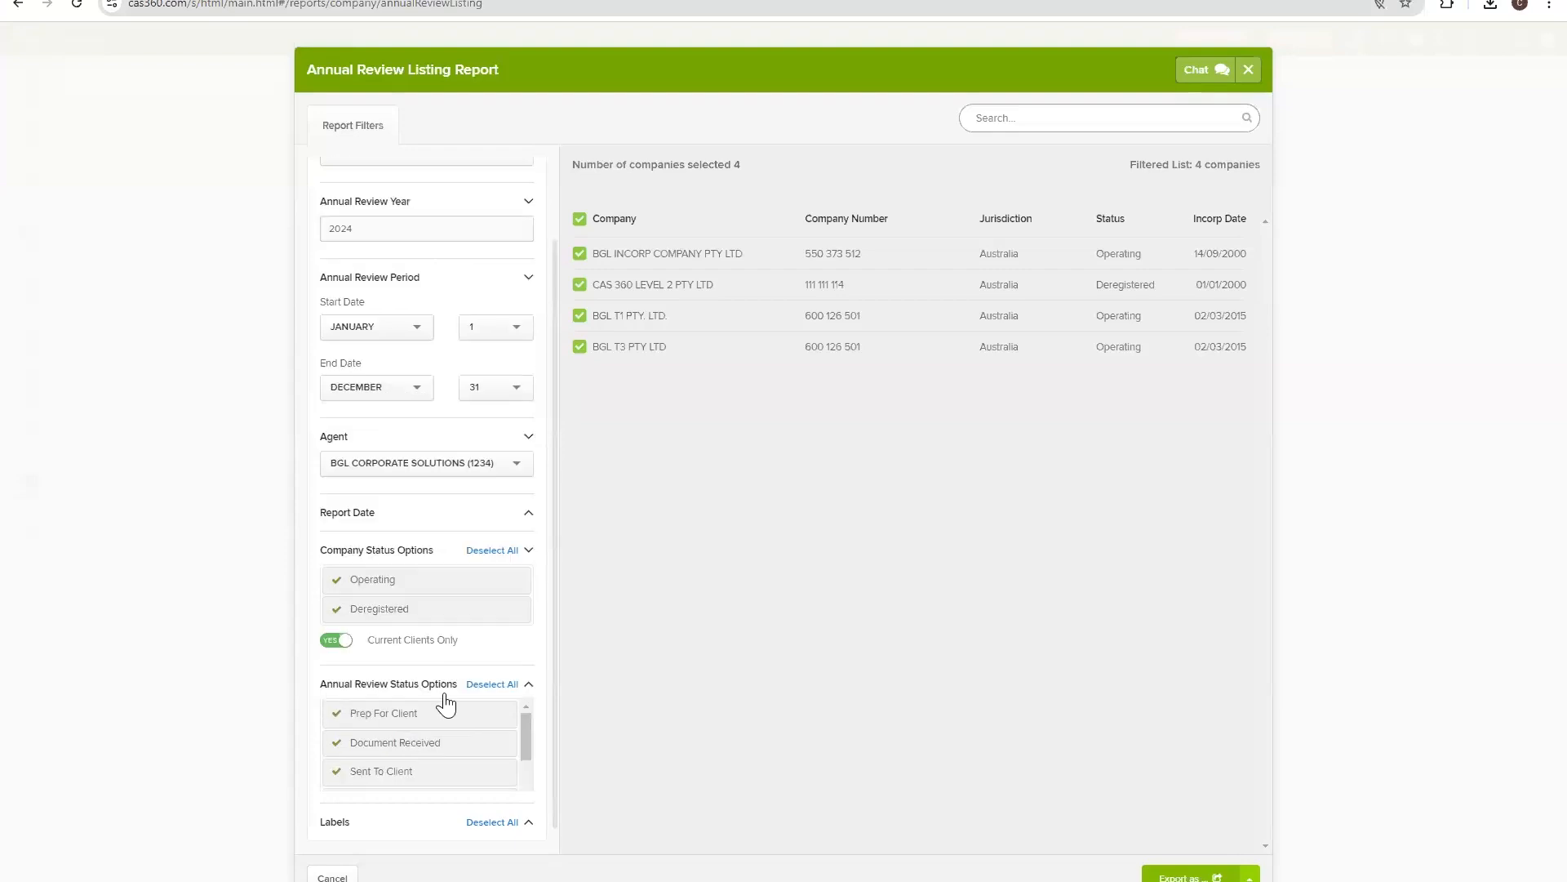
# Look over the label filters, then set the Agent filter back to All Agents.
pyautogui.click(421, 818)
pyautogui.click(381, 695)
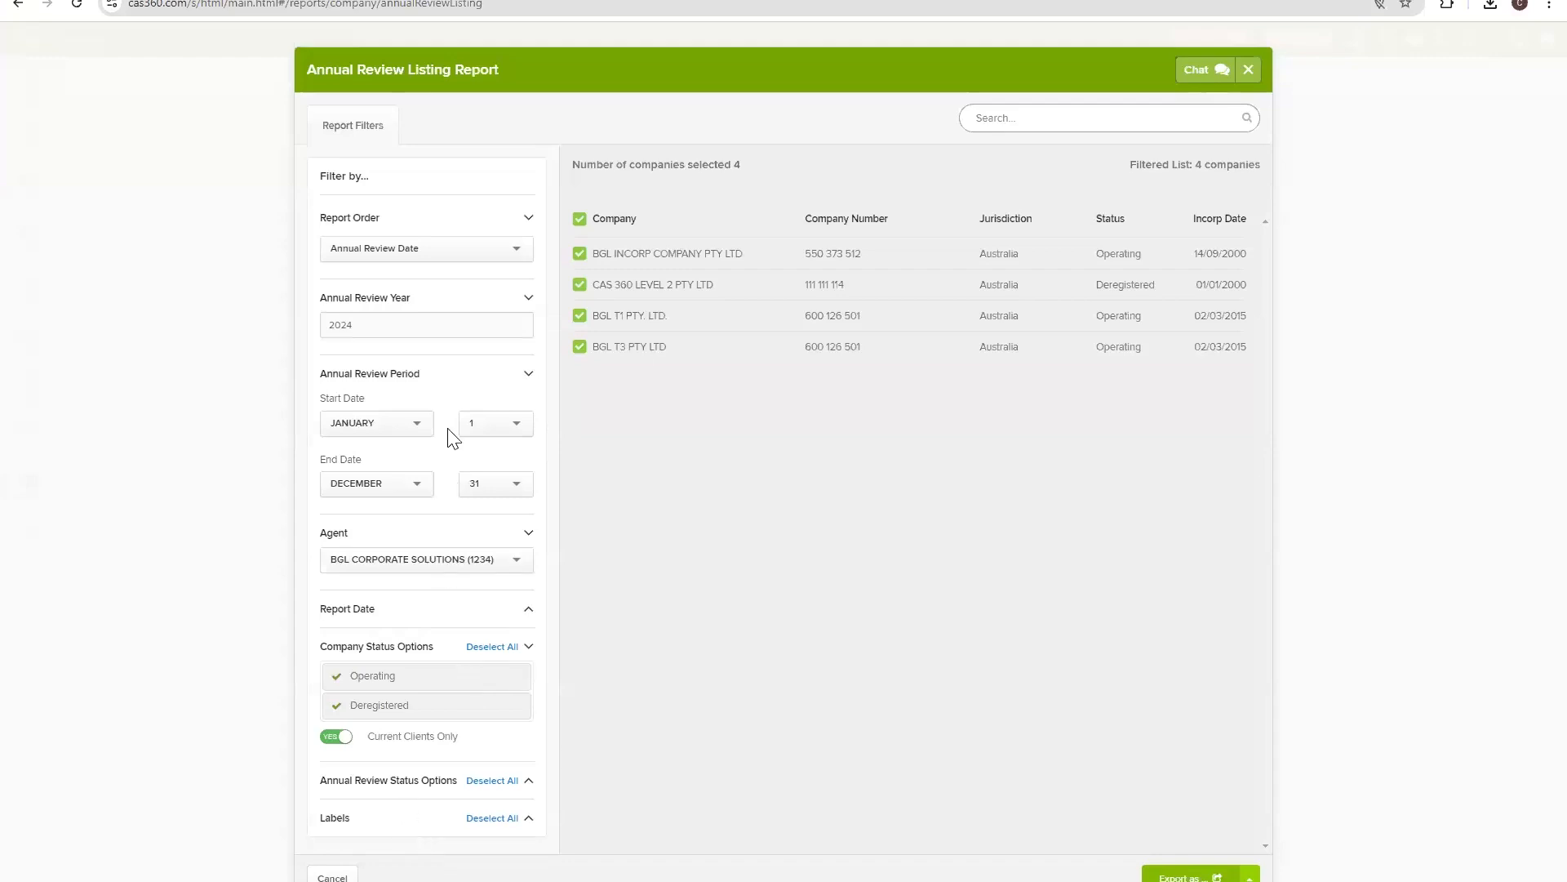
pyautogui.click(439, 651)
pyautogui.click(448, 564)
pyautogui.click(430, 581)
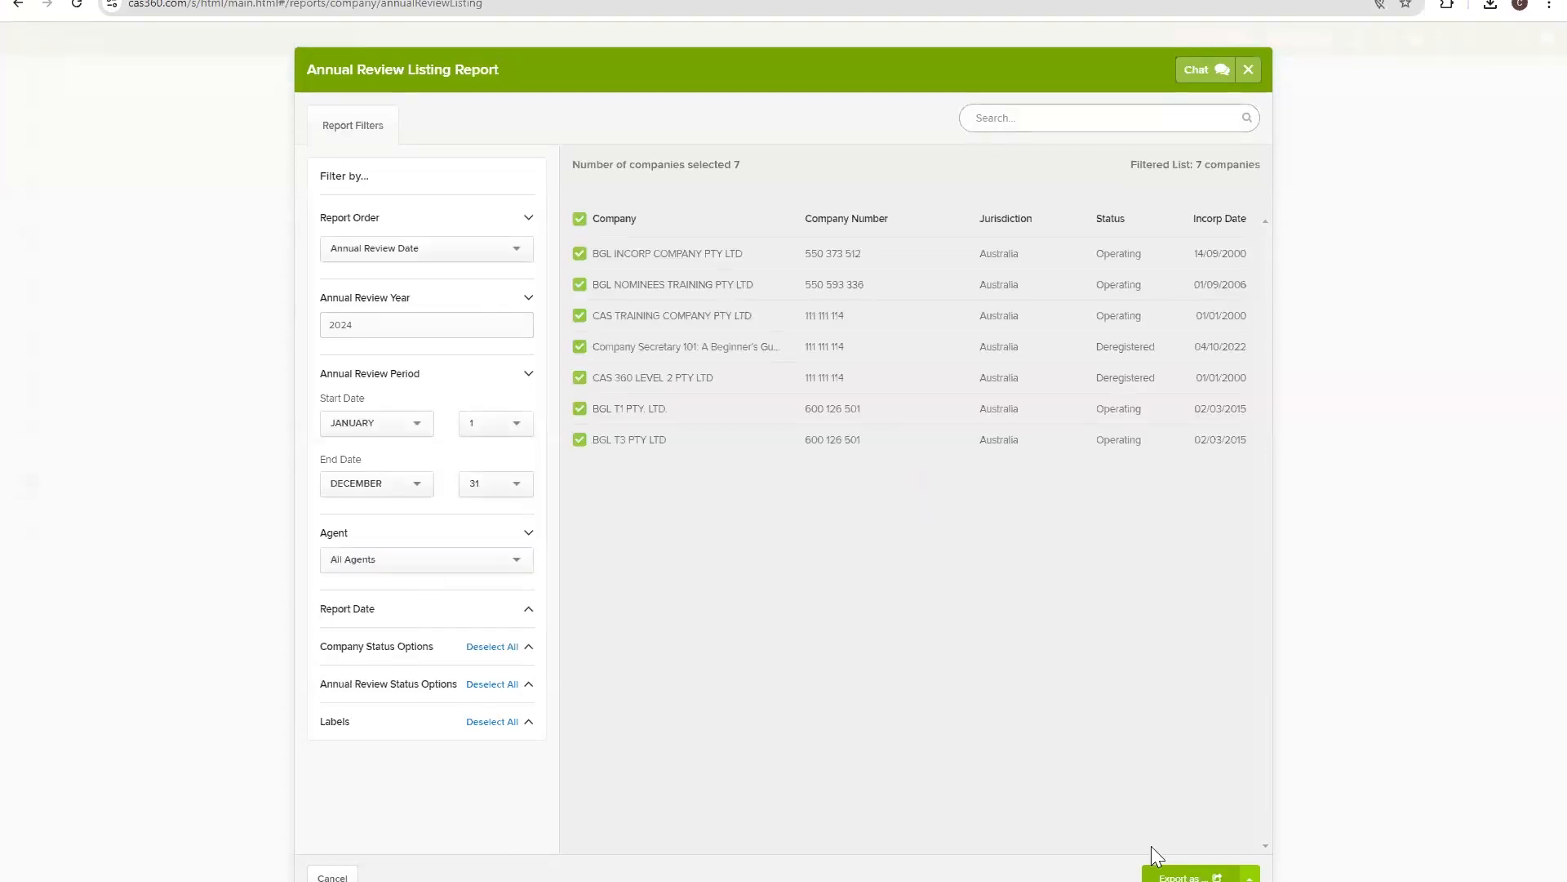
# Export the 2024 Annual Review Listing for all agents as a PDF.
pyautogui.click(1176, 876)
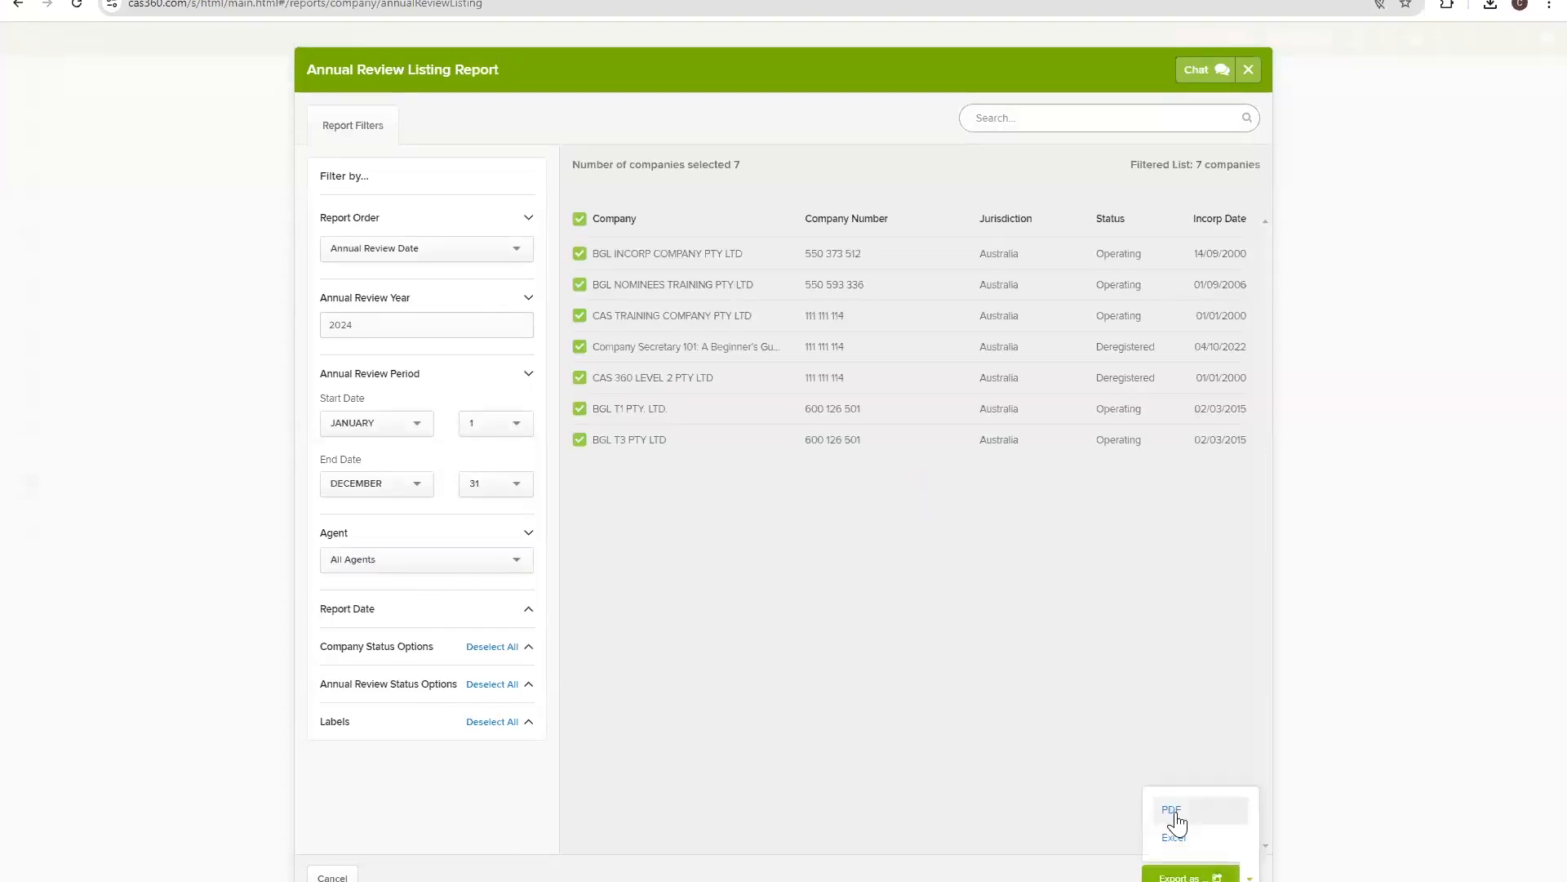
pyautogui.click(1175, 813)
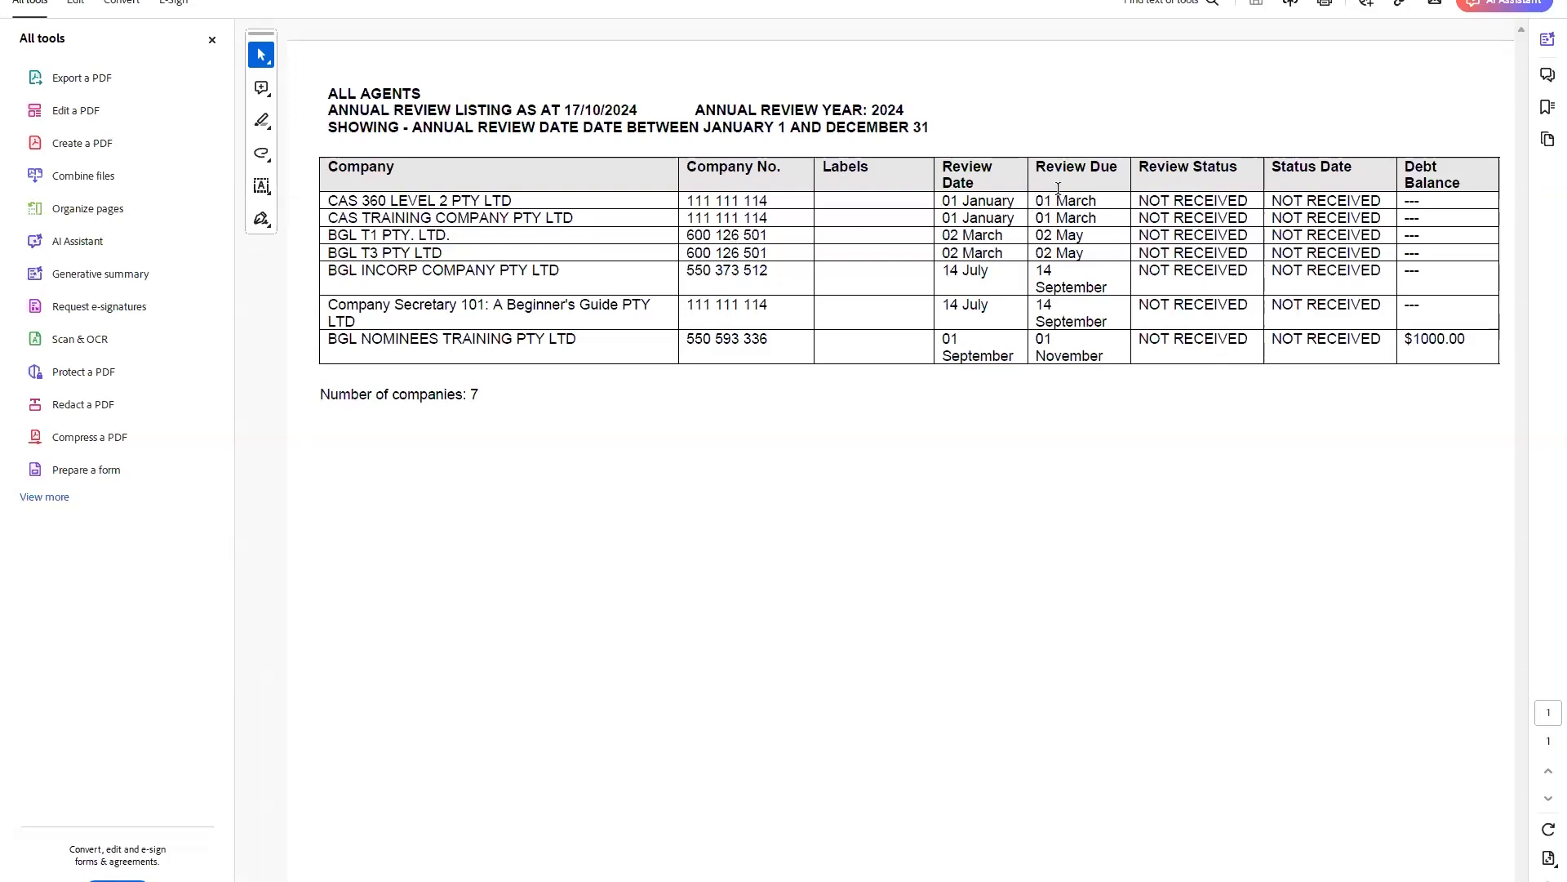
# Select the Review Status column headings in the PDF, then clear the selection.
pyautogui.moveTo(1176, 169); pyautogui.dragTo(1314, 165)
pyautogui.click(1362, 166)
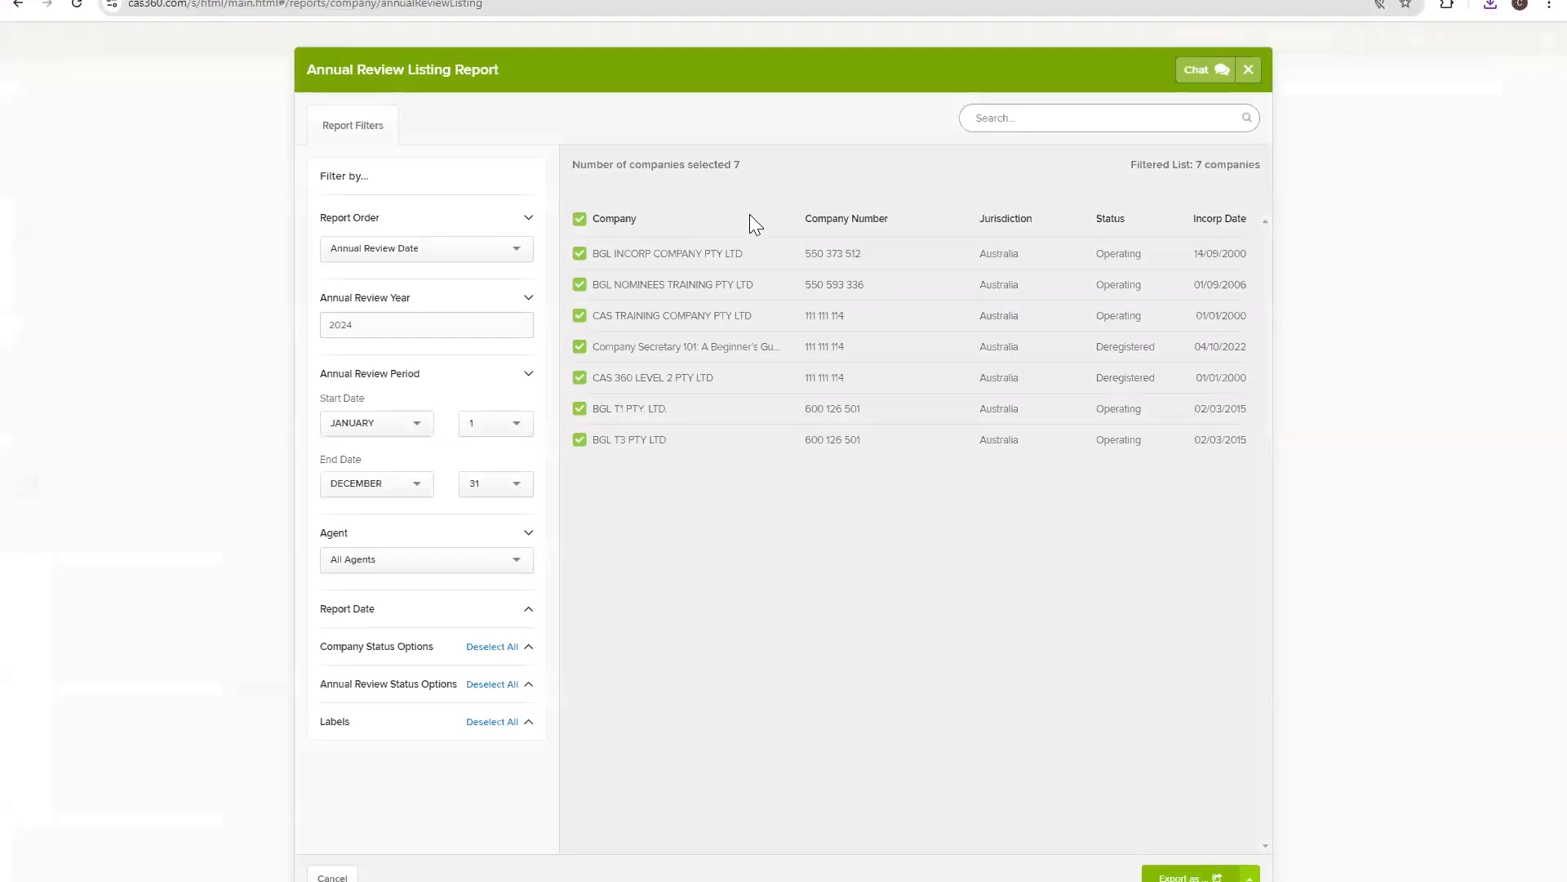
# Close the report and read the annual review alerts for BGL INCORP, BGL T1 and BGL NOMINEES.
pyautogui.click(1250, 71)
pyautogui.click(45, 85)
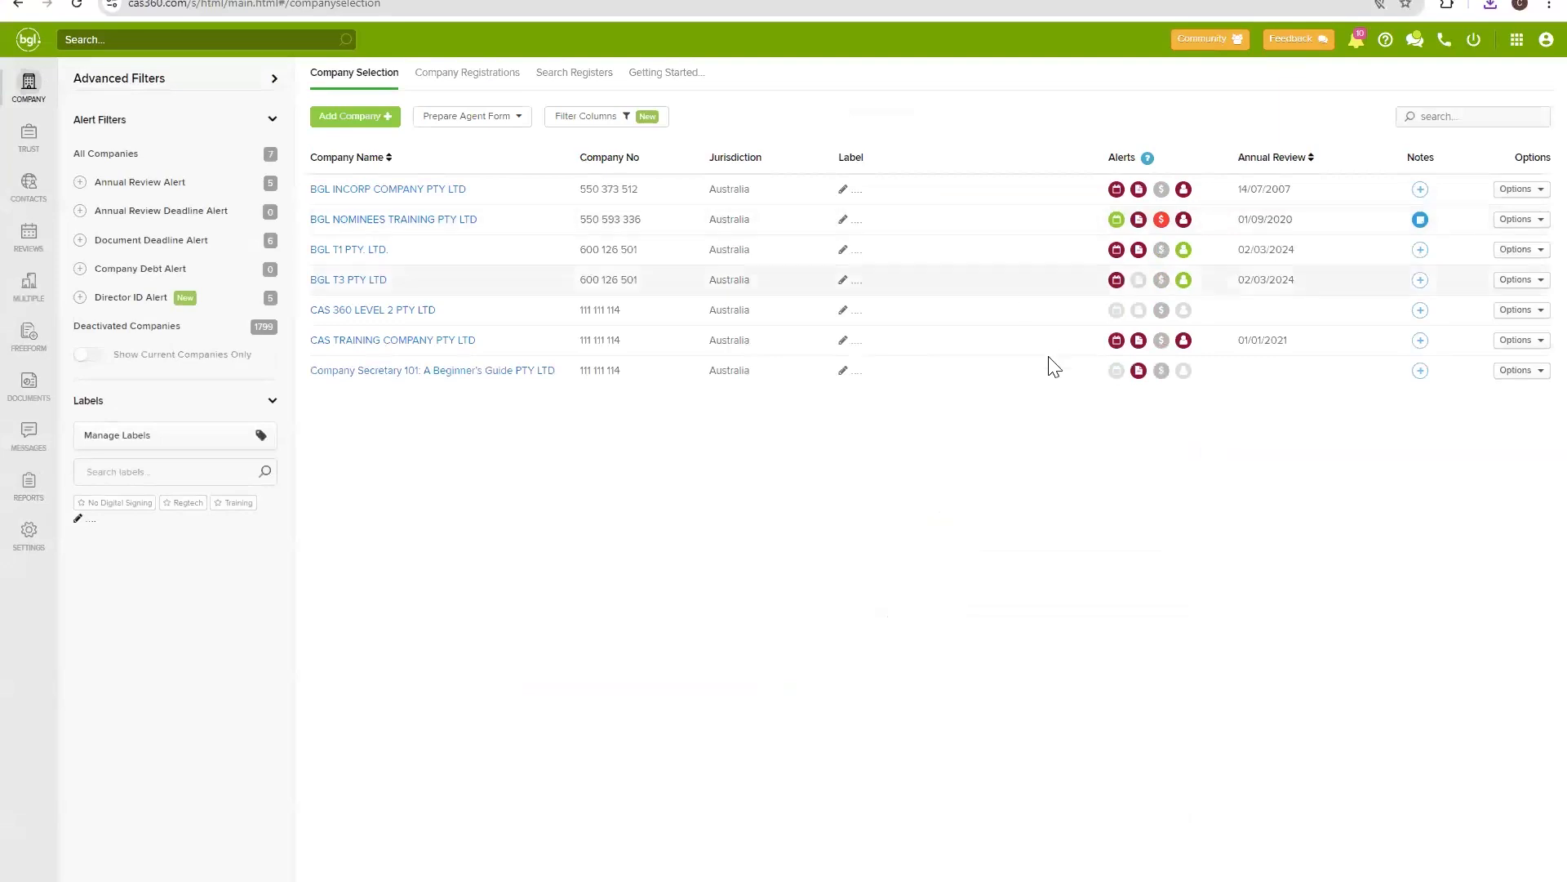
pyautogui.click(1117, 190)
pyautogui.click(1117, 249)
pyautogui.click(1117, 222)
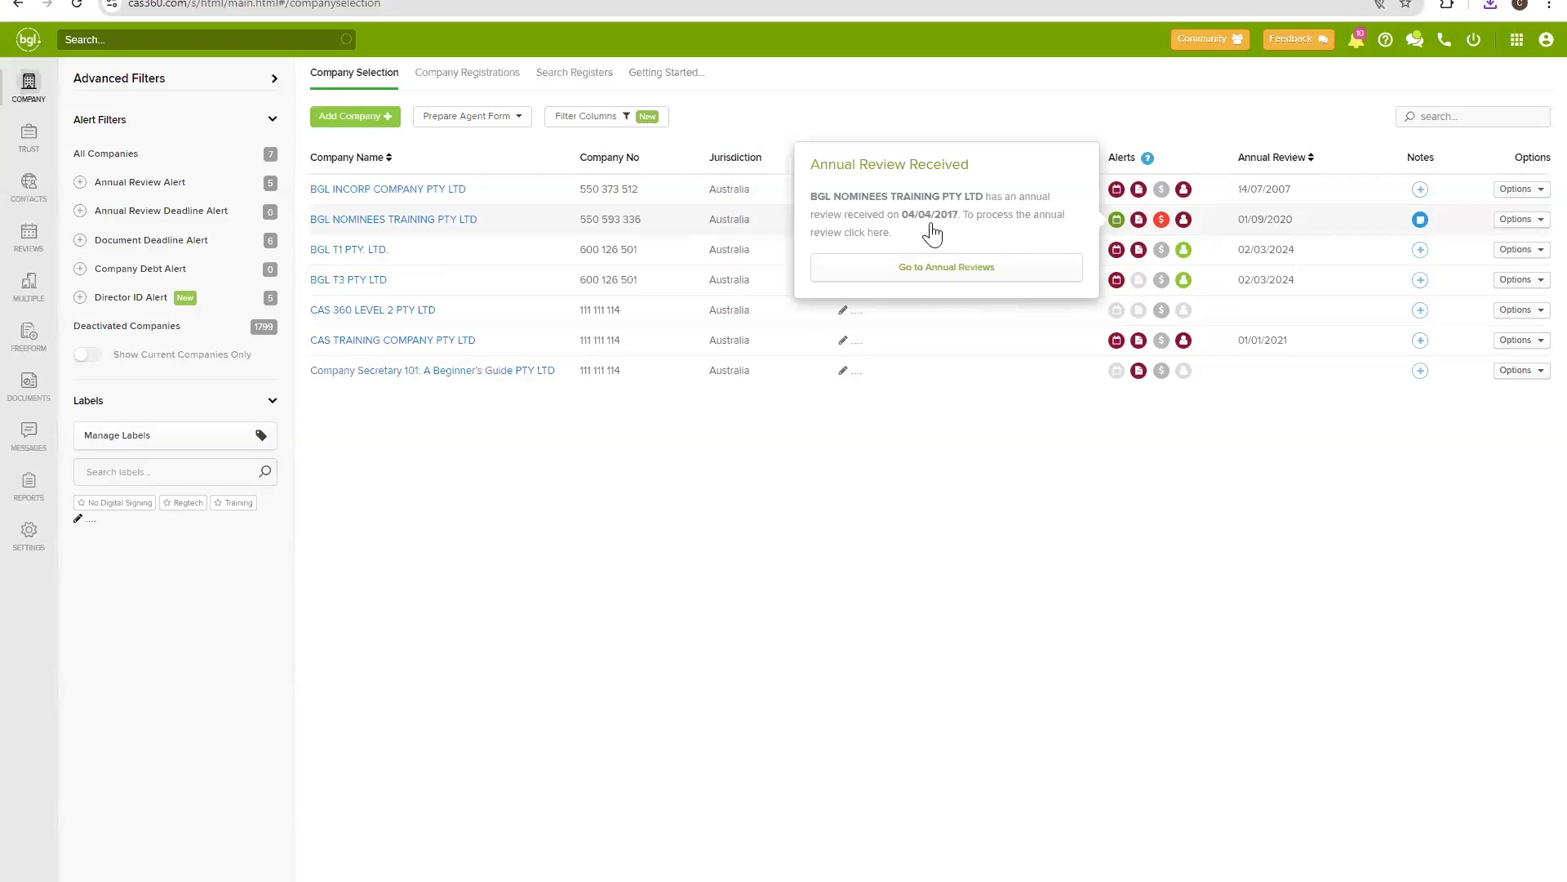
pyautogui.click(670, 418)
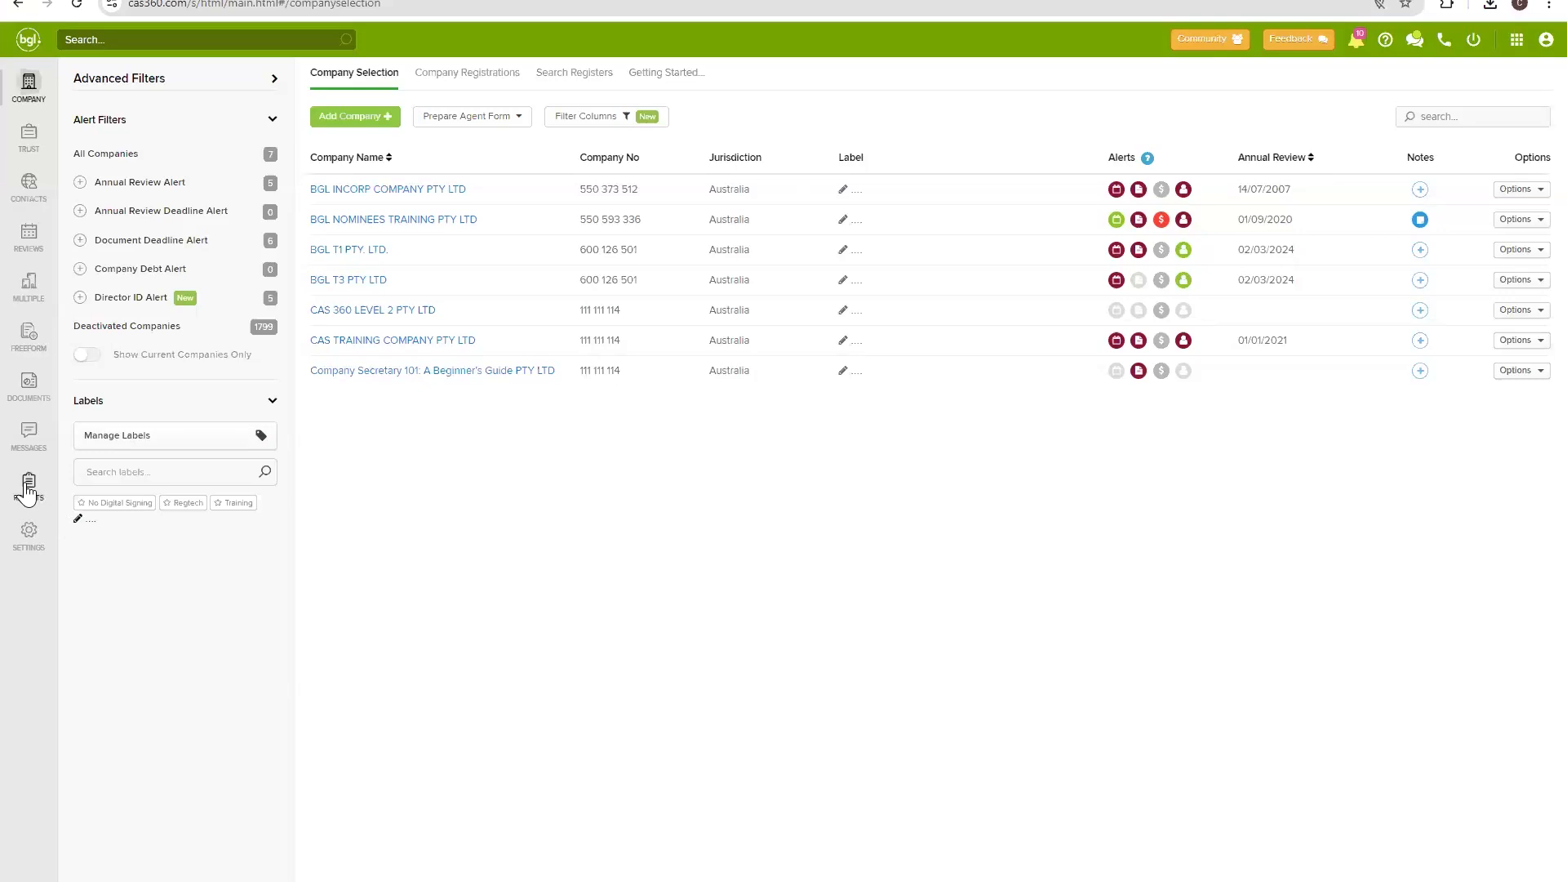
pyautogui.click(29, 486)
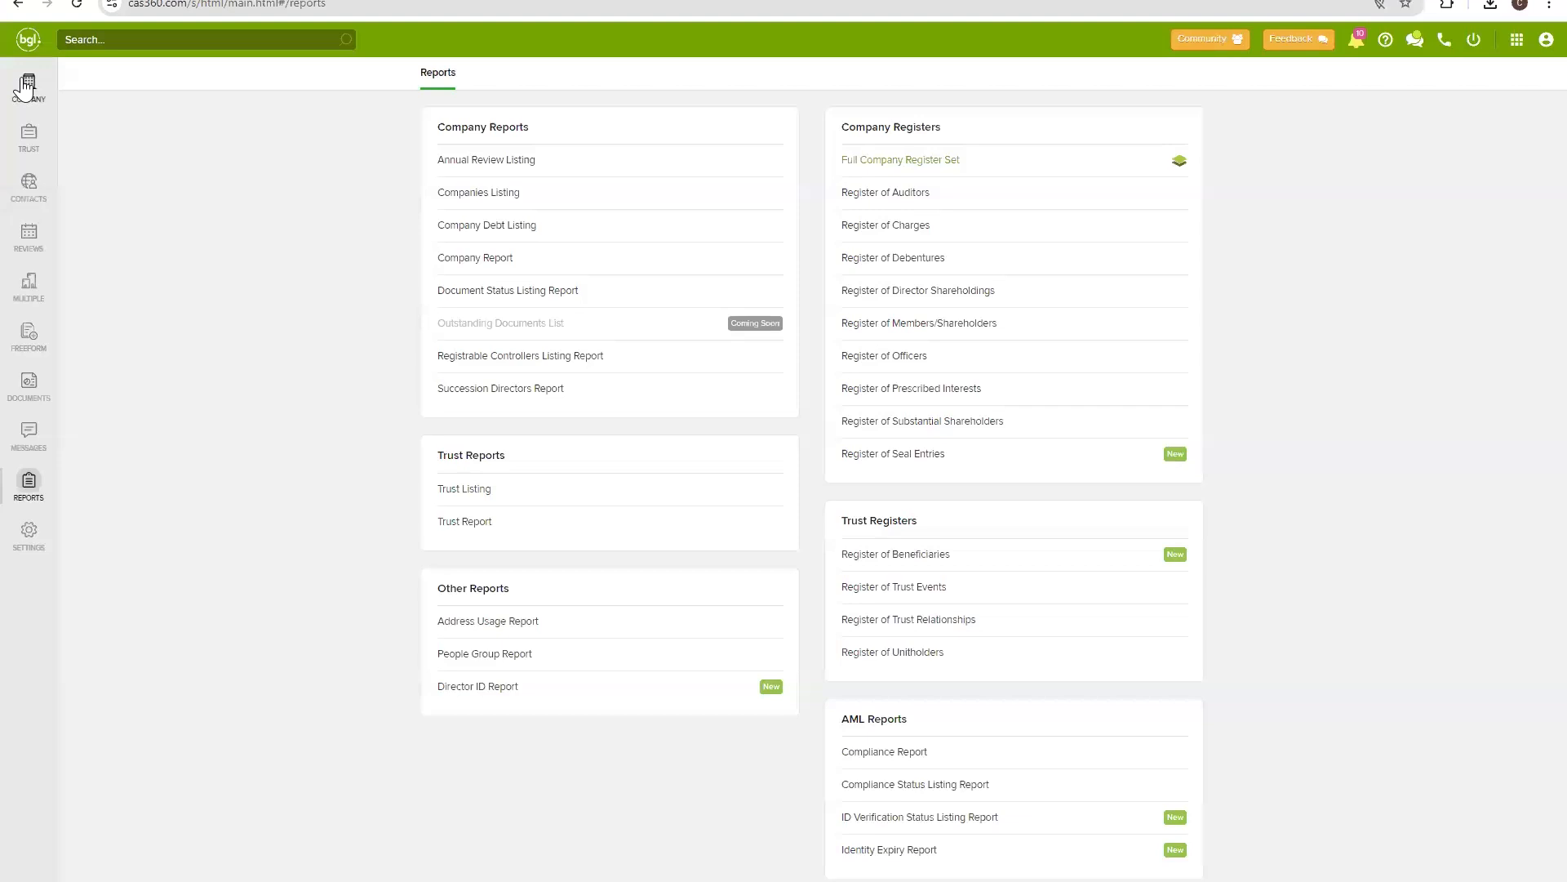
pyautogui.click(26, 82)
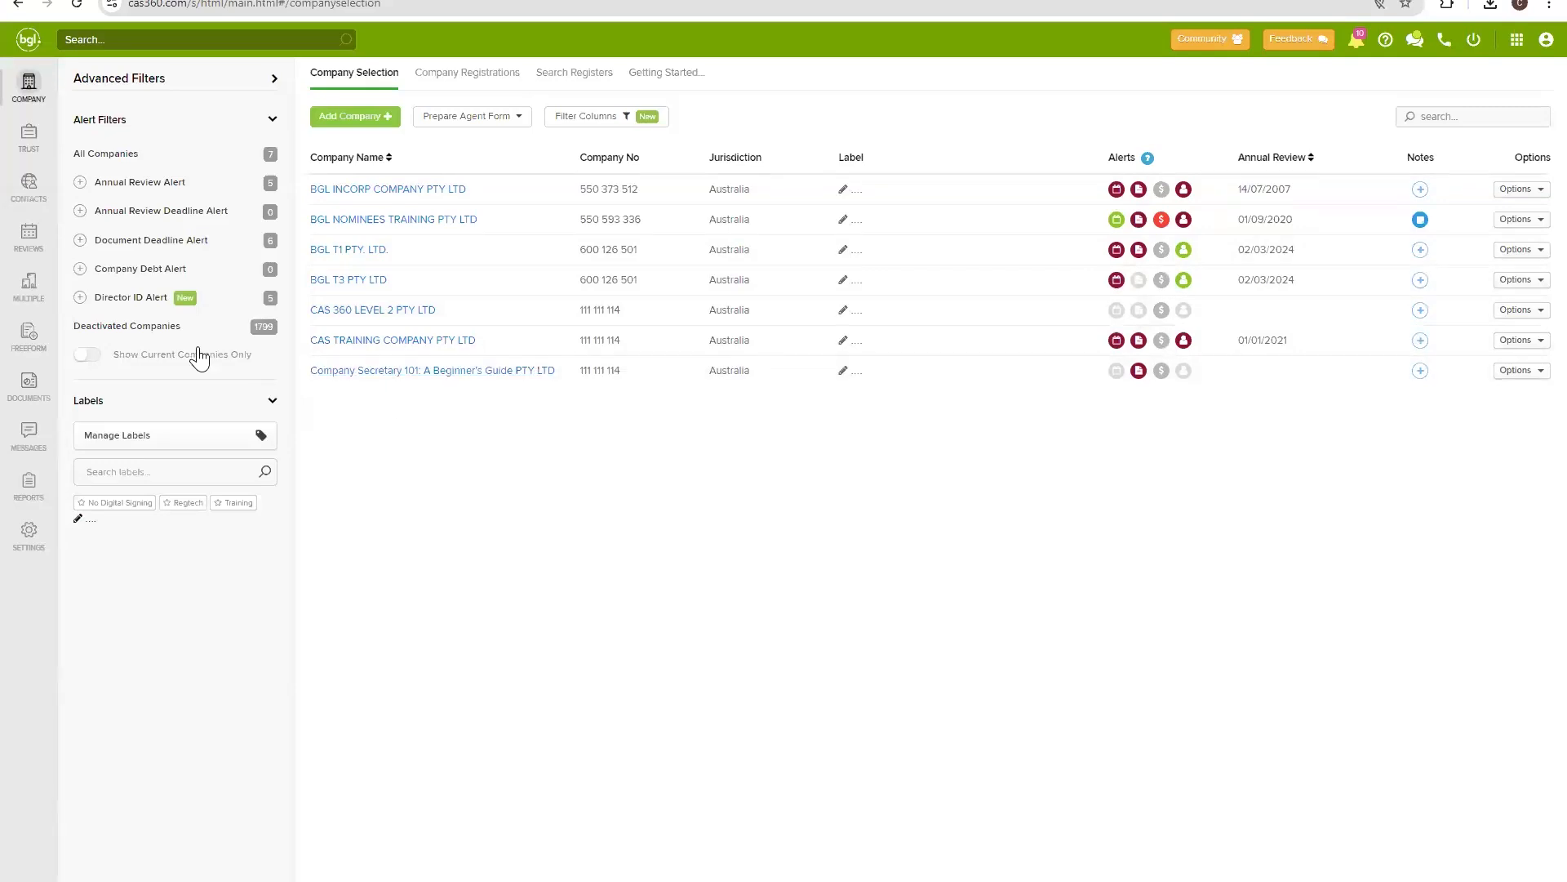
pyautogui.click(28, 483)
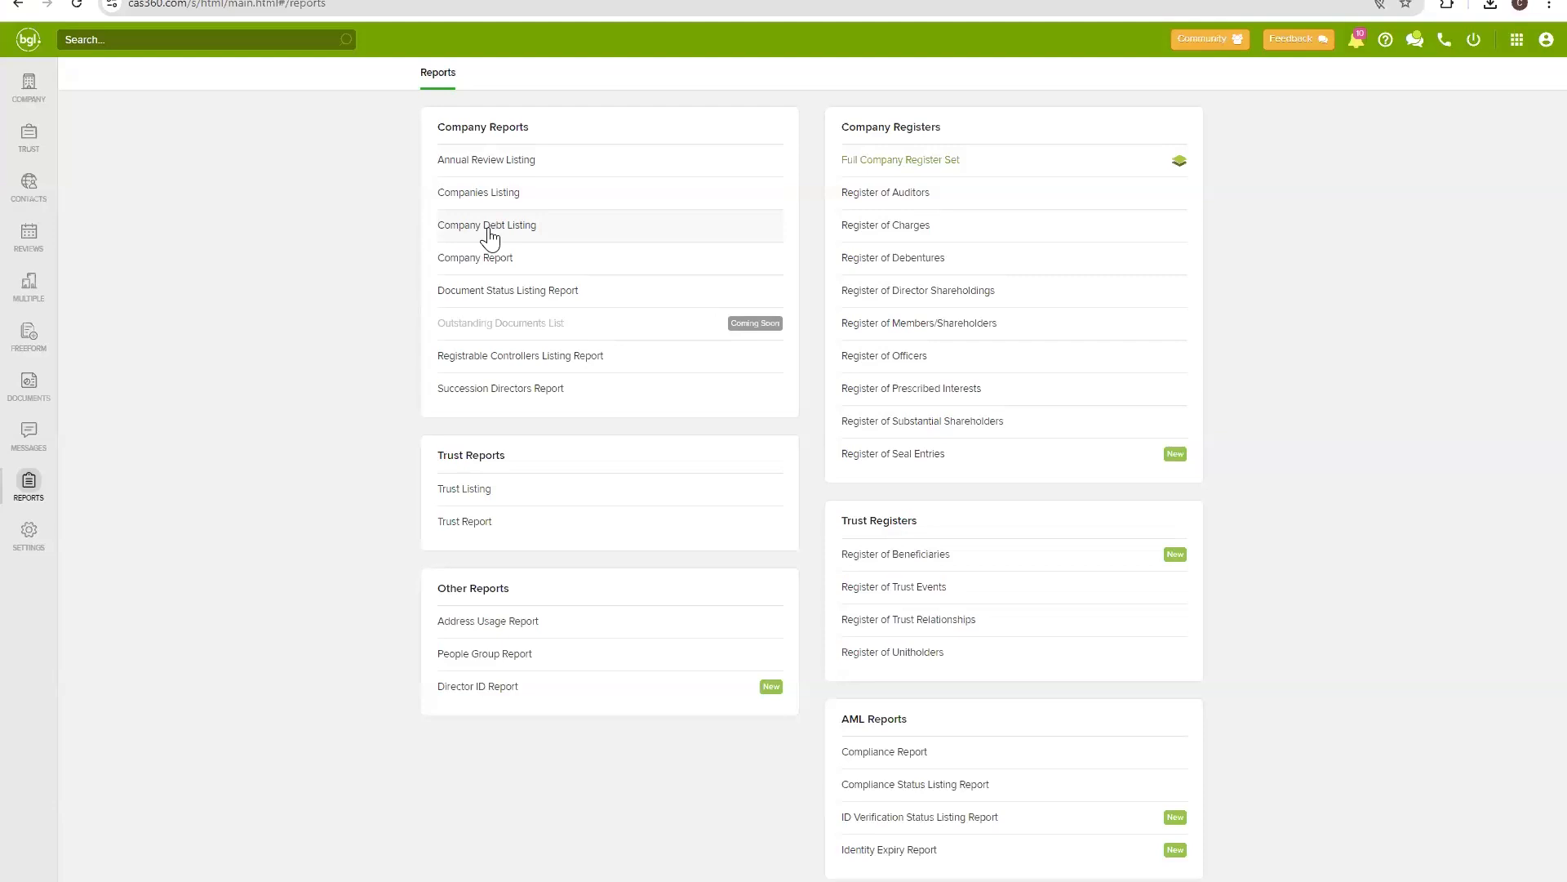
pyautogui.click(489, 235)
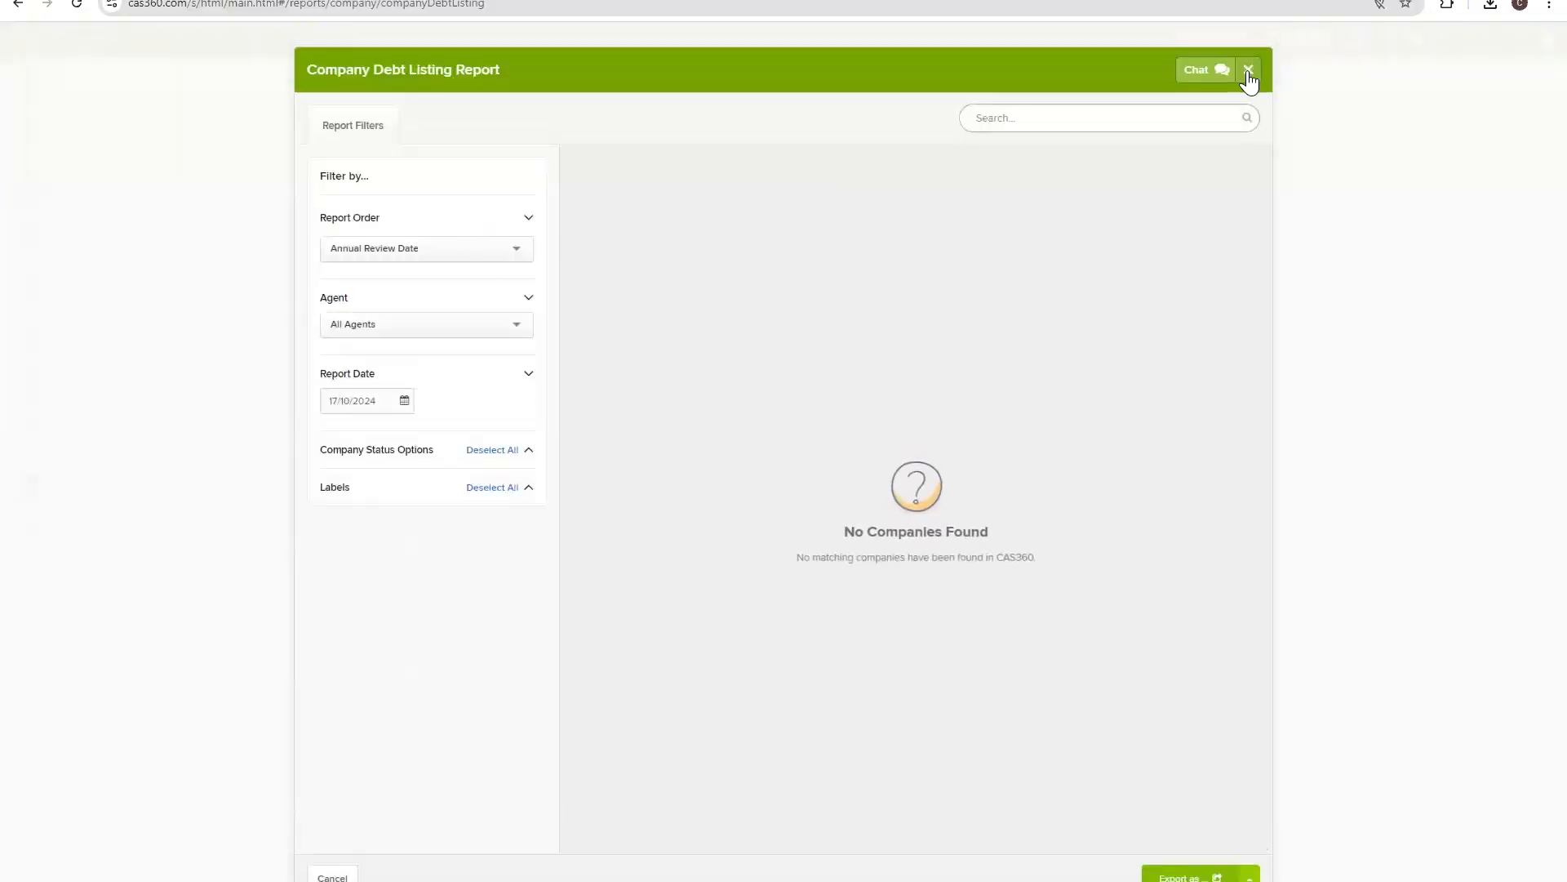
pyautogui.click(1248, 70)
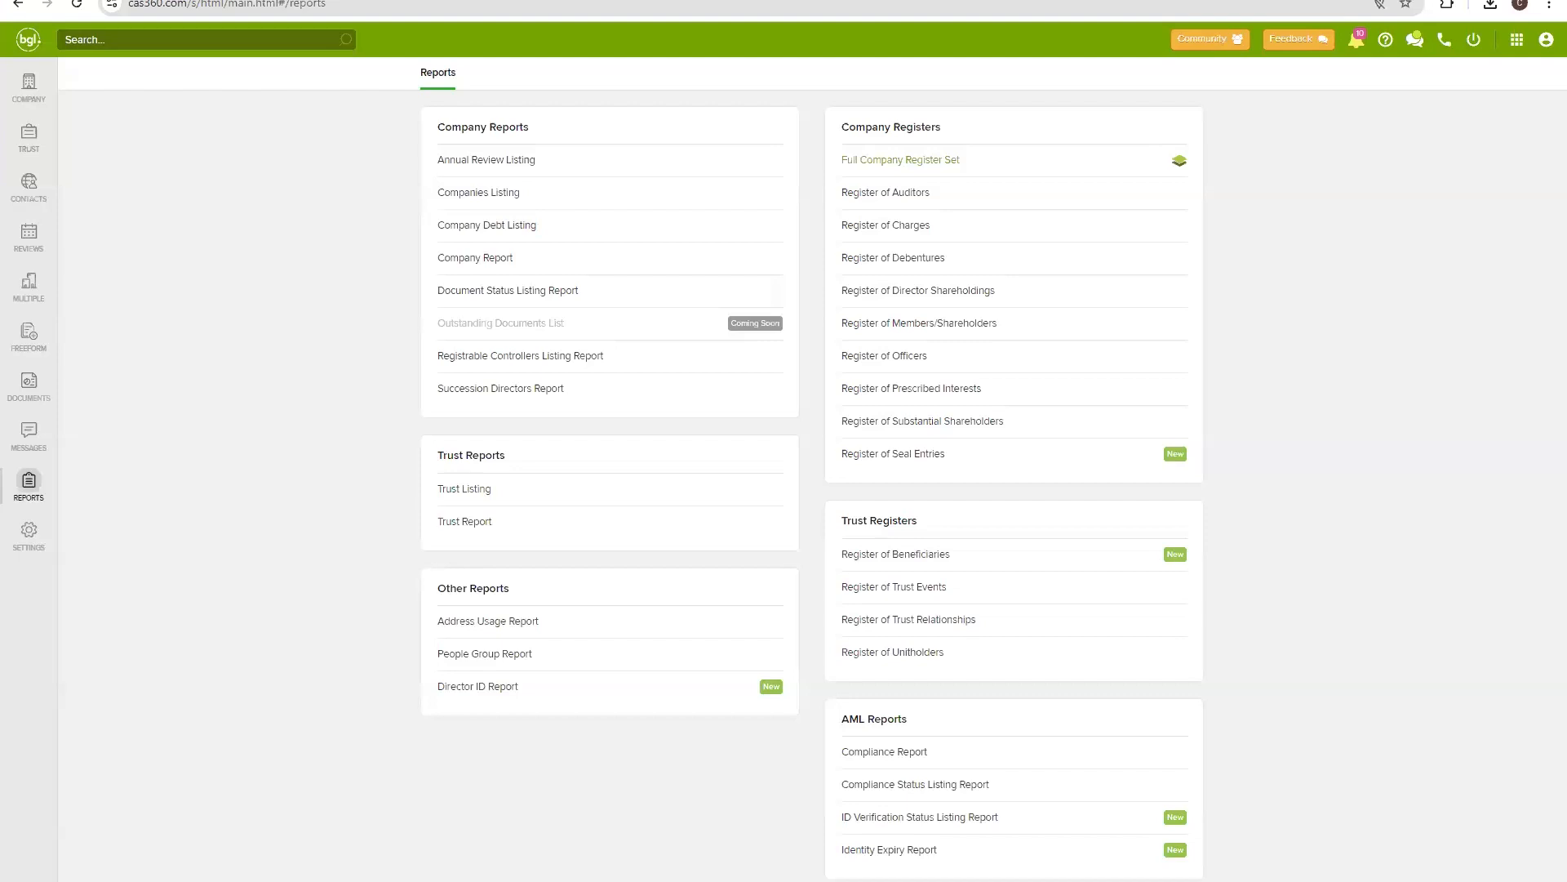
pyautogui.moveTo(458, 50); pyautogui.dragTo(960, 57)
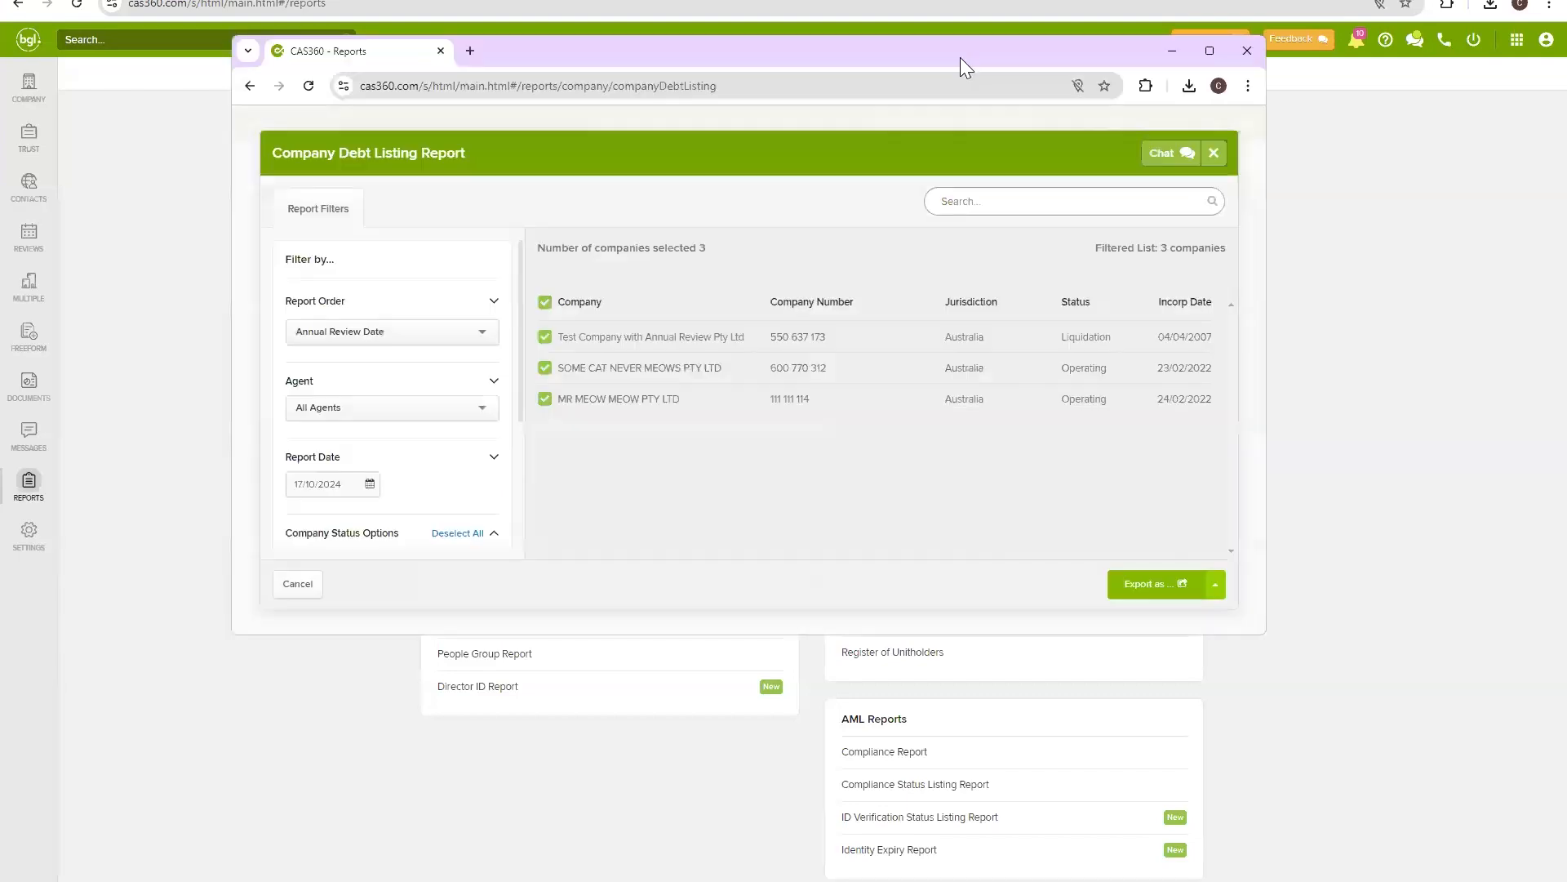
pyautogui.click(1207, 54)
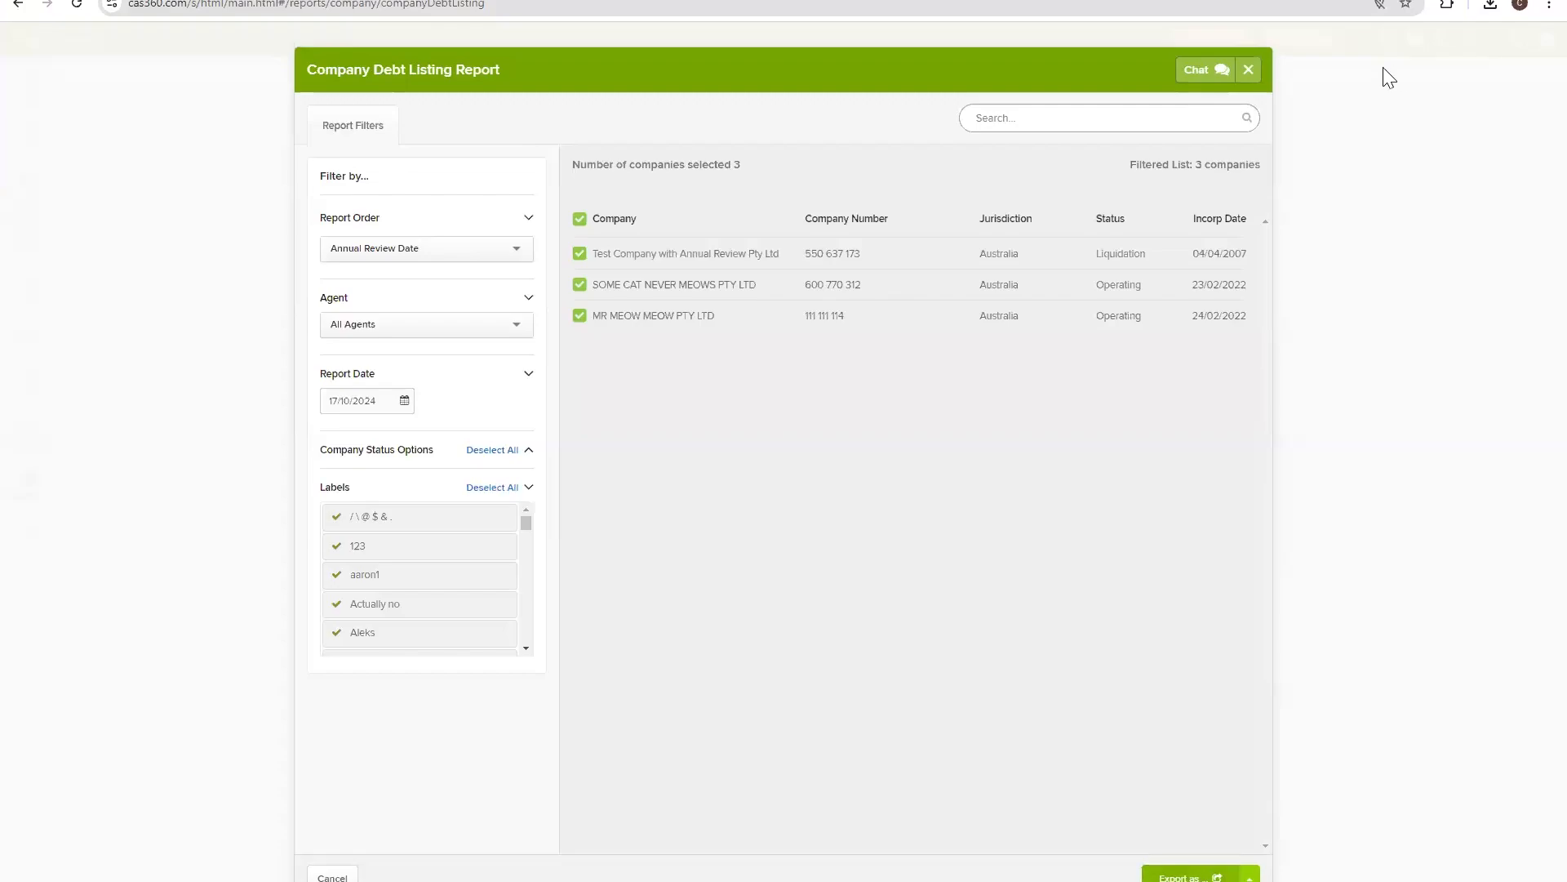
pyautogui.click(1248, 71)
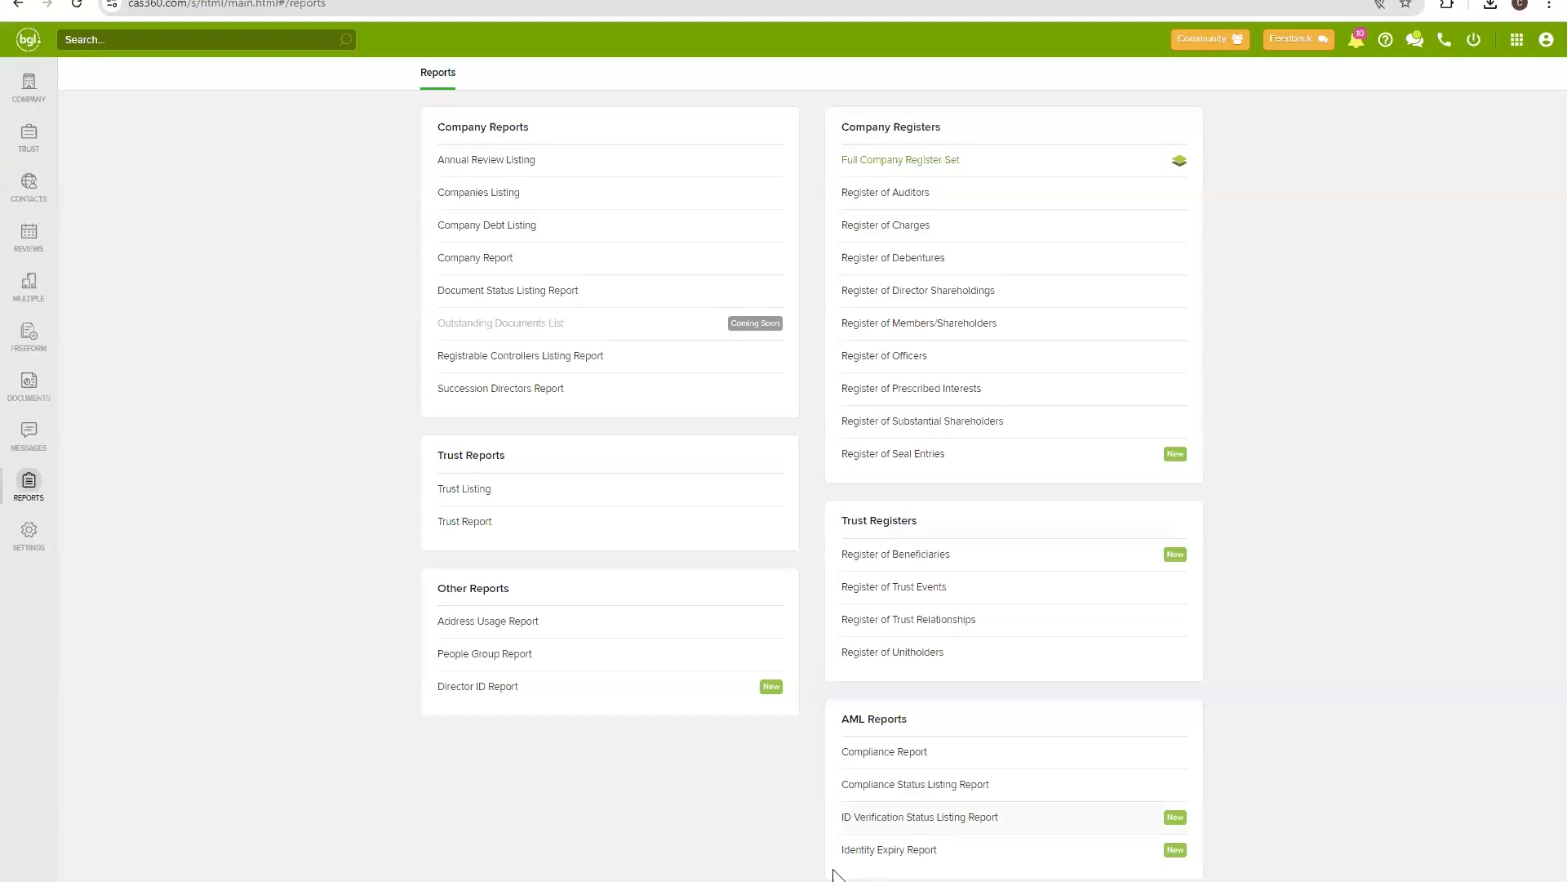
pyautogui.moveTo(821, 880)
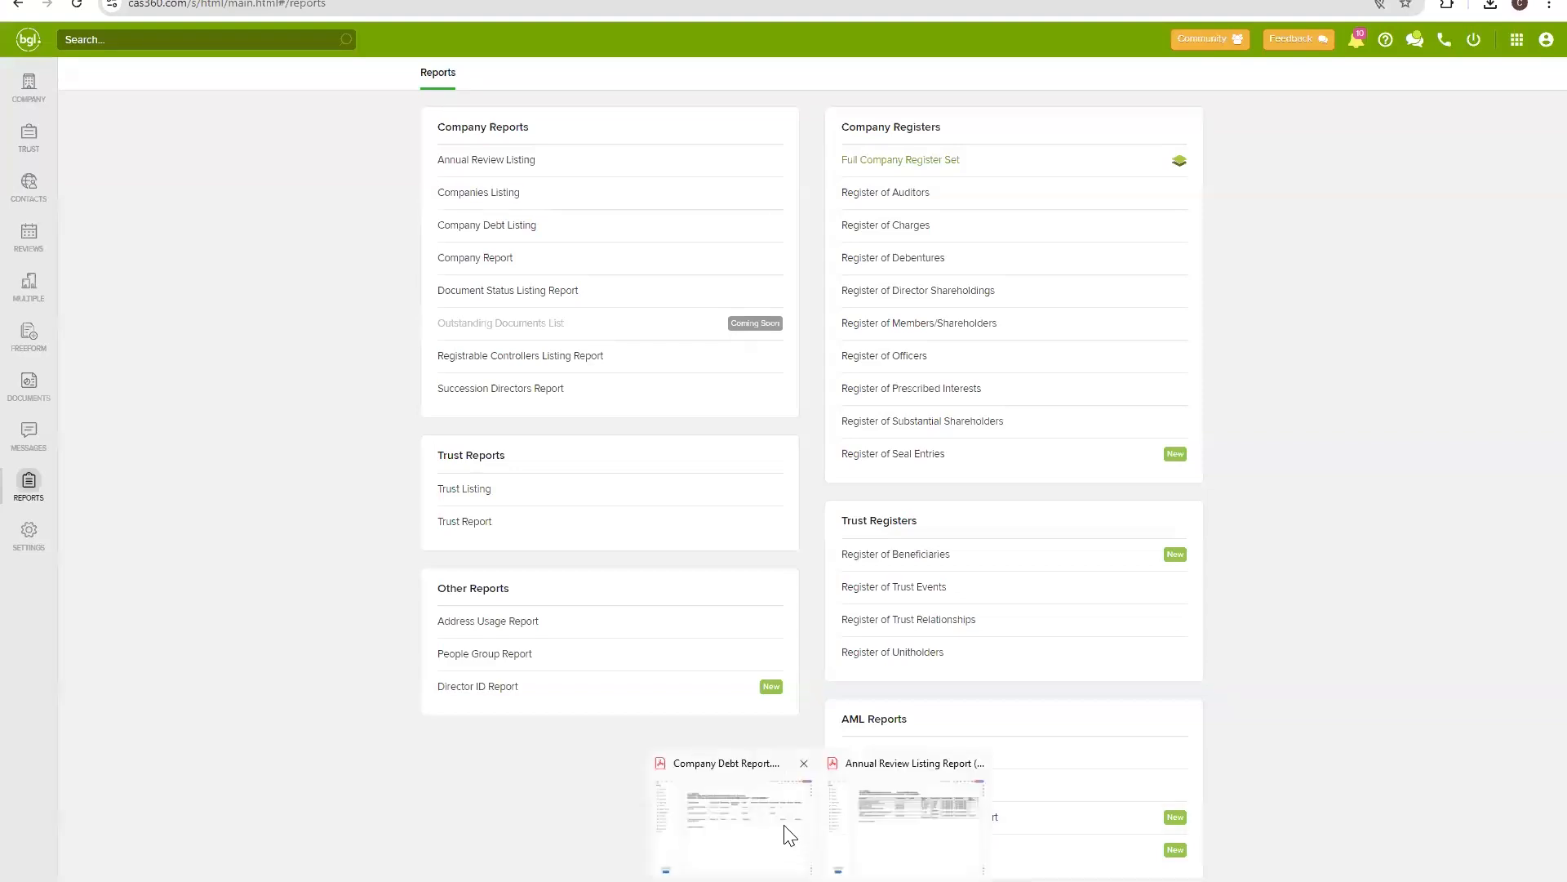
# Review Test Company's debts in the PDF: $10483.00 total, $658.00 at 30 days, $9825.00 at 90+ days.
pyautogui.click(788, 833)
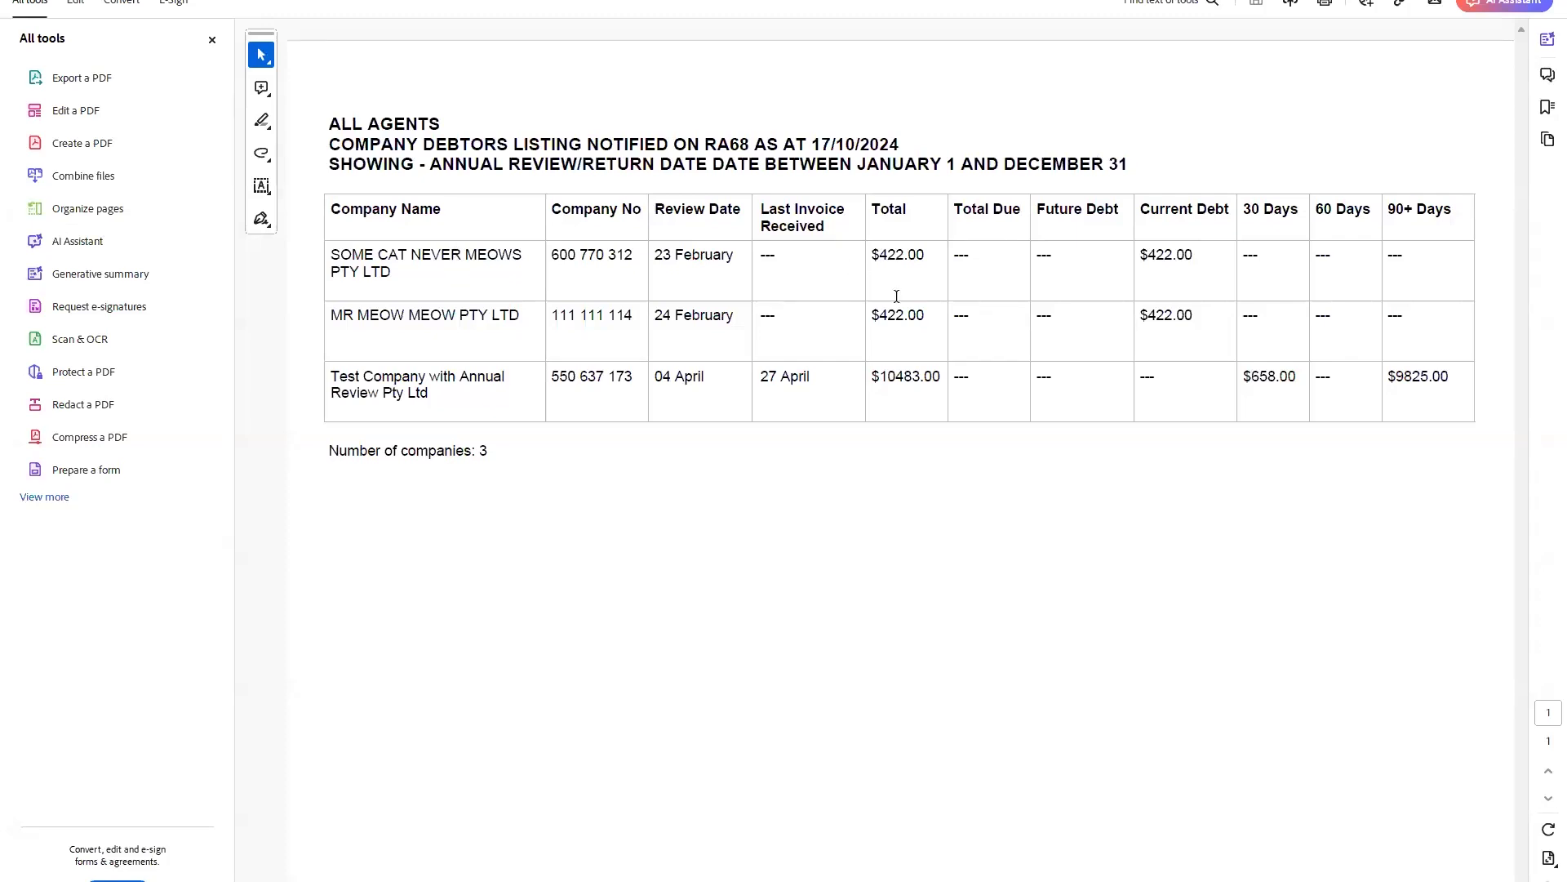
pyautogui.moveTo(870, 376); pyautogui.dragTo(943, 377)
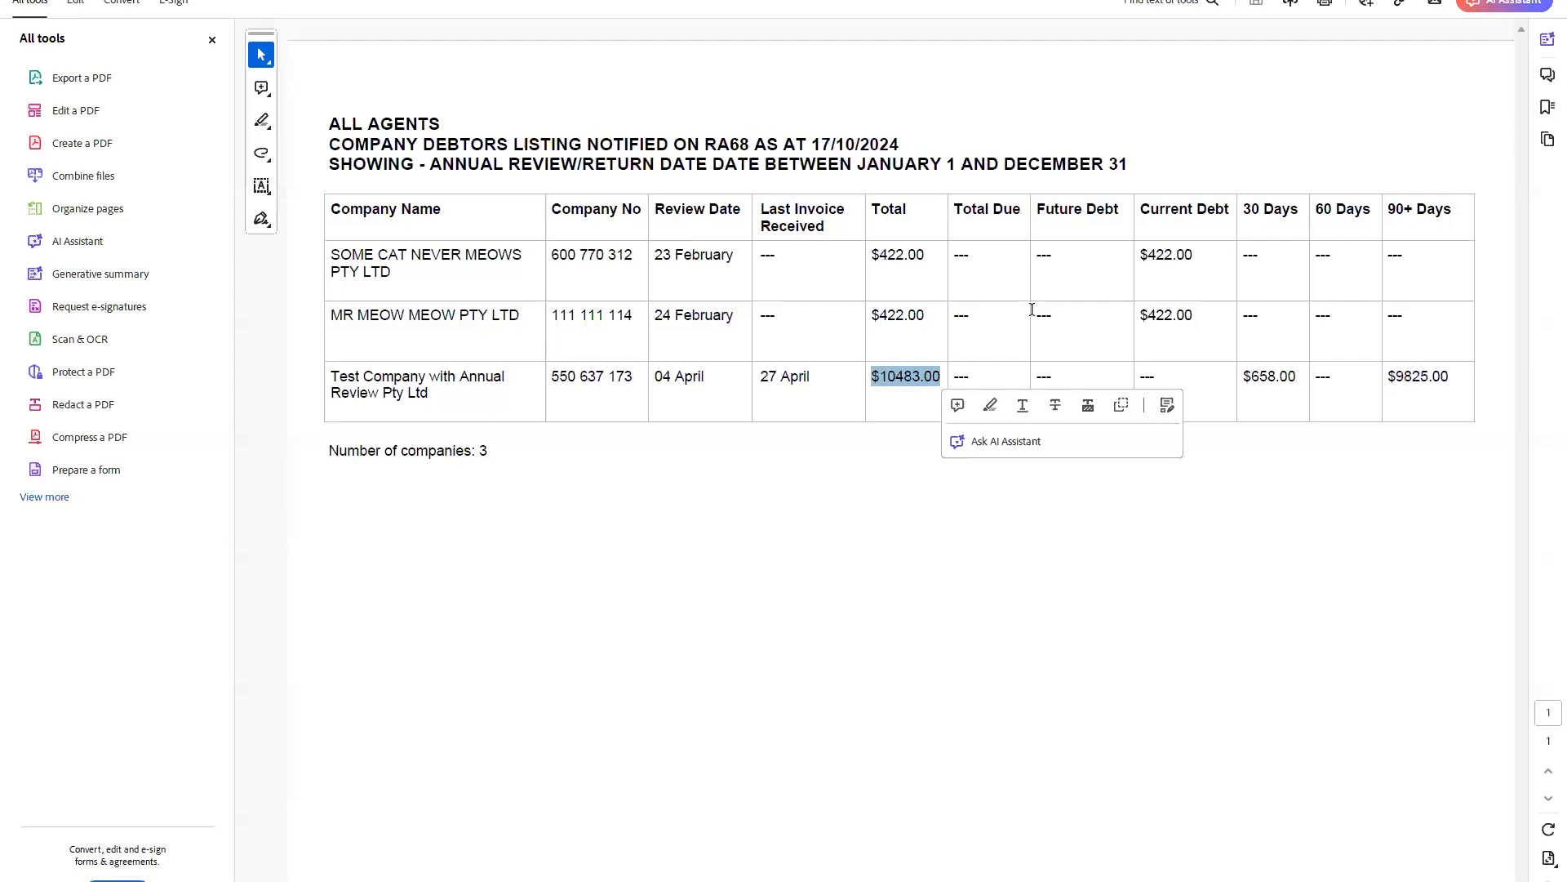
pyautogui.click(1108, 258)
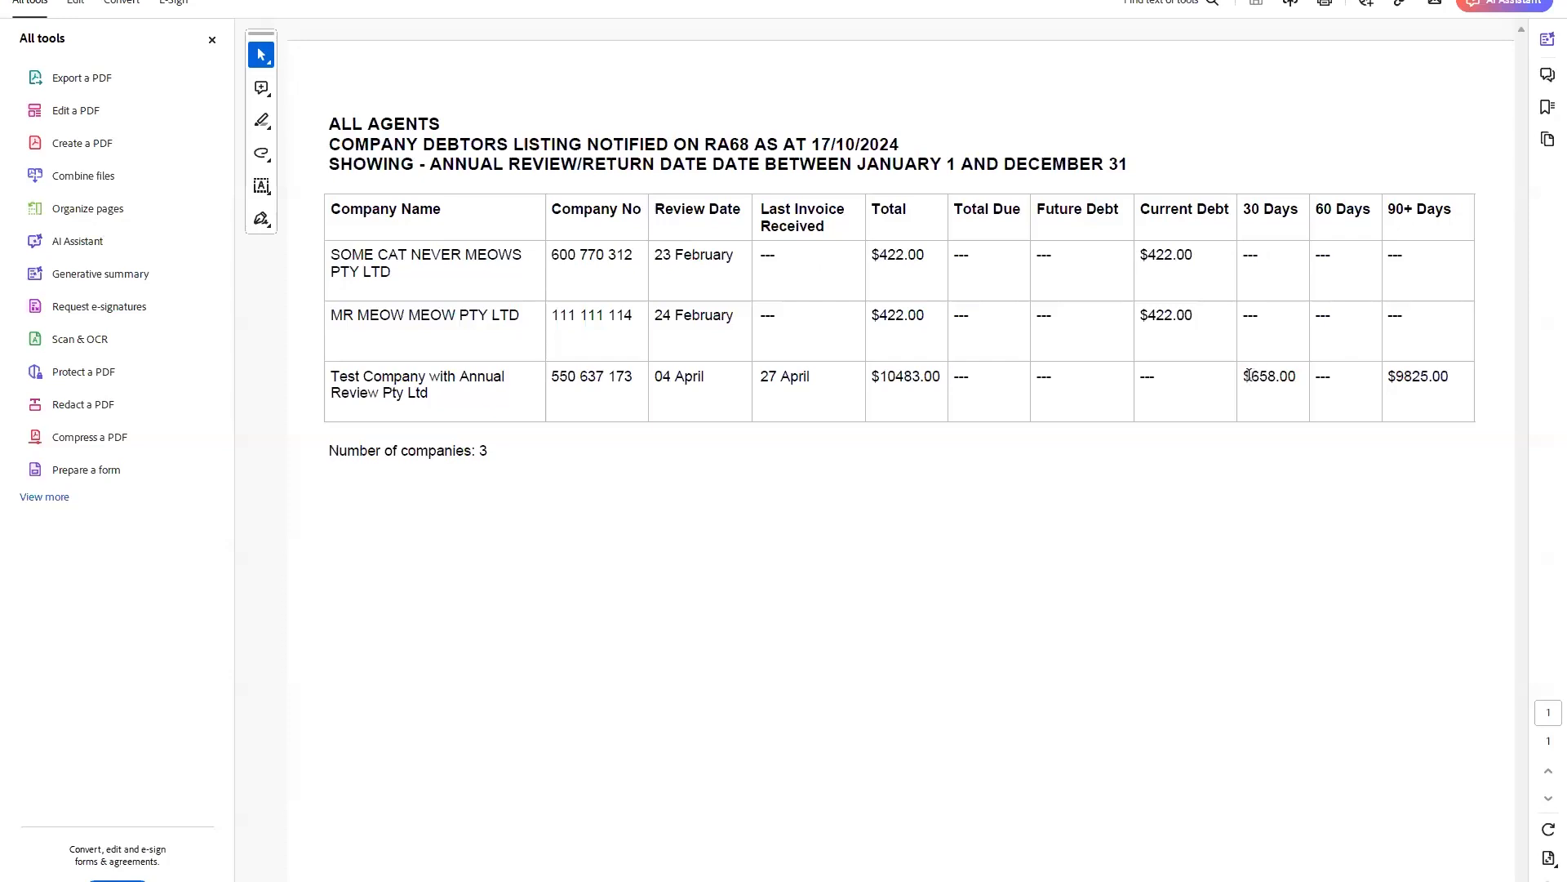
pyautogui.moveTo(1246, 377); pyautogui.dragTo(1319, 364)
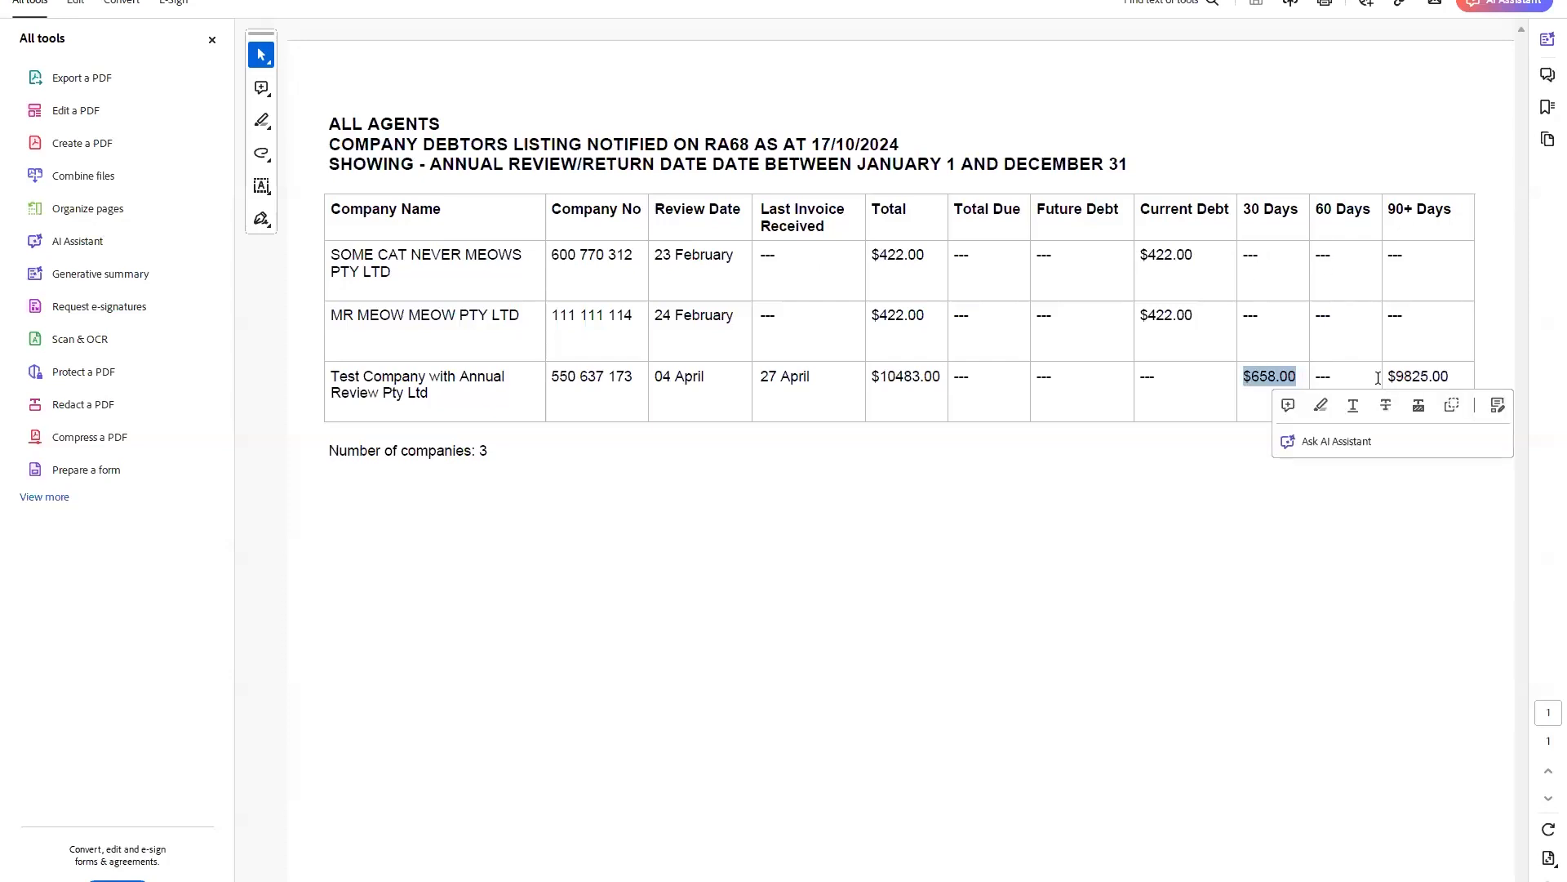
pyautogui.moveTo(1388, 376); pyautogui.dragTo(1451, 374)
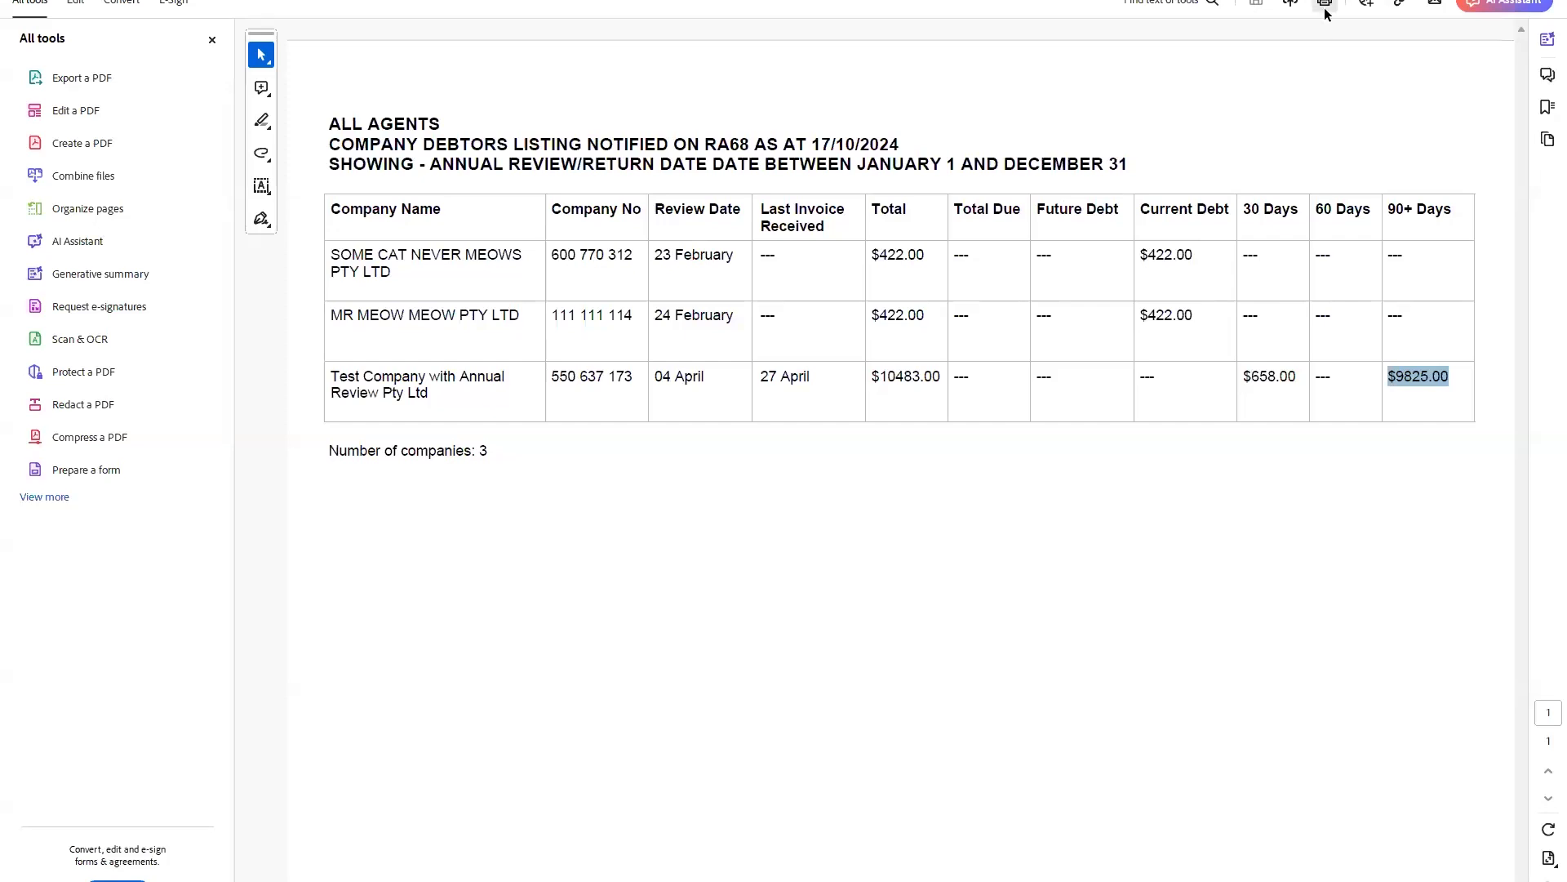
pyautogui.click(1470, 0)
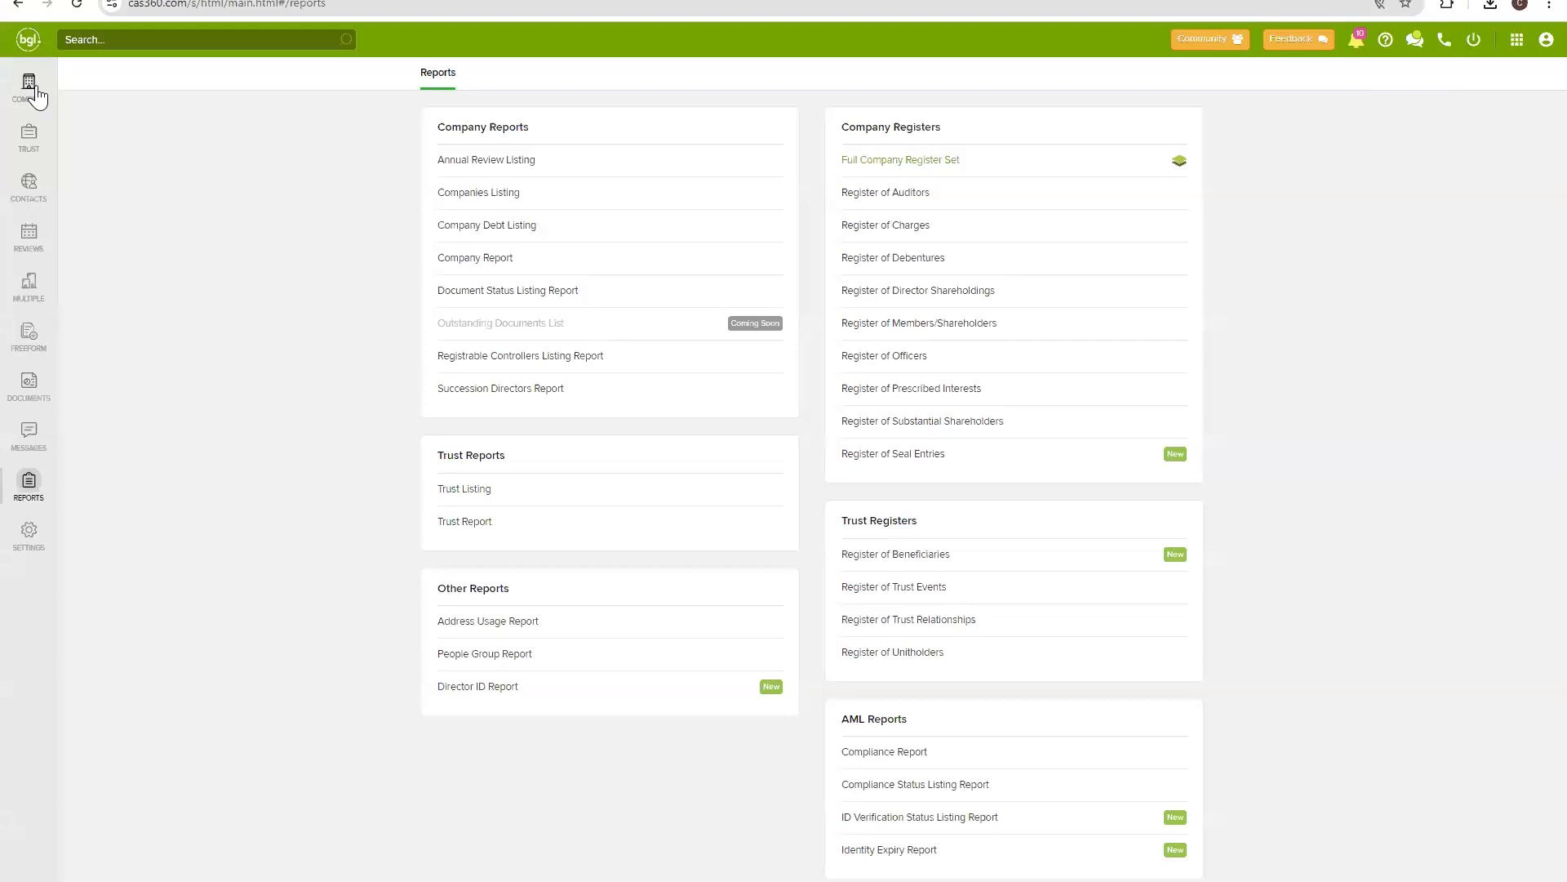
pyautogui.click(37, 97)
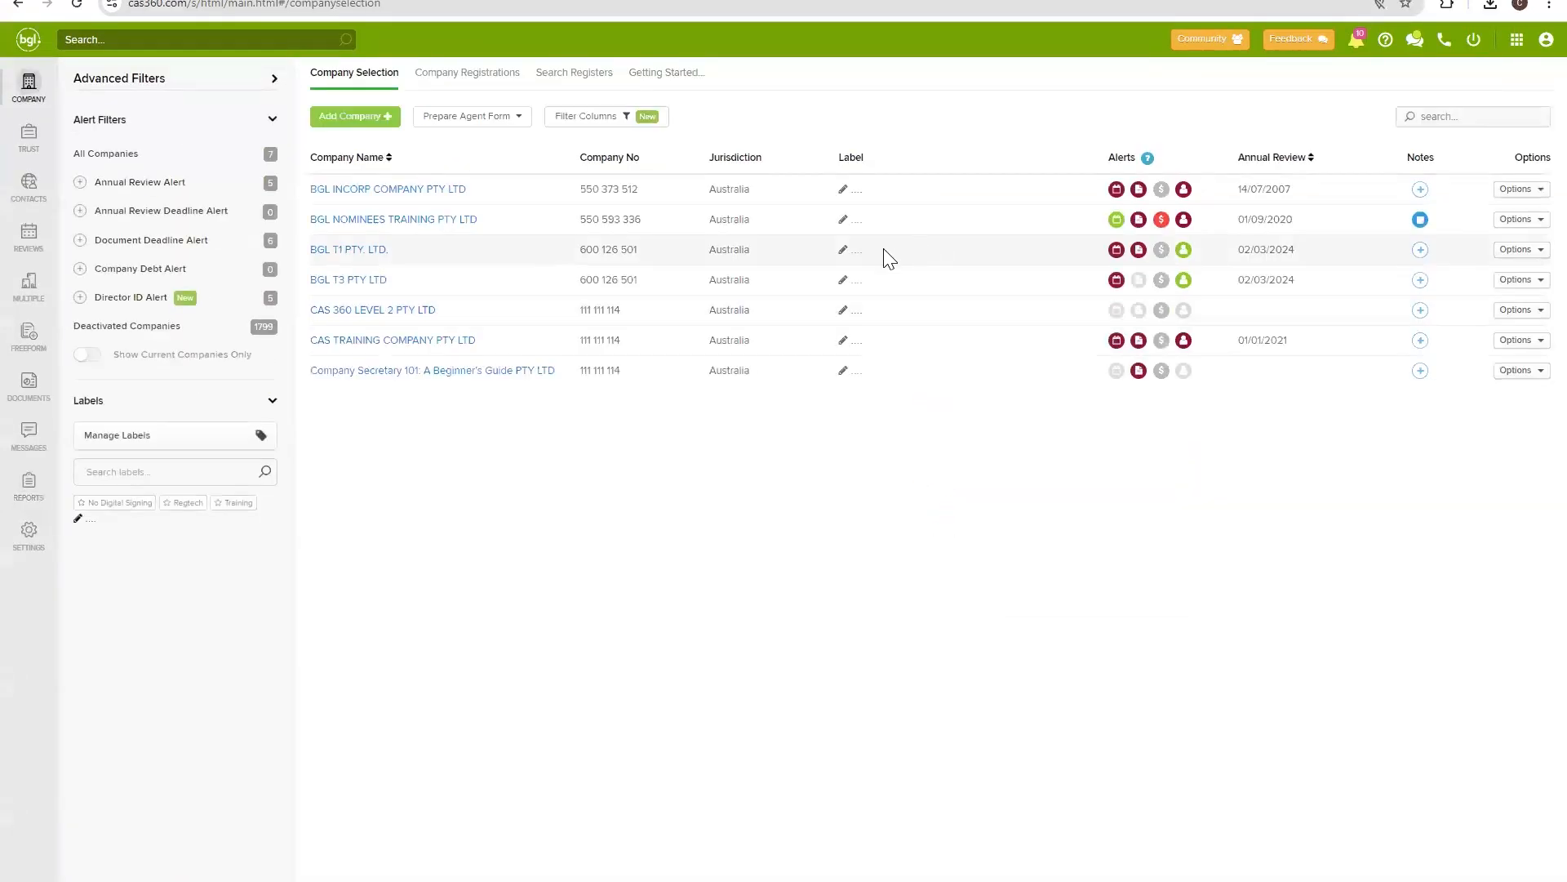
pyautogui.click(30, 485)
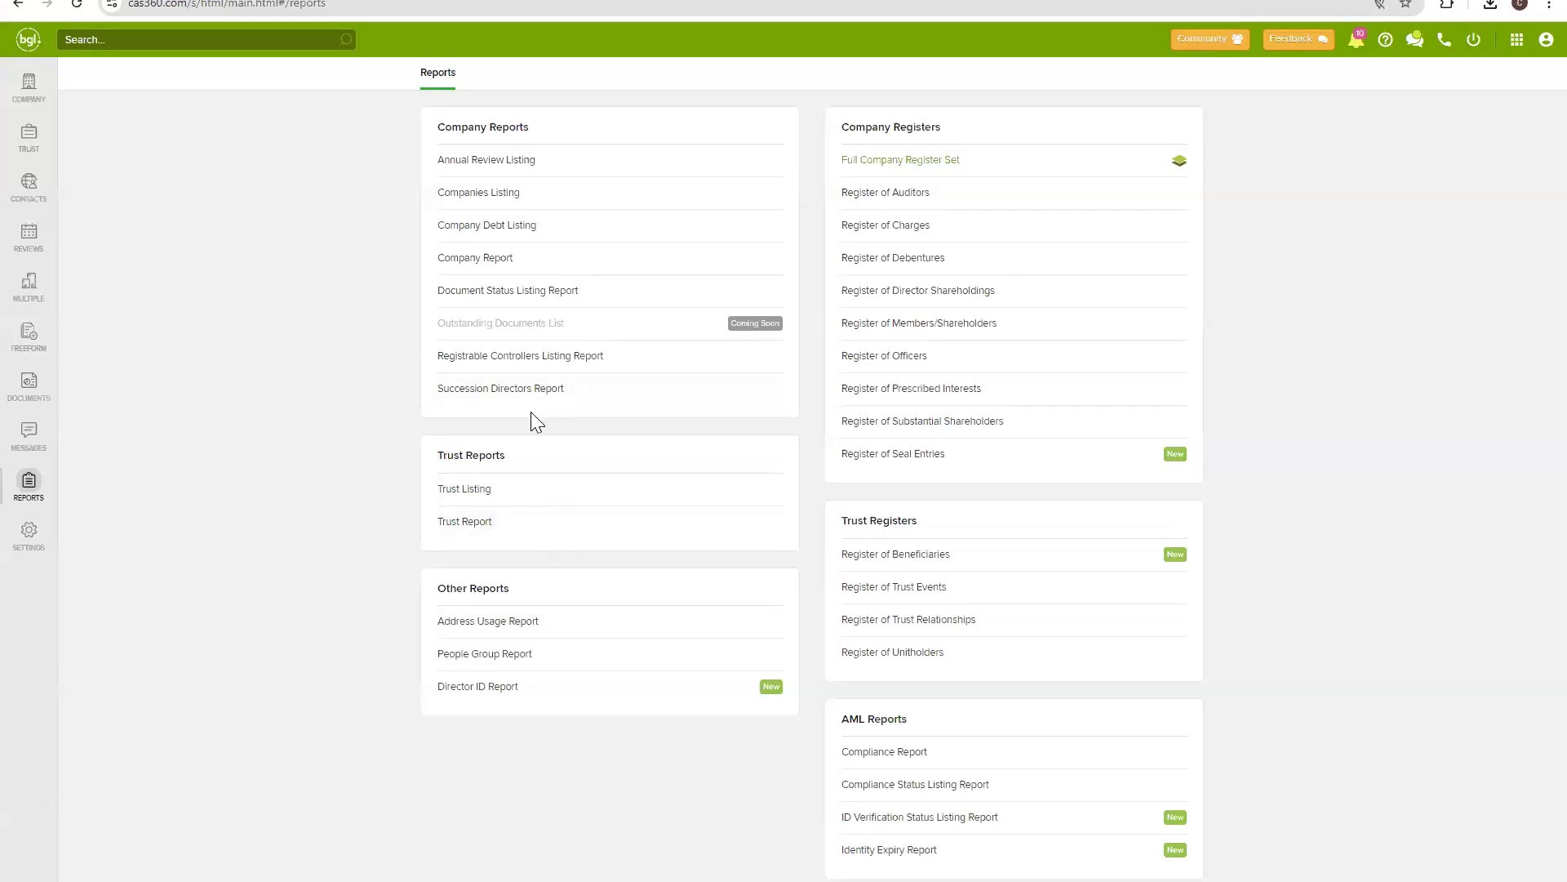
# Open the Document Status Listing Report and look over its order, status and label filters.
pyautogui.click(549, 293)
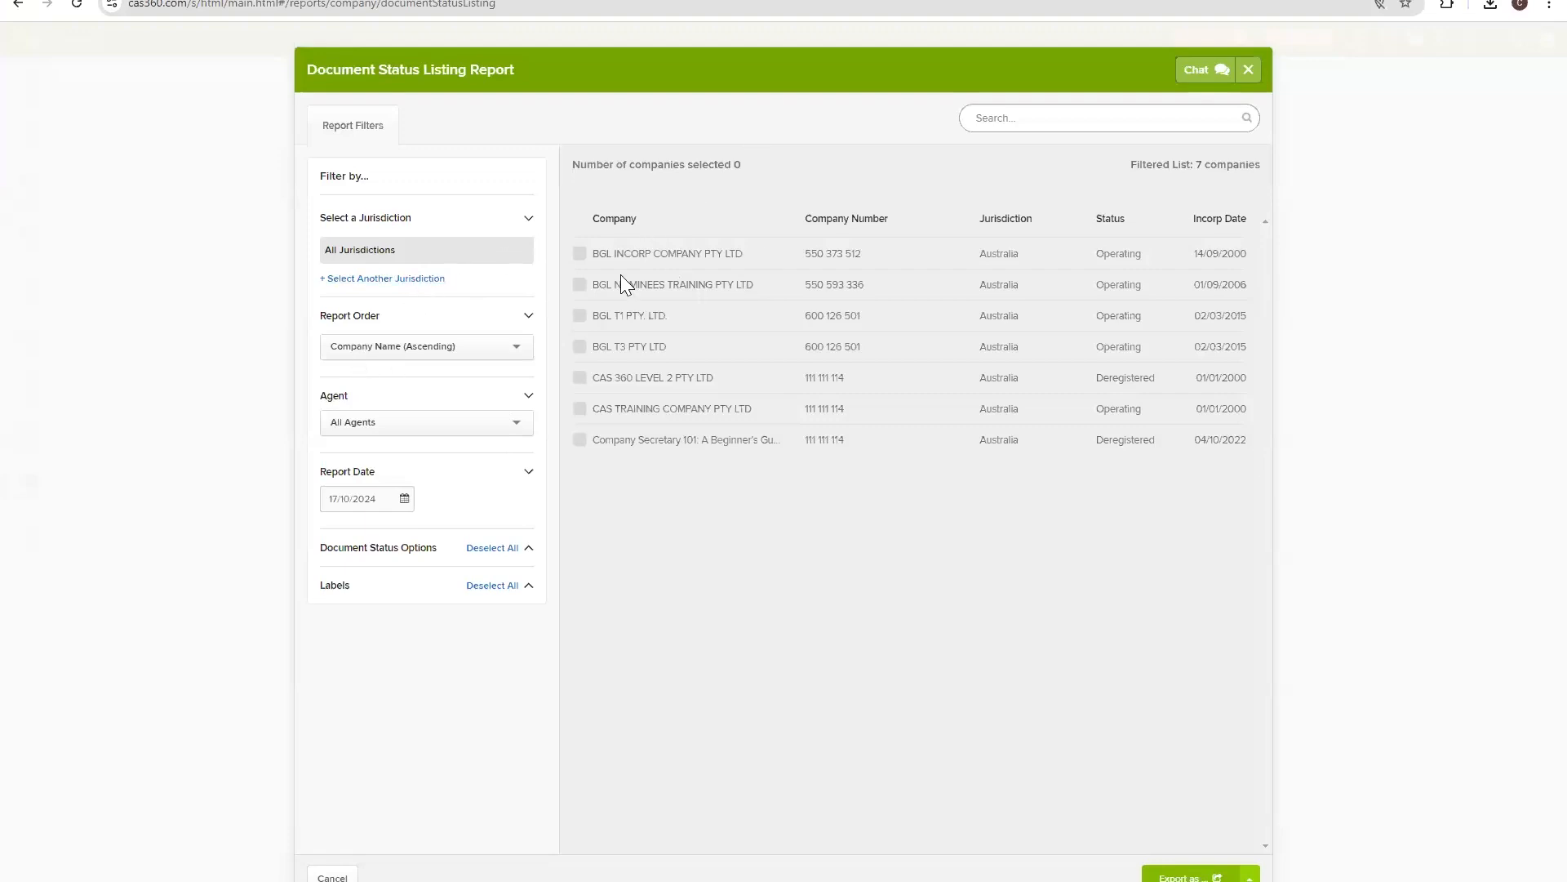
pyautogui.click(472, 351)
pyautogui.click(477, 363)
pyautogui.click(424, 558)
pyautogui.scroll(-3, 420, 637)
pyautogui.click(423, 554)
pyautogui.click(417, 591)
pyautogui.click(453, 585)
# Add two more BGL companies so four are selected, and export the report as PDF.
pyautogui.click(580, 318)
pyautogui.click(580, 347)
pyautogui.click(1169, 877)
pyautogui.click(1174, 809)
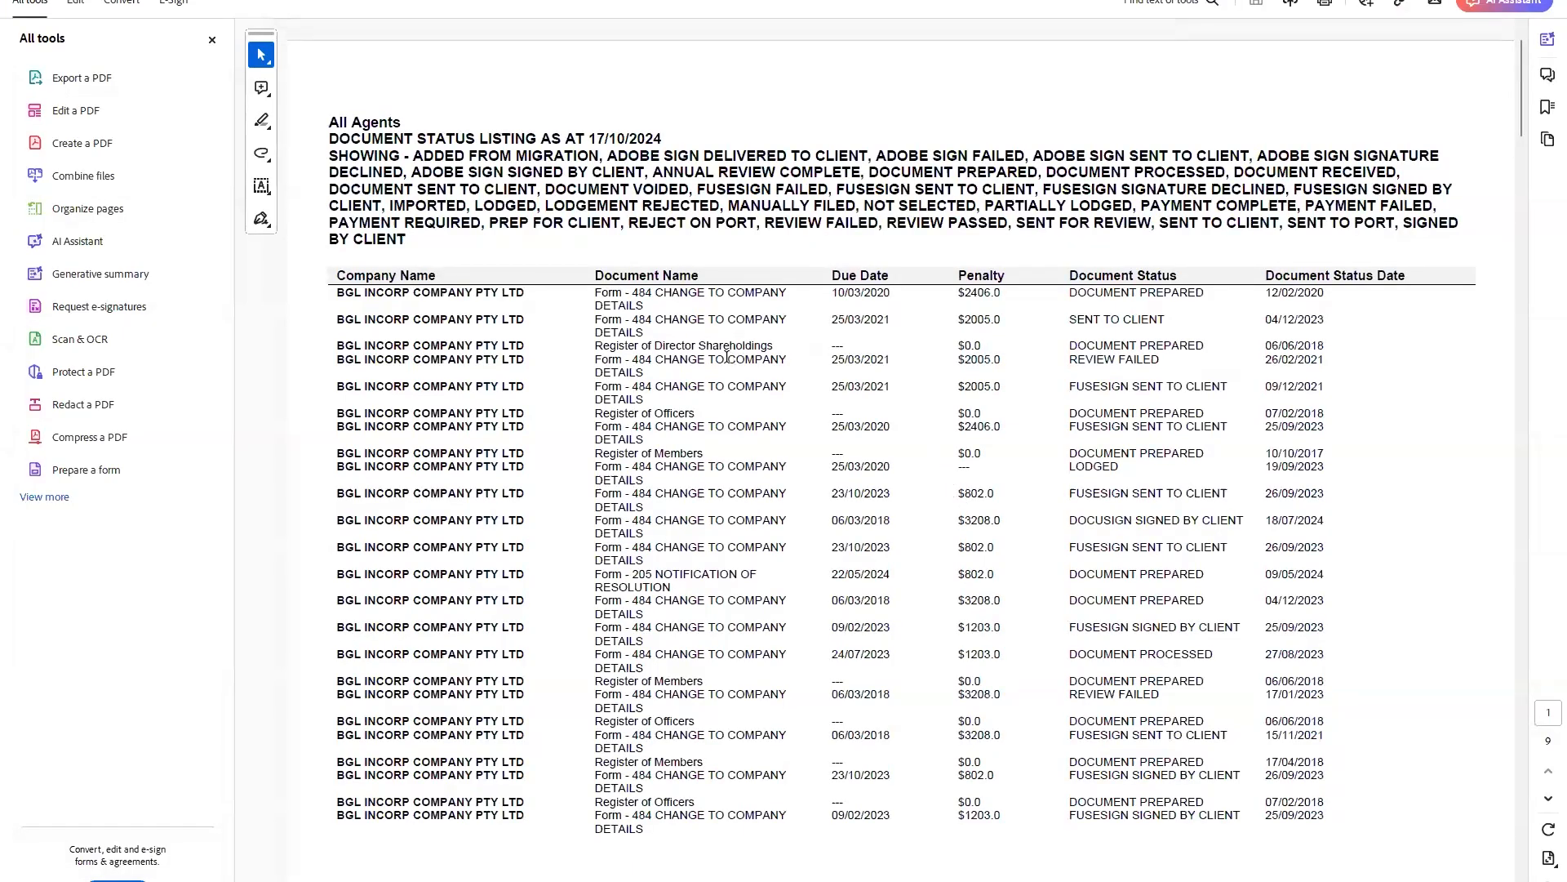
# Scroll the PDF and highlight the first rows, the first row's due date and details.
pyautogui.scroll(-10, 726, 357)
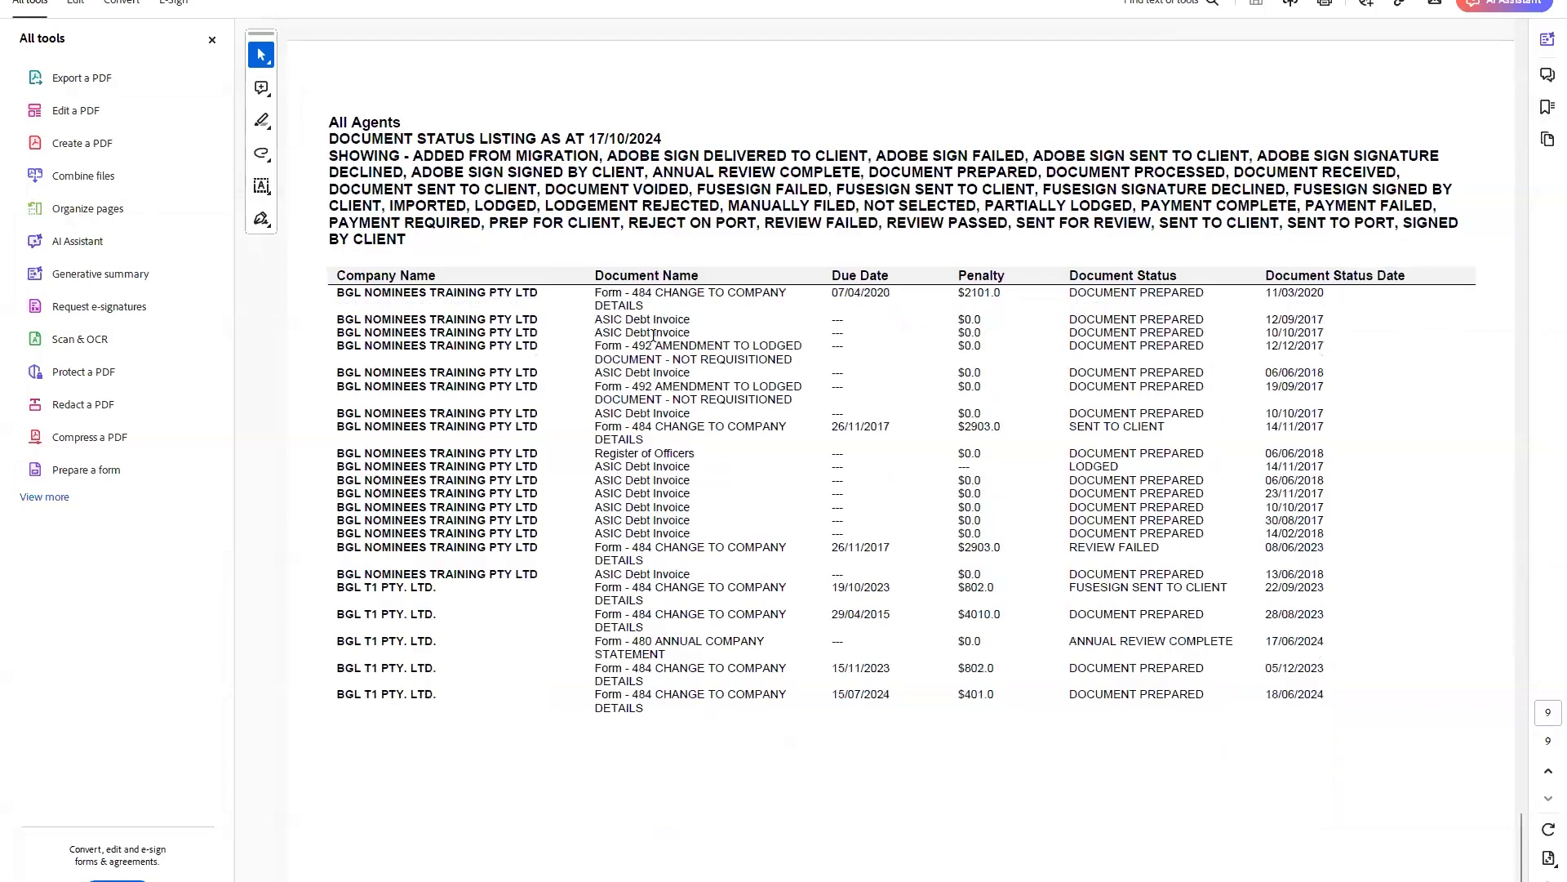
pyautogui.scroll(5, 653, 335)
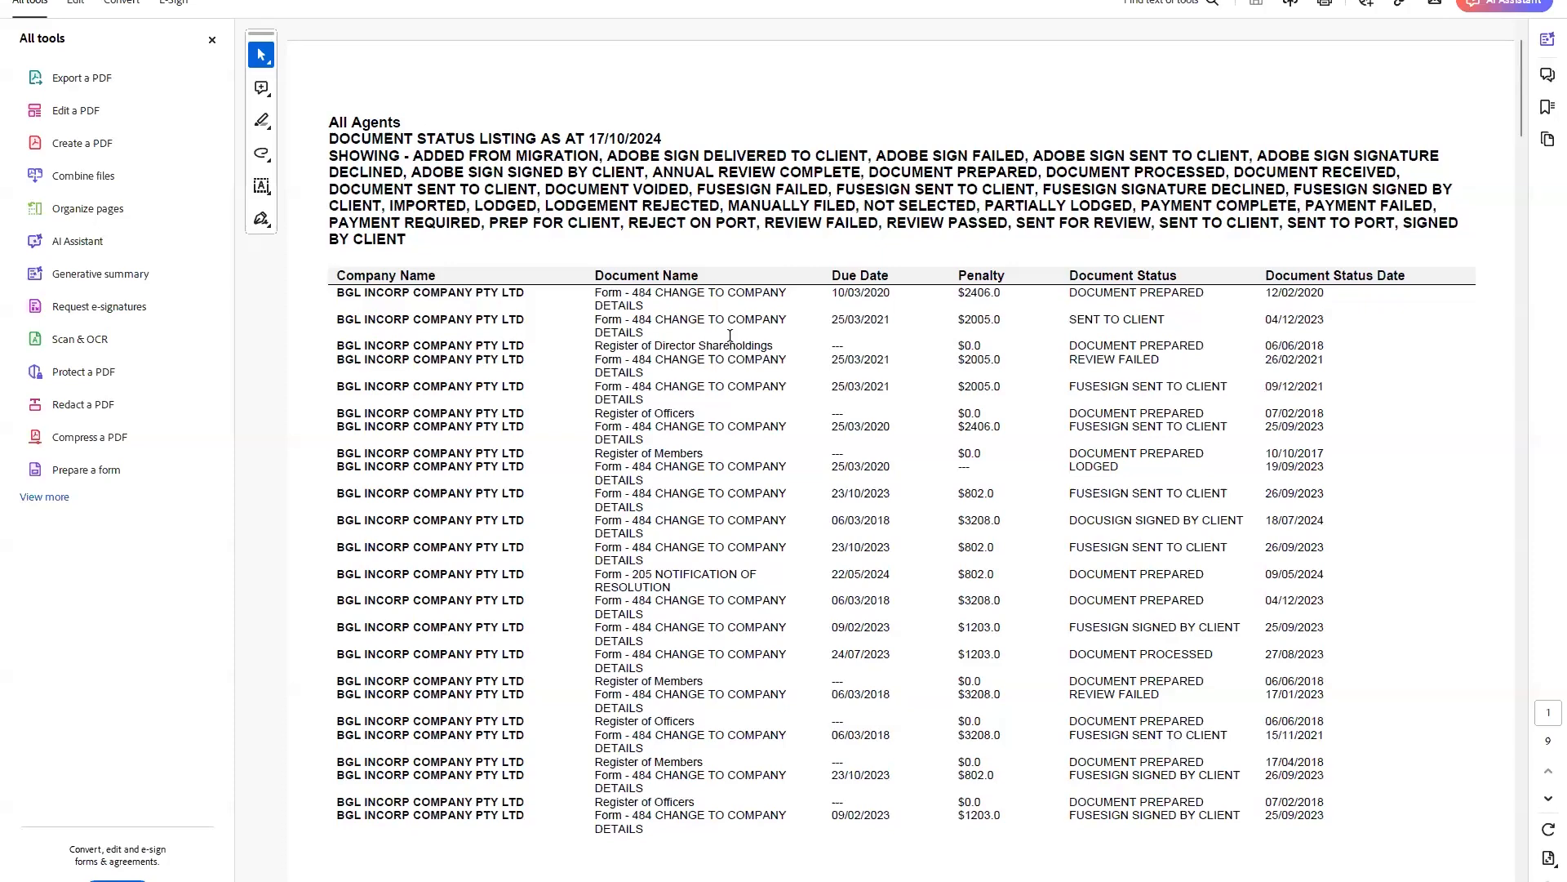
pyautogui.moveTo(595, 295); pyautogui.dragTo(785, 395)
pyautogui.click(721, 396)
pyautogui.moveTo(845, 299); pyautogui.dragTo(890, 297)
pyautogui.click(683, 301)
pyautogui.moveTo(1064, 286); pyautogui.dragTo(1176, 281)
pyautogui.click(1176, 282)
# Highlight the first row's status, document name, 10/03/2020 due date and penalty.
pyautogui.moveTo(1262, 294); pyautogui.dragTo(1332, 293)
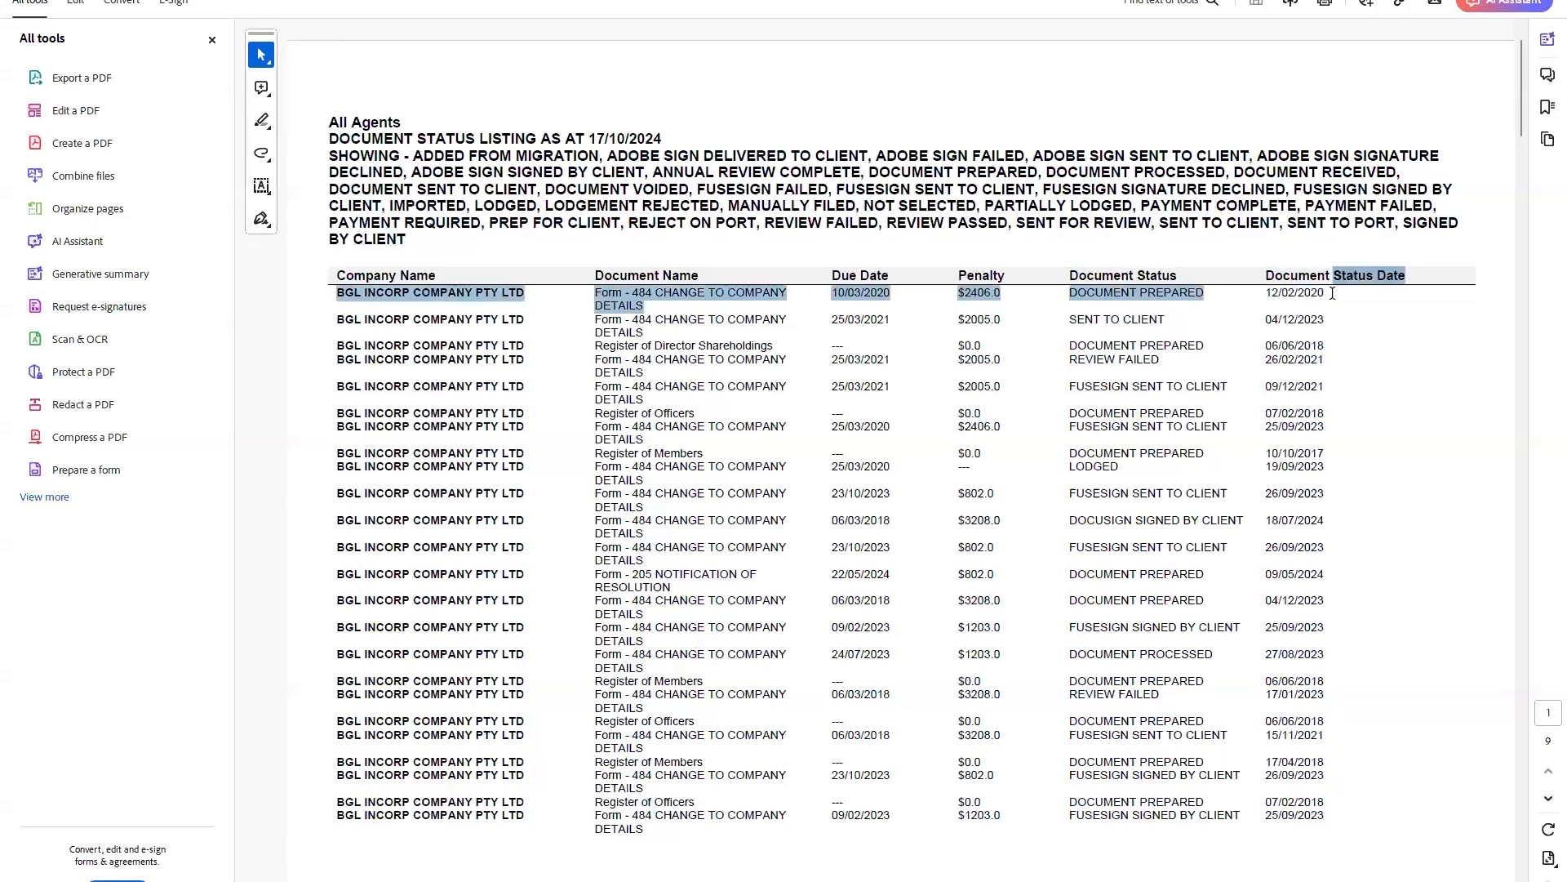
pyautogui.click(1105, 282)
pyautogui.moveTo(639, 296); pyautogui.dragTo(896, 301)
pyautogui.click(834, 294)
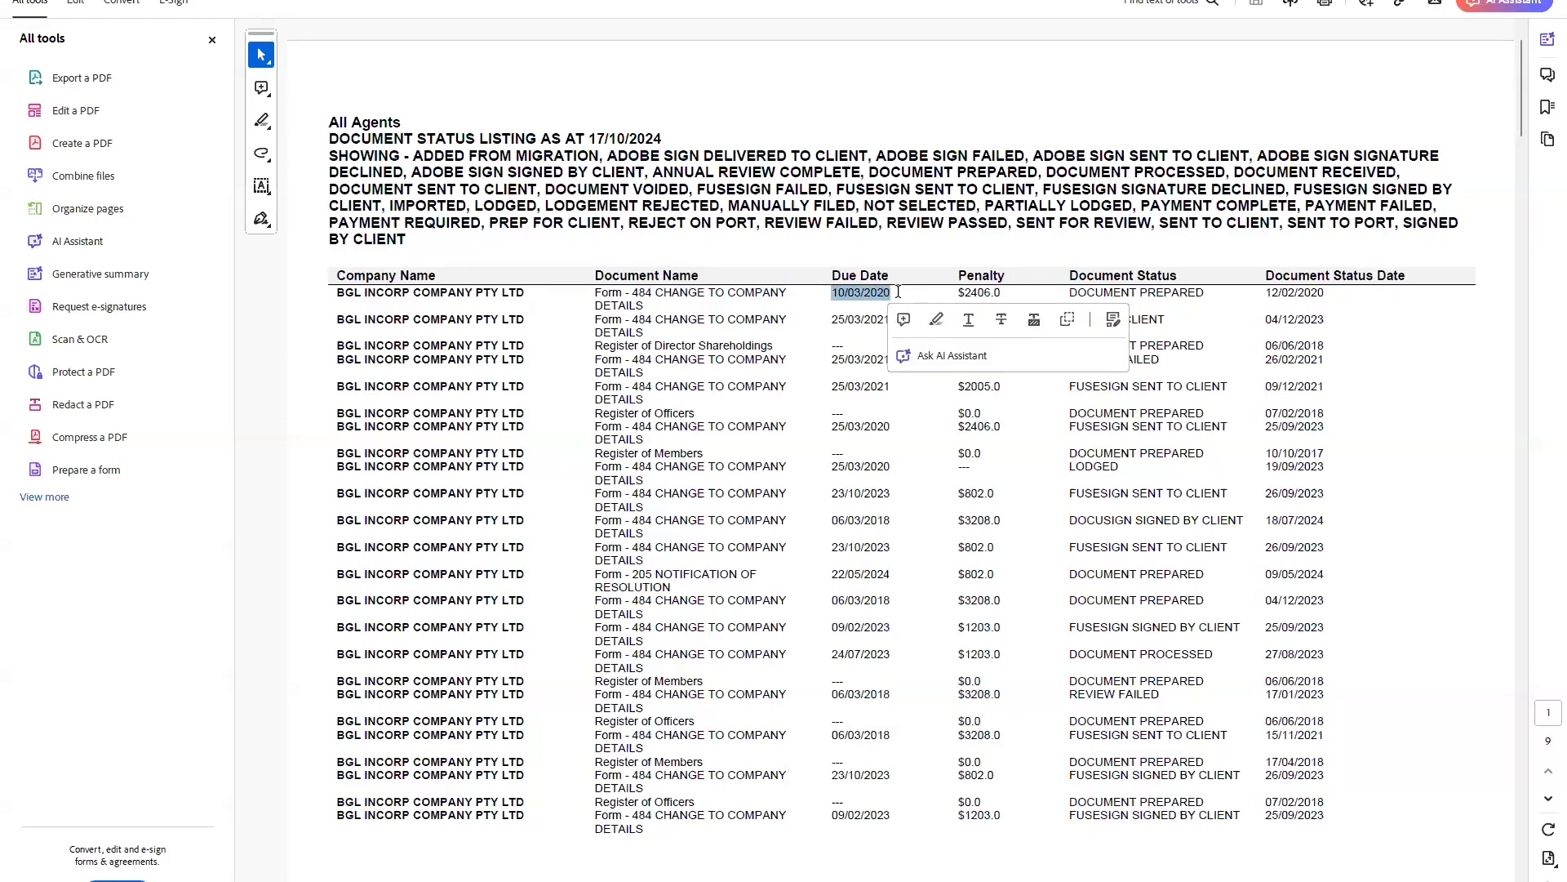
pyautogui.moveTo(951, 293); pyautogui.dragTo(1003, 298)
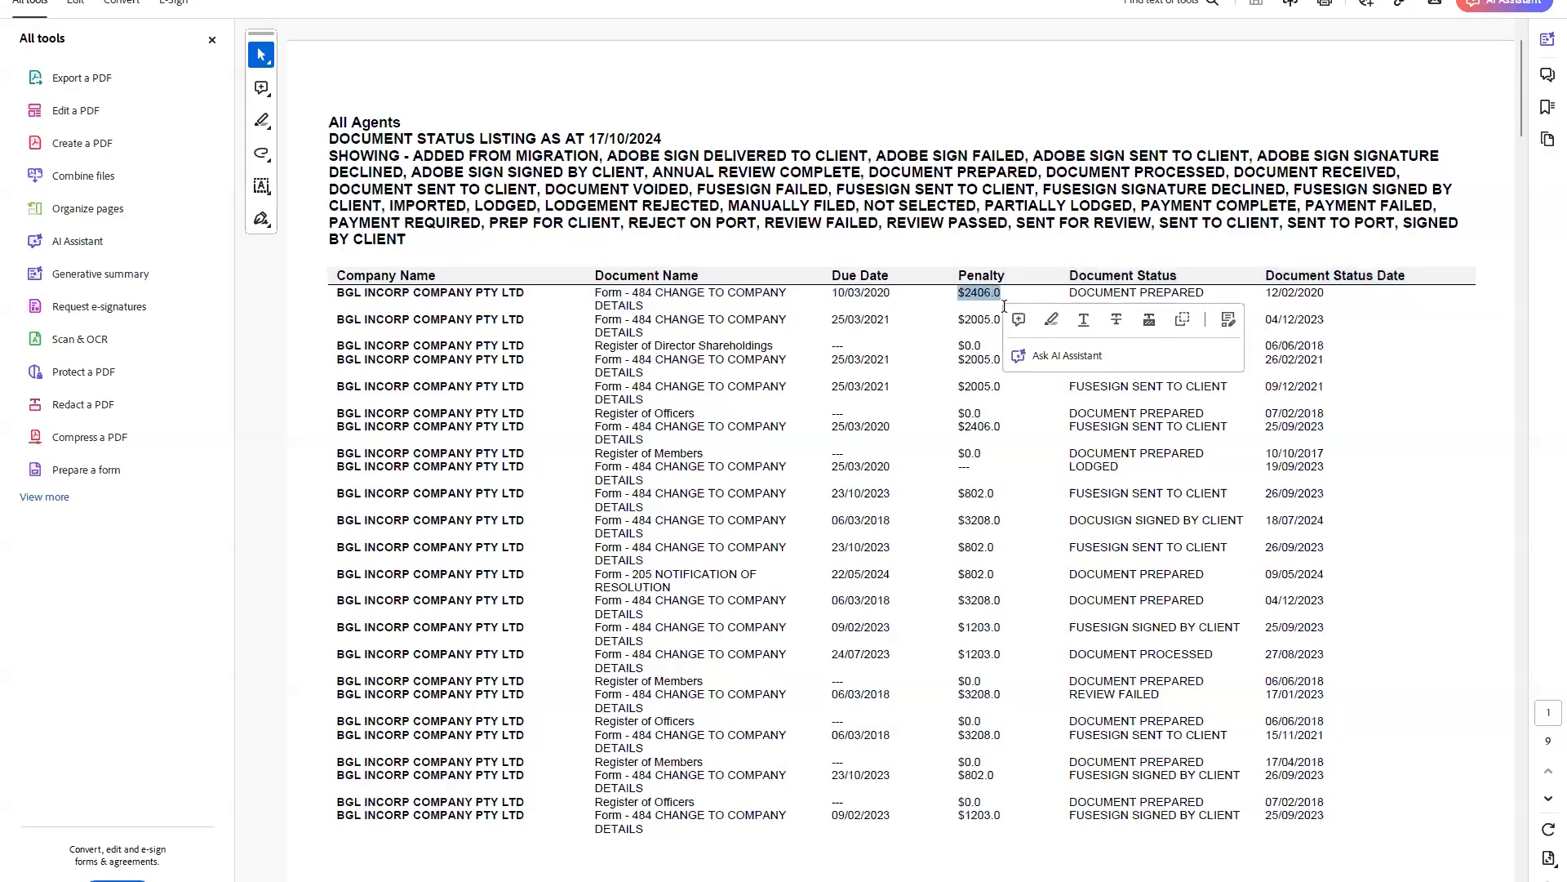
pyautogui.moveTo(1068, 293); pyautogui.dragTo(1178, 298)
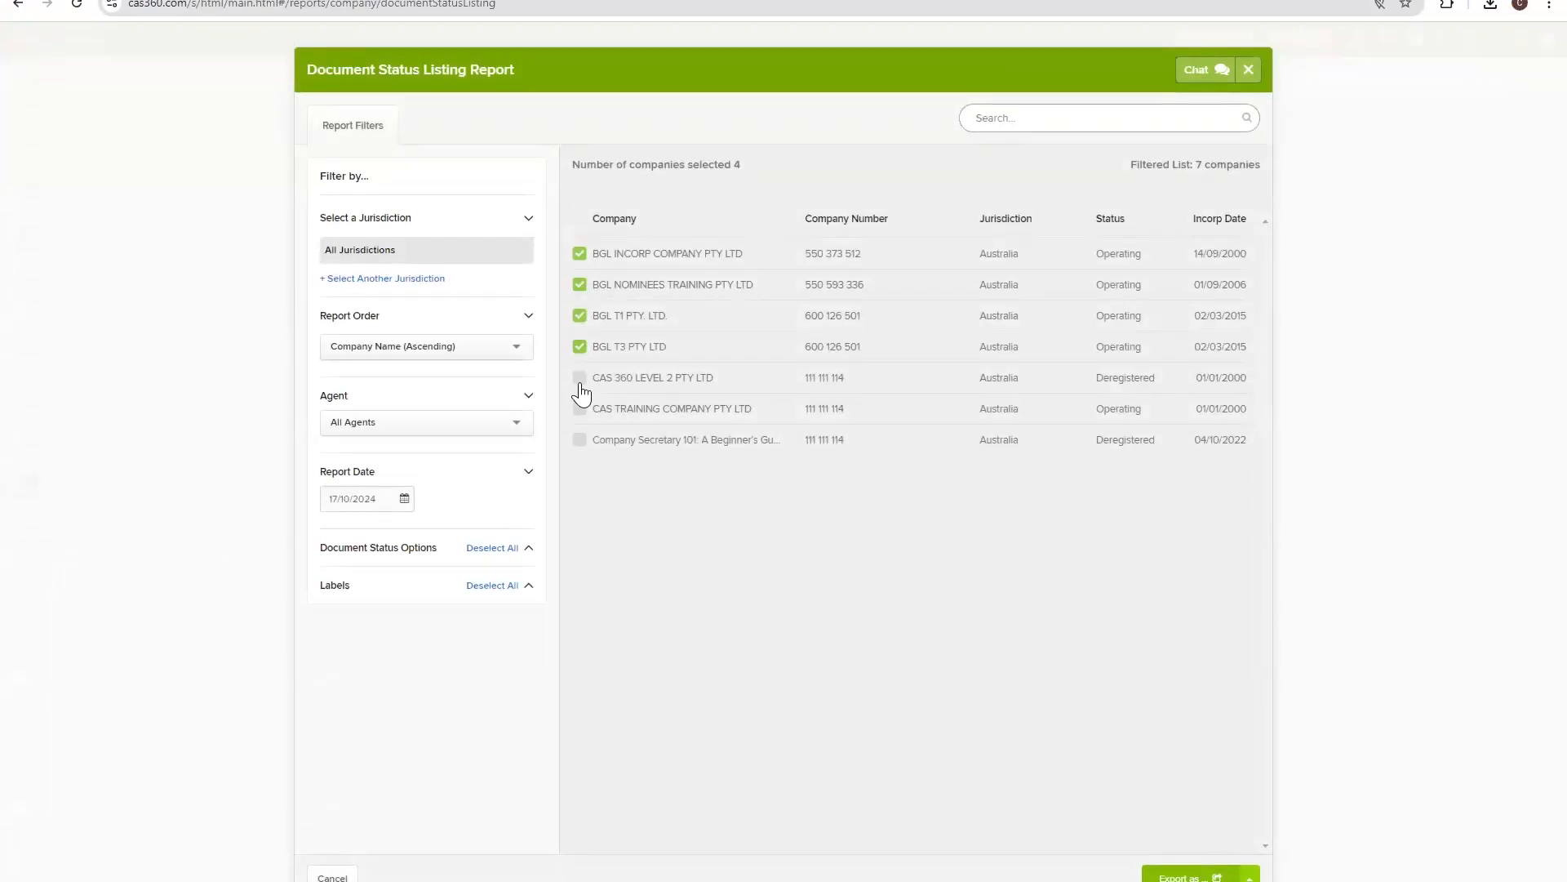
# Toggle the Regtech label filter off and back on, then close the Document Status Listing Report.
pyautogui.click(439, 586)
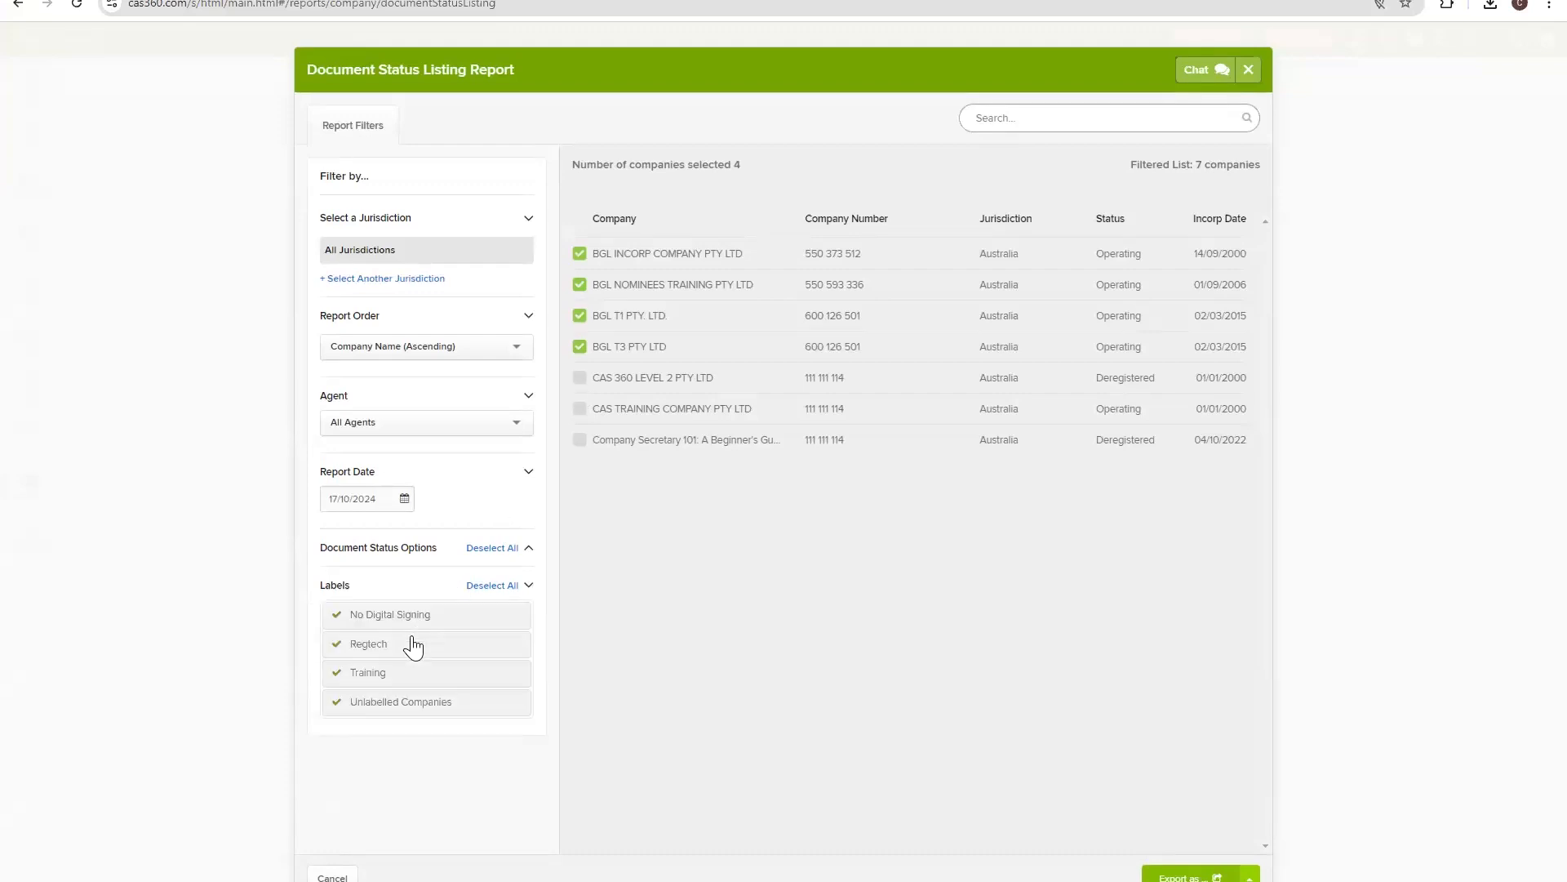
pyautogui.click(414, 645)
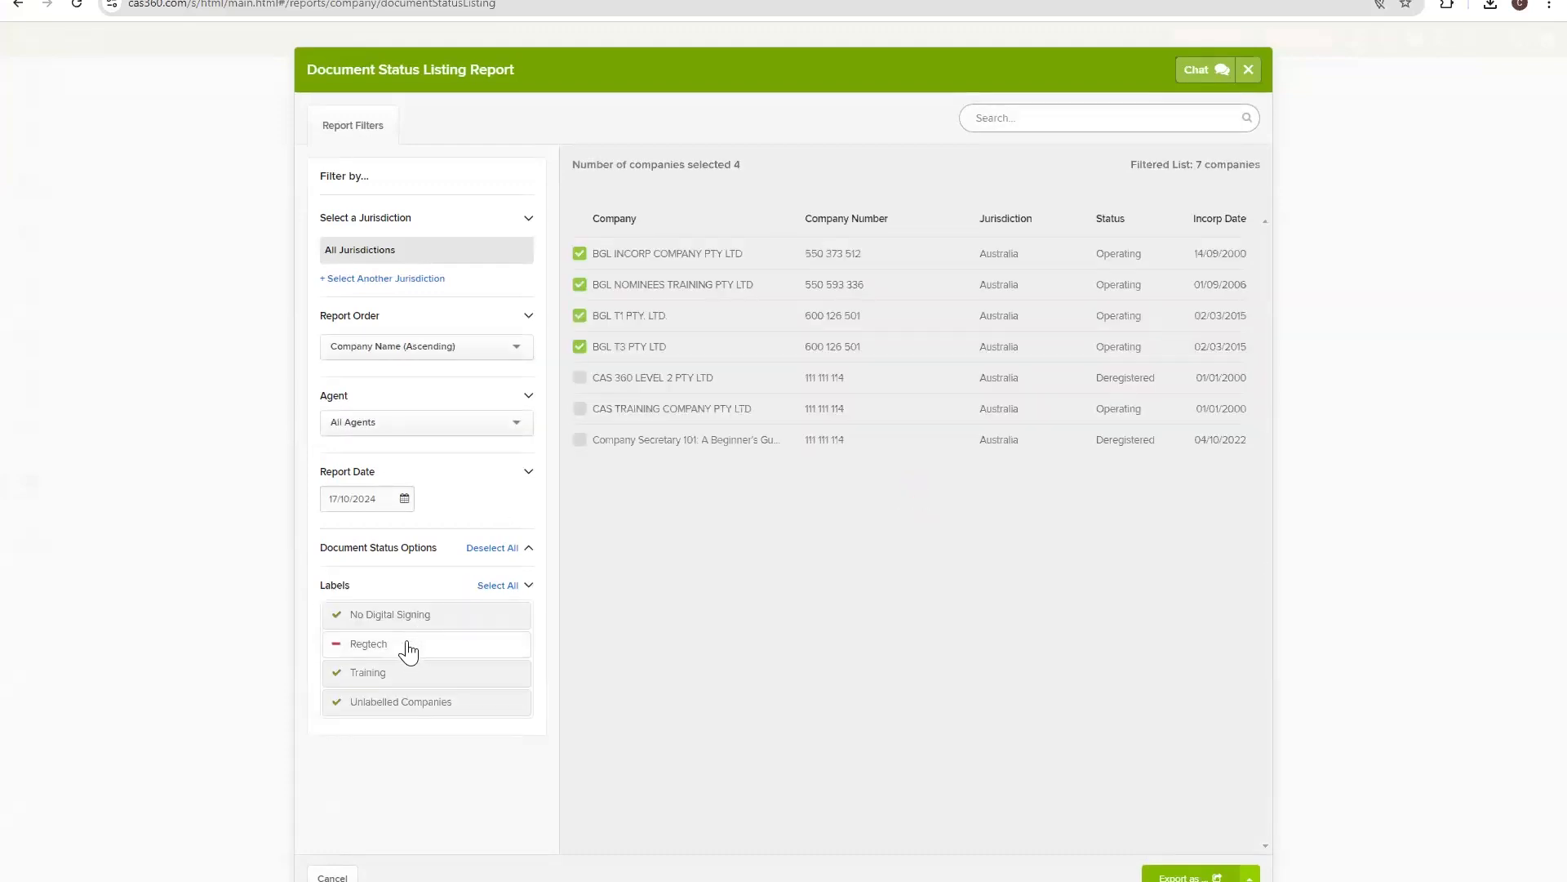
pyautogui.click(408, 647)
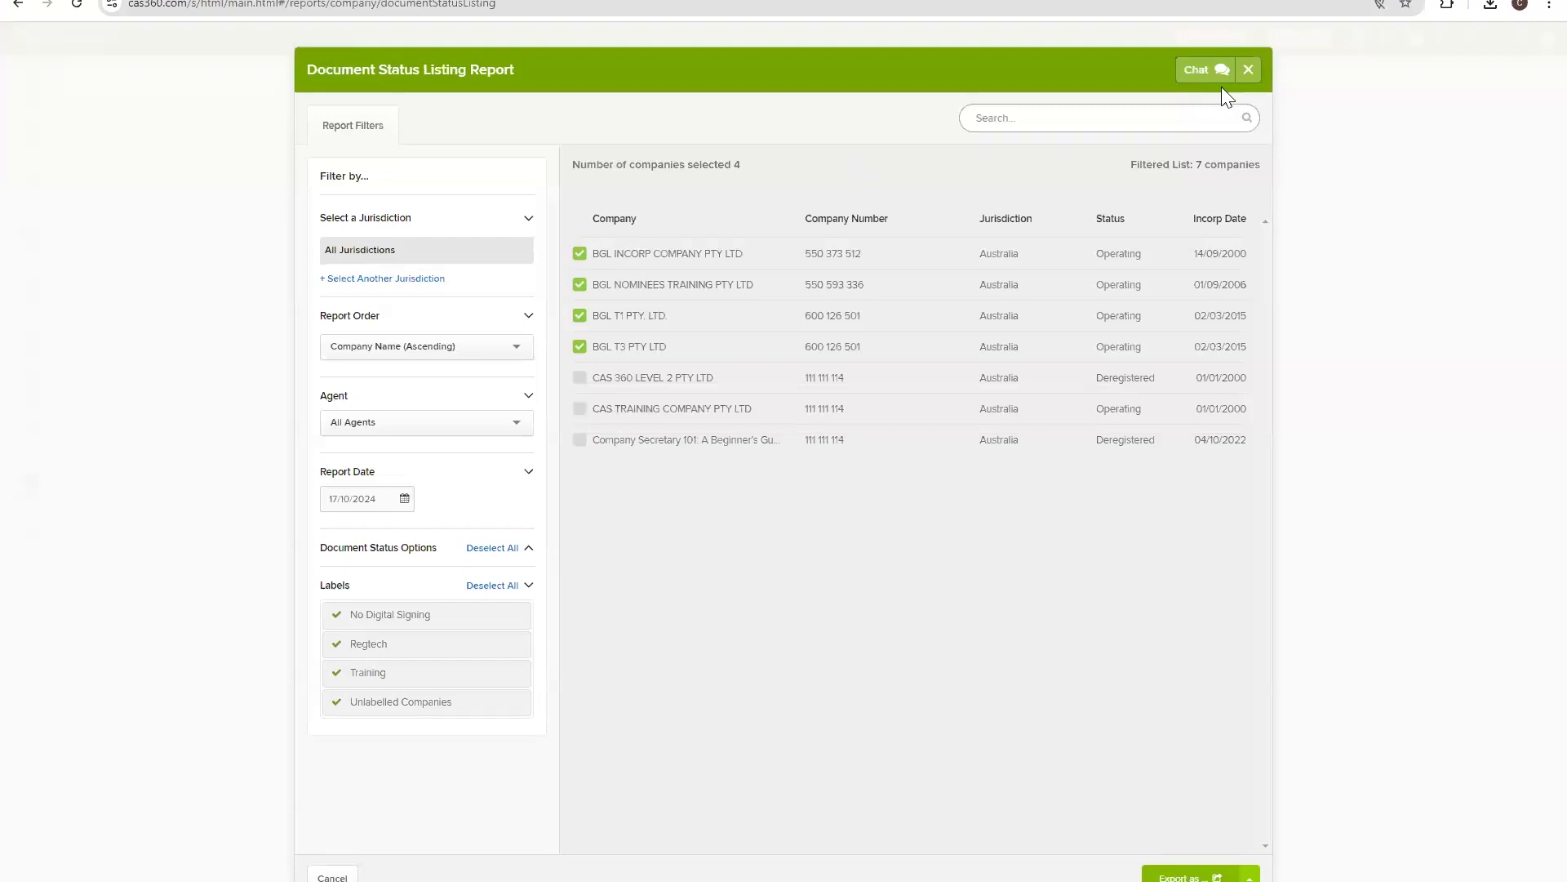
pyautogui.click(1240, 72)
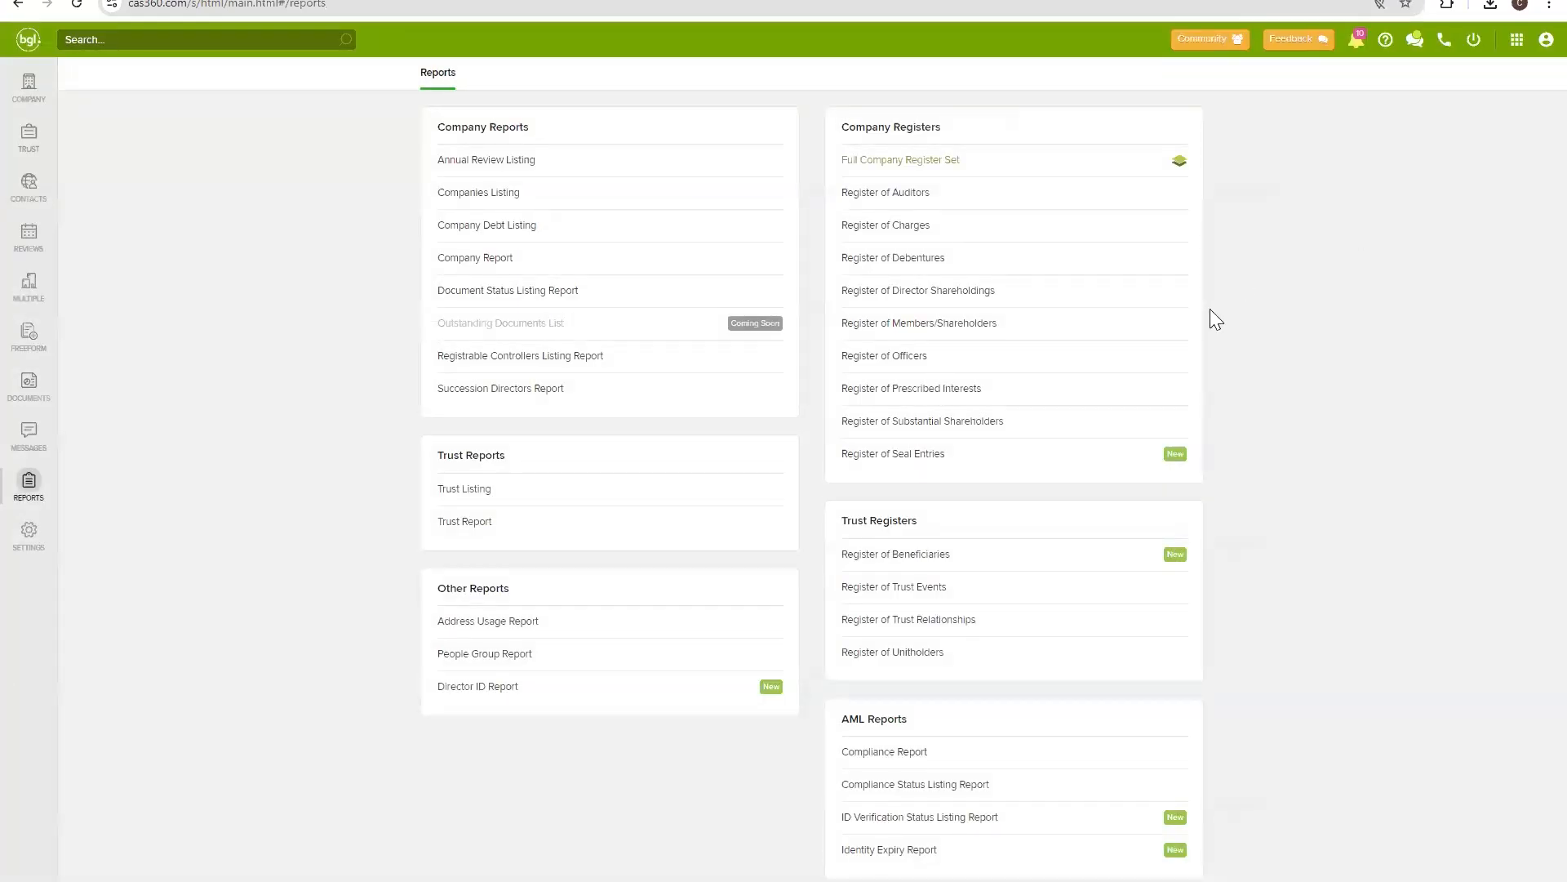
# Open the Register of Members/Shareholders report and tick the first four companies.
pyautogui.click(943, 335)
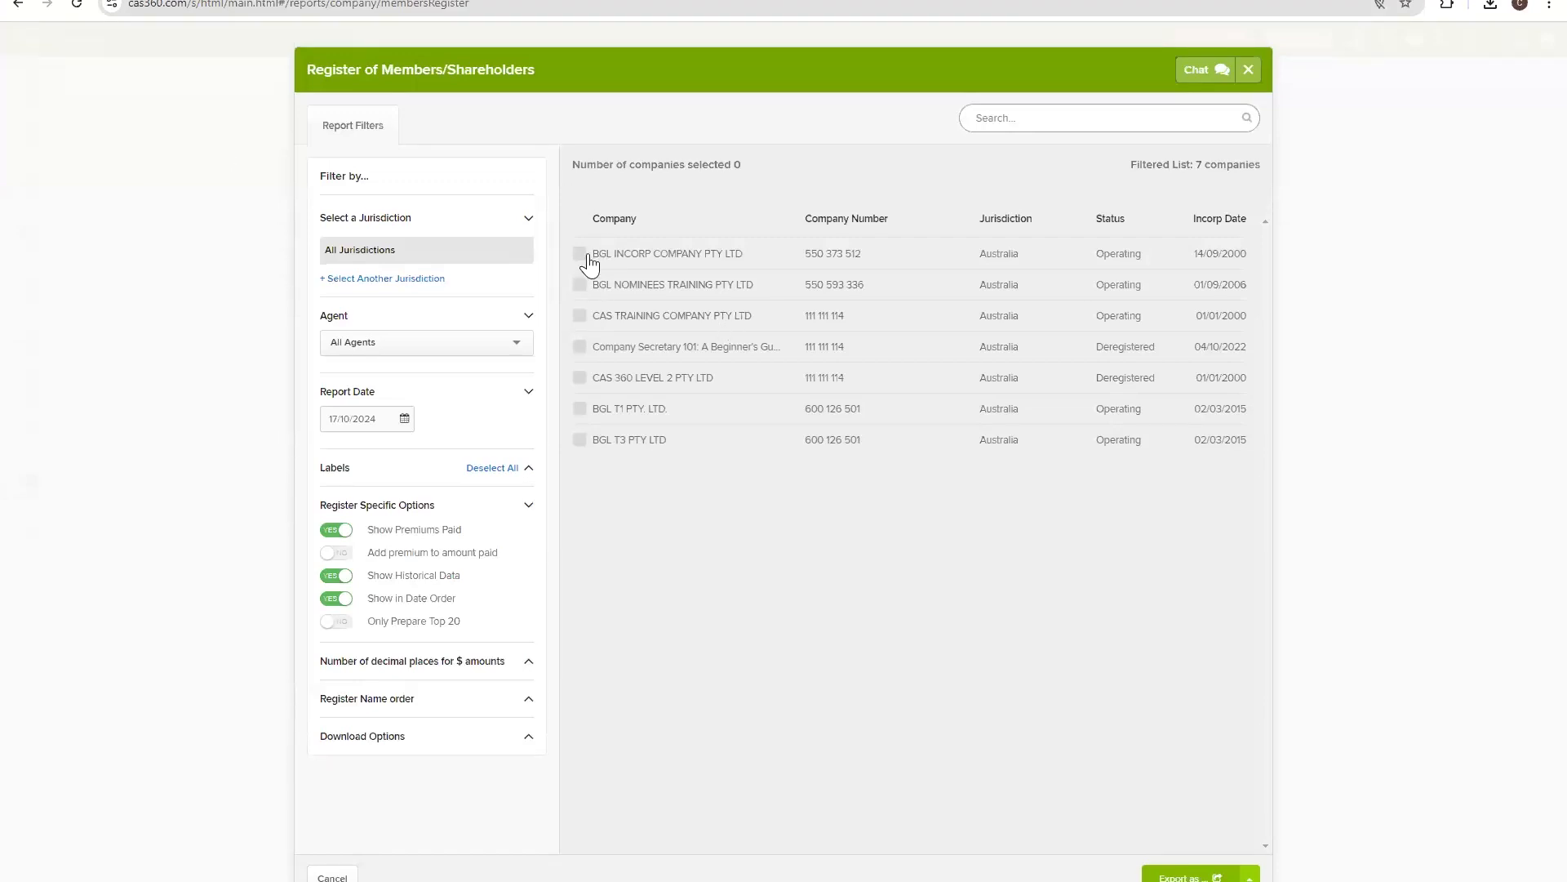
pyautogui.click(581, 255)
pyautogui.click(580, 285)
pyautogui.click(579, 315)
pyautogui.click(580, 346)
# Export their registers as PDF and open the folder with Register of Members - Multiple Companies.zip.
pyautogui.click(1190, 876)
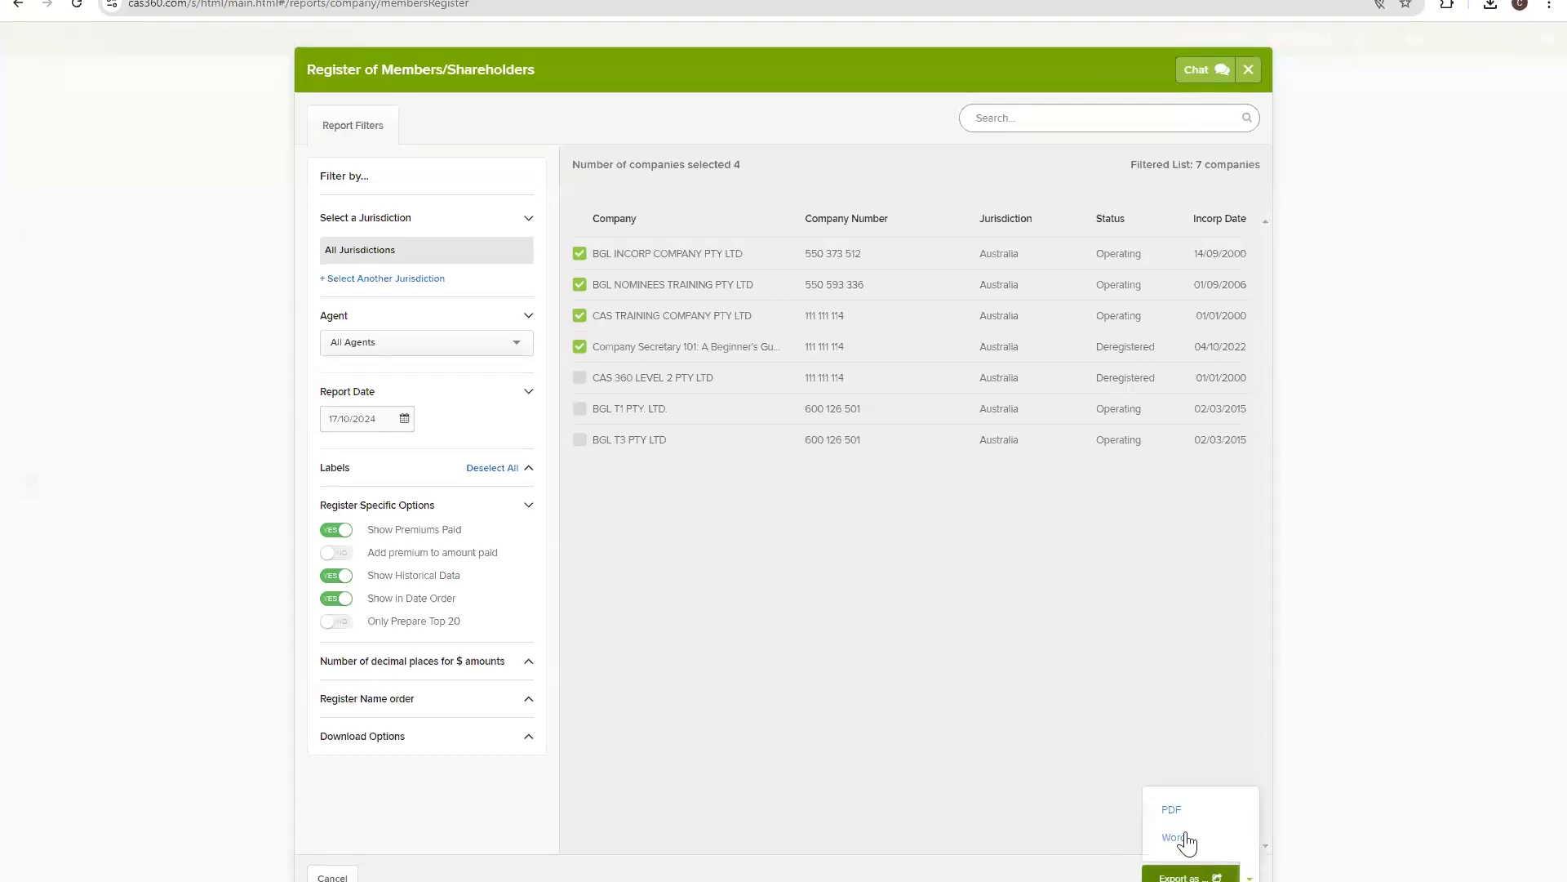
pyautogui.click(1181, 807)
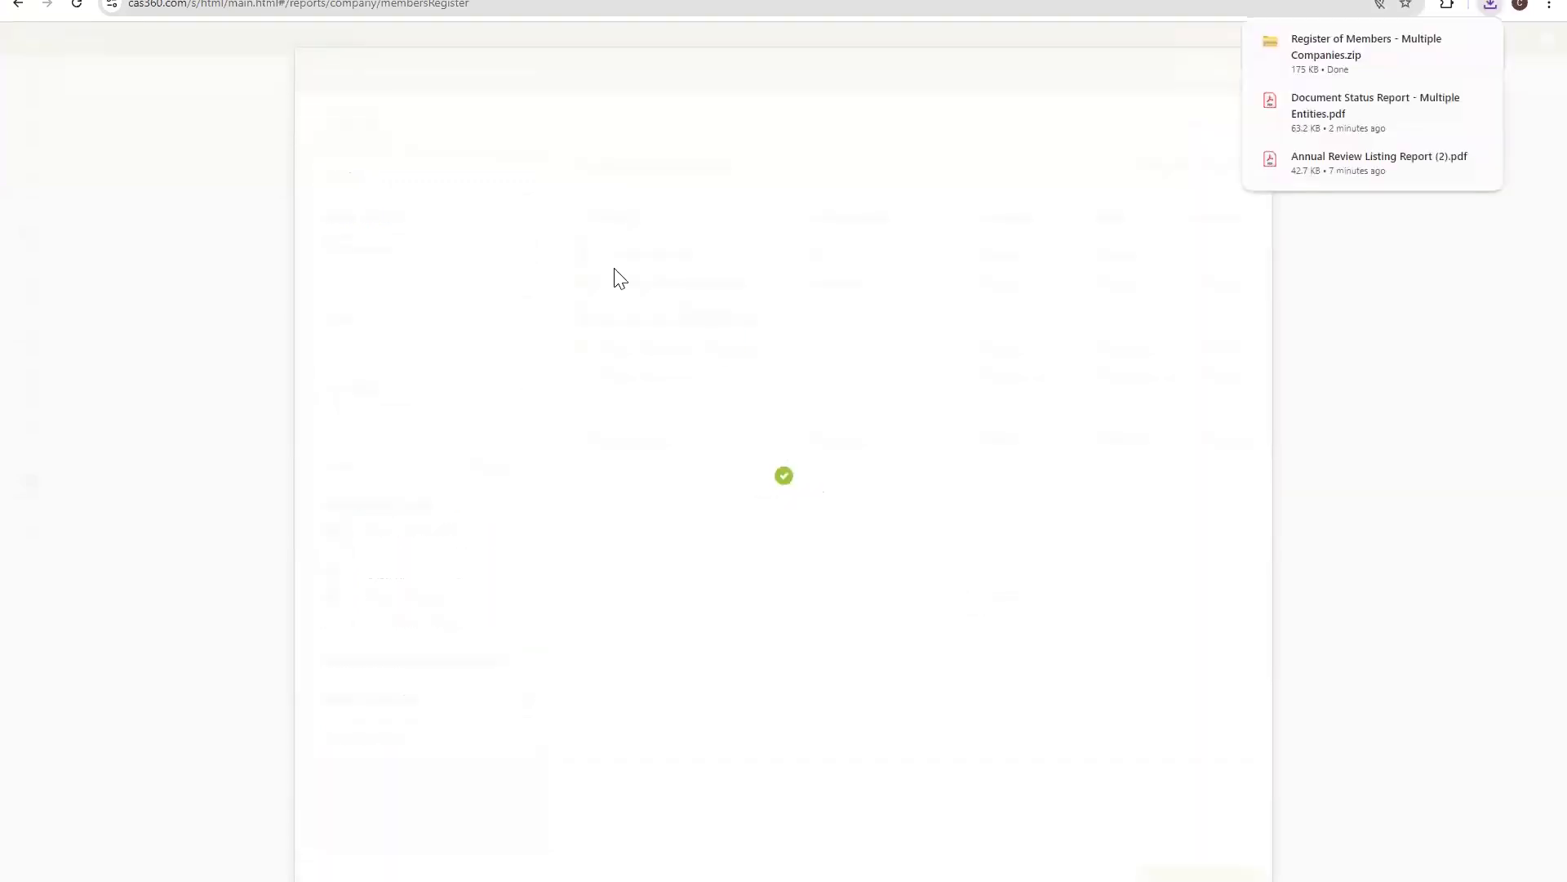
pyautogui.moveTo(1290, 62)
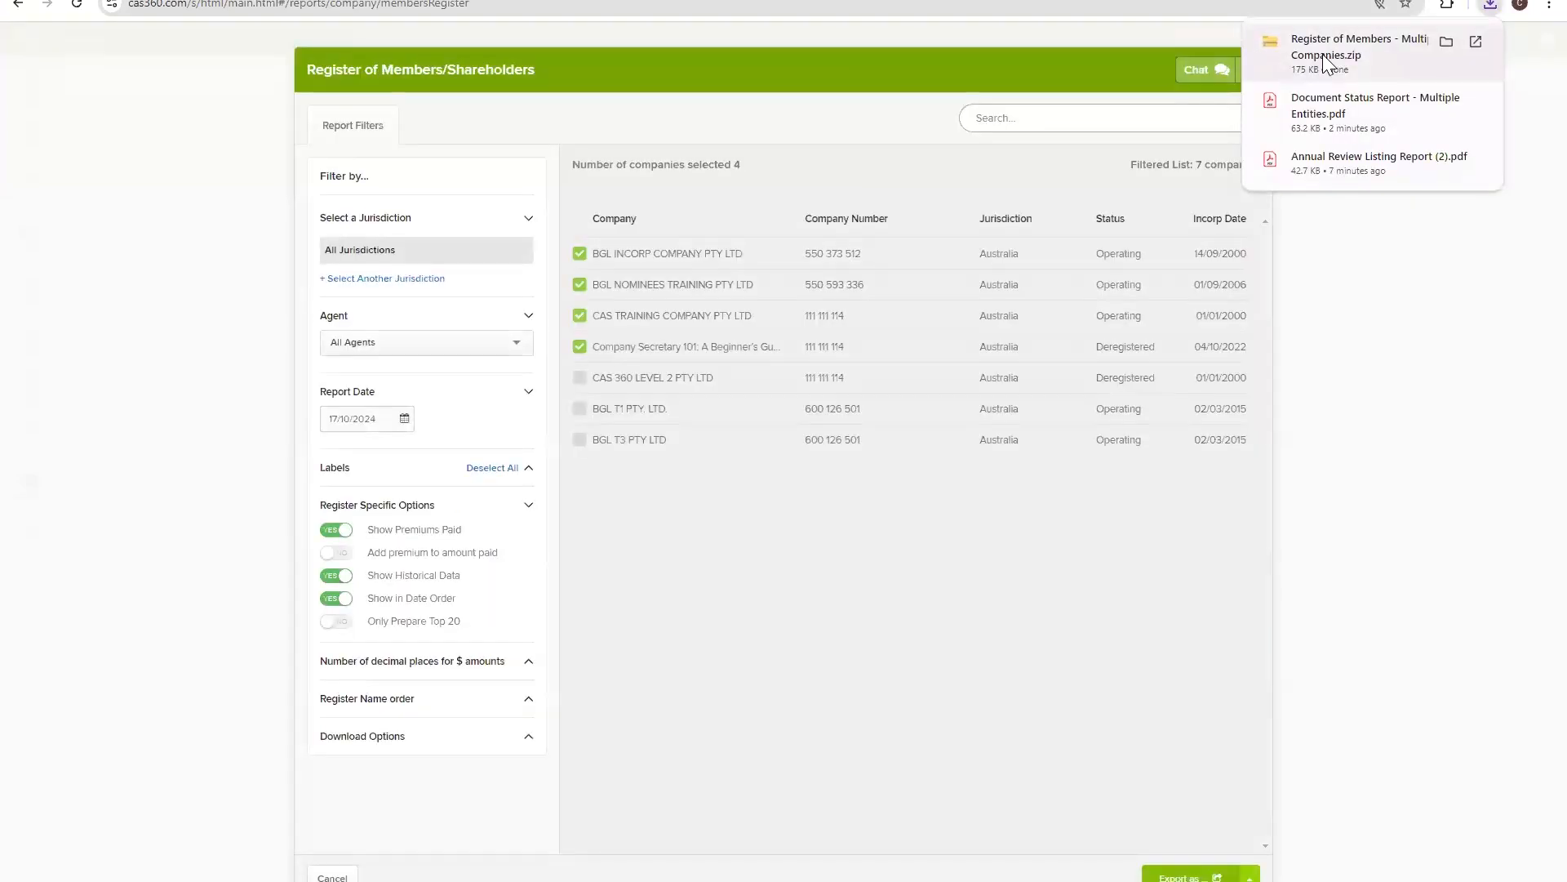
pyautogui.click(1322, 54)
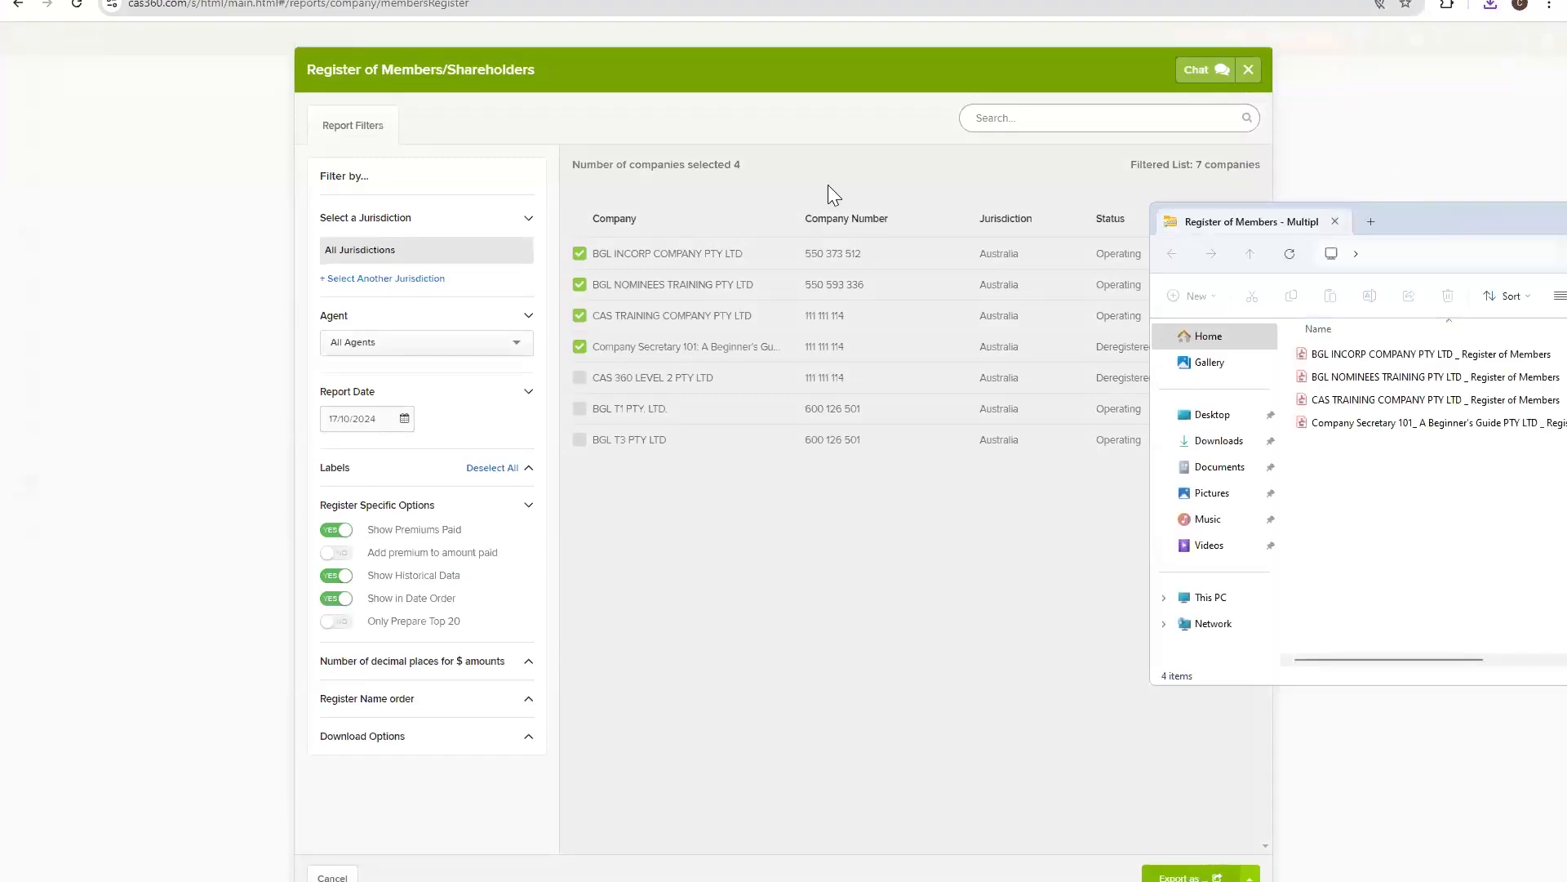
# Open the BGL INCORP COMPANY PTY LTD register PDF from the zip in Adobe Acrobat, just once.
pyautogui.moveTo(1410, 215); pyautogui.dragTo(807, 187)
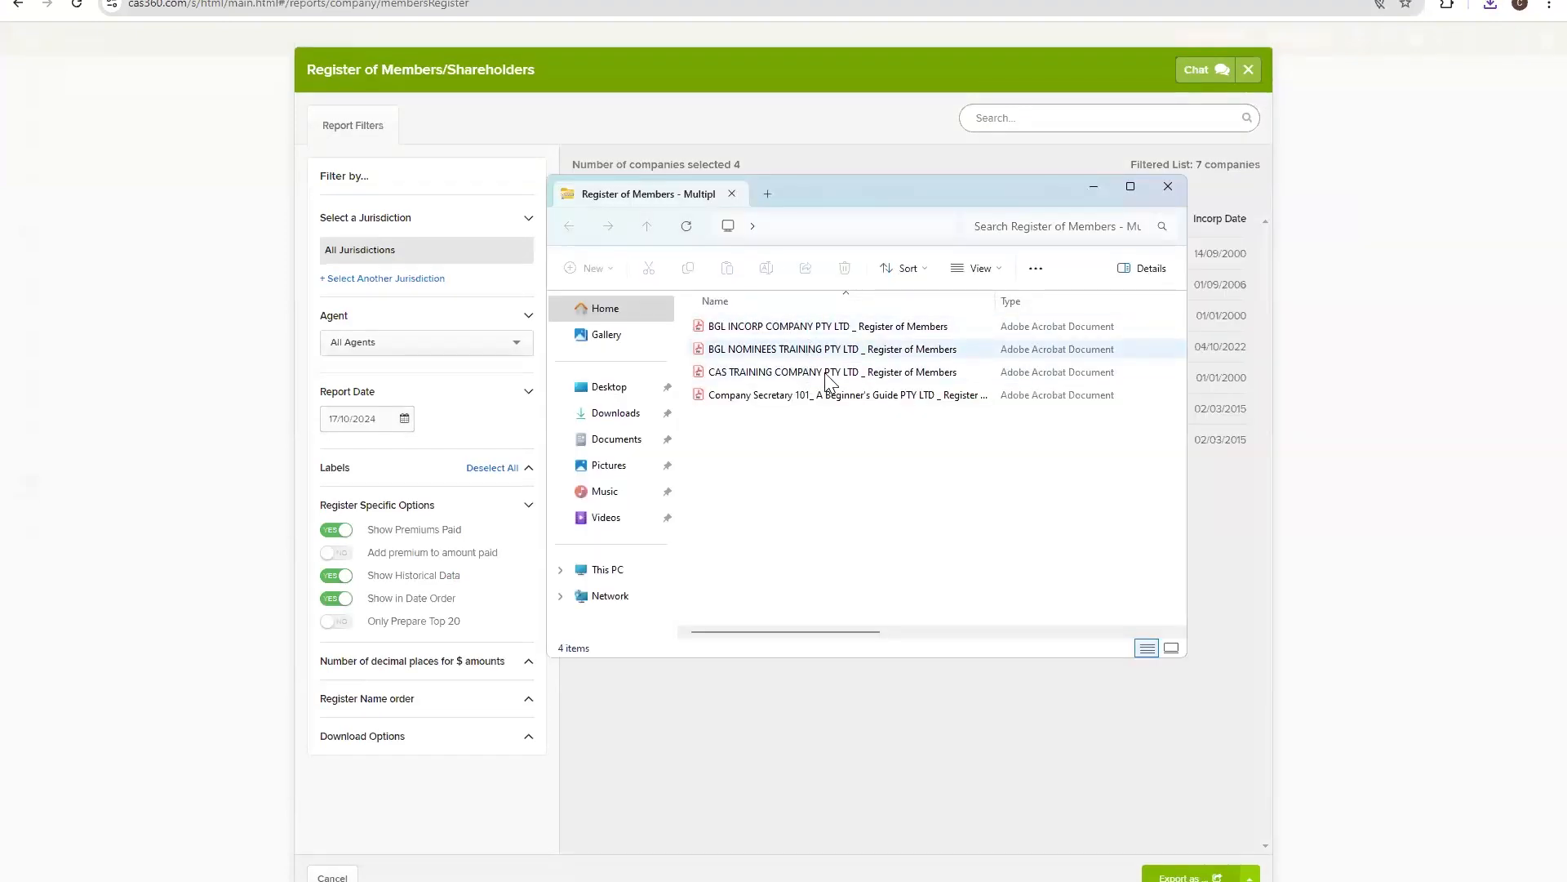
pyautogui.doubleClick(822, 332)
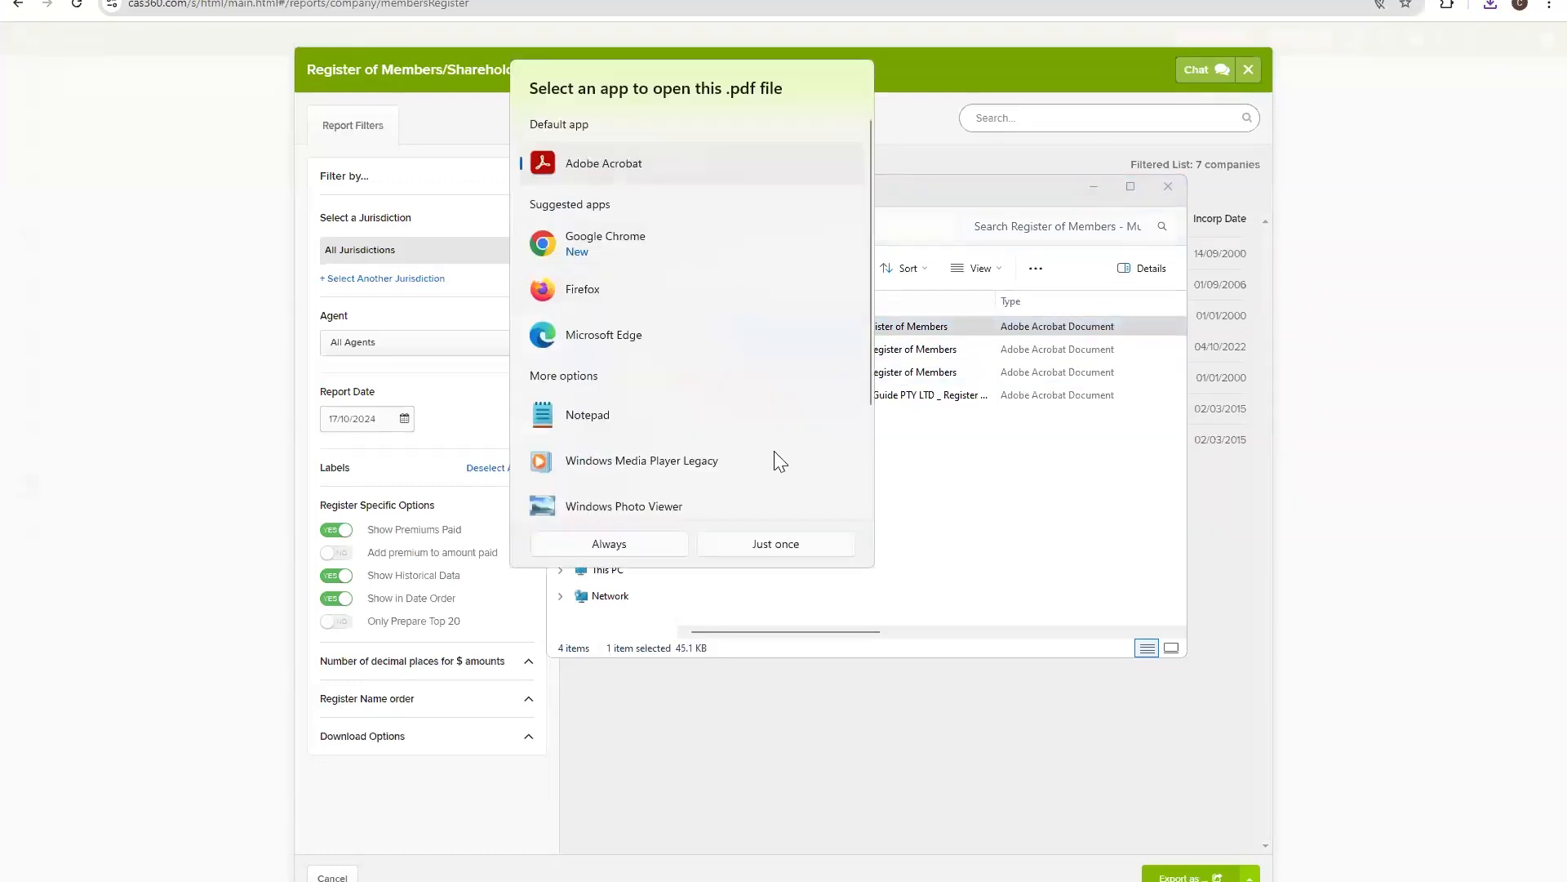
pyautogui.click(775, 543)
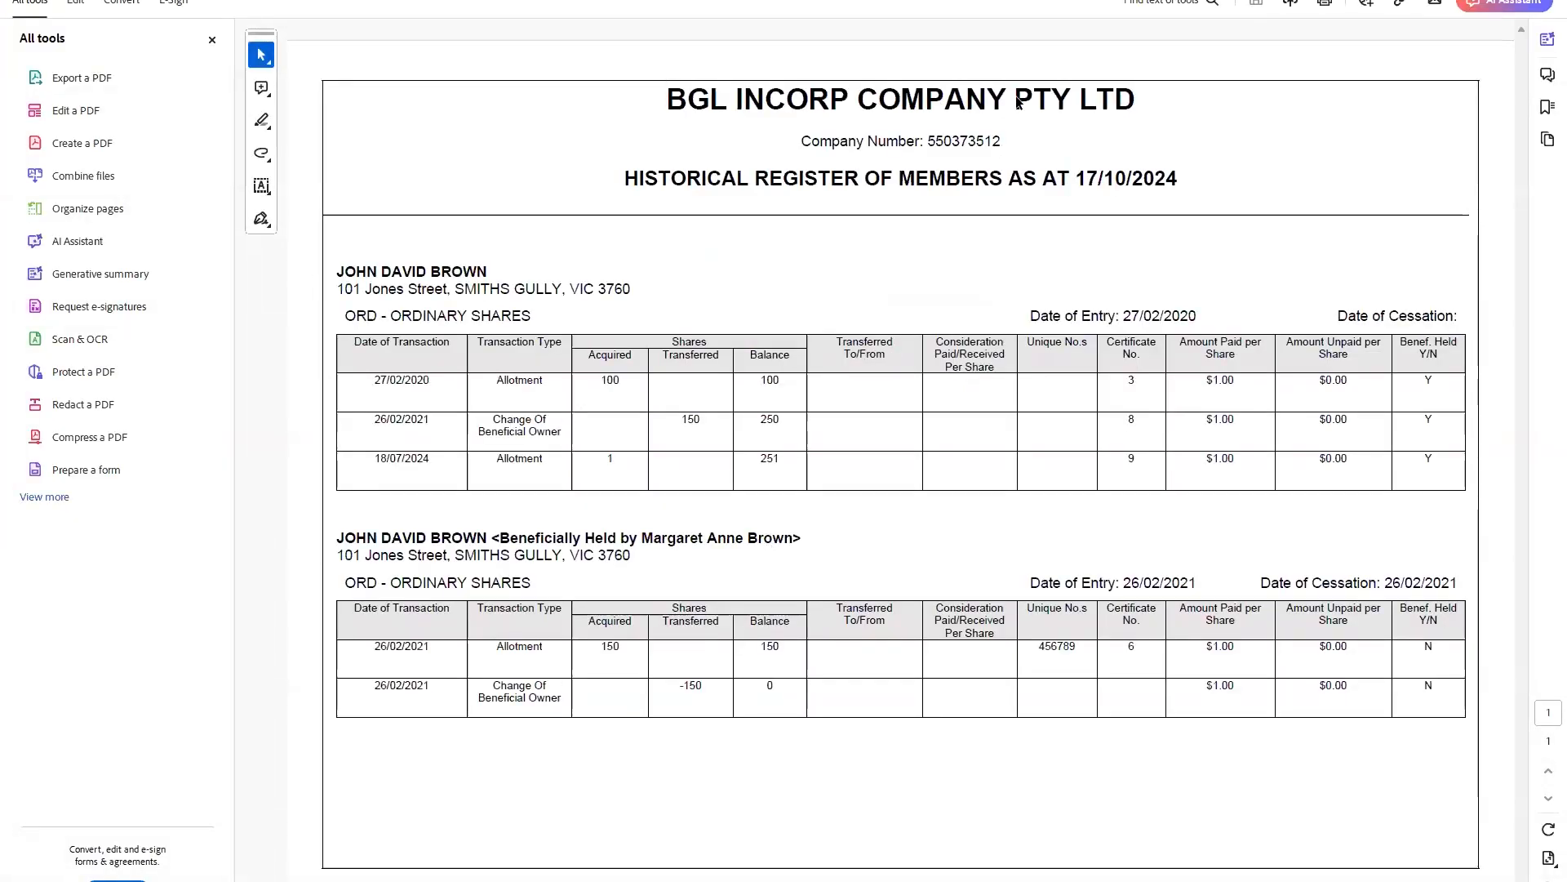
# Review the register's heading, member tables, Beneficial Owner entry and 18/07/2024 allotment row, then close Acrobat.
pyautogui.moveTo(625, 178); pyautogui.dragTo(1214, 192)
pyautogui.click(605, 424)
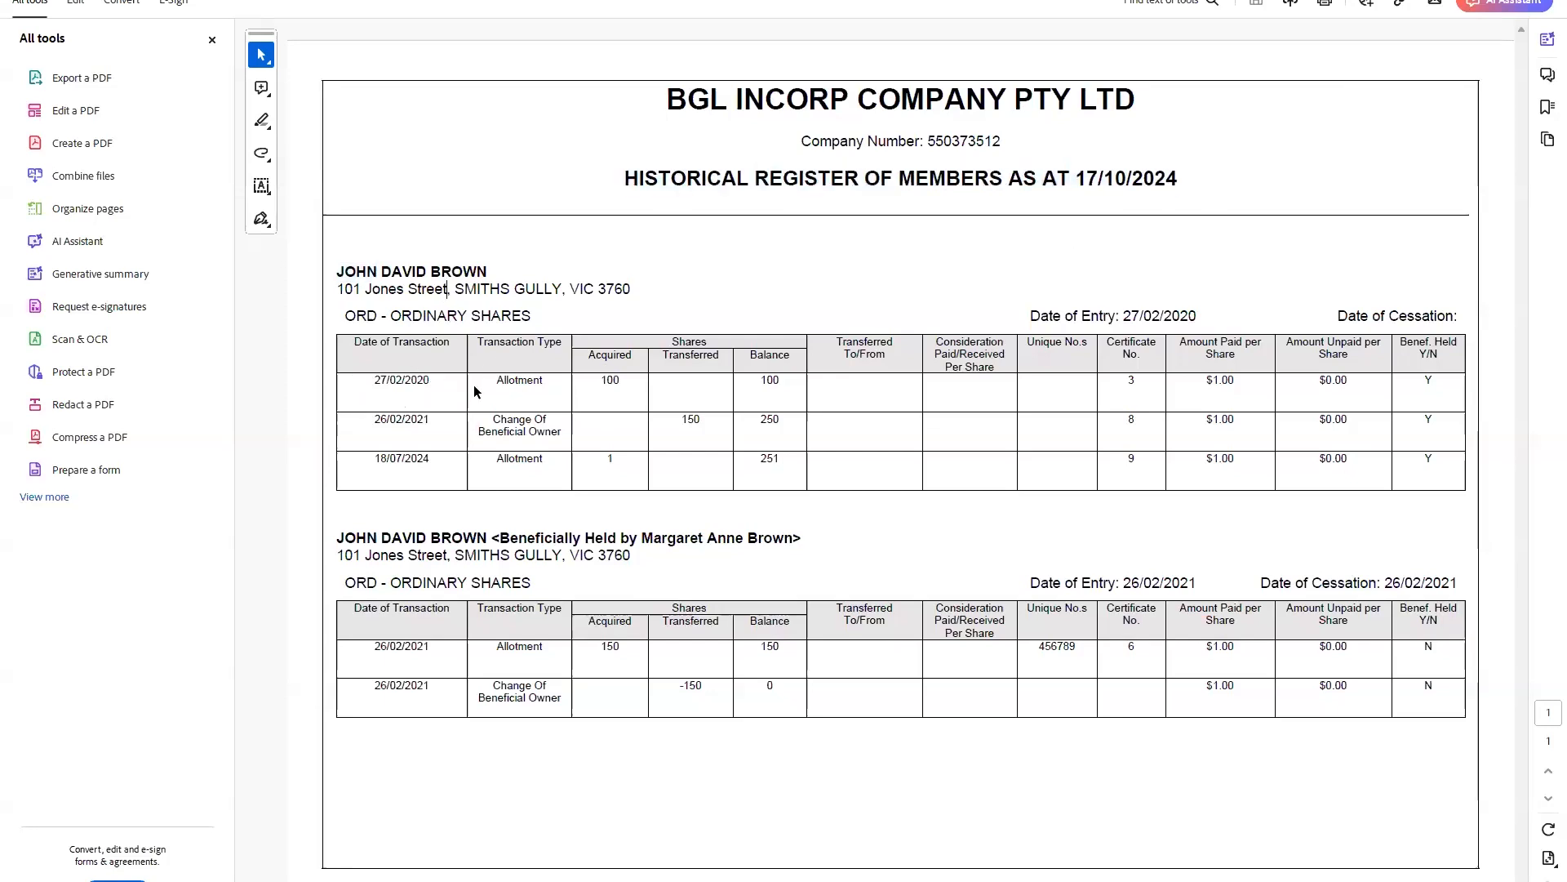
pyautogui.moveTo(476, 392); pyautogui.dragTo(500, 443)
pyautogui.click(500, 443)
pyautogui.moveTo(377, 537); pyautogui.dragTo(792, 539)
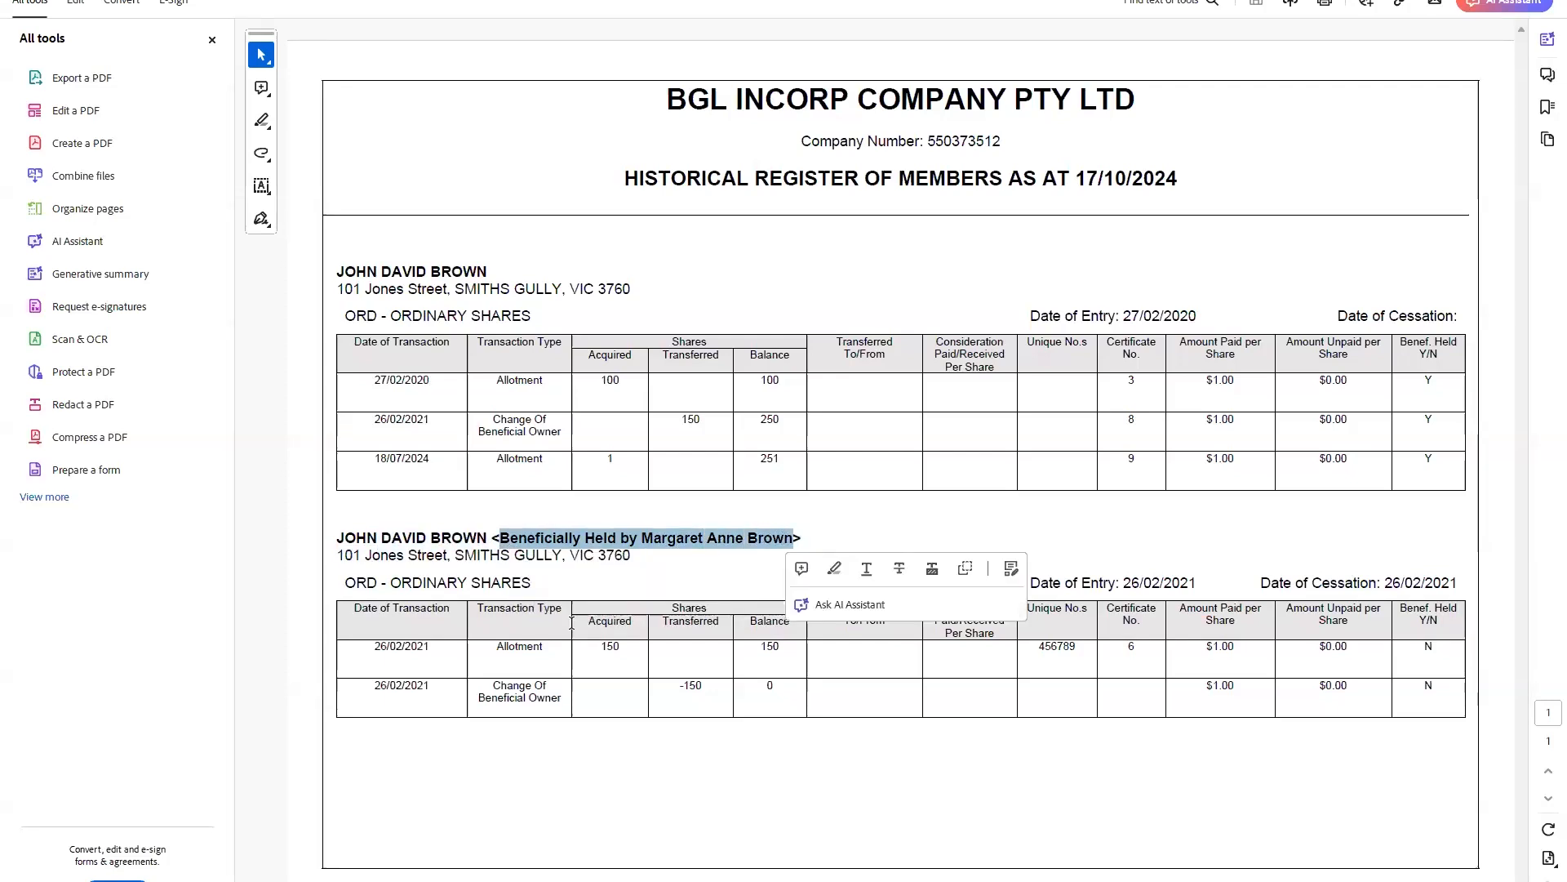
pyautogui.click(473, 694)
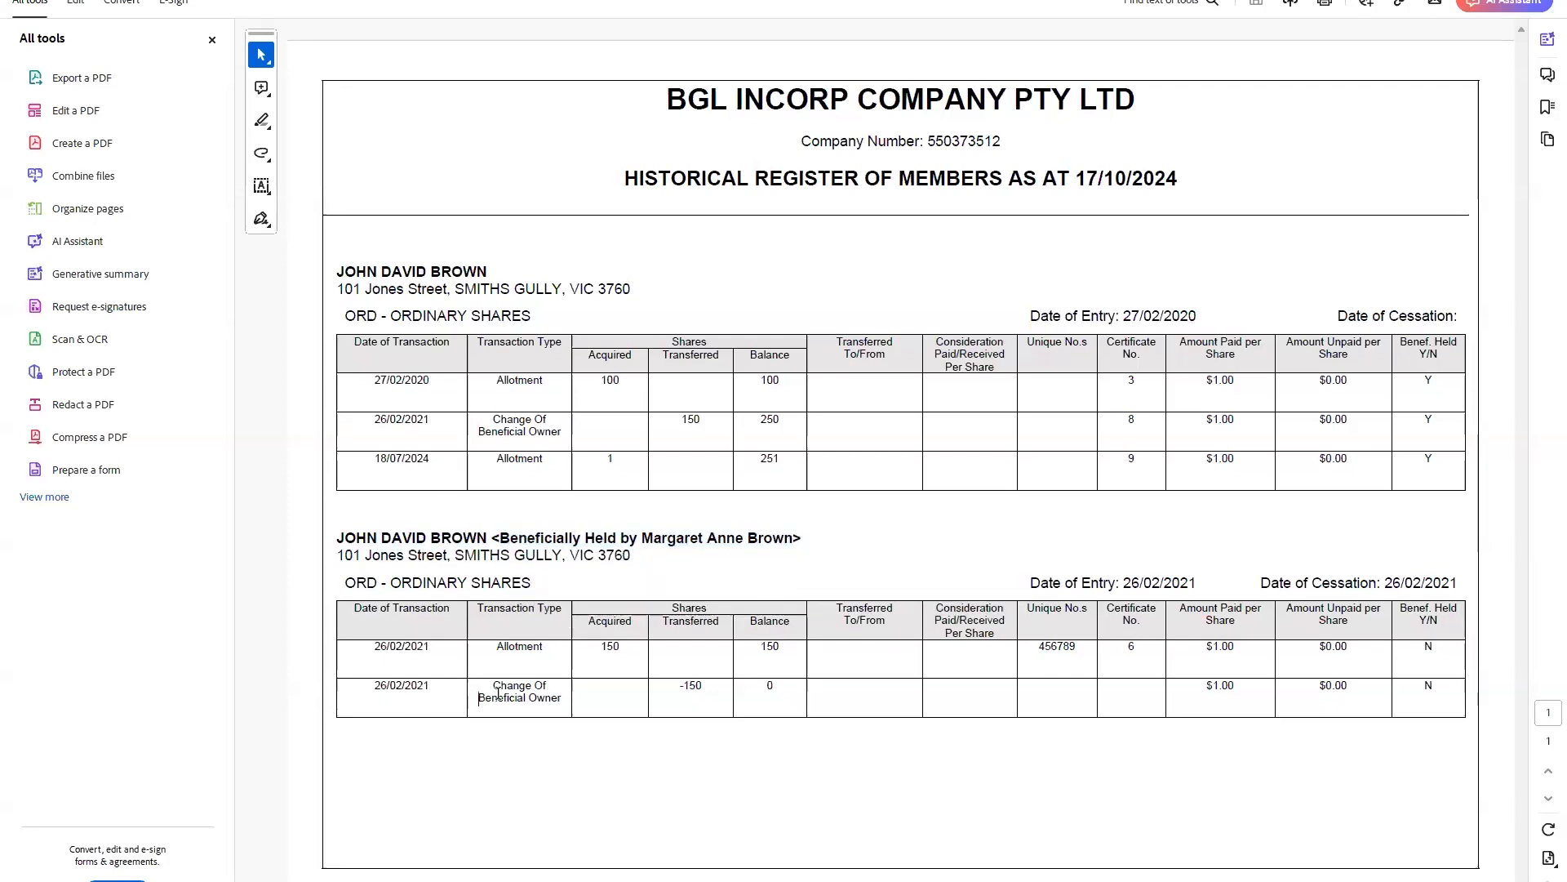
pyautogui.keyDown('shift'); pyautogui.click(575, 694); pyautogui.keyUp('shift')
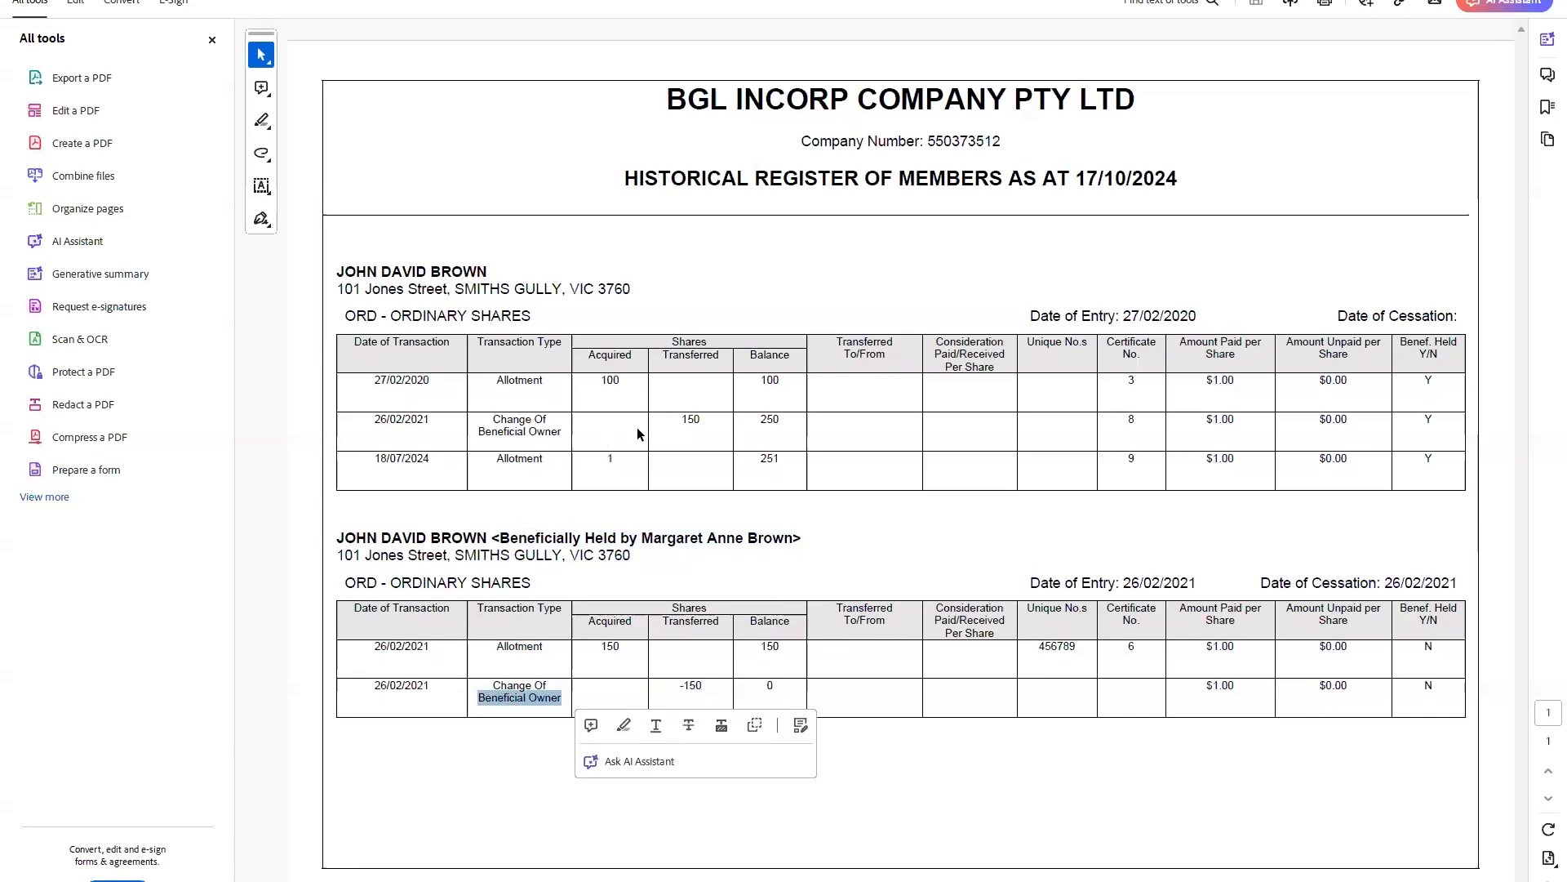
pyautogui.press('Right')
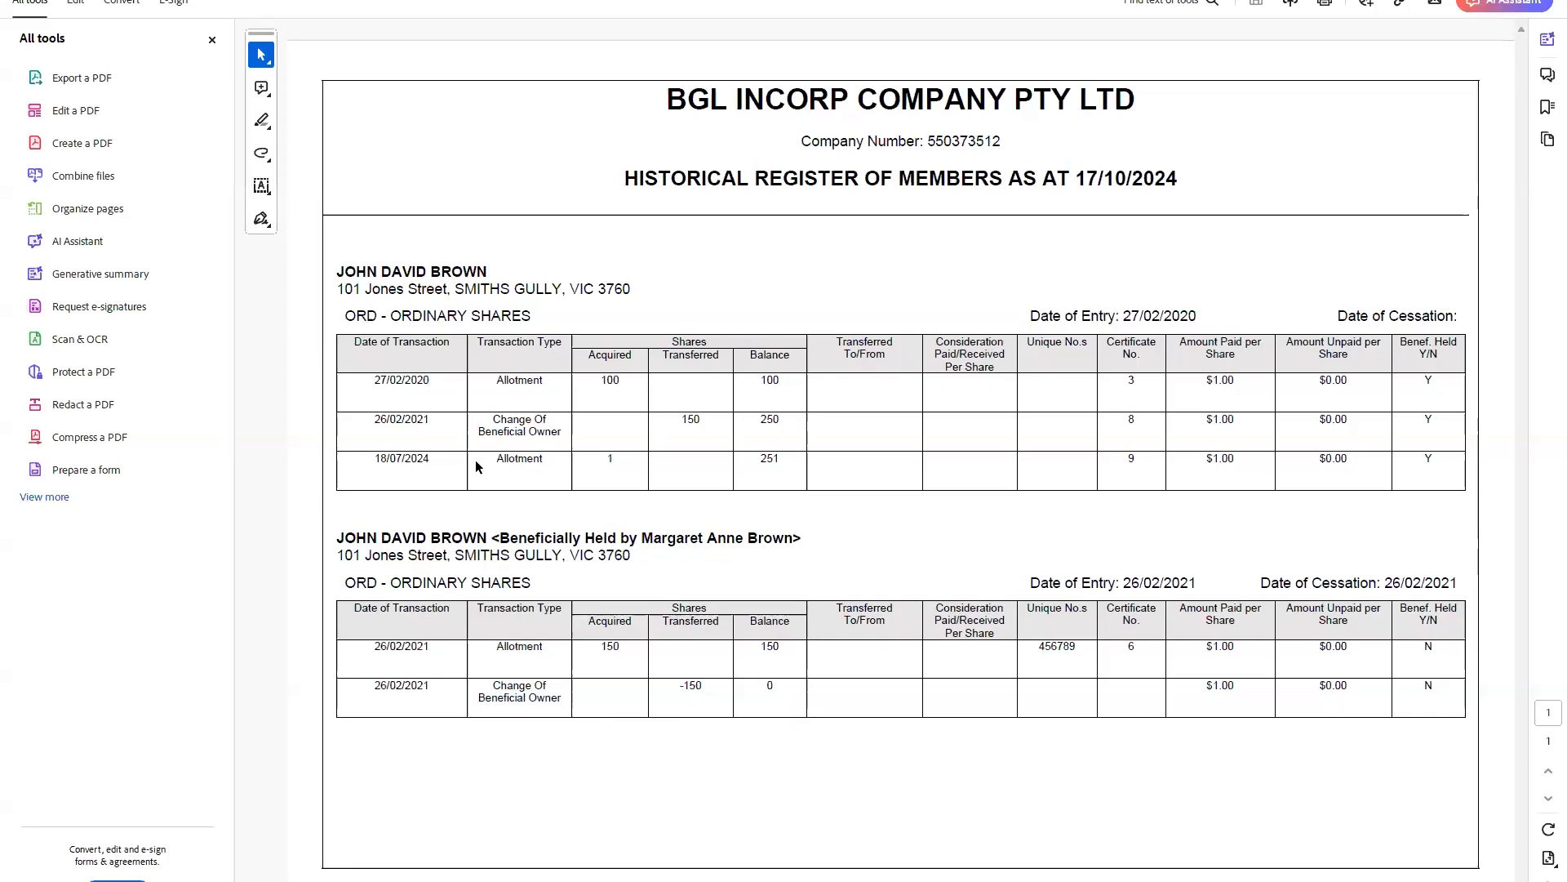
pyautogui.moveTo(475, 459); pyautogui.dragTo(1001, 458)
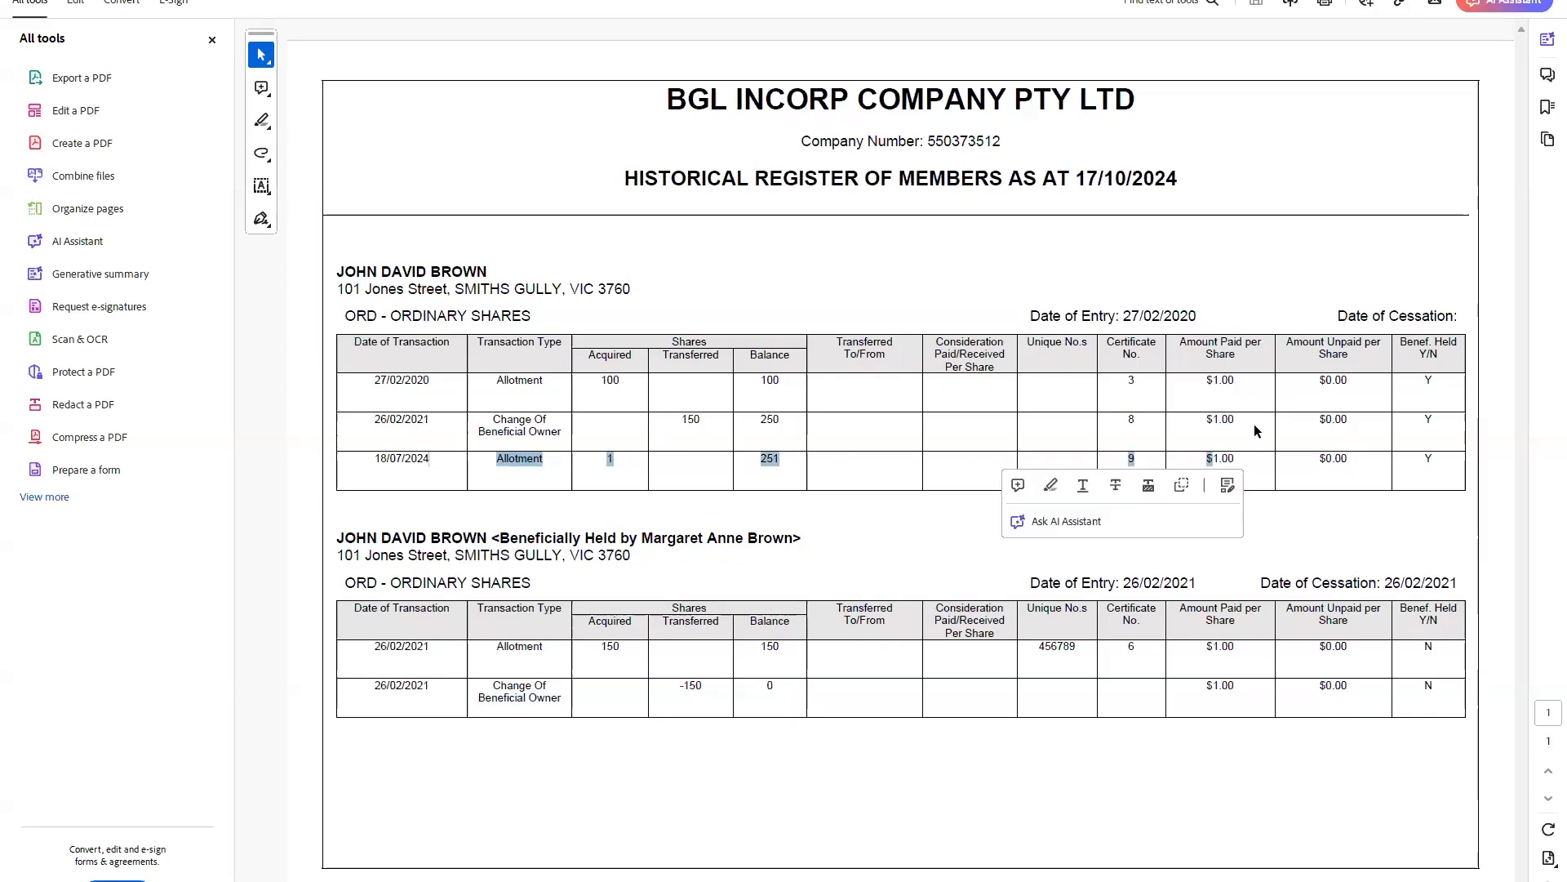
pyautogui.click(1259, 457)
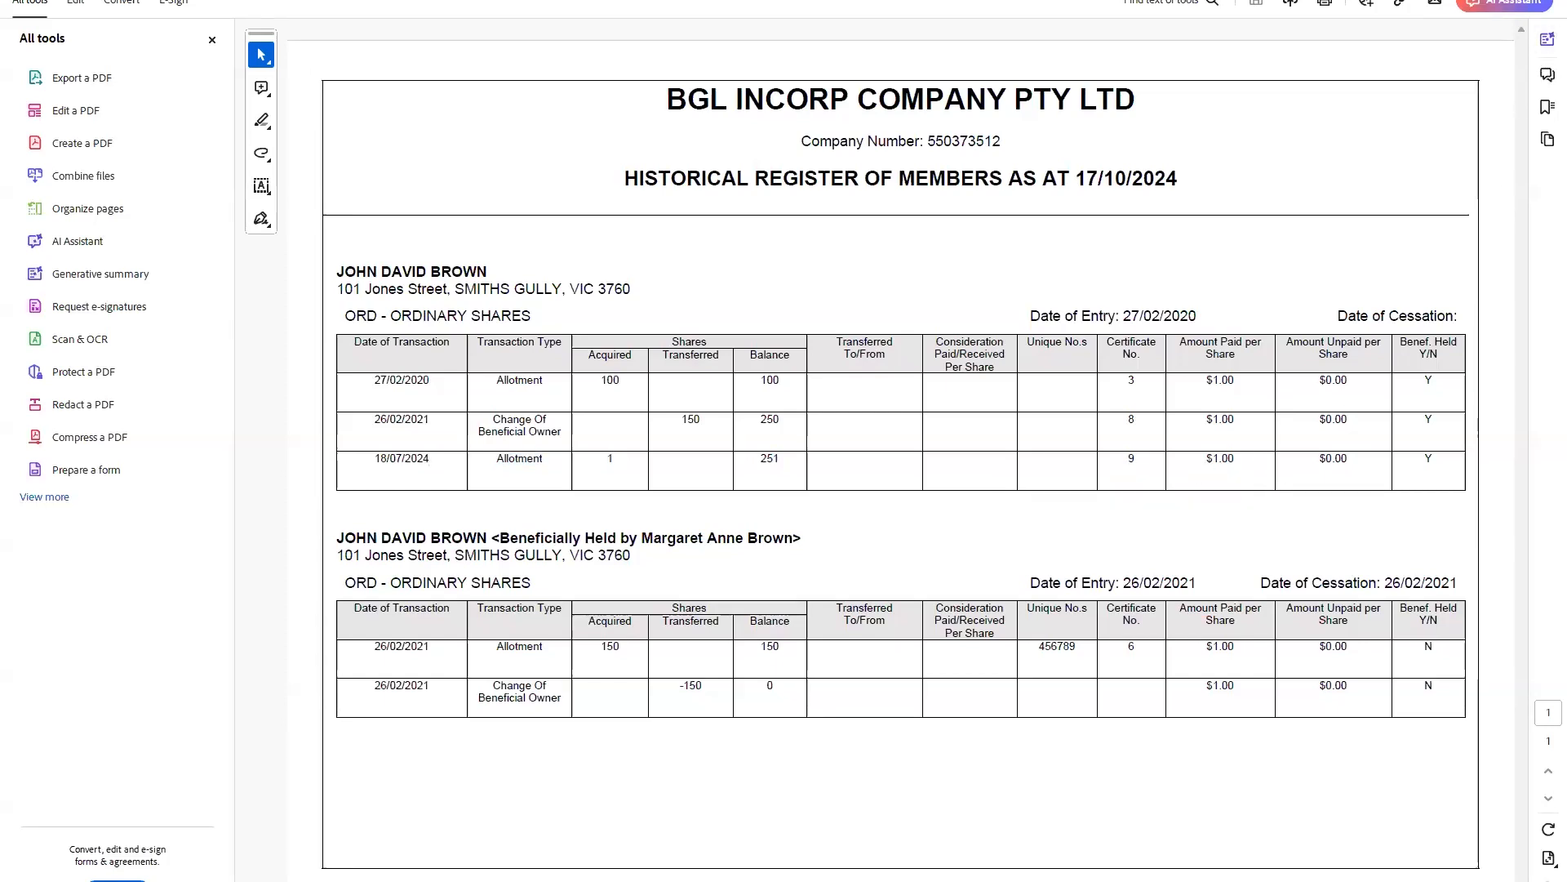
pyautogui.click(1551, 5)
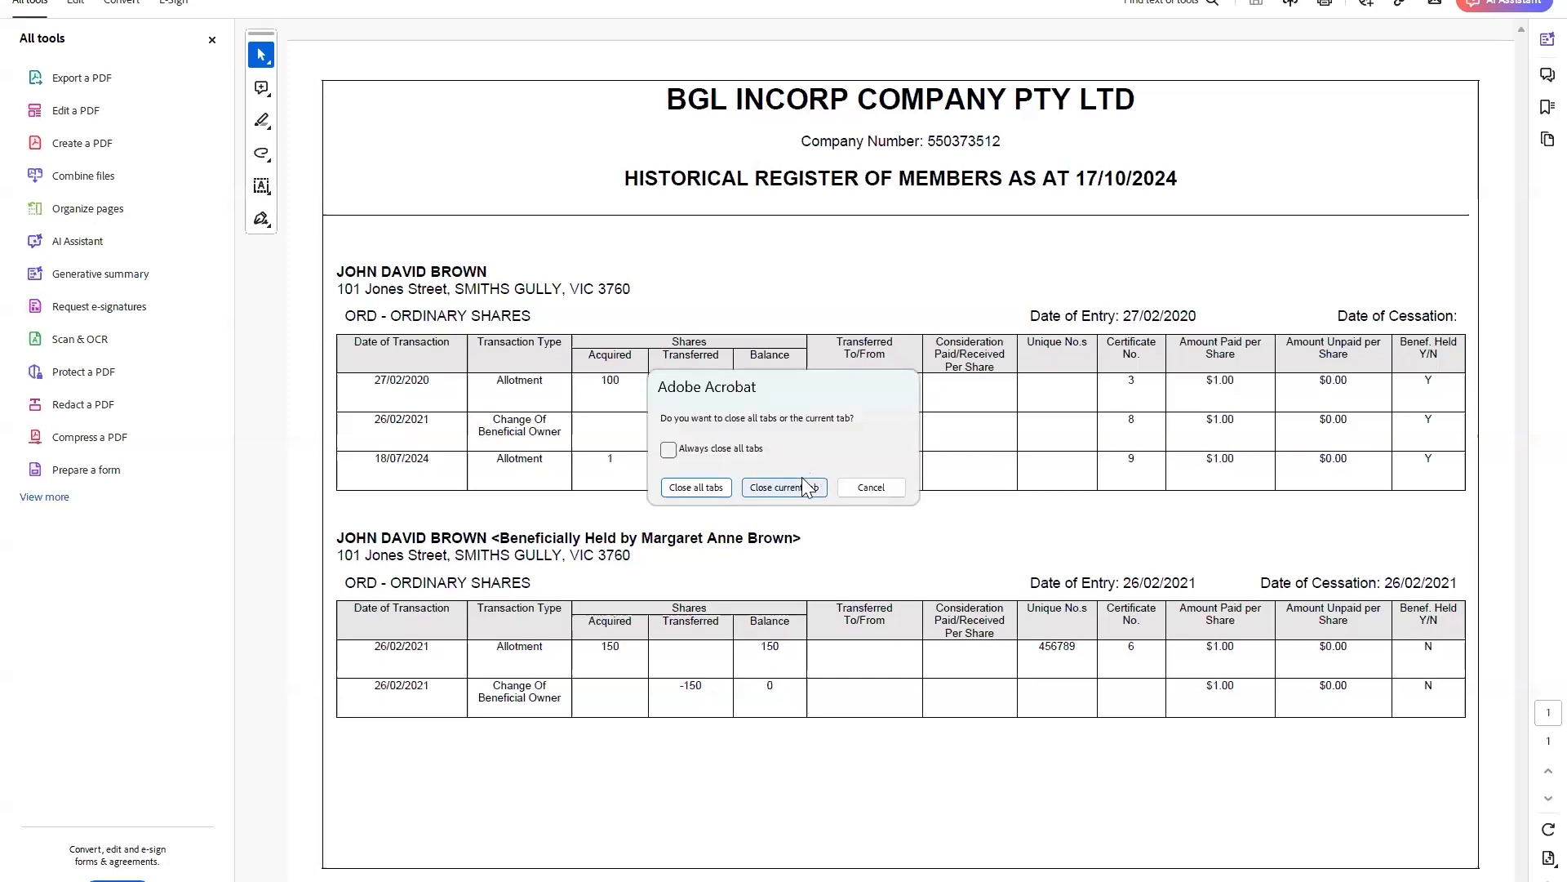
# Cancel Acrobat's close prompt, hide File Explorer, close the Register of Members report and reopen Annual Review Listing.
pyautogui.click(888, 490)
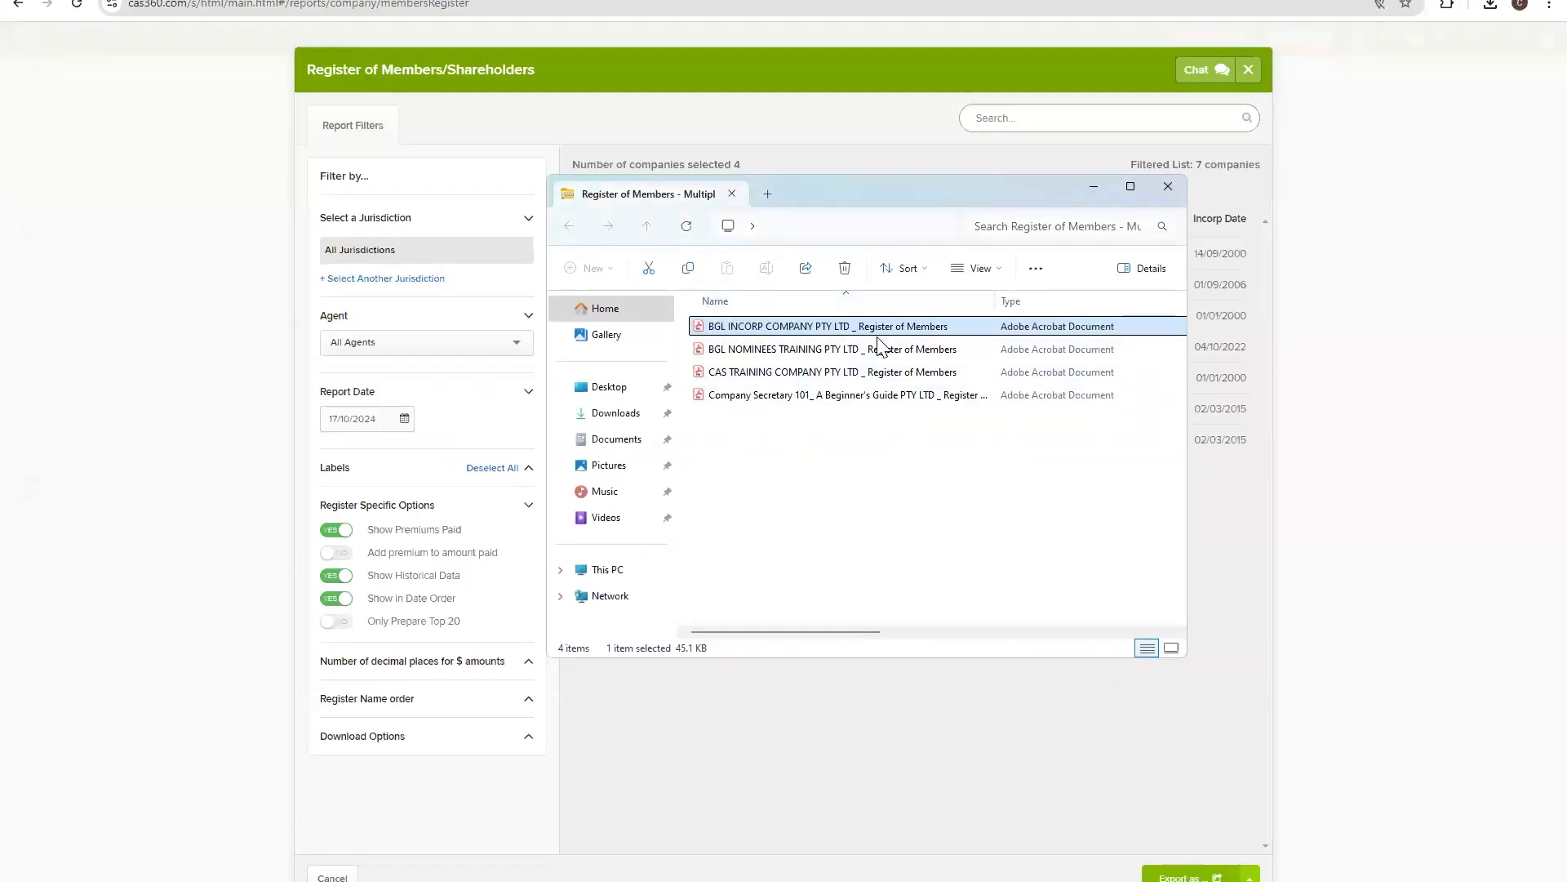
pyautogui.click(1094, 187)
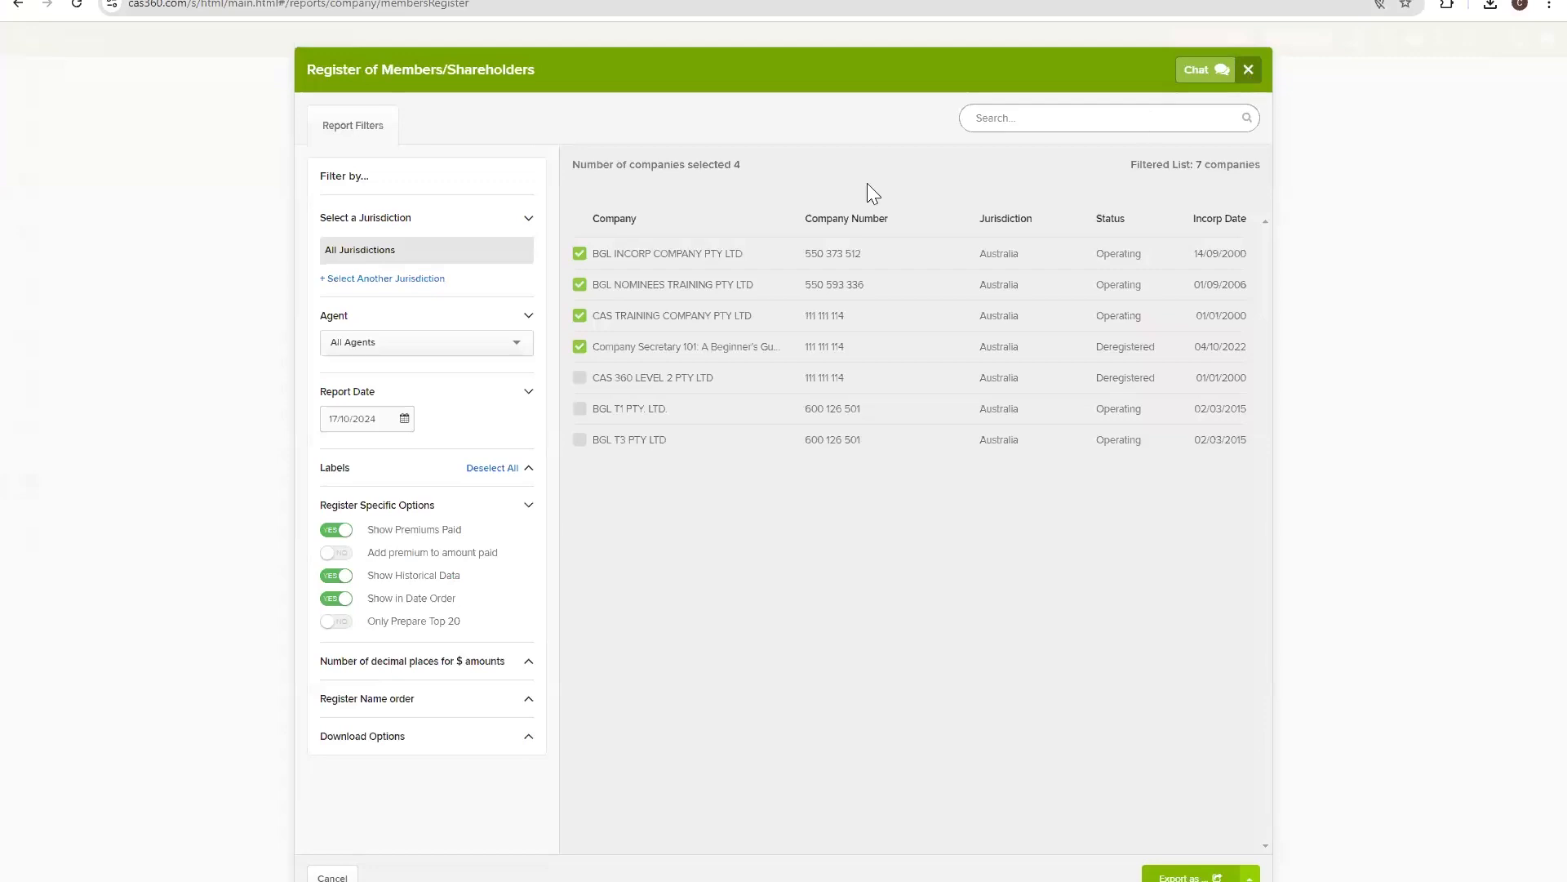
pyautogui.click(1248, 70)
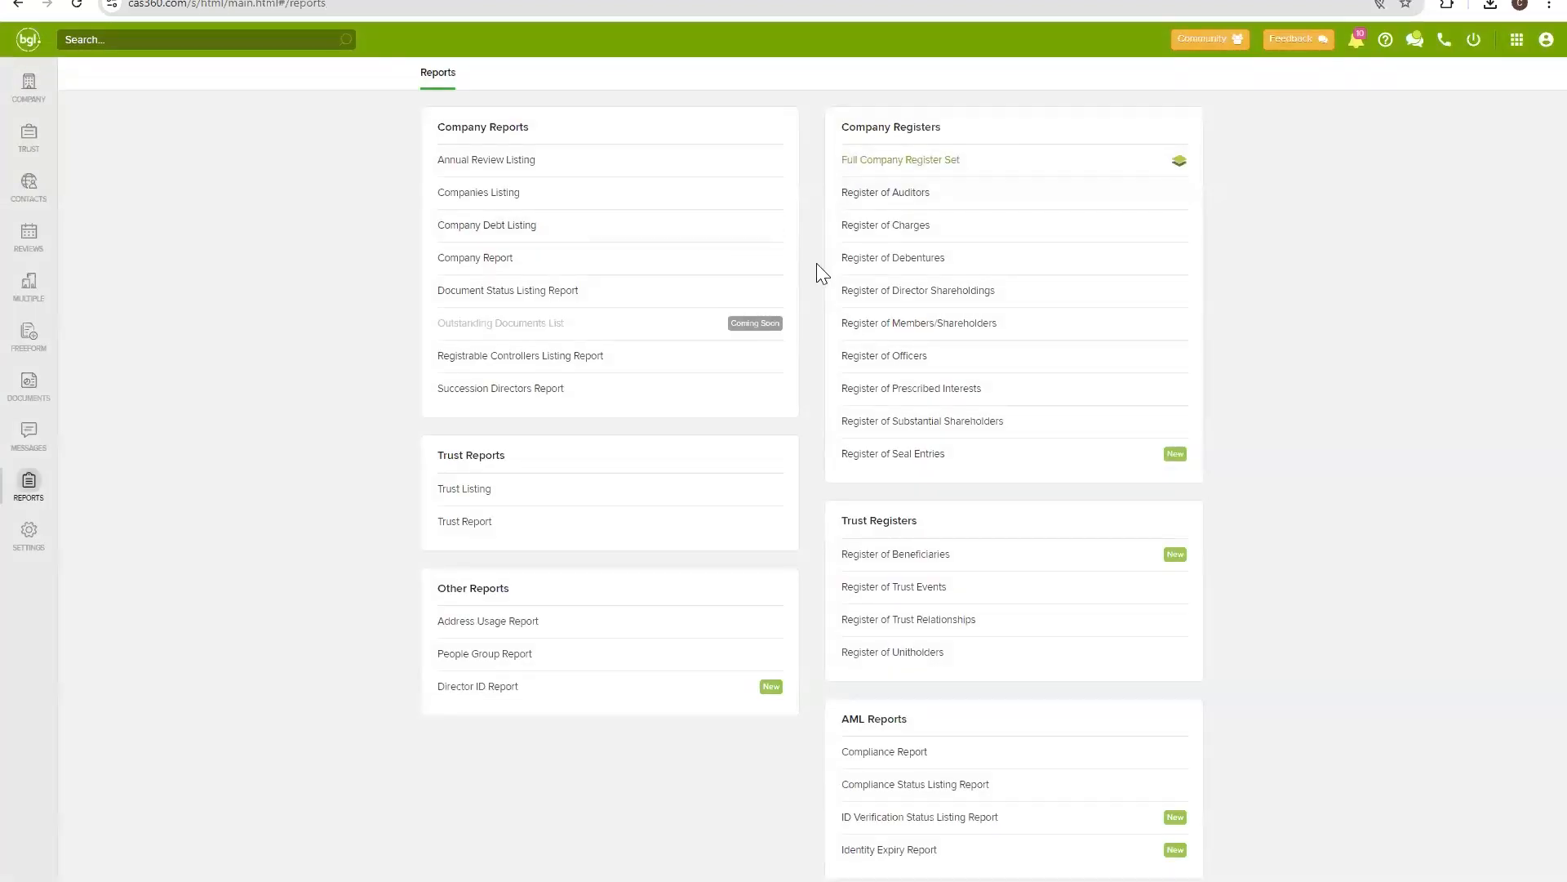
pyautogui.click(476, 161)
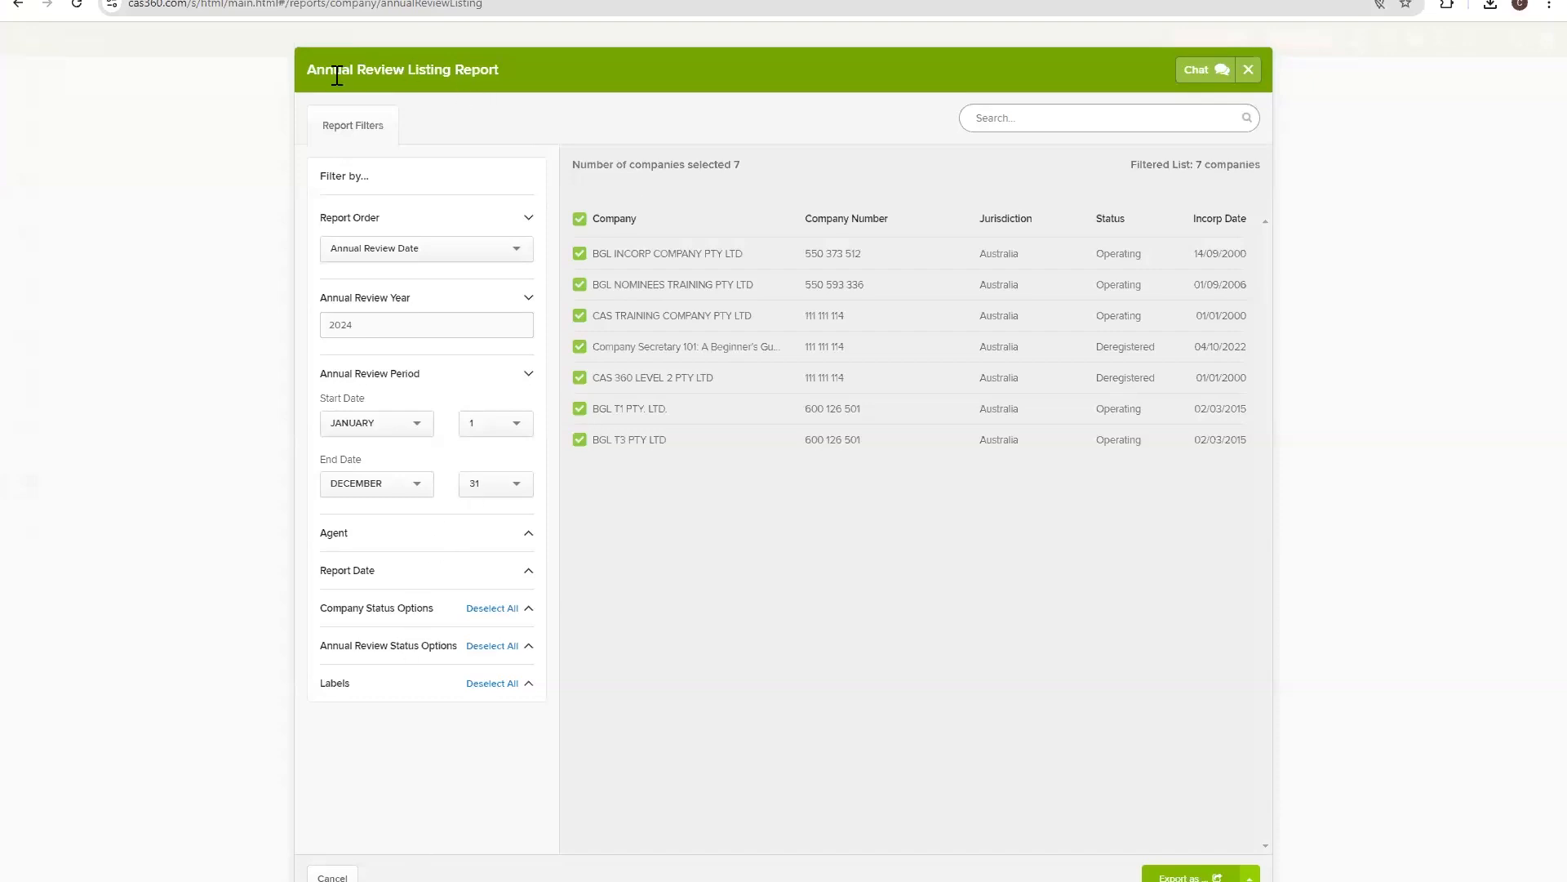
# Reopen the Annual Review Listing report with seven companies selected for review year 2024.
pyautogui.moveTo(342, 70); pyautogui.dragTo(546, 135)
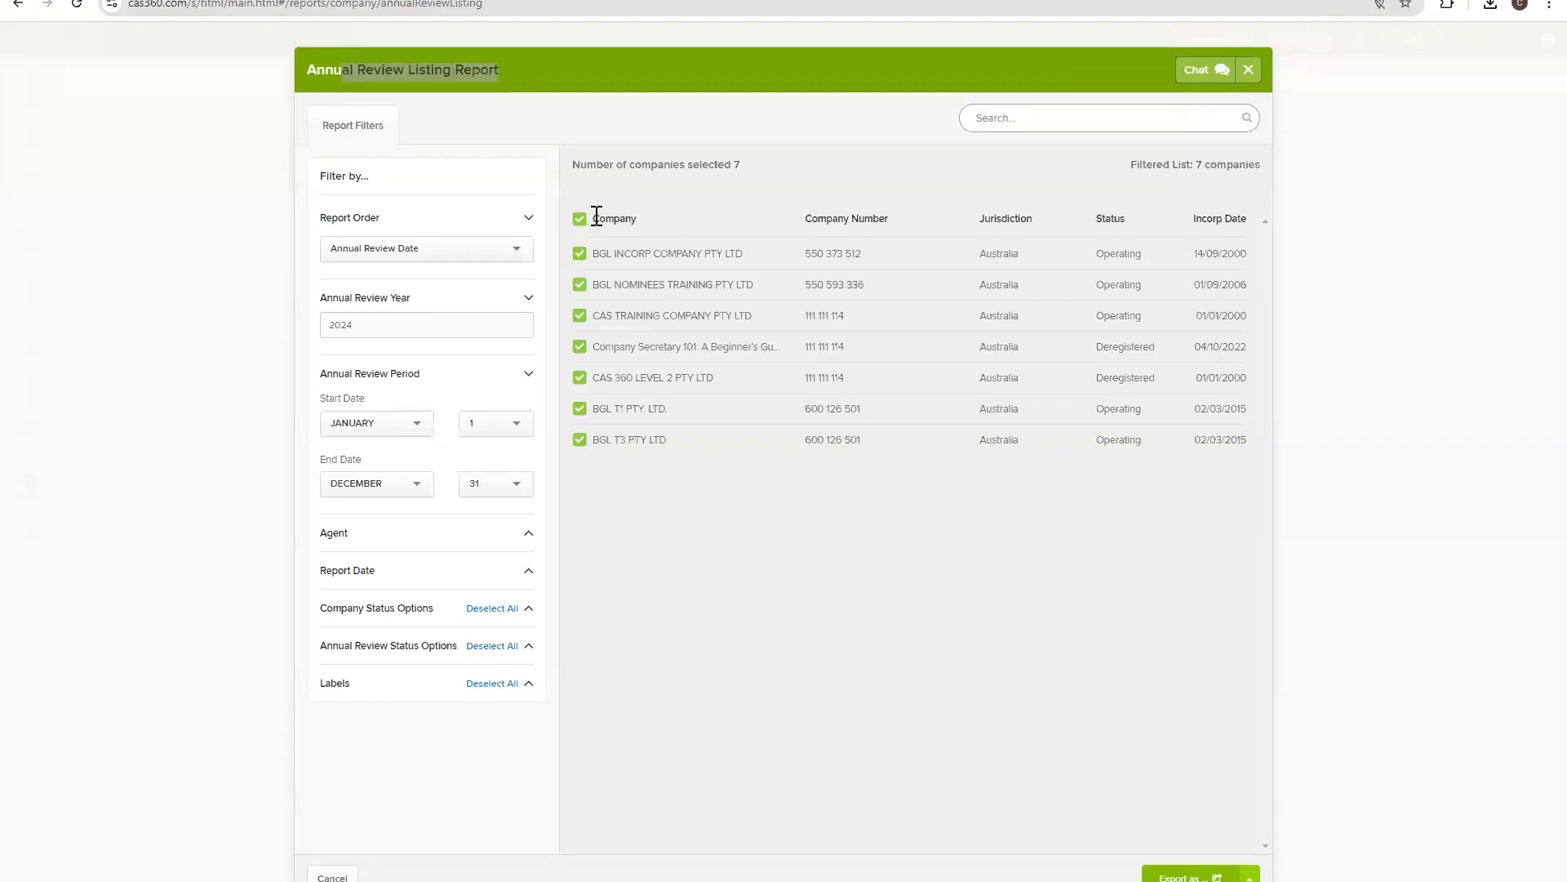
pyautogui.click(1249, 72)
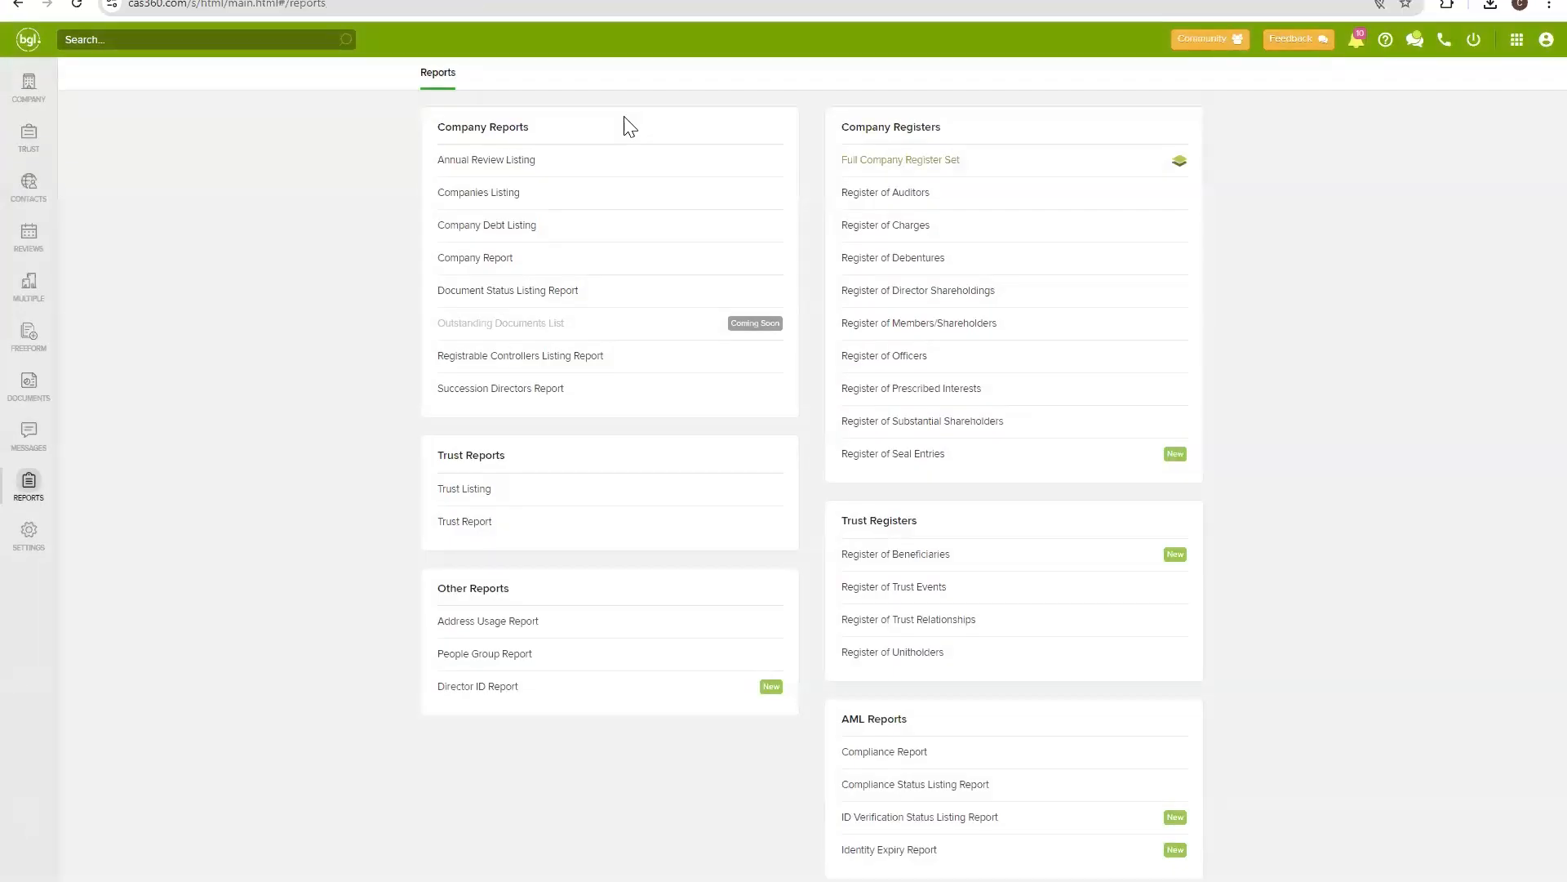
pyautogui.click(515, 172)
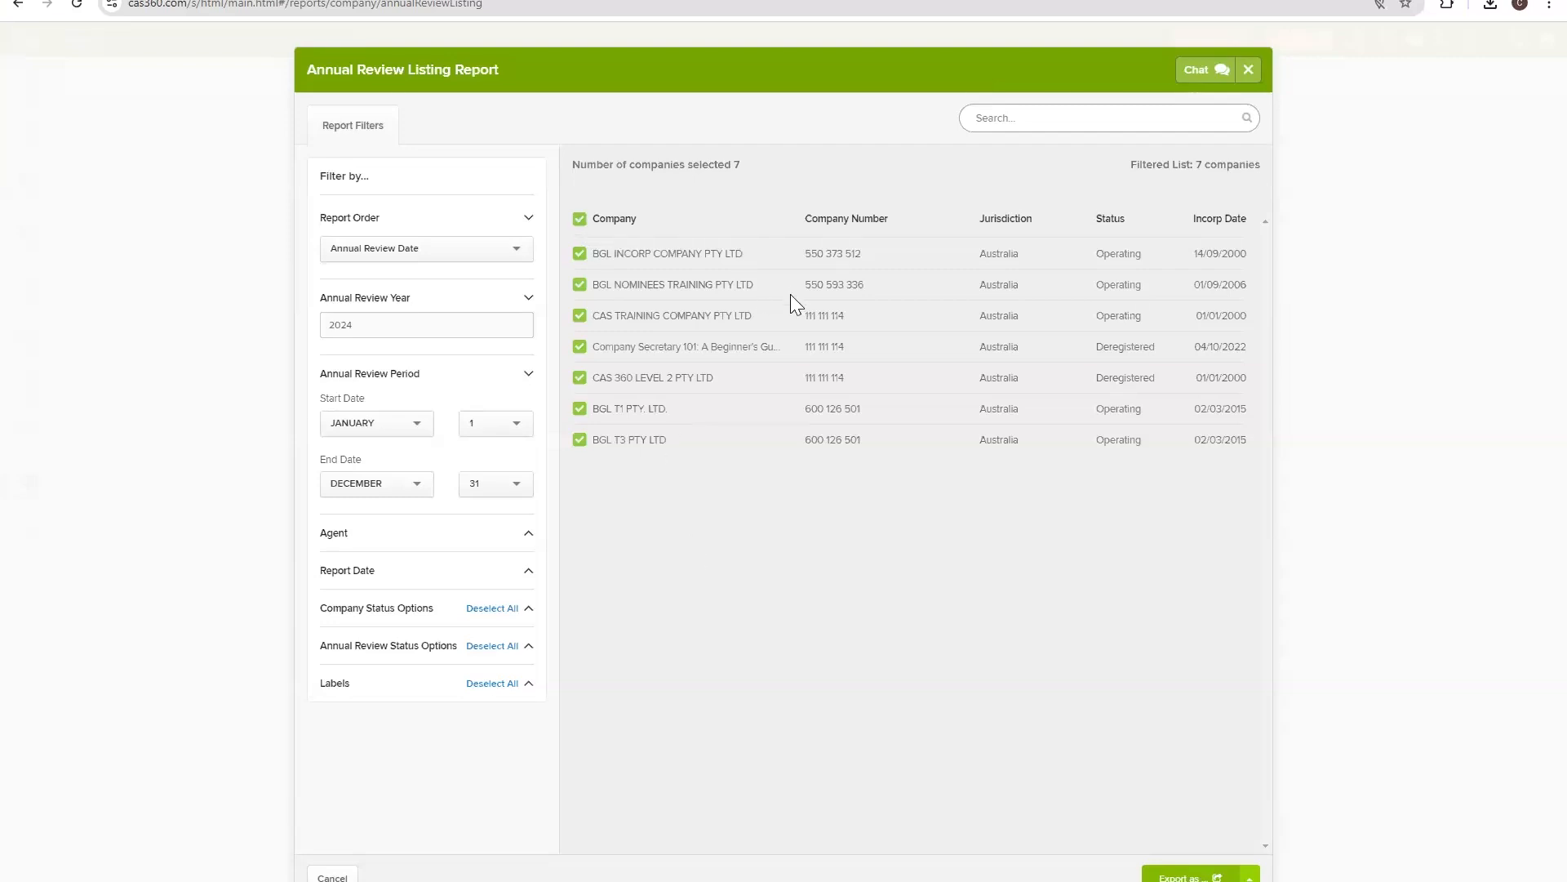
# View the earlier Annual Review Listing Report (2).pdf from the downloads, then return to CAS 360.
pyautogui.click(1490, 5)
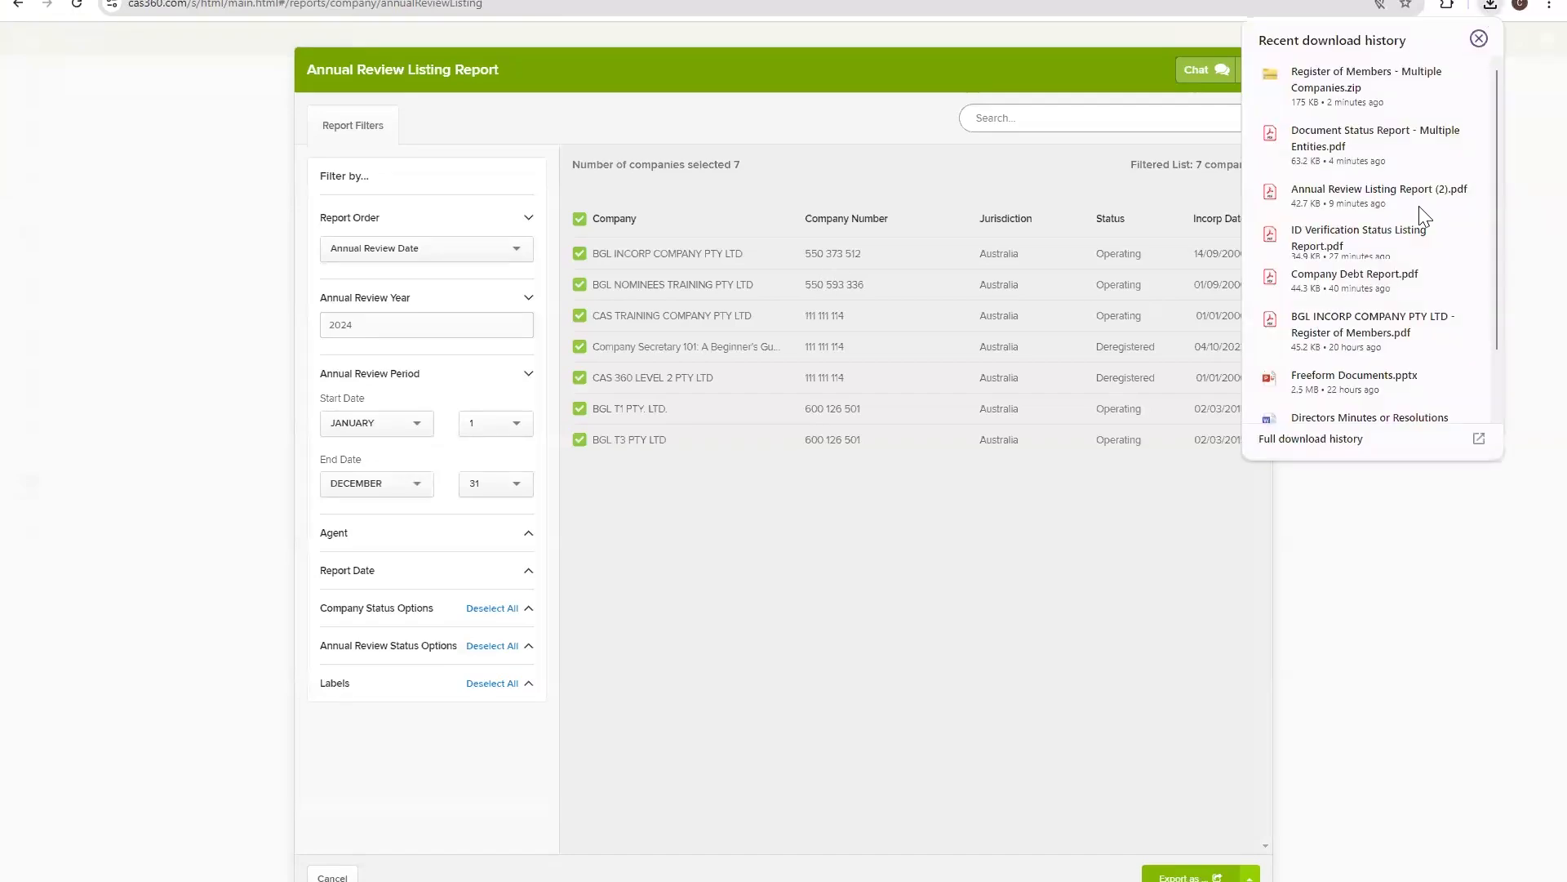
pyautogui.click(1372, 200)
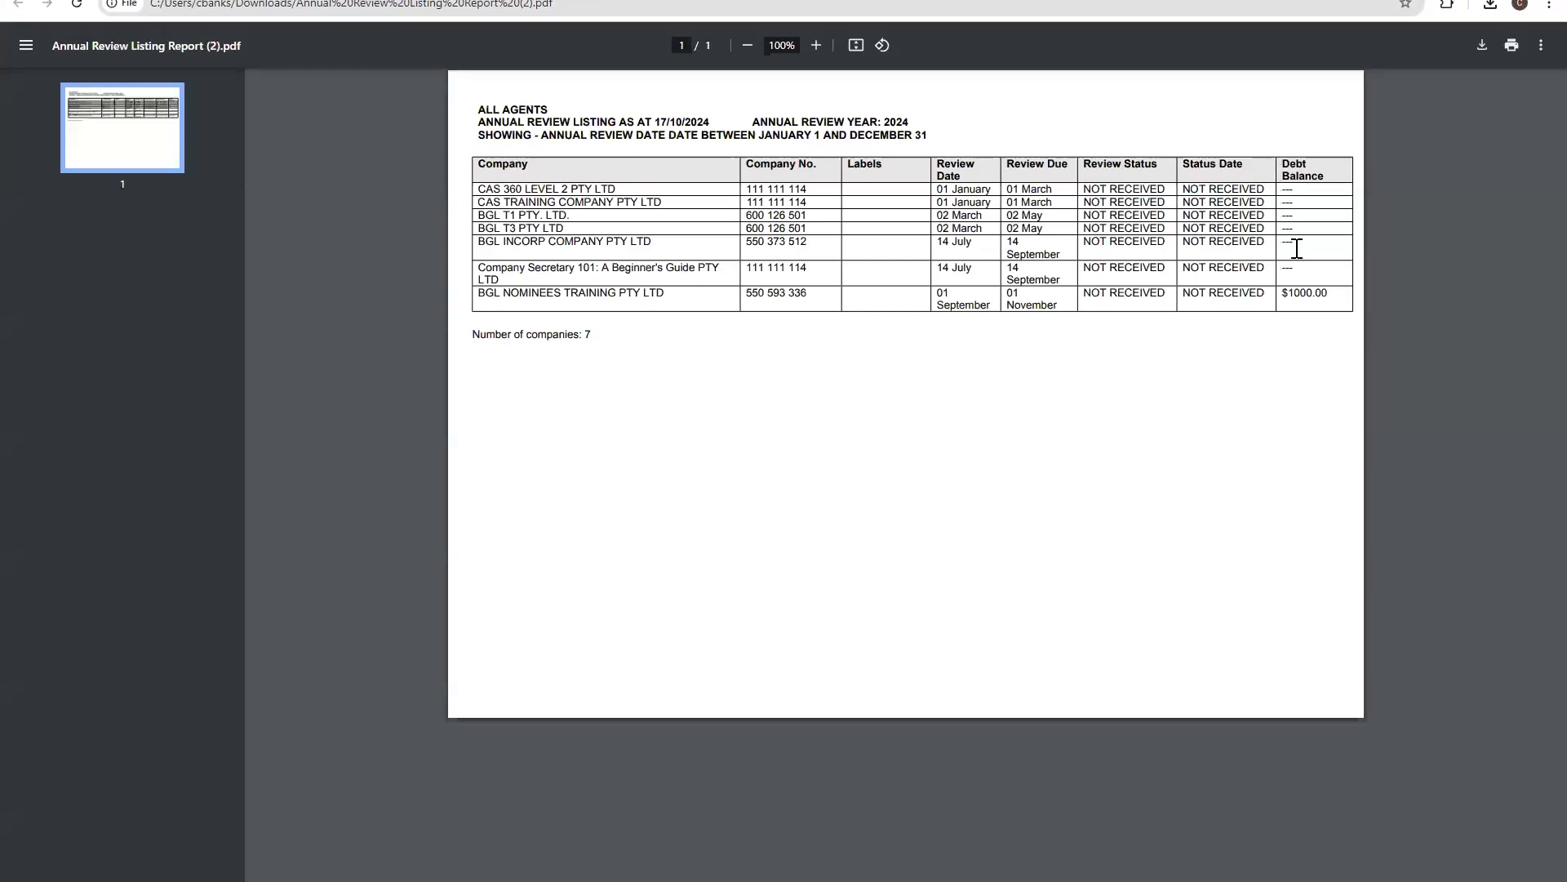
pyautogui.click(330, 1)
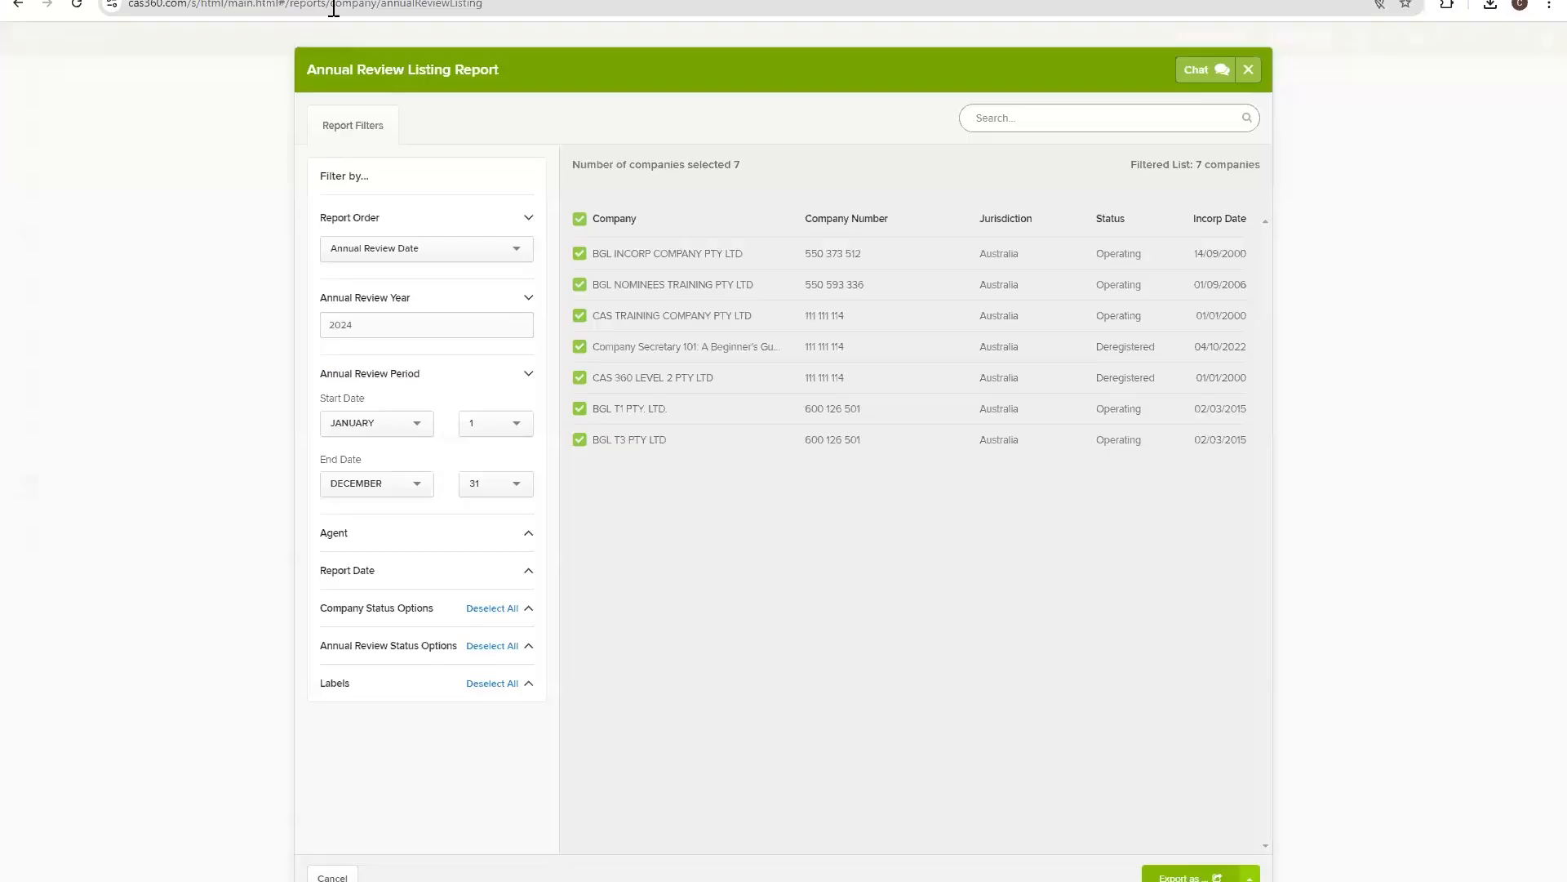
# Switch to the Register of Members/Shareholders report, browse the exported register PDFs, then minimize File Explorer.
pyautogui.click(1248, 70)
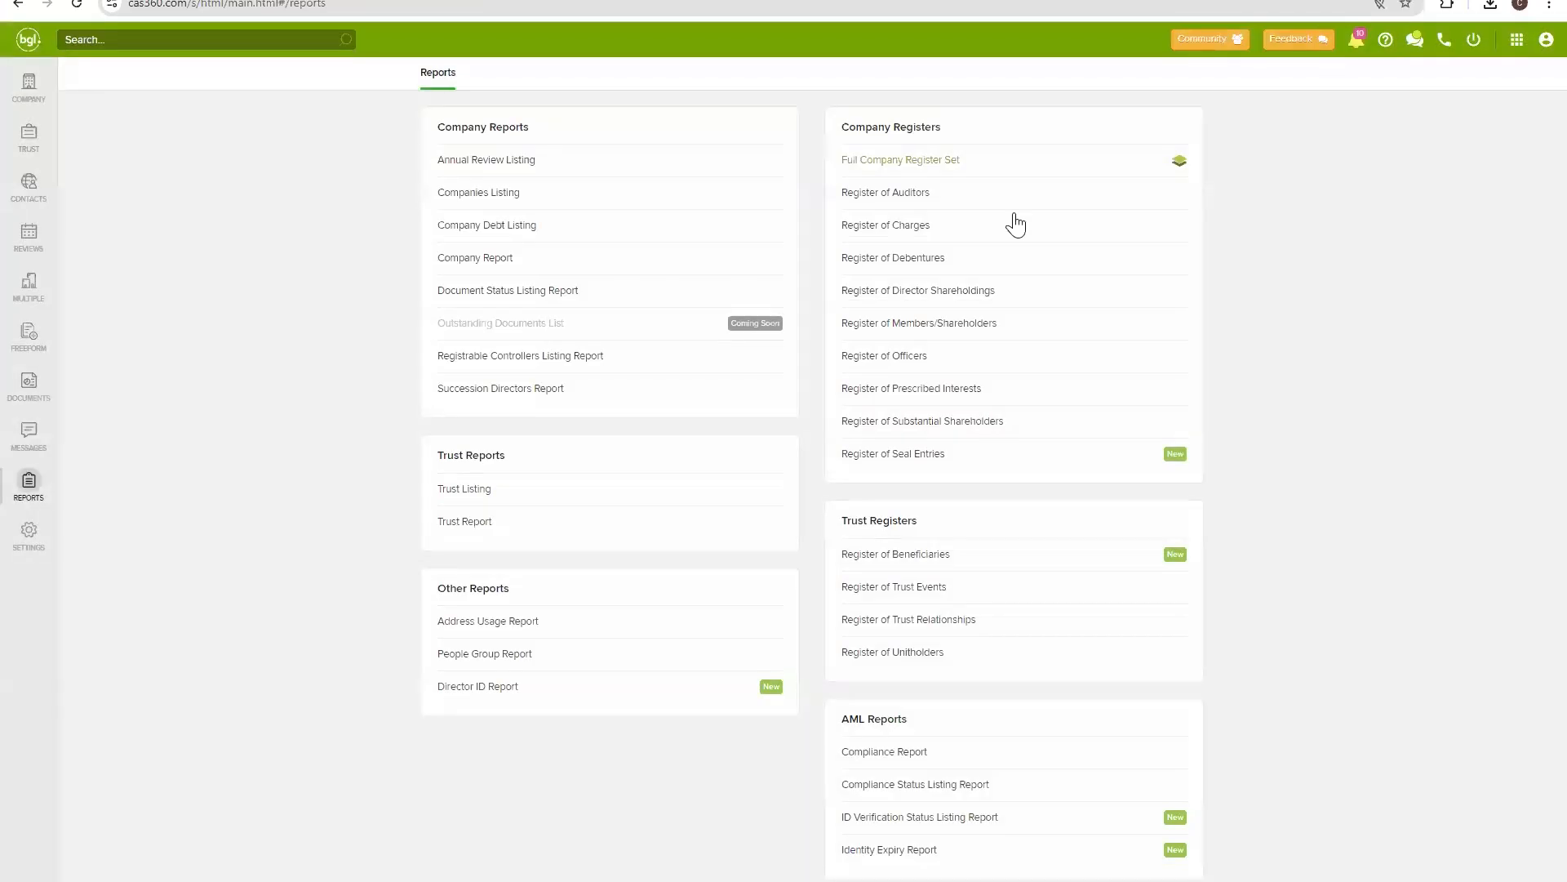
pyautogui.click(947, 322)
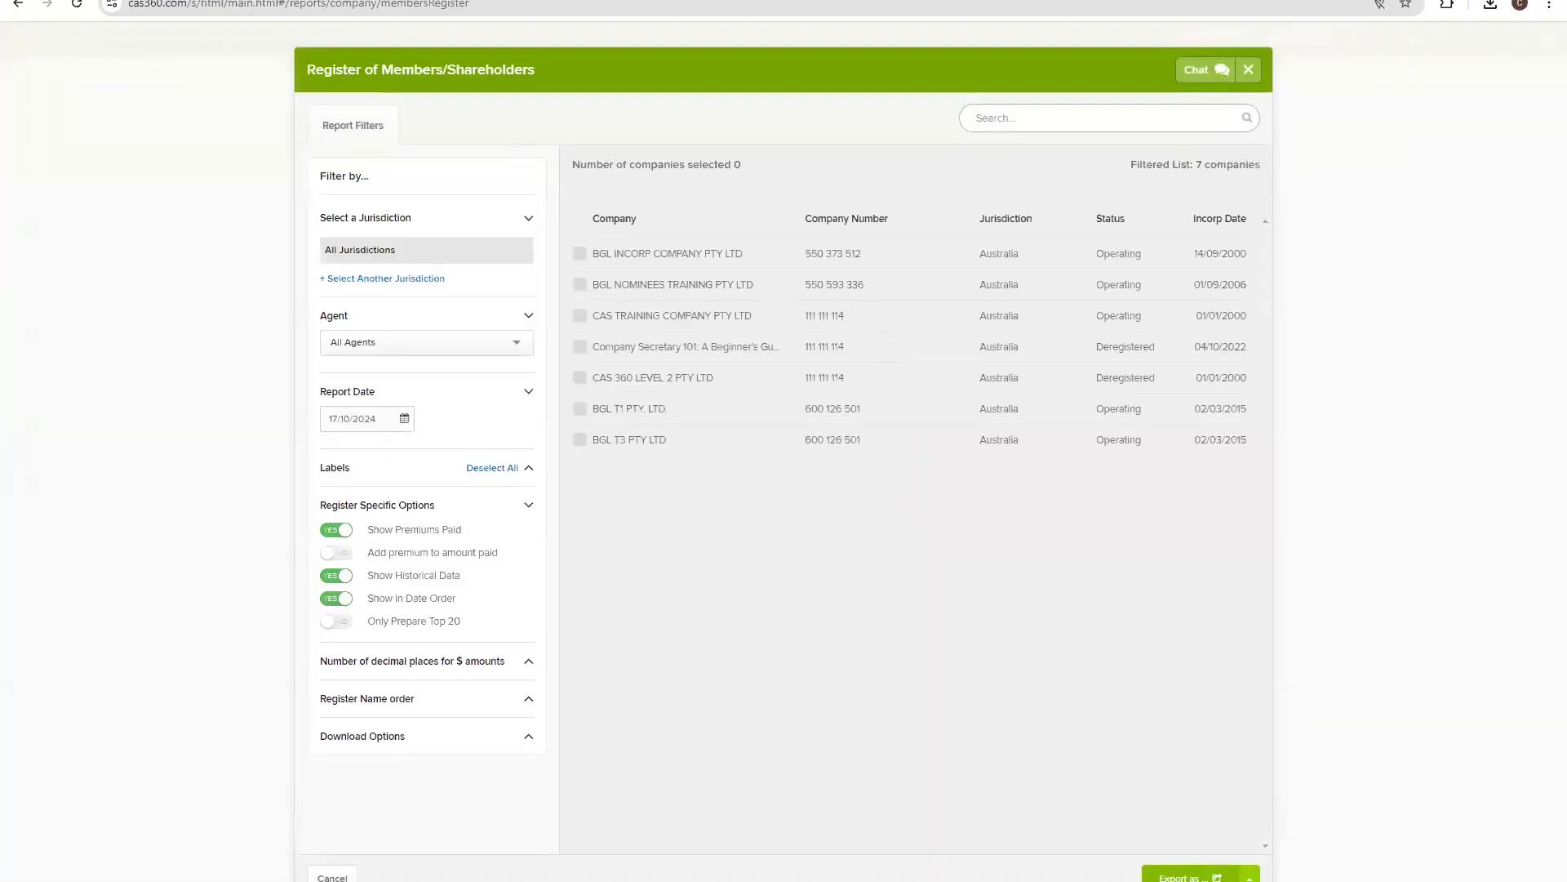
pyautogui.moveTo(796, 878)
pyautogui.click(783, 816)
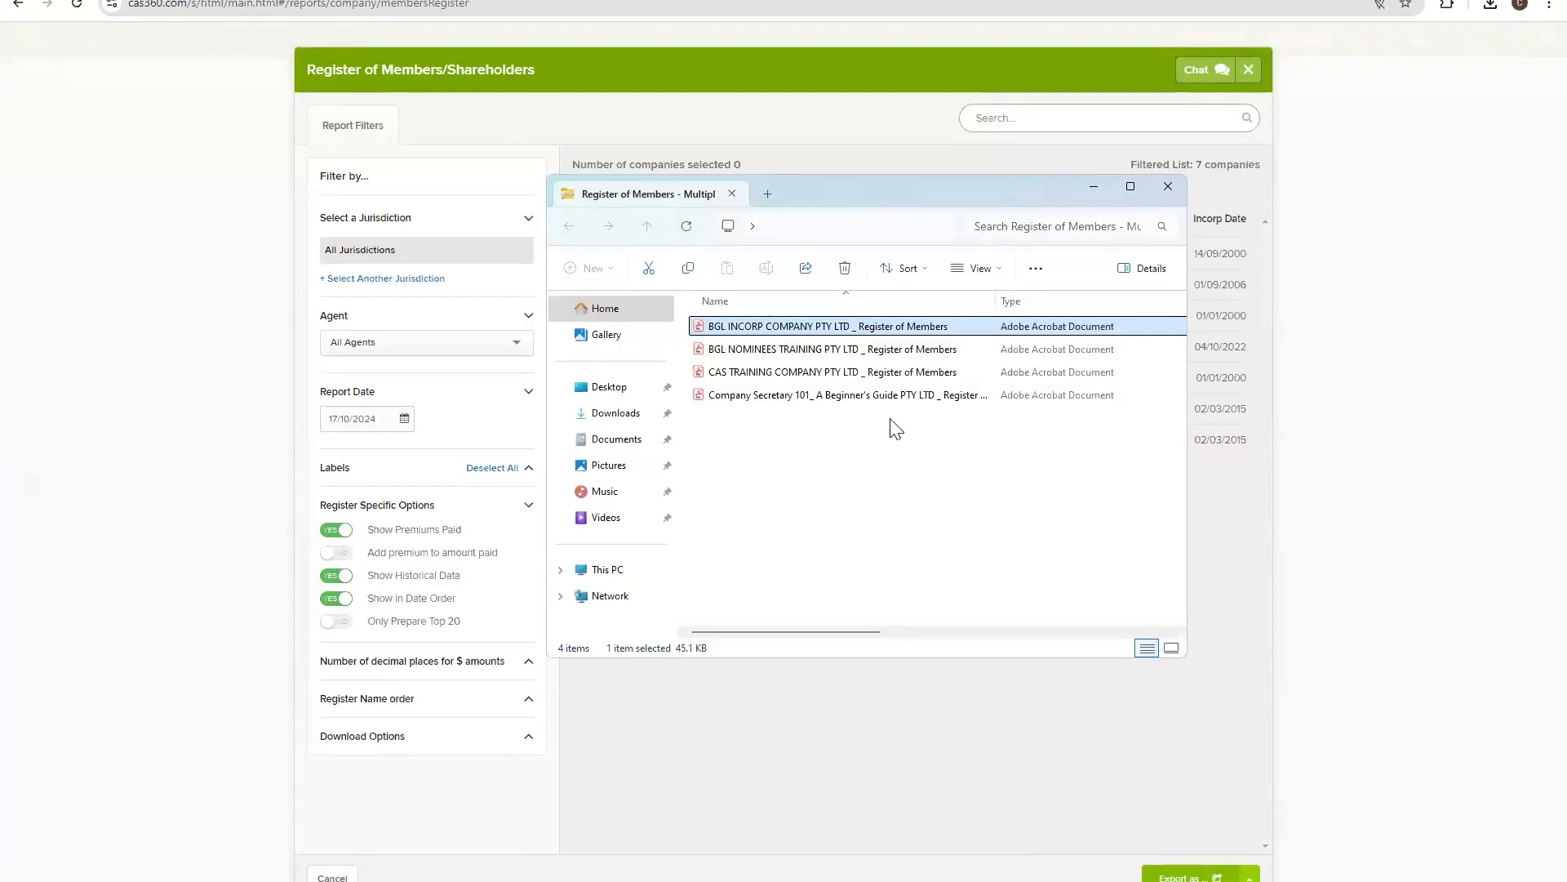
pyautogui.click(768, 349)
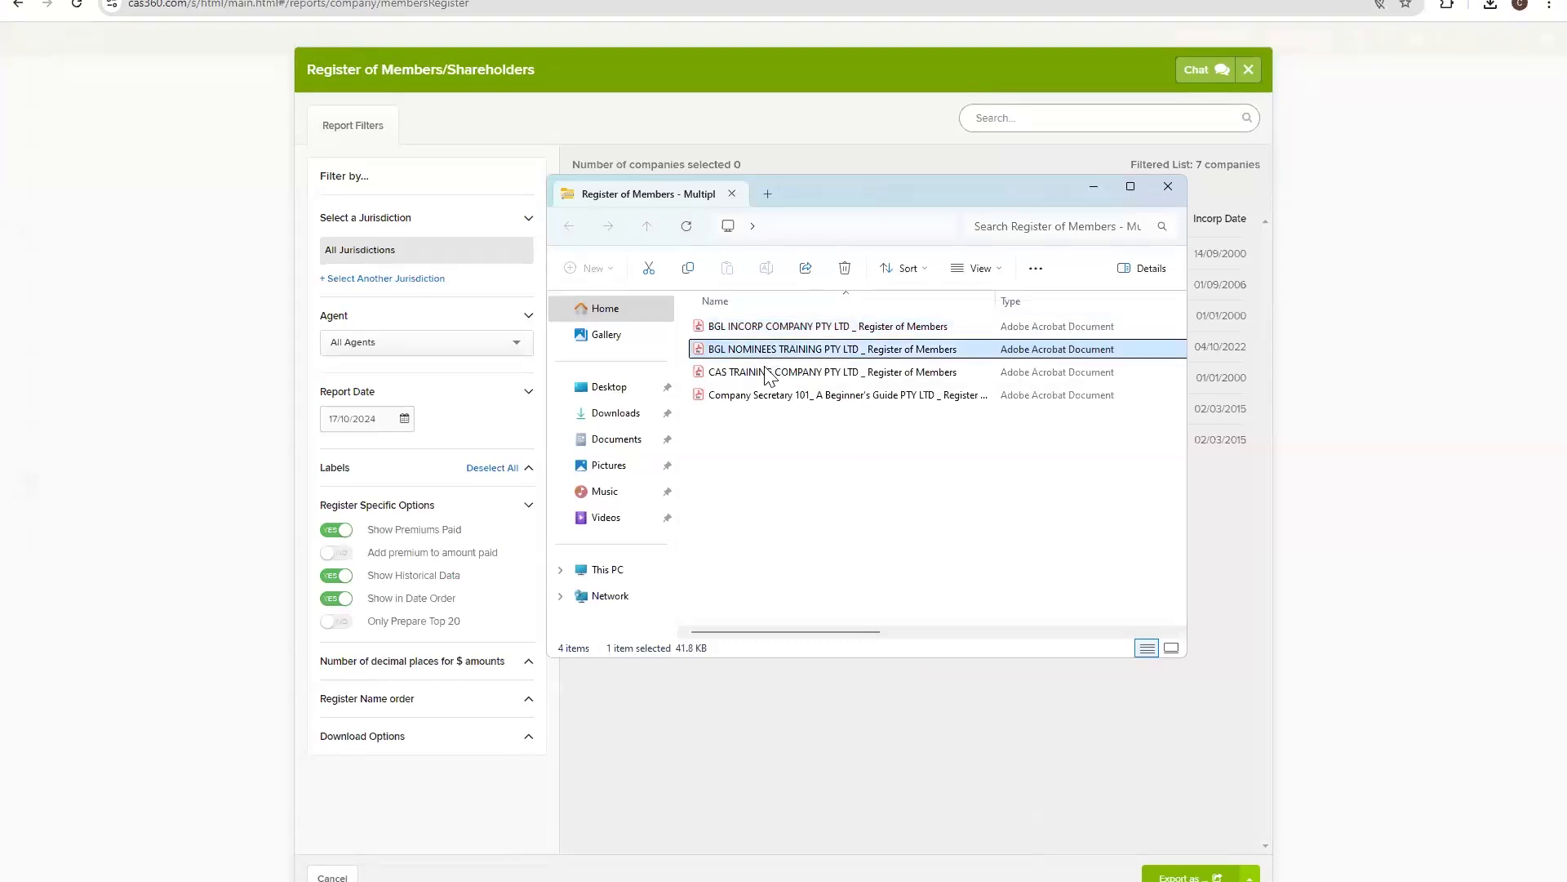
pyautogui.click(758, 375)
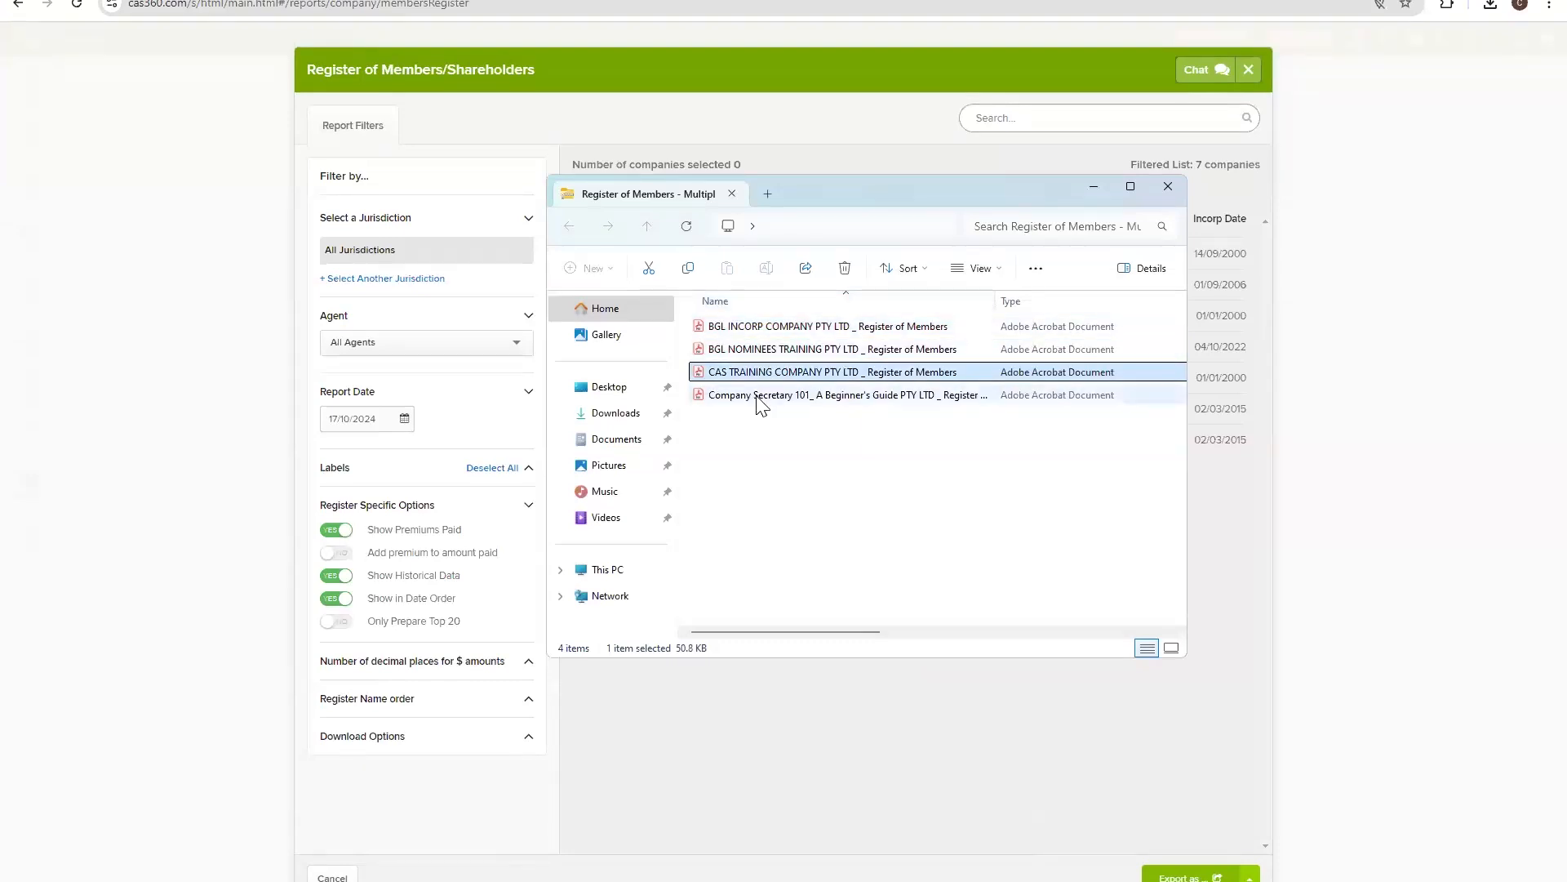
pyautogui.click(761, 398)
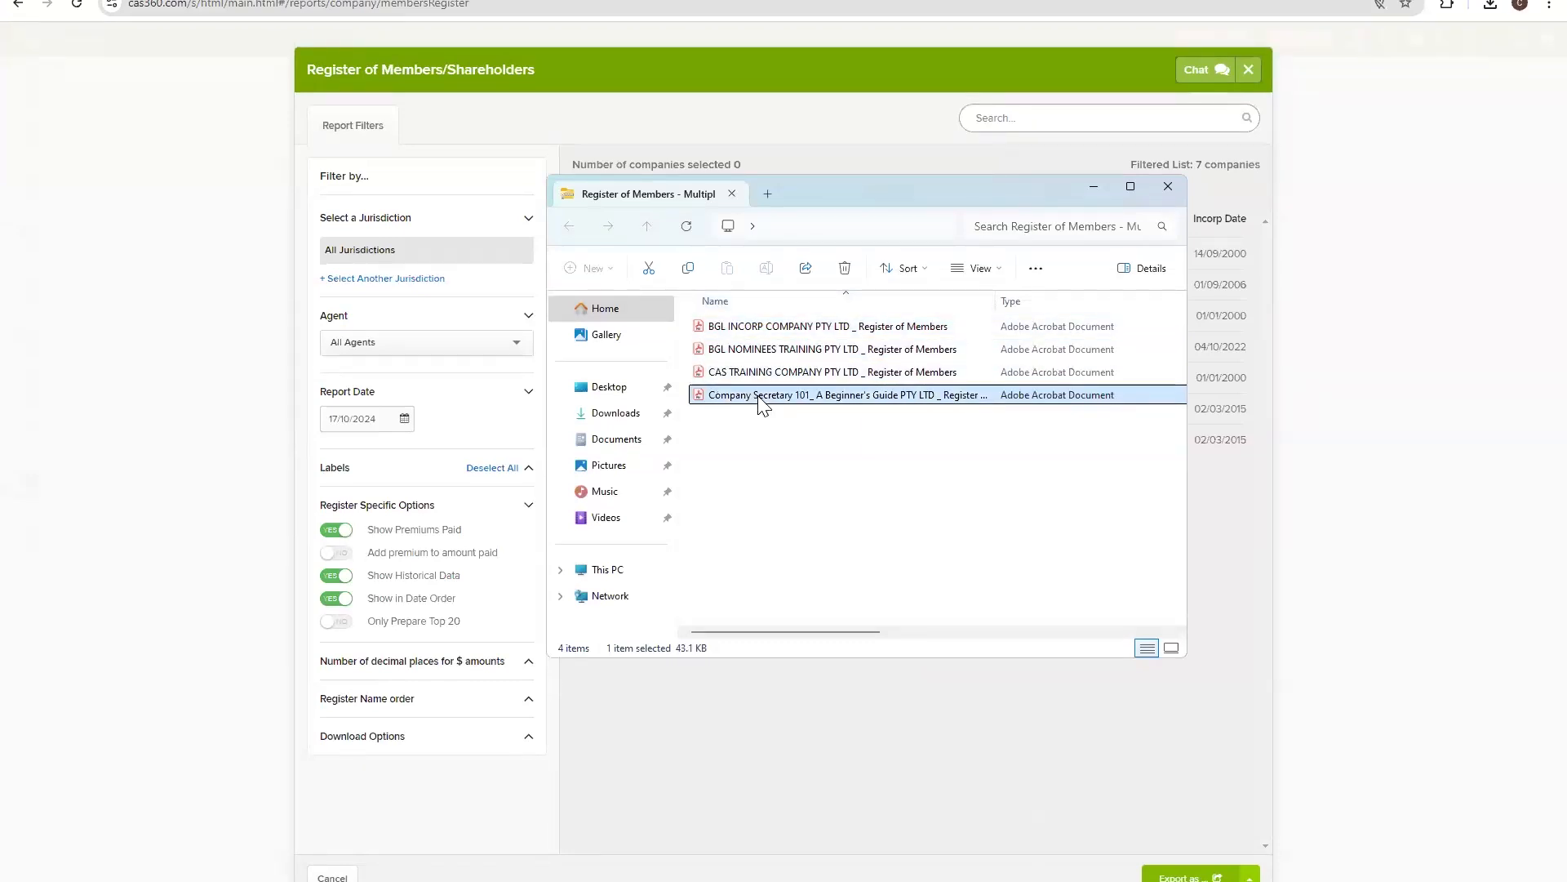
pyautogui.moveTo(834, 193); pyautogui.dragTo(1089, 232)
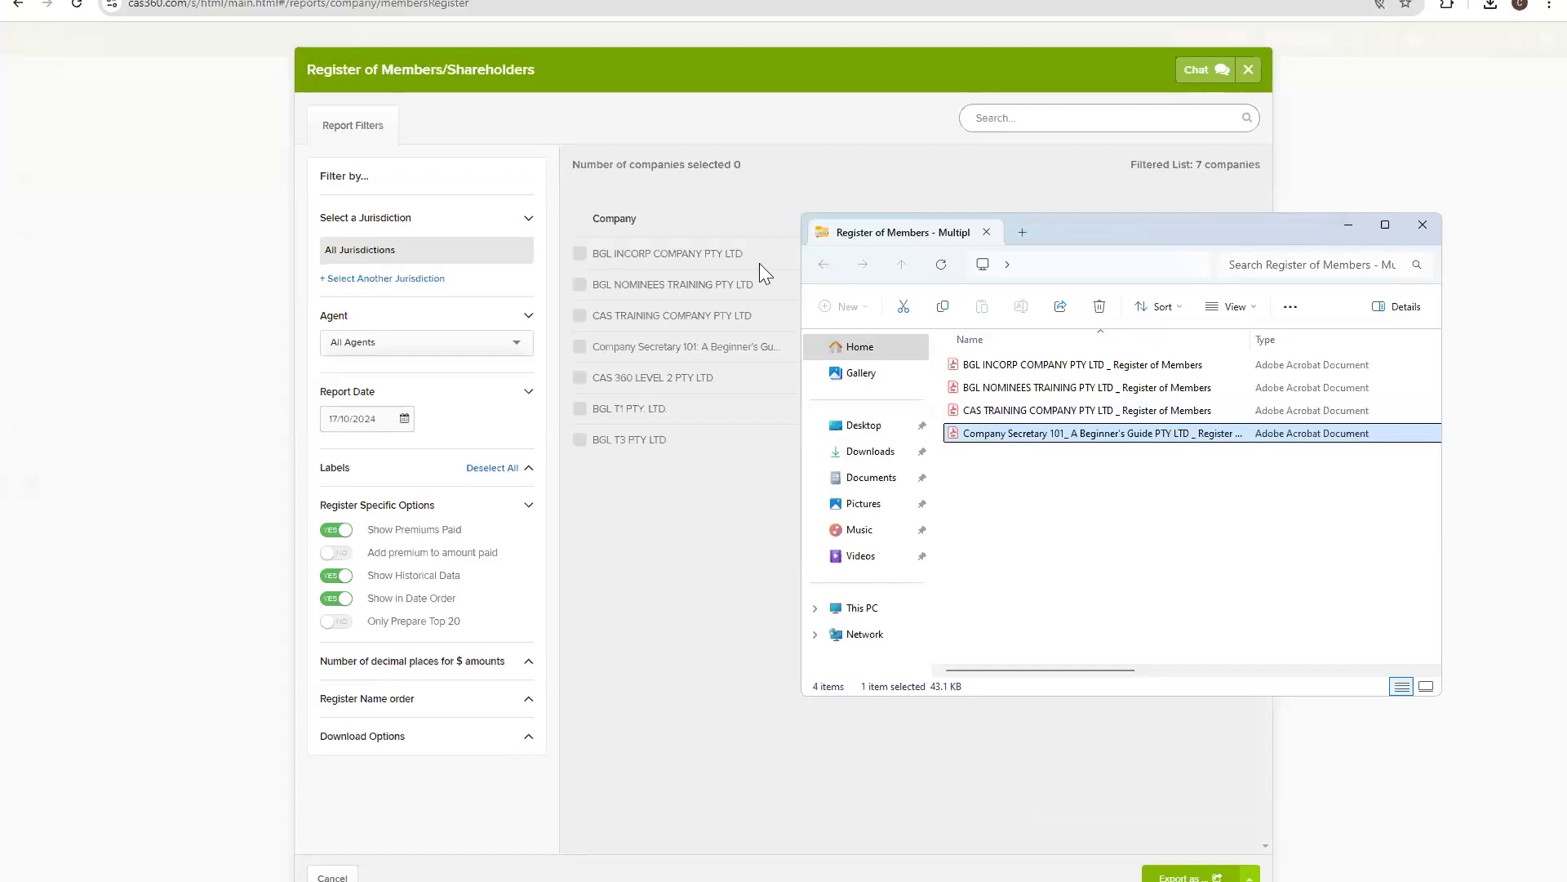
pyautogui.click(1350, 225)
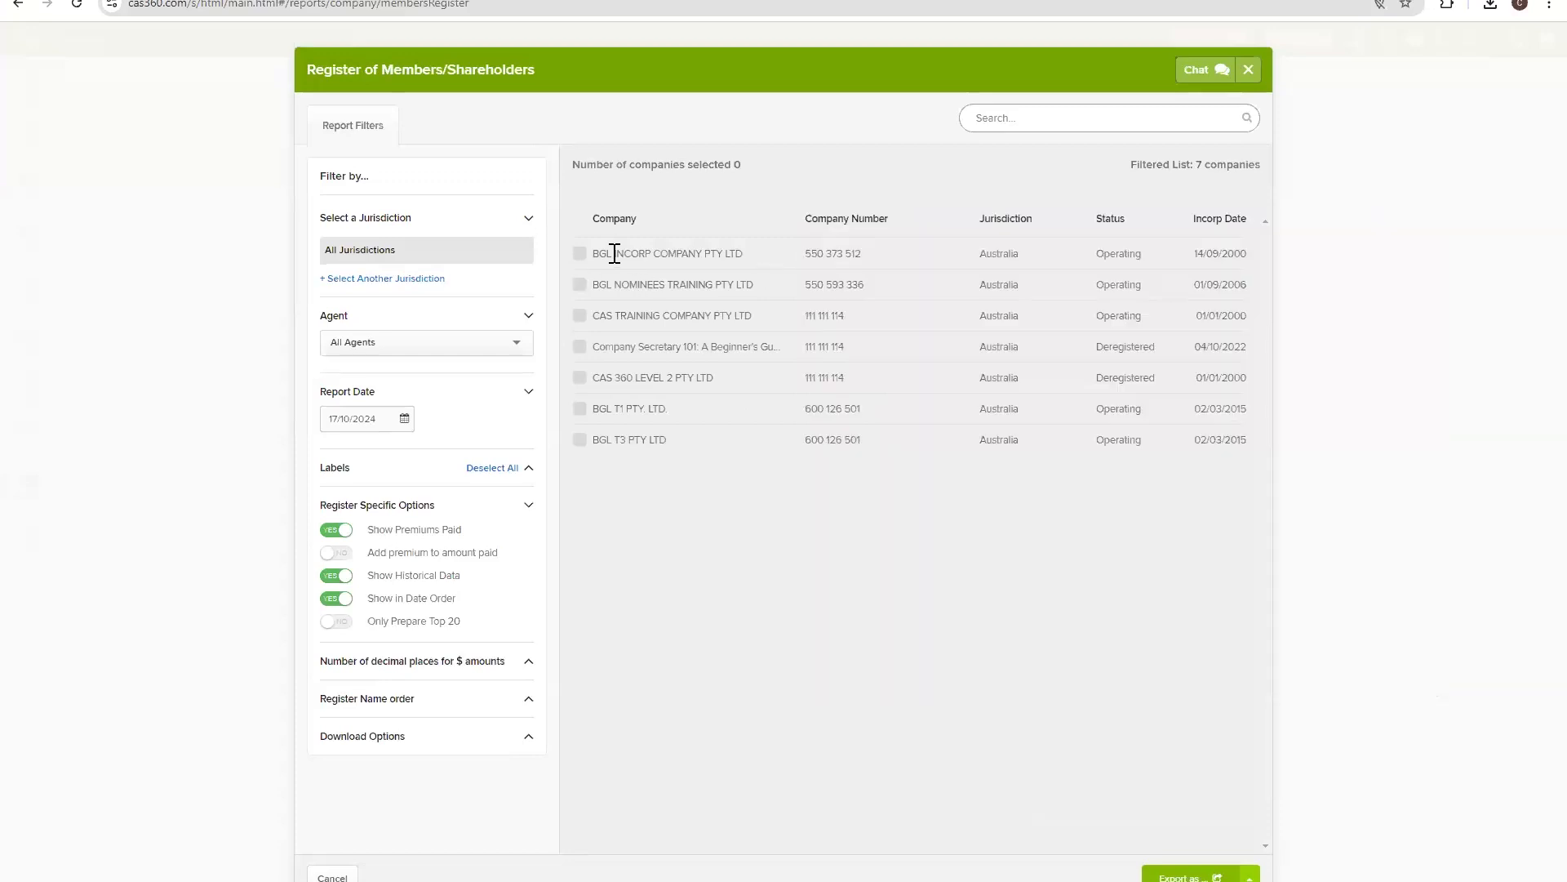
# Turn Download As Combined File on, export the four companies' registers as one PDF and open it.
pyautogui.click(381, 745)
pyautogui.click(336, 761)
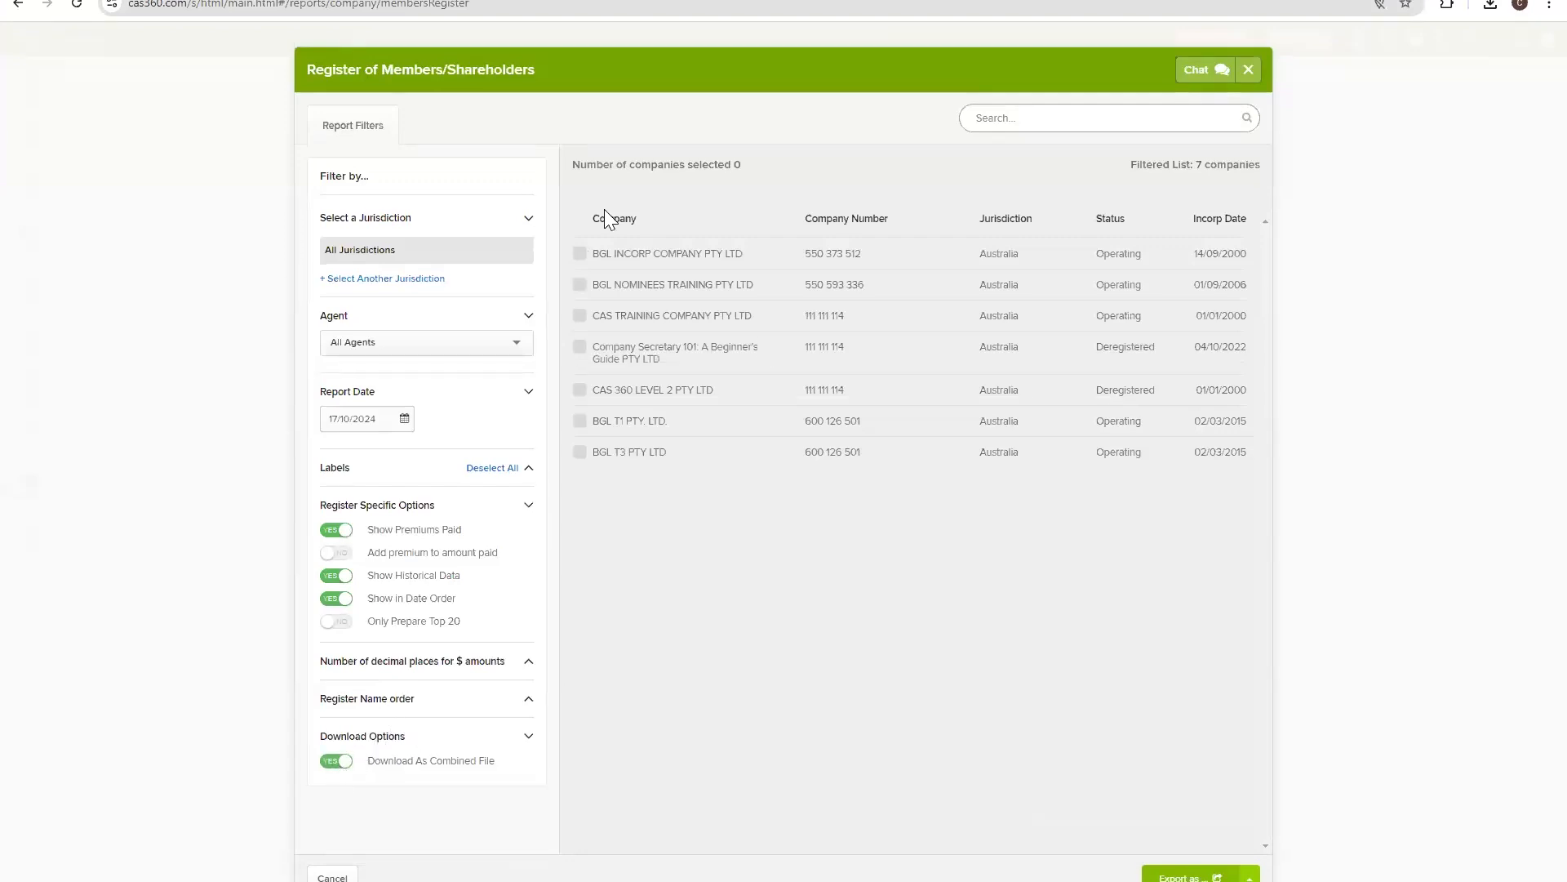
pyautogui.click(579, 254)
pyautogui.click(580, 284)
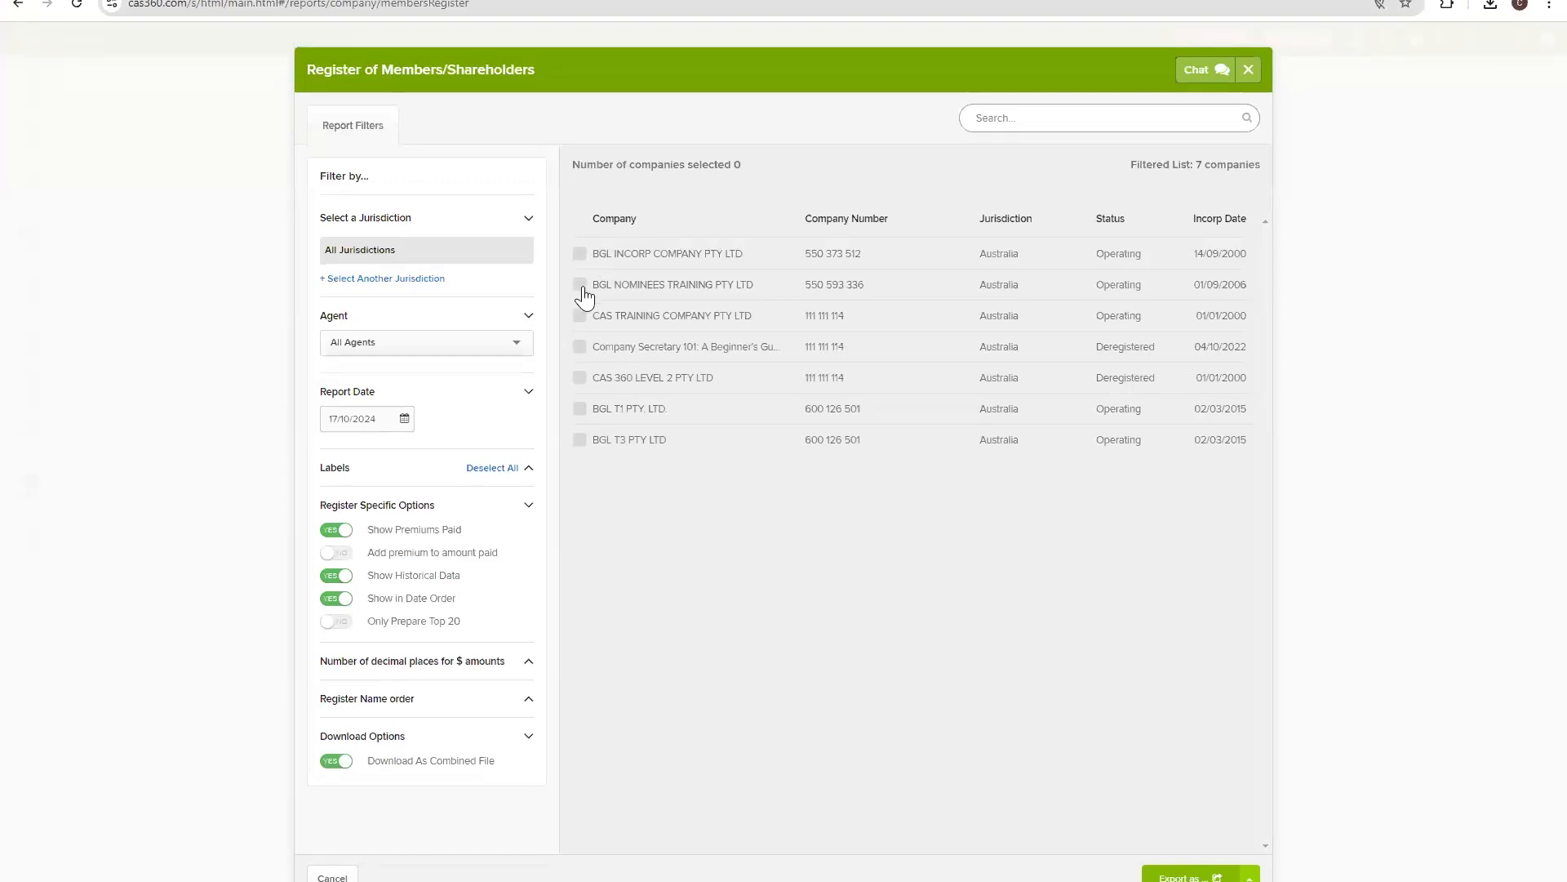
pyautogui.click(579, 347)
pyautogui.click(1187, 872)
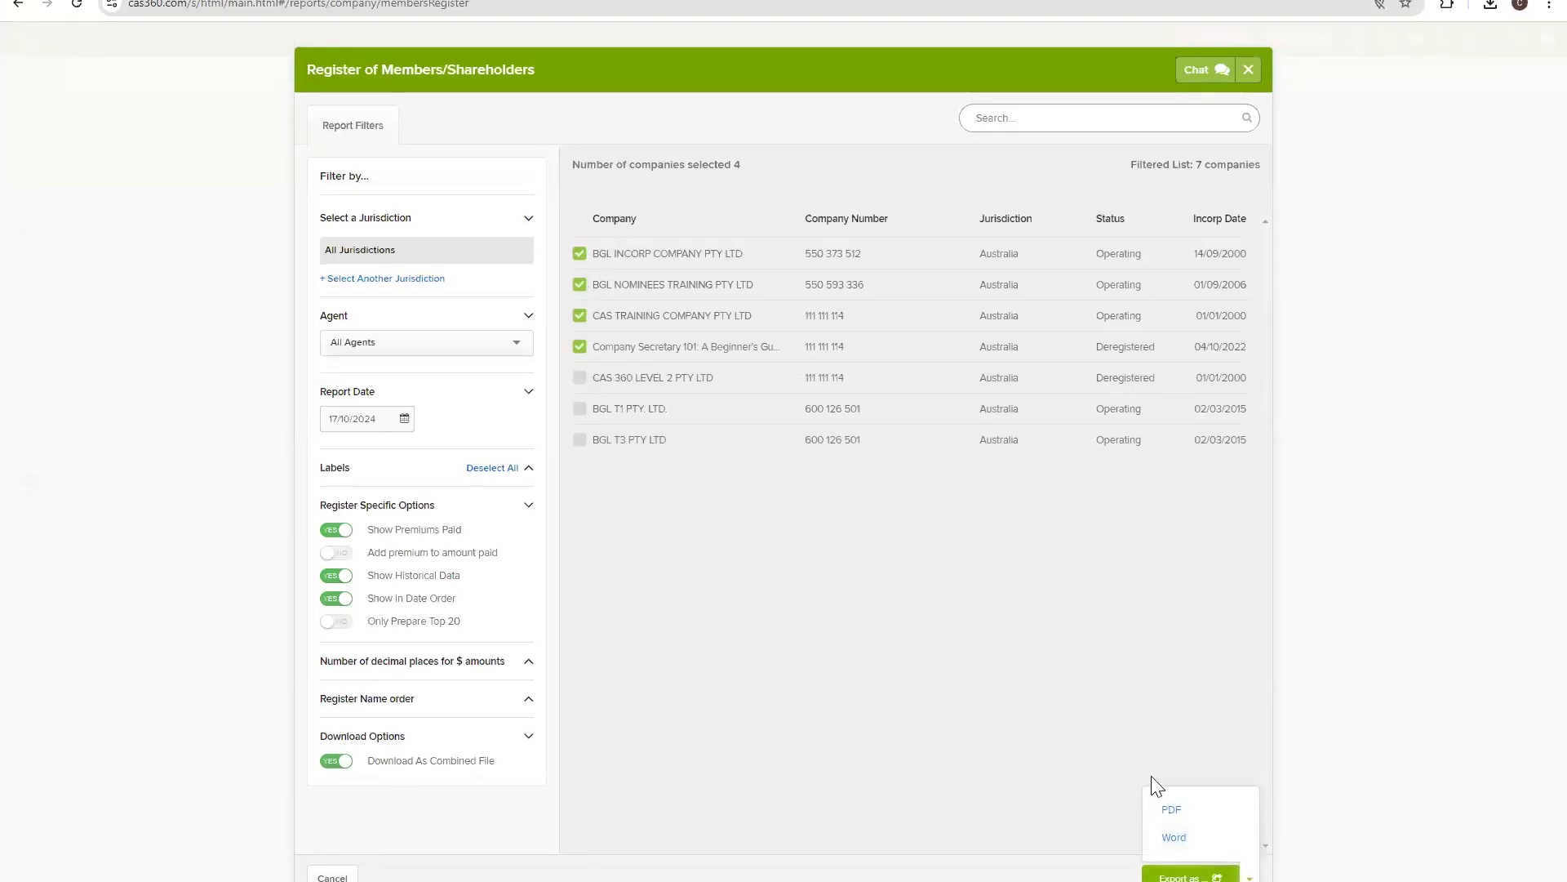
pyautogui.click(1173, 810)
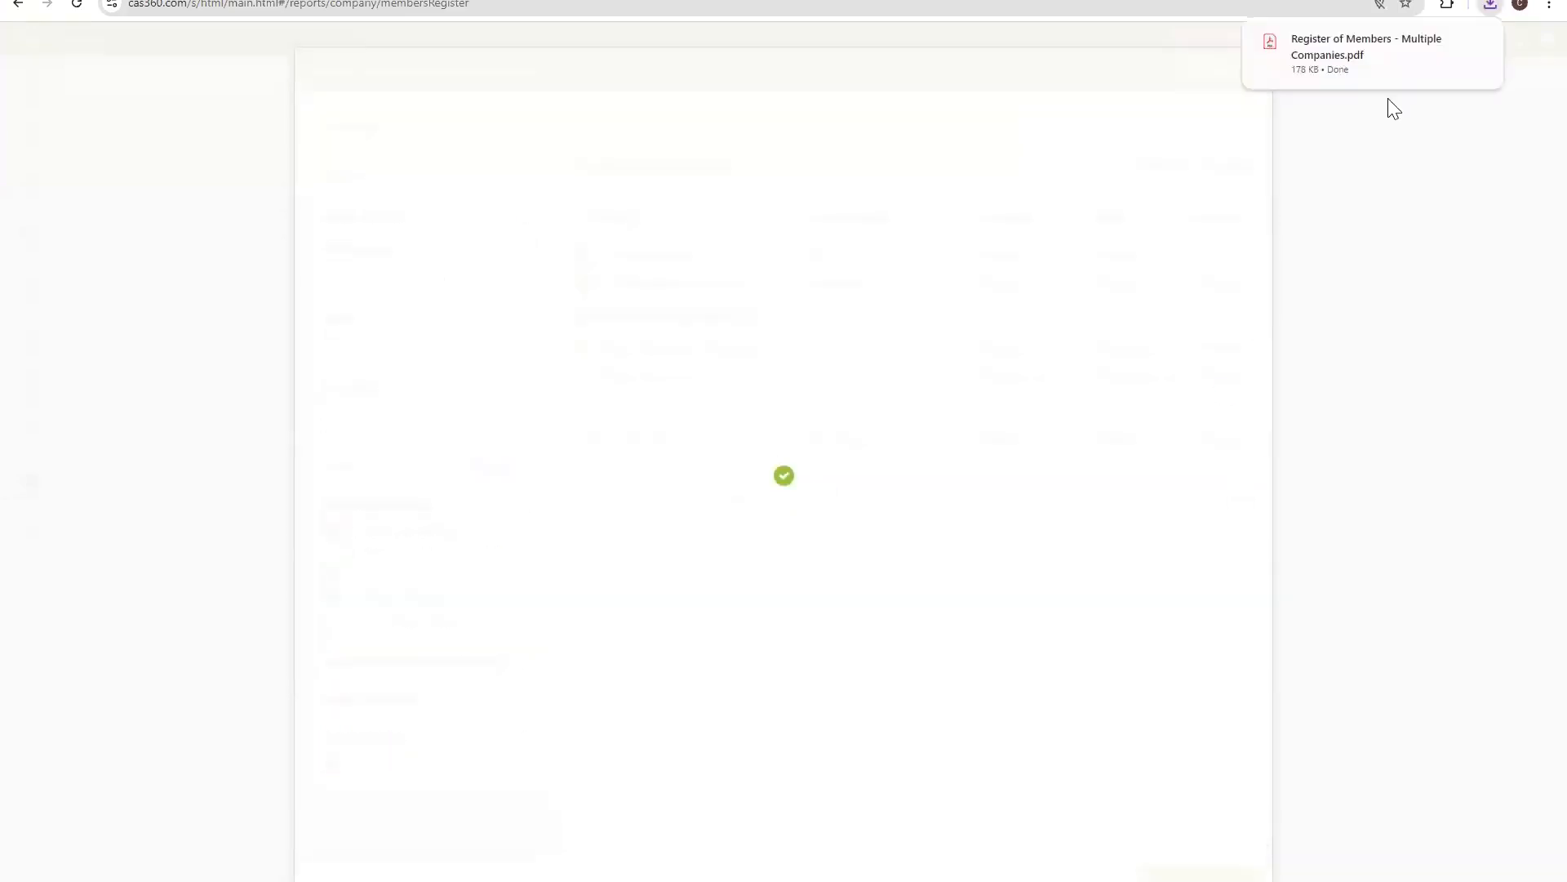
pyautogui.click(1362, 69)
# Page between the first and last pages of the combined register PDF, then minimize Acrobat.
pyautogui.press('End')
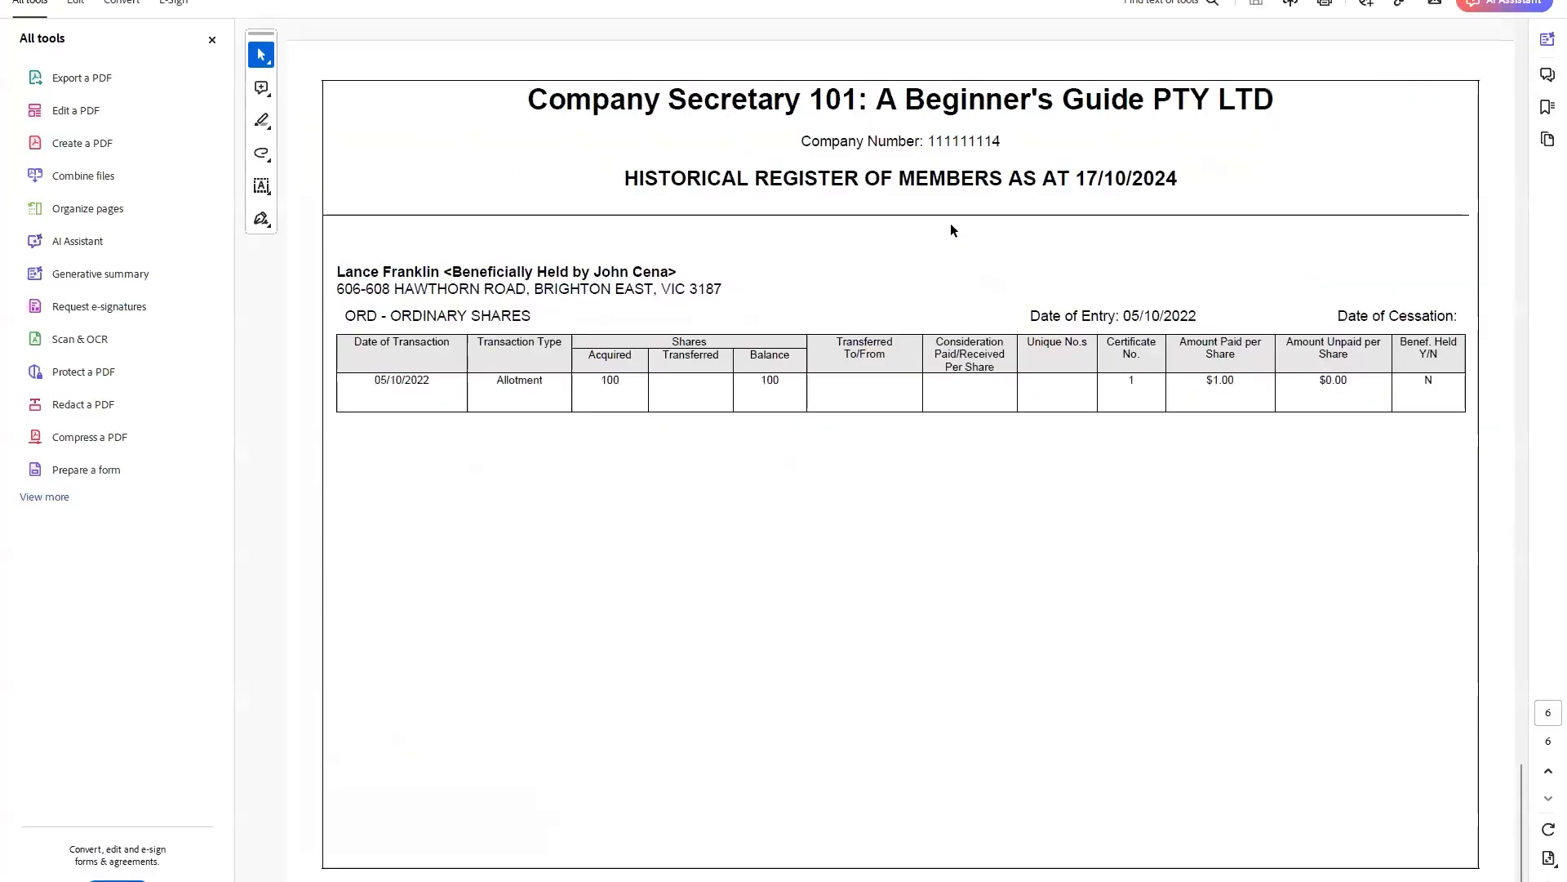
pyautogui.scroll(5, 926, 317)
pyautogui.scroll(-5, 926, 317)
pyautogui.press('Home')
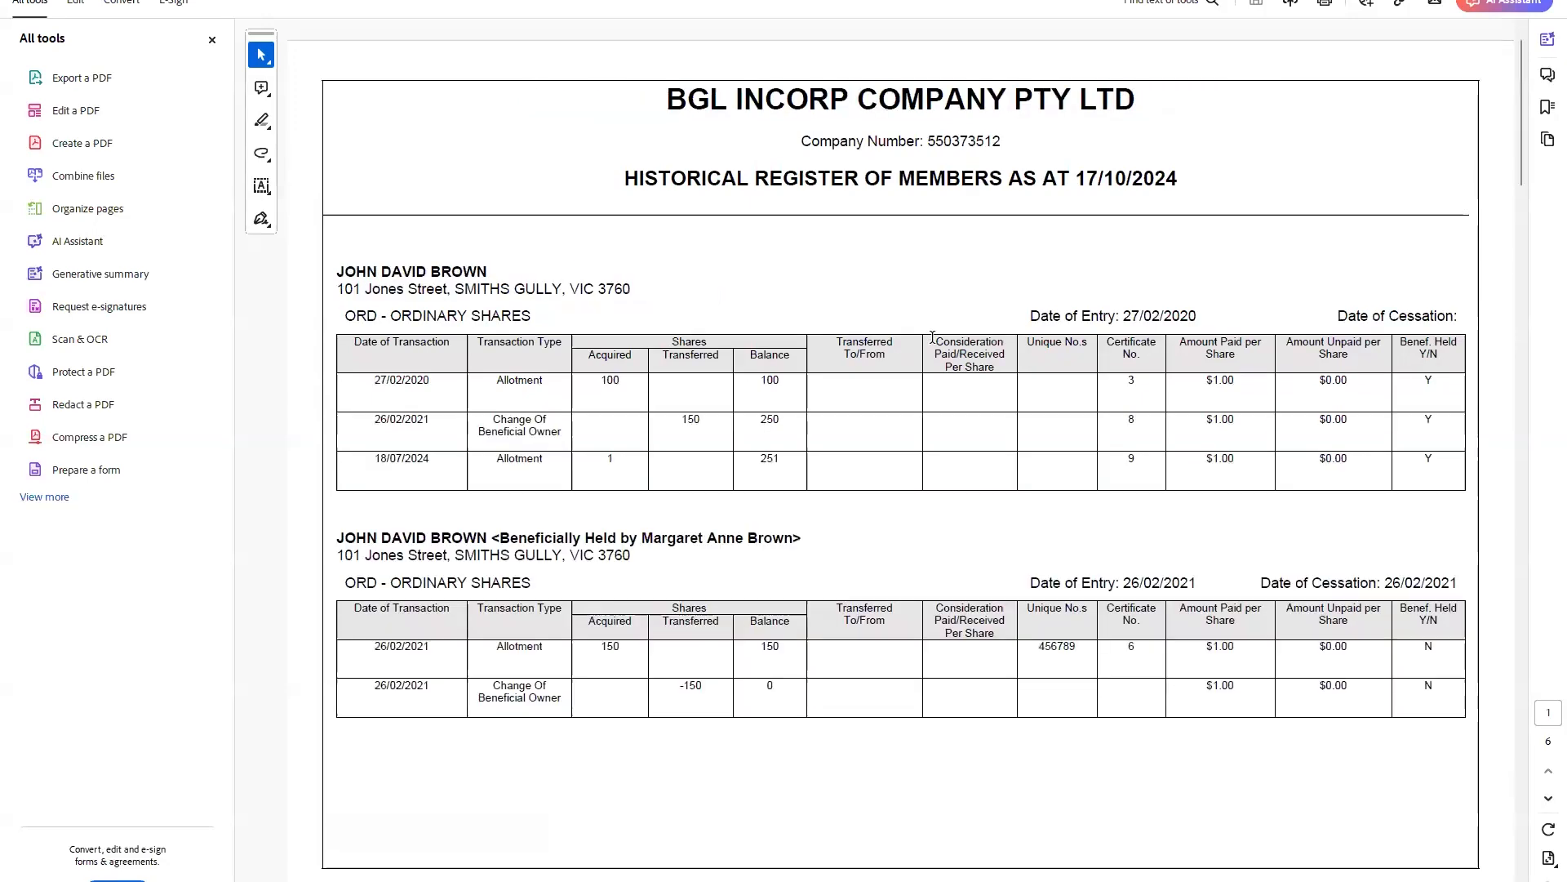
pyautogui.press('End')
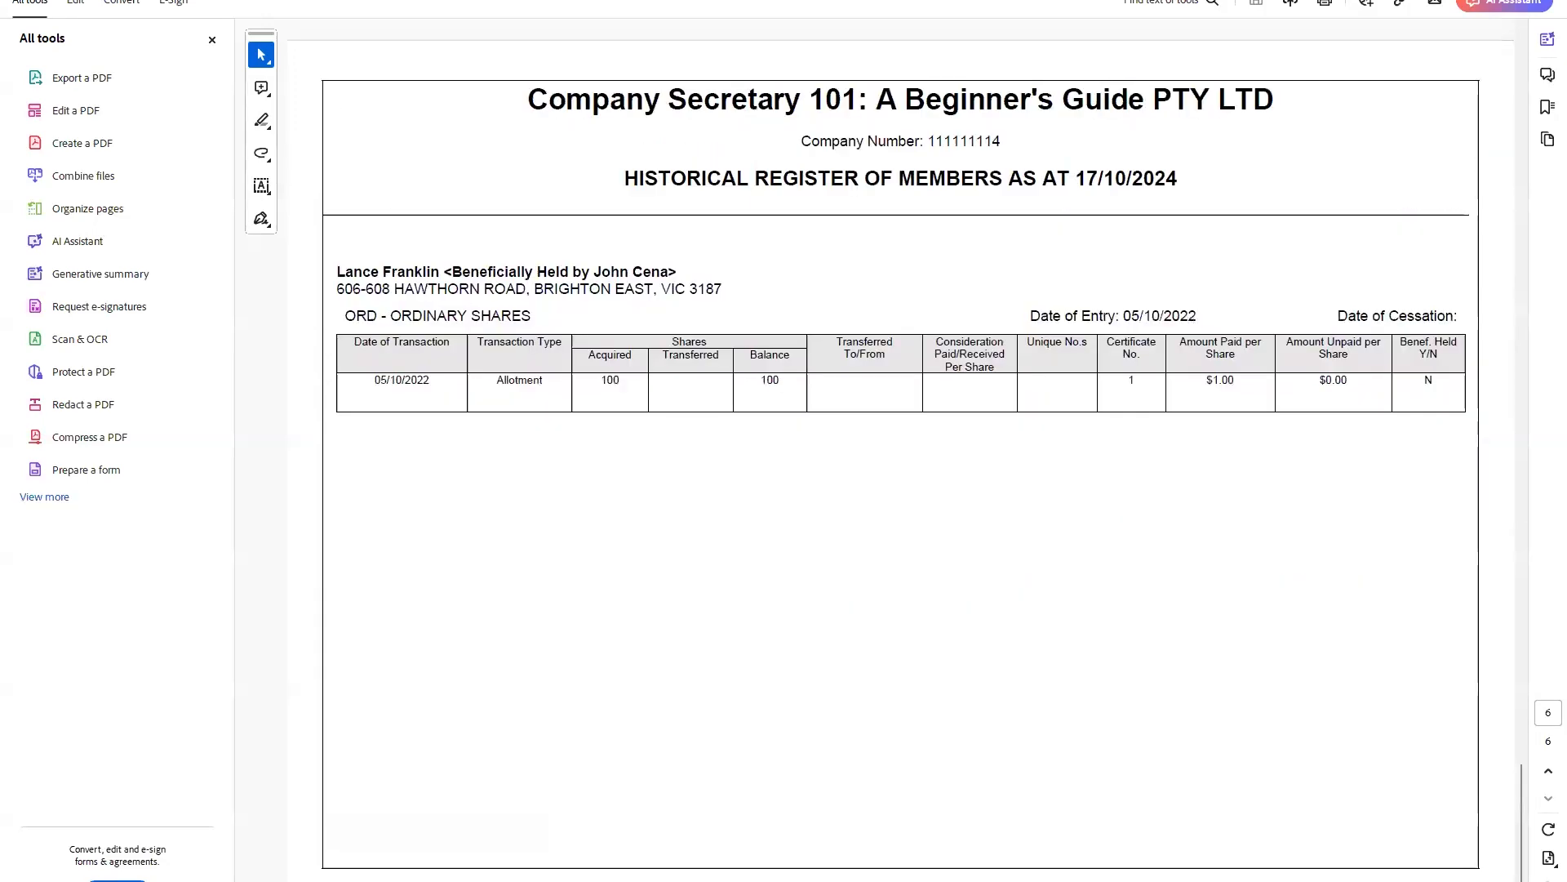
pyautogui.hotkey('ctrl', 'q')
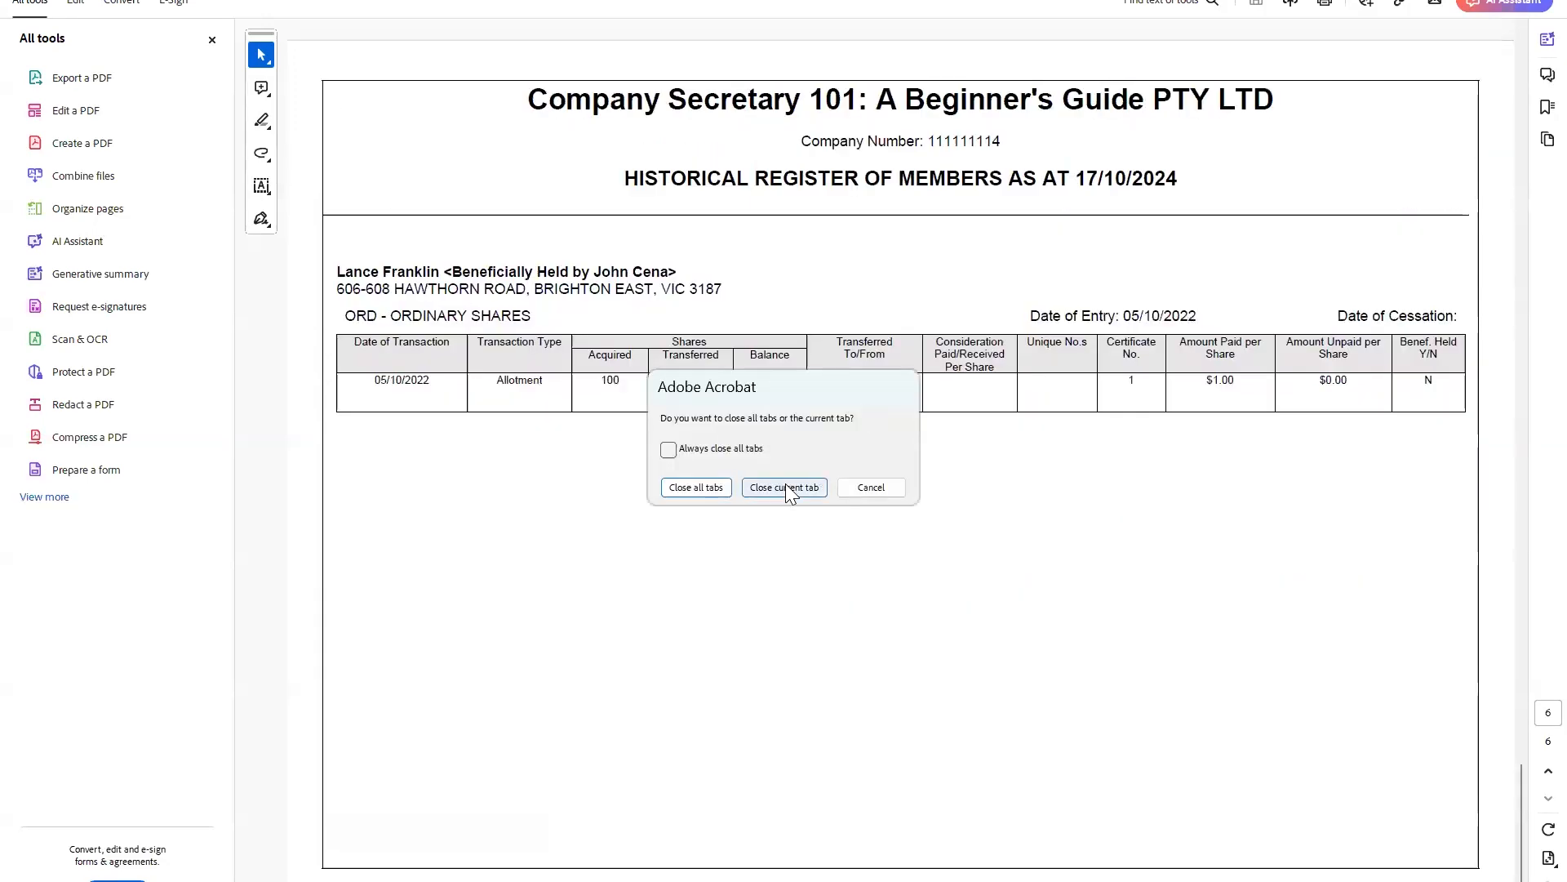
pyautogui.click(870, 487)
pyautogui.click(1457, 2)
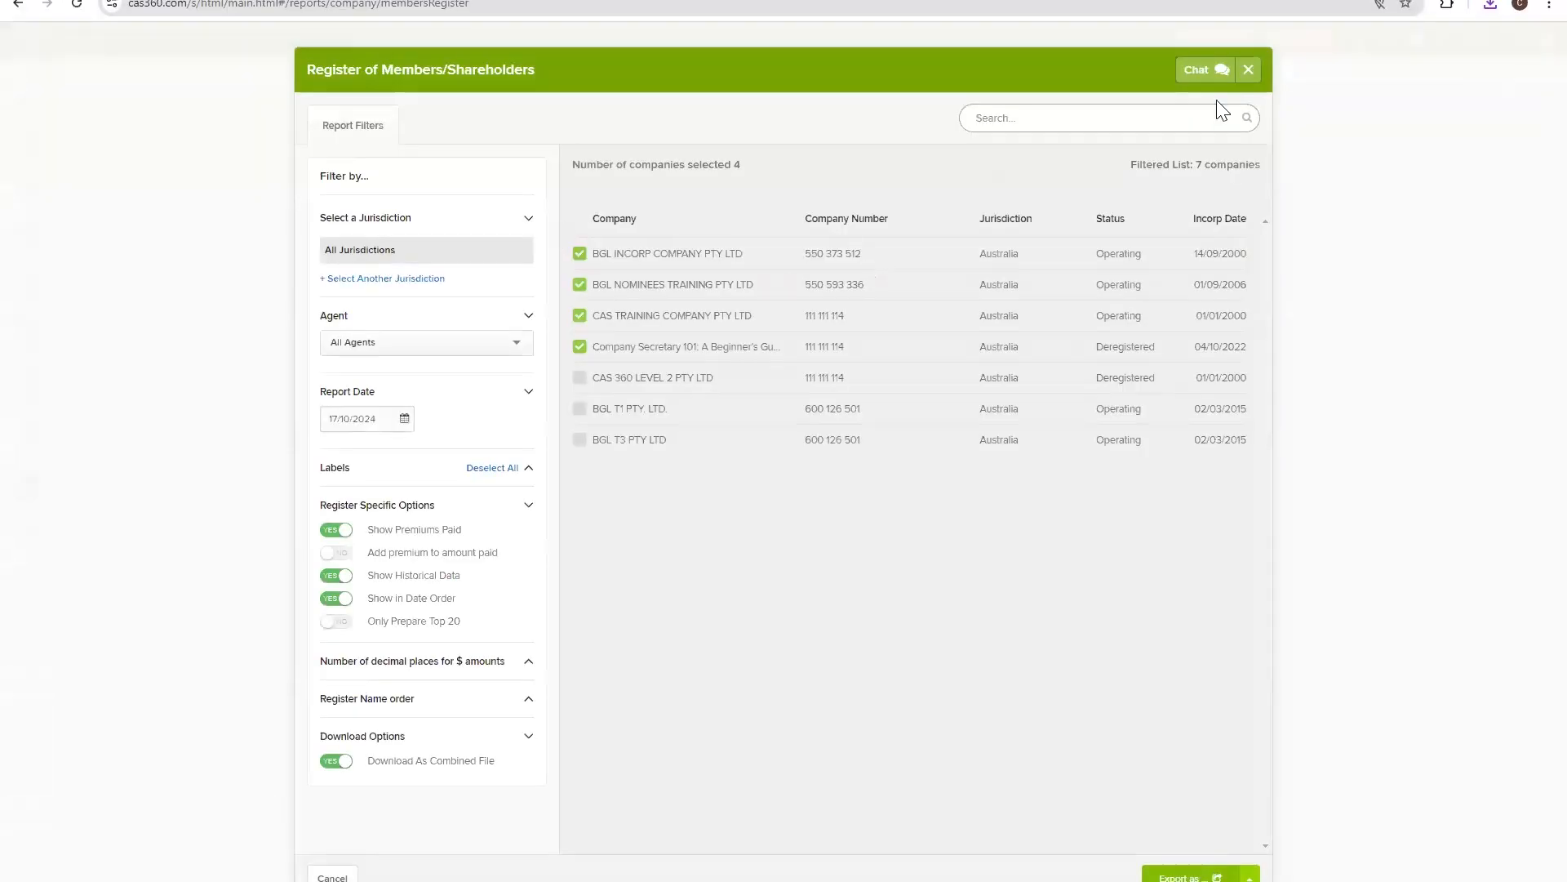
# Close the register report and open the Address Usage Report listing 210 addresses.
pyautogui.click(1249, 70)
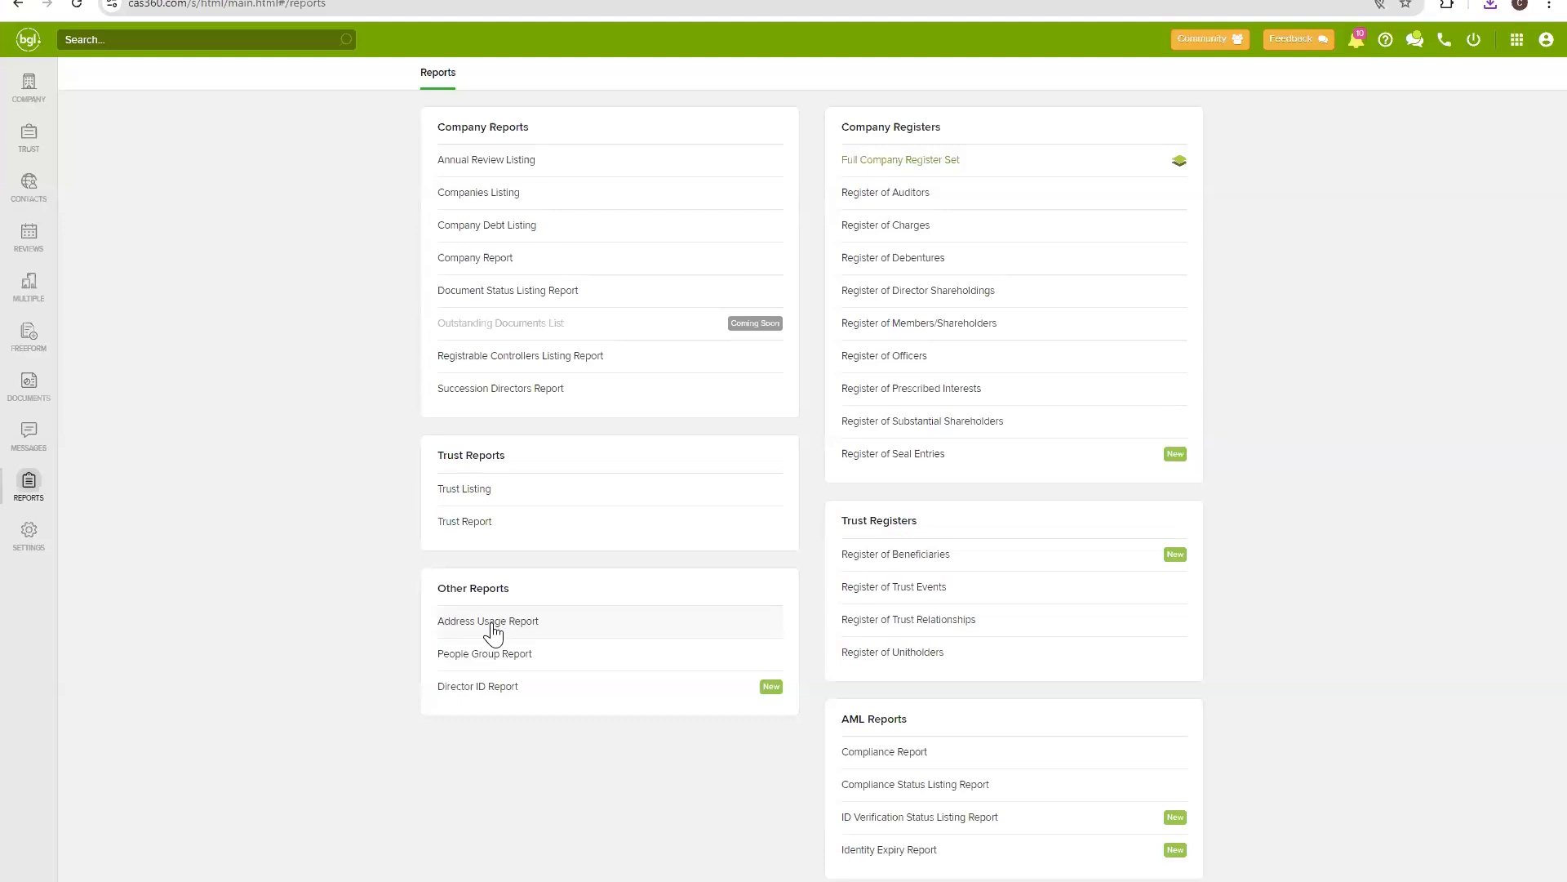
pyautogui.click(493, 623)
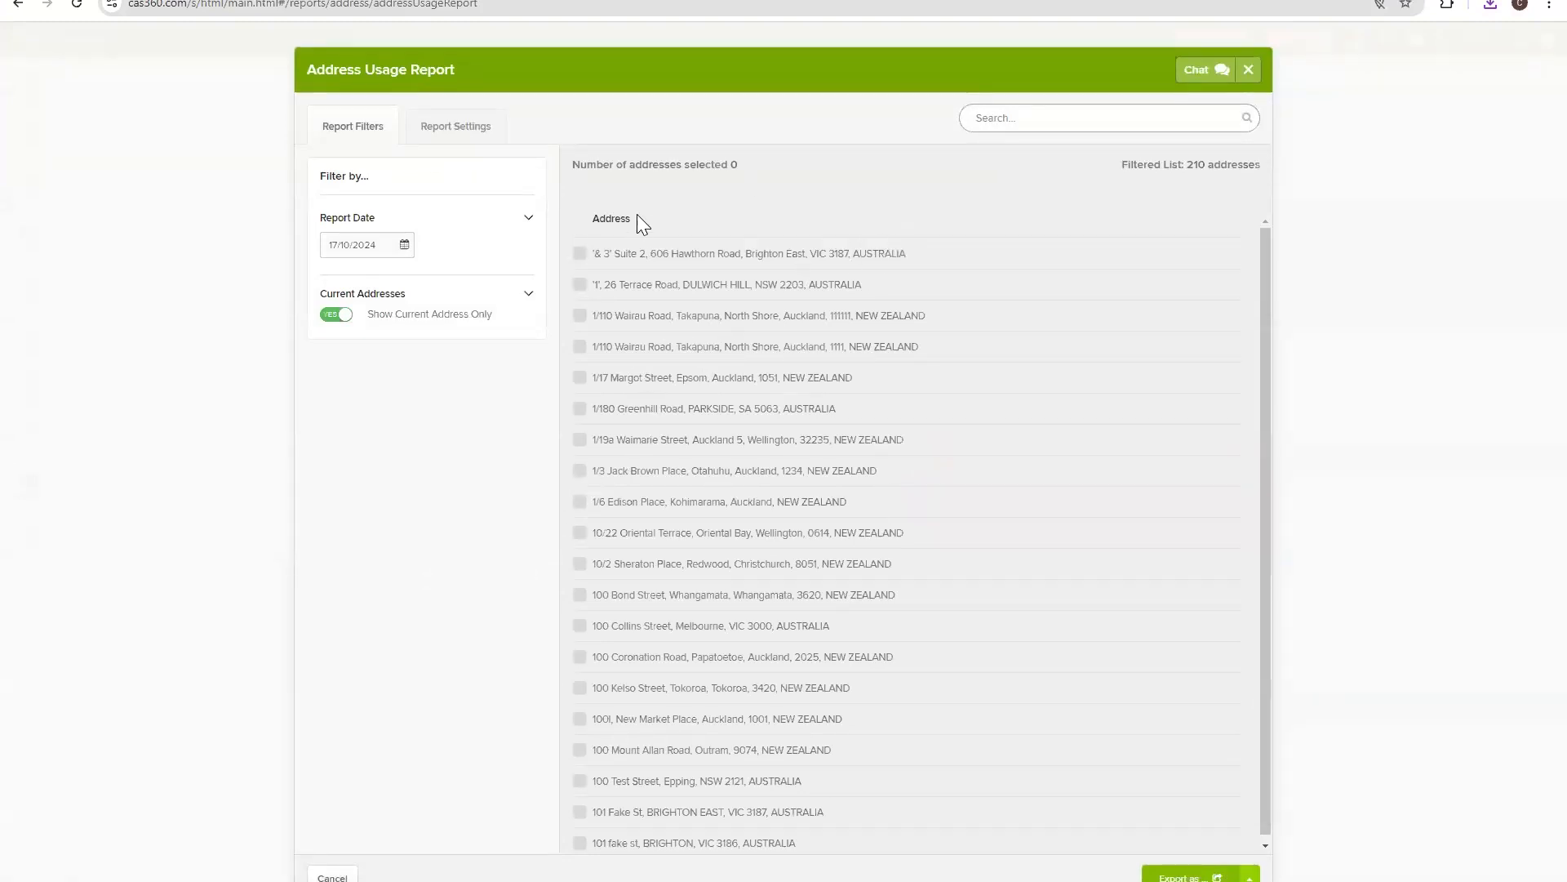
pyautogui.moveTo(1135, 164); pyautogui.dragTo(1255, 166)
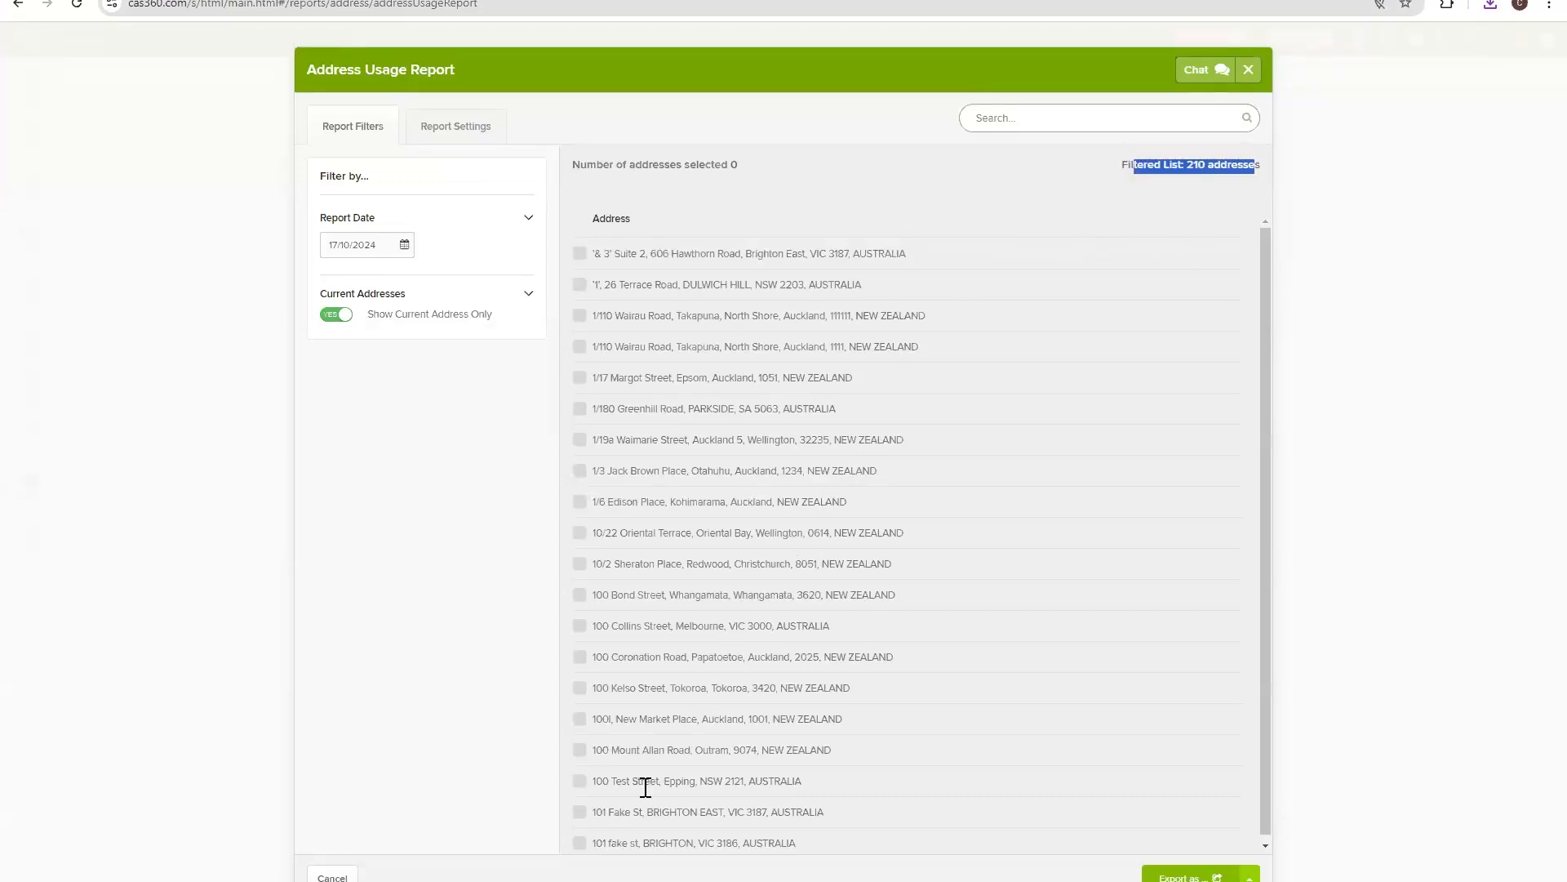
# Tick 101 Fake St, BRIGHTON EAST and export the address report as PDF.
pyautogui.click(578, 812)
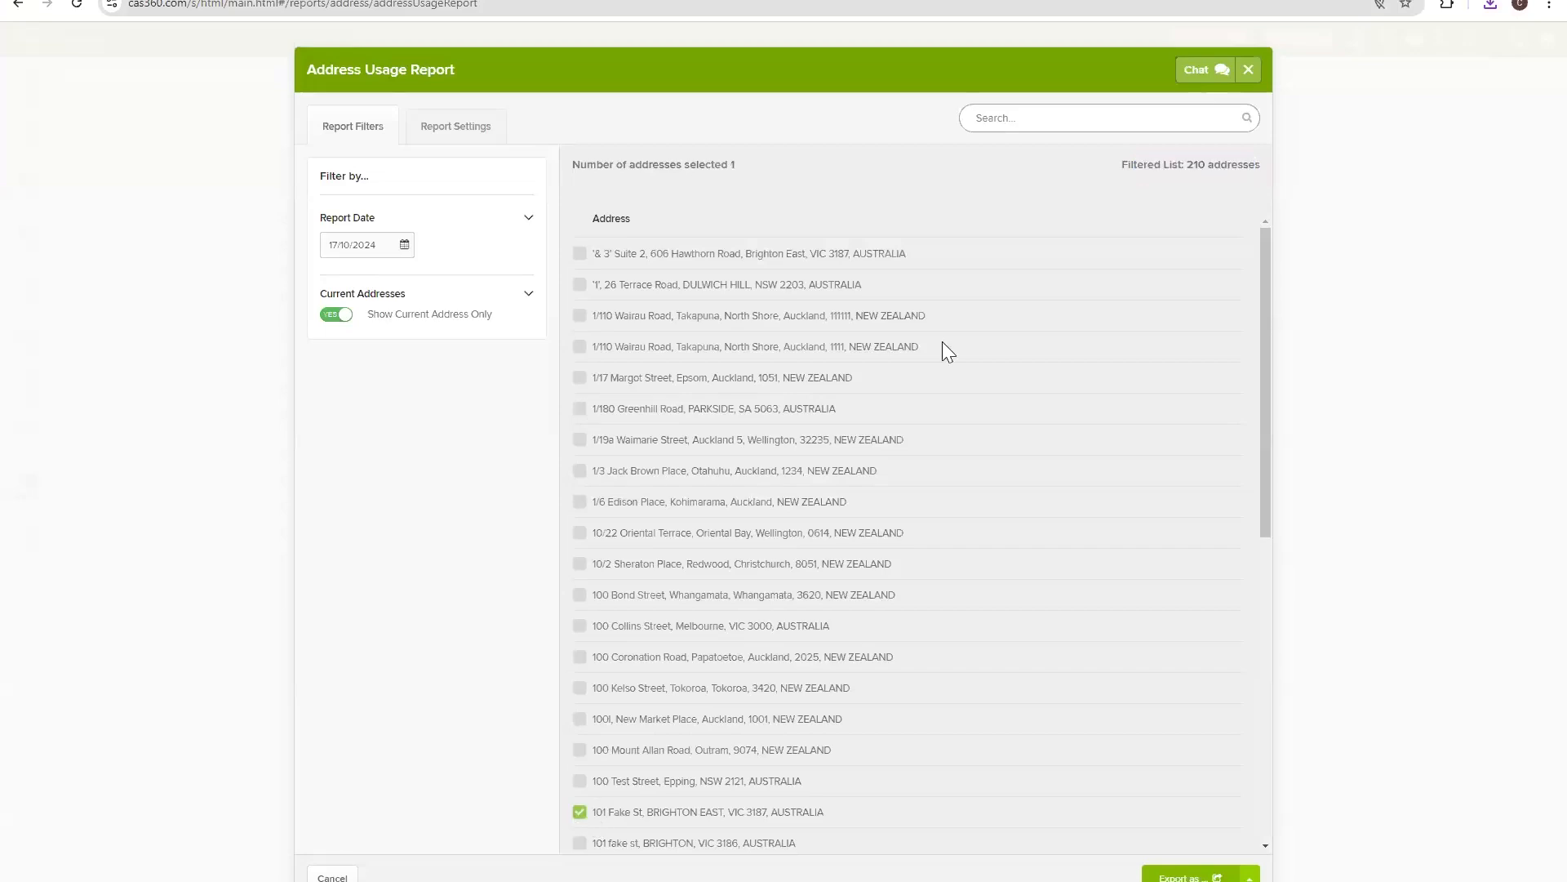
pyautogui.scroll(-10, 942, 341)
pyautogui.scroll(10, 943, 341)
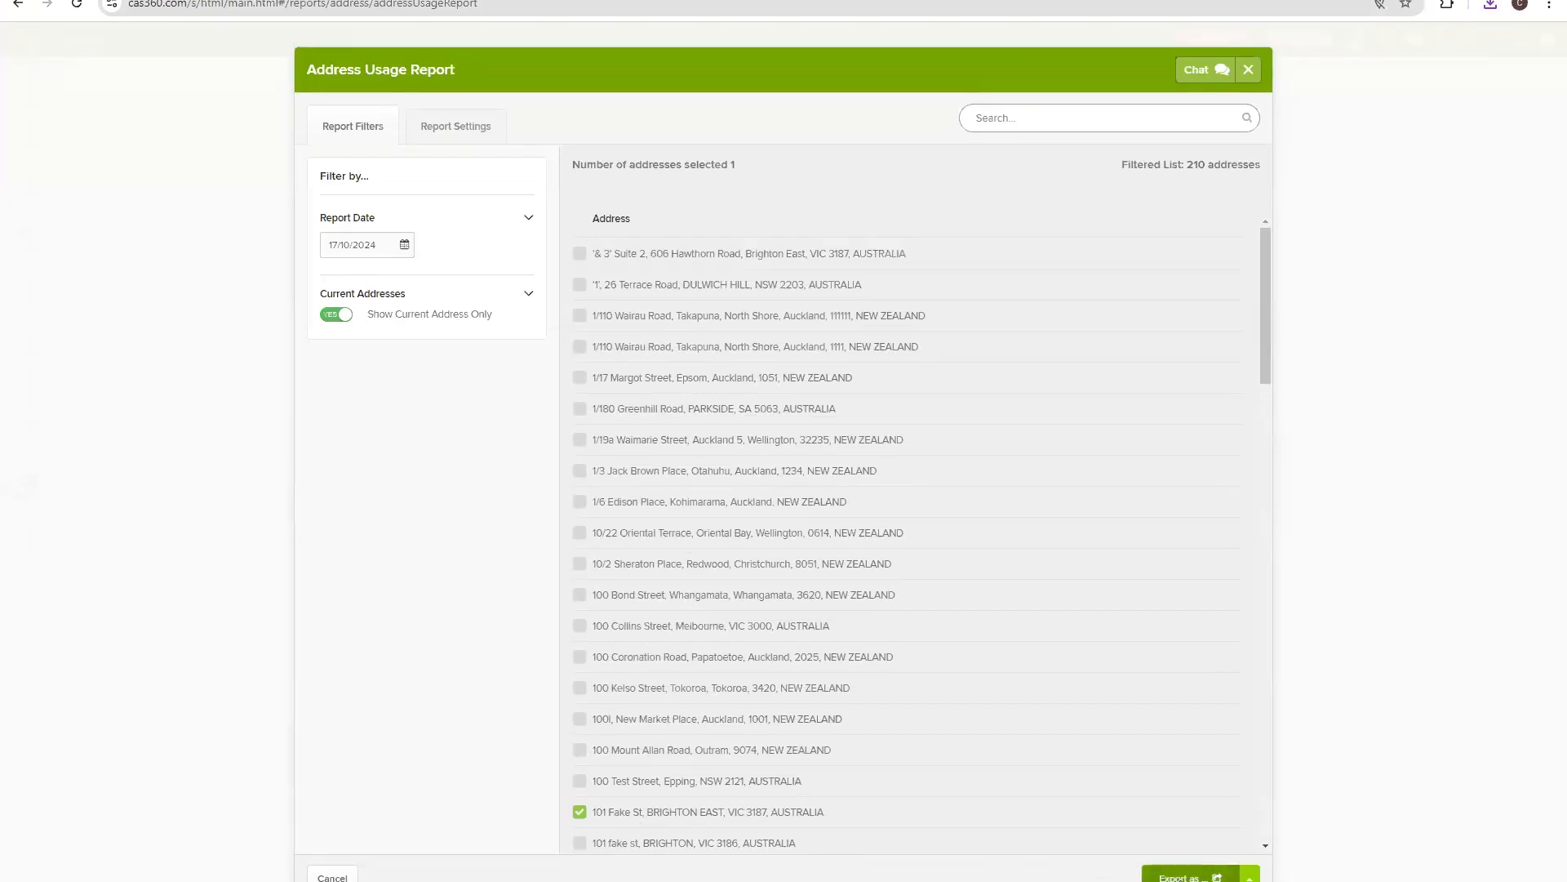
pyautogui.click(1175, 877)
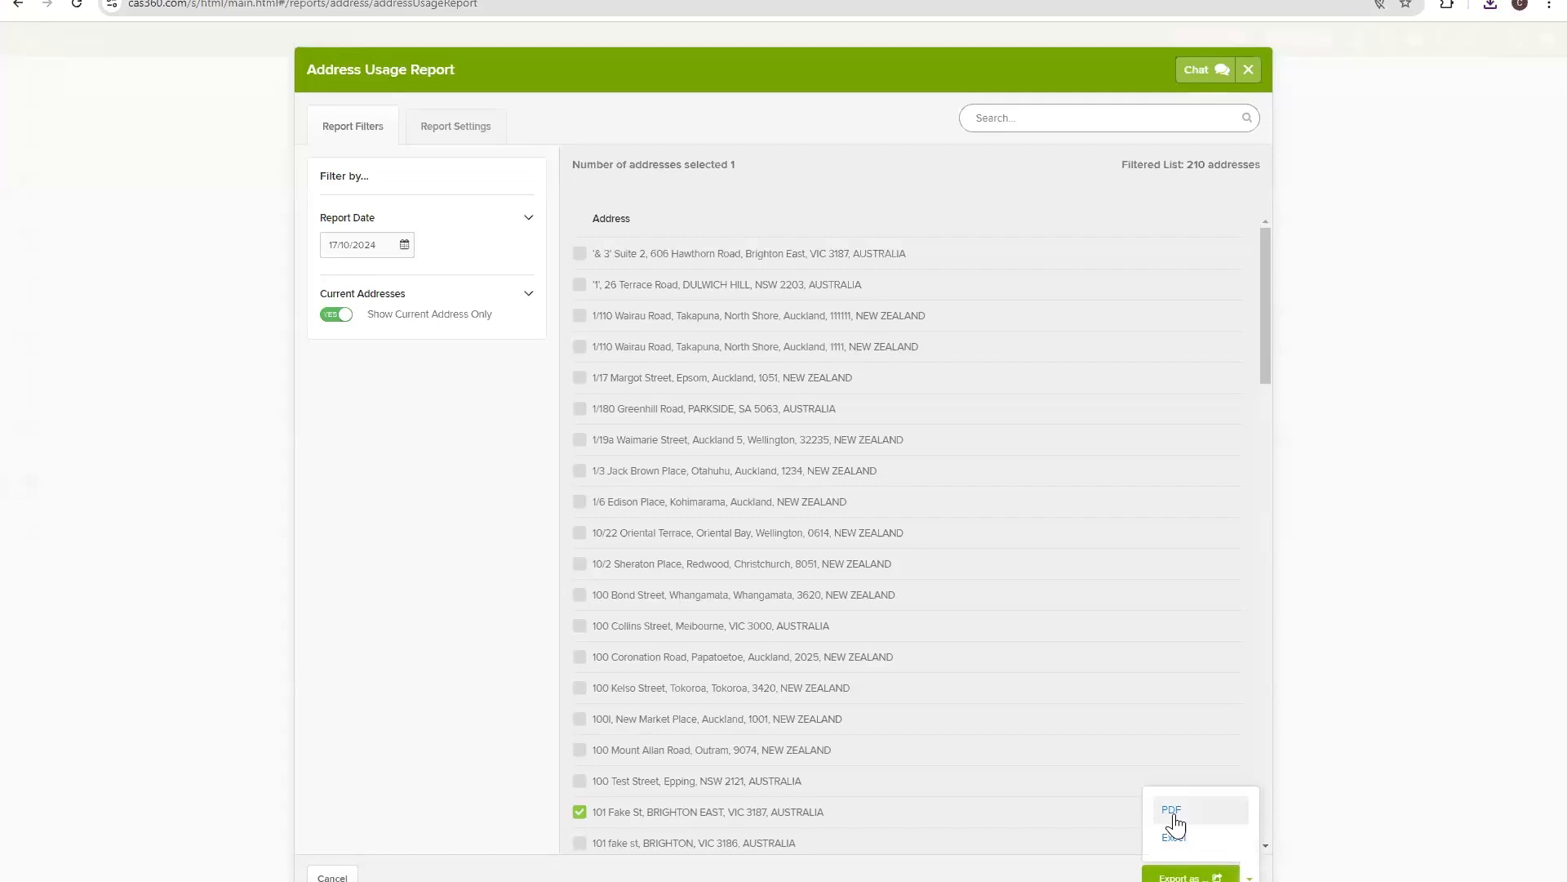
pyautogui.click(1173, 811)
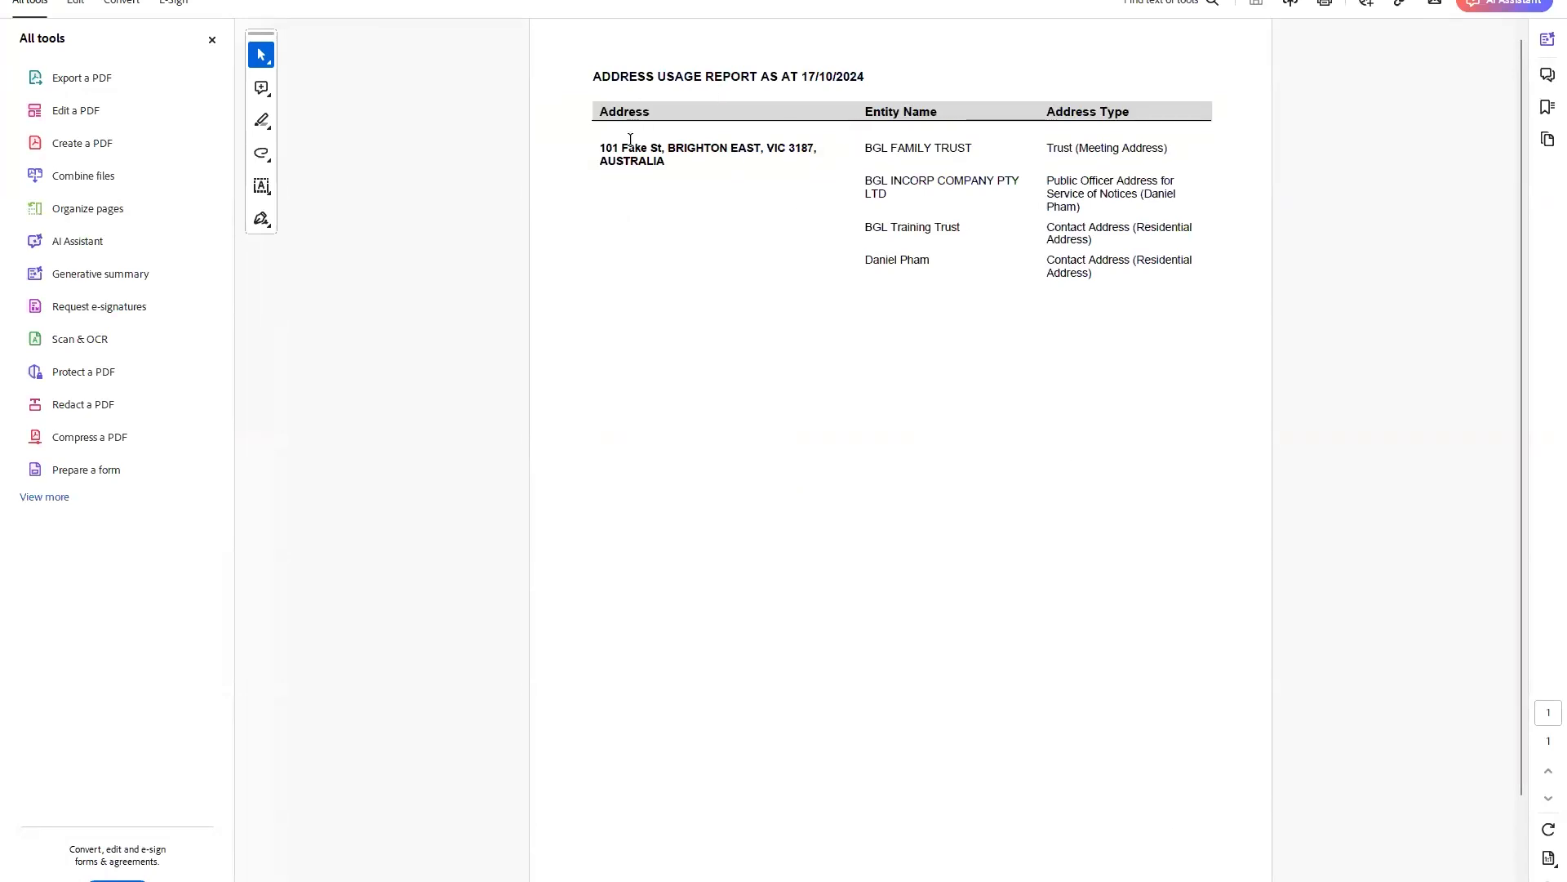
# Review the 101 Fake St address, its four entities and their address types, then minimize Acrobat.
pyautogui.moveTo(601, 148); pyautogui.dragTo(817, 152)
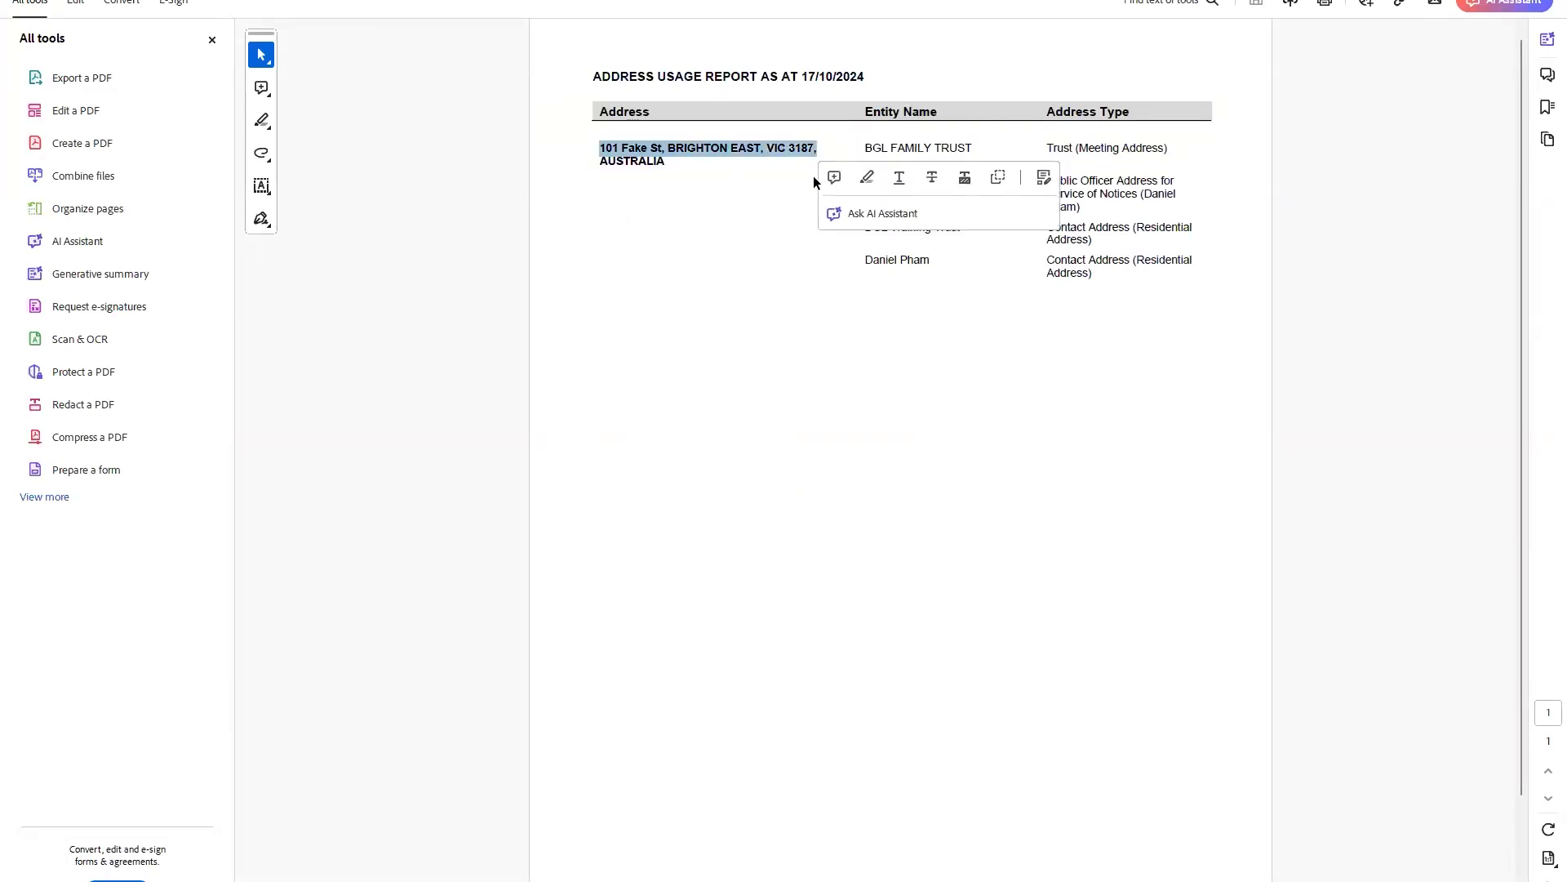
pyautogui.click(738, 179)
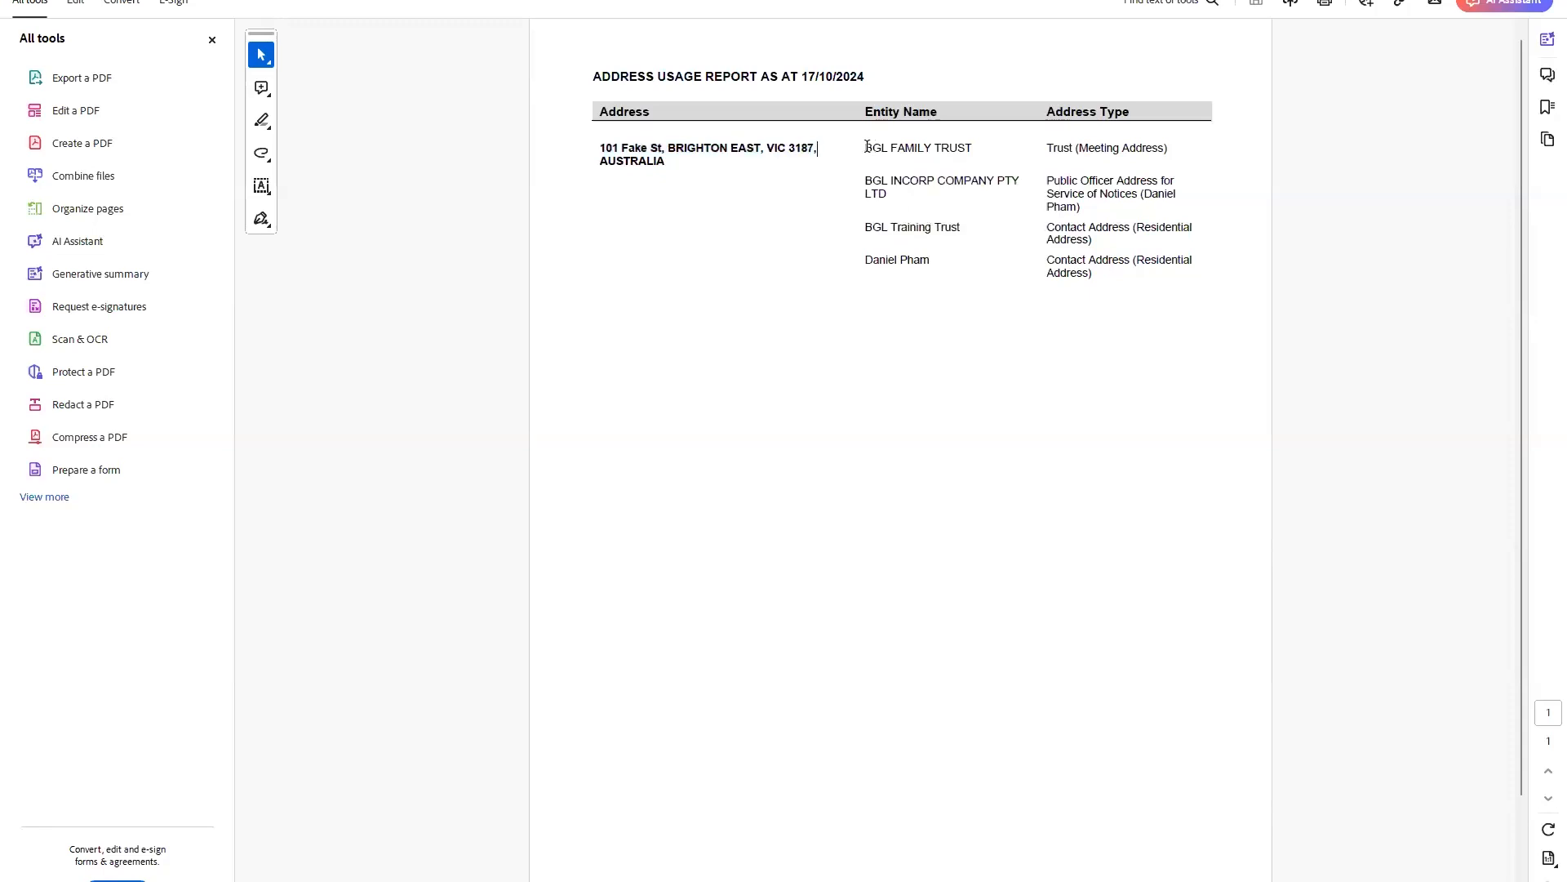
pyautogui.moveTo(881, 147); pyautogui.dragTo(1048, 188)
pyautogui.moveTo(865, 227); pyautogui.dragTo(961, 229)
pyautogui.moveTo(865, 259); pyautogui.dragTo(938, 260)
pyautogui.click(929, 278)
pyautogui.moveTo(1046, 260); pyautogui.dragTo(1193, 261)
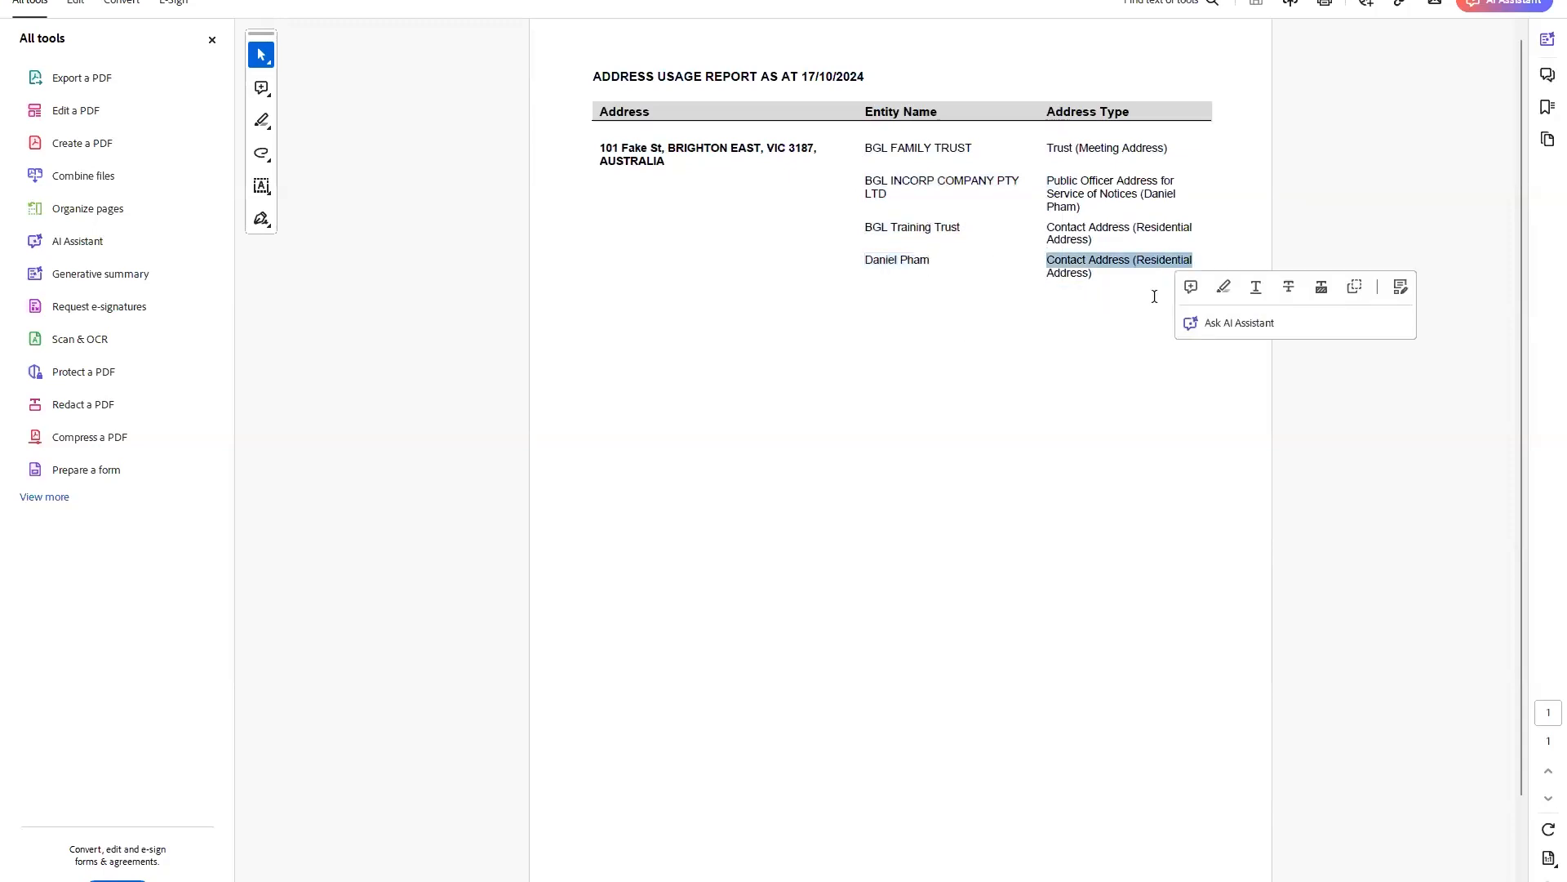
pyautogui.click(1095, 271)
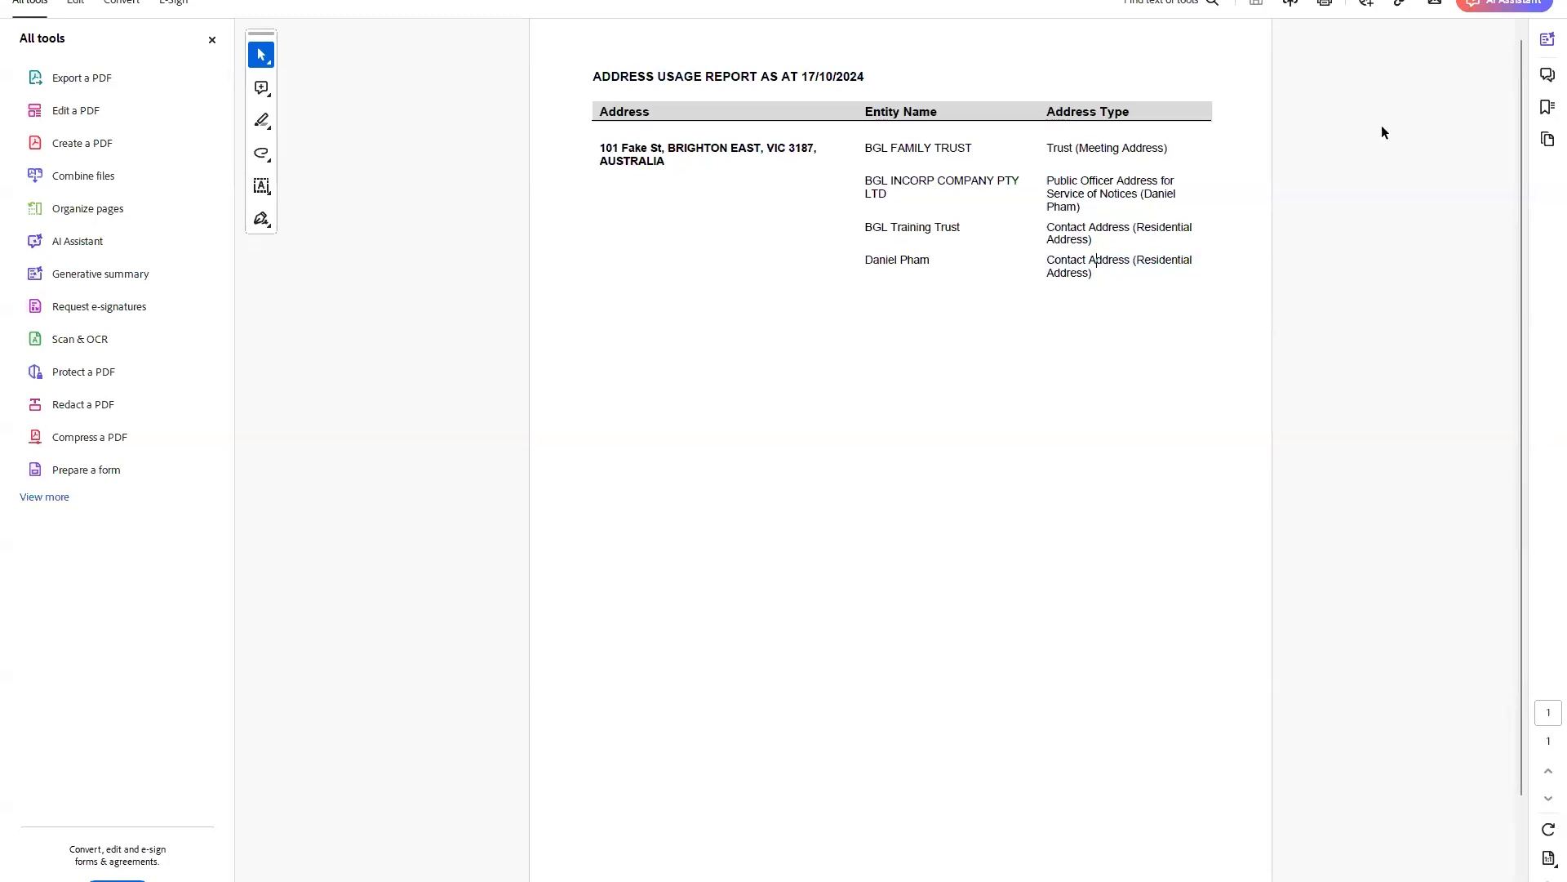
pyautogui.moveTo(935, 265); pyautogui.dragTo(836, 270)
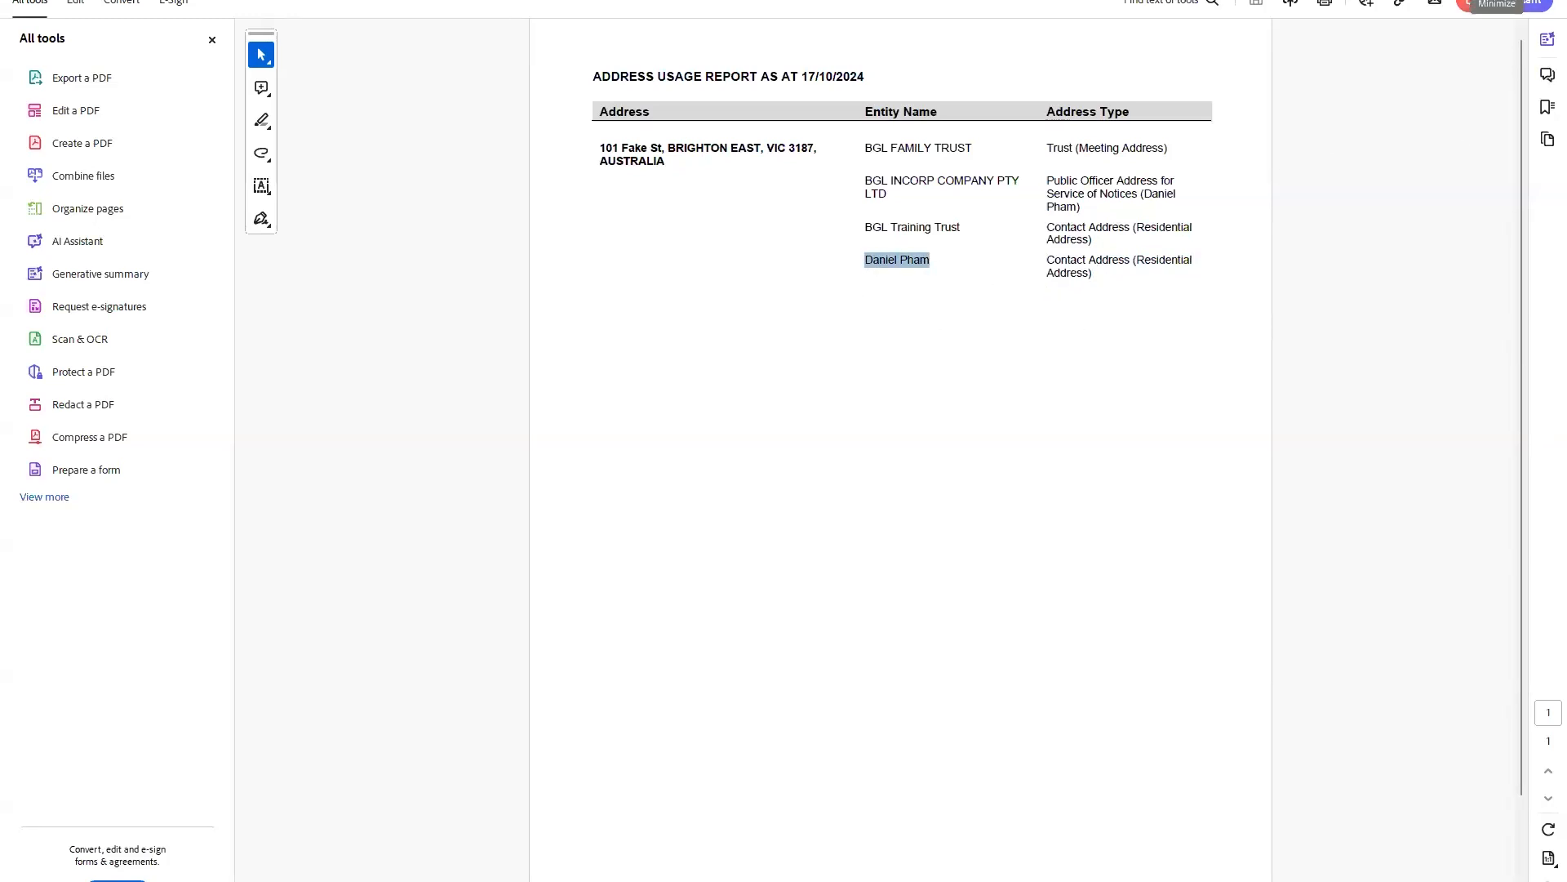
pyautogui.click(1469, 1)
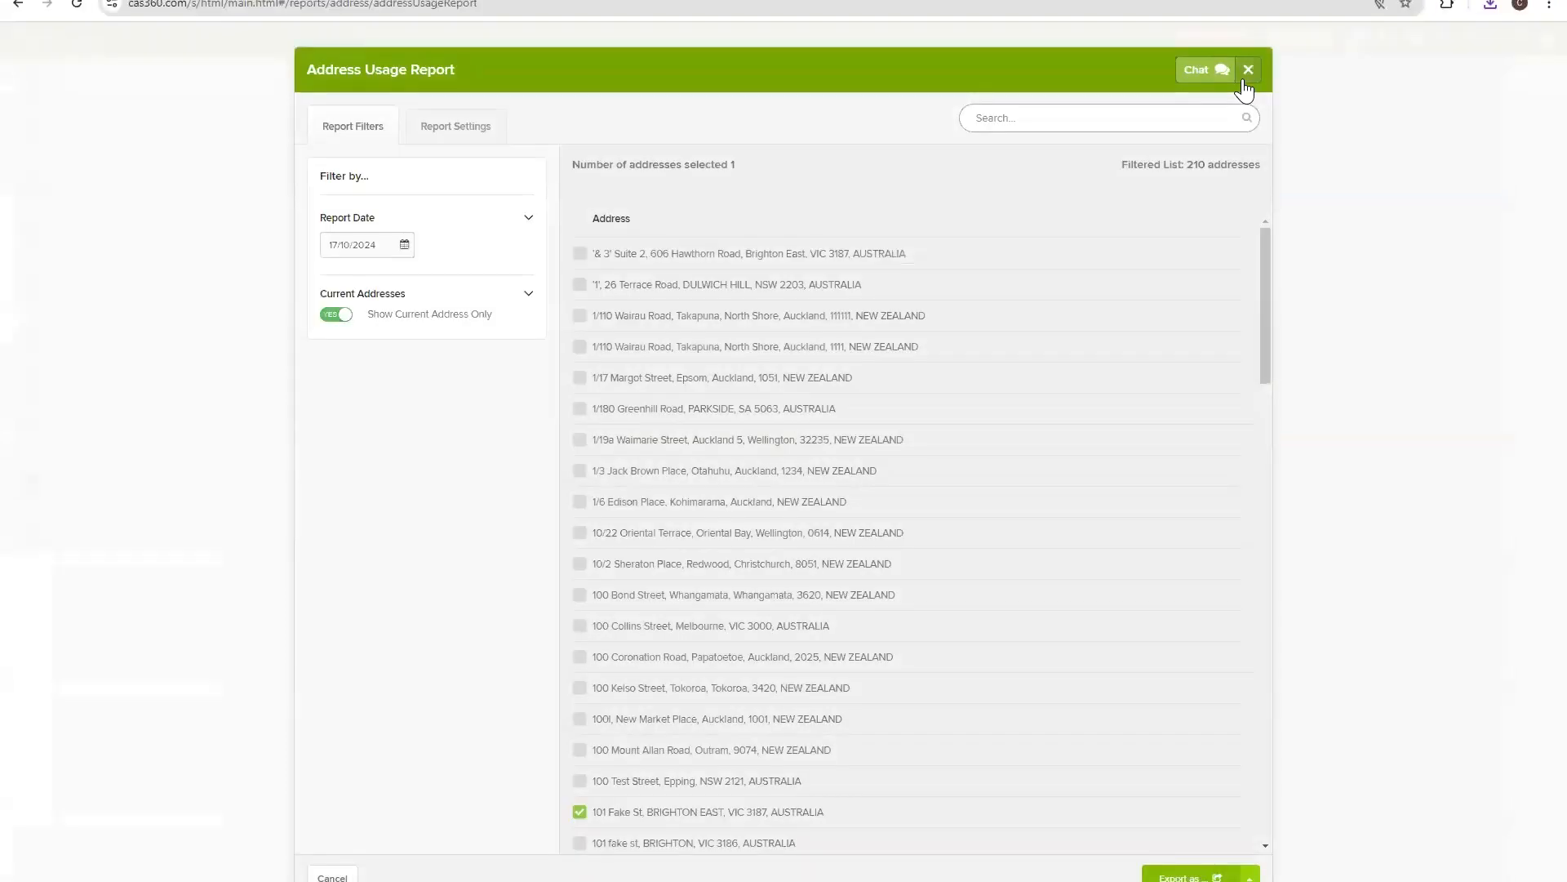
# Close the Address Usage Report and view the three companies with pending changes on Multiple Changes.
pyautogui.click(1246, 75)
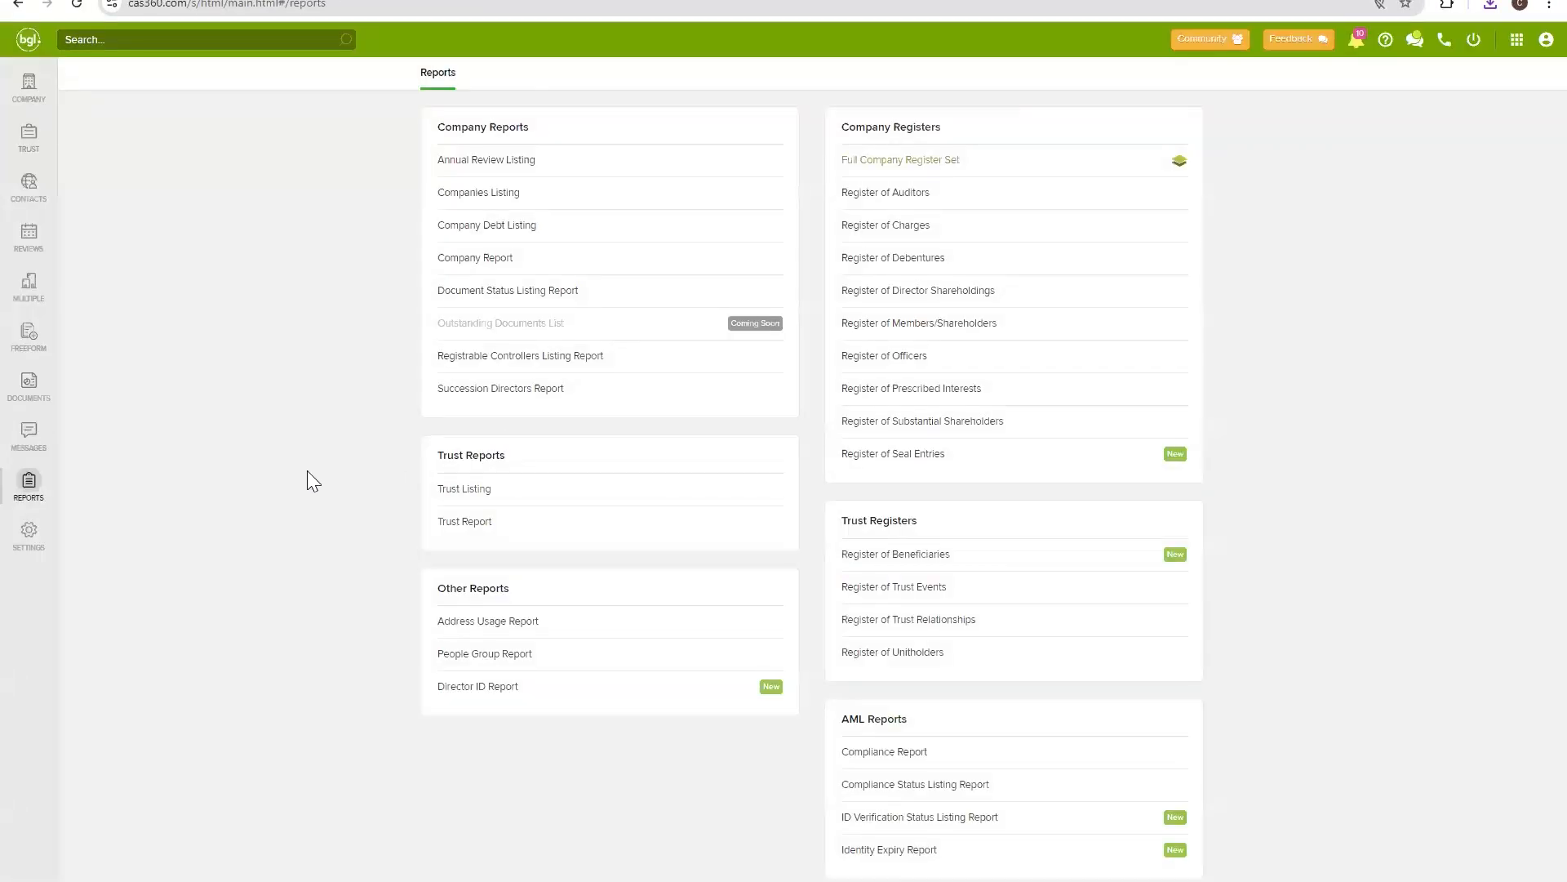
pyautogui.click(36, 299)
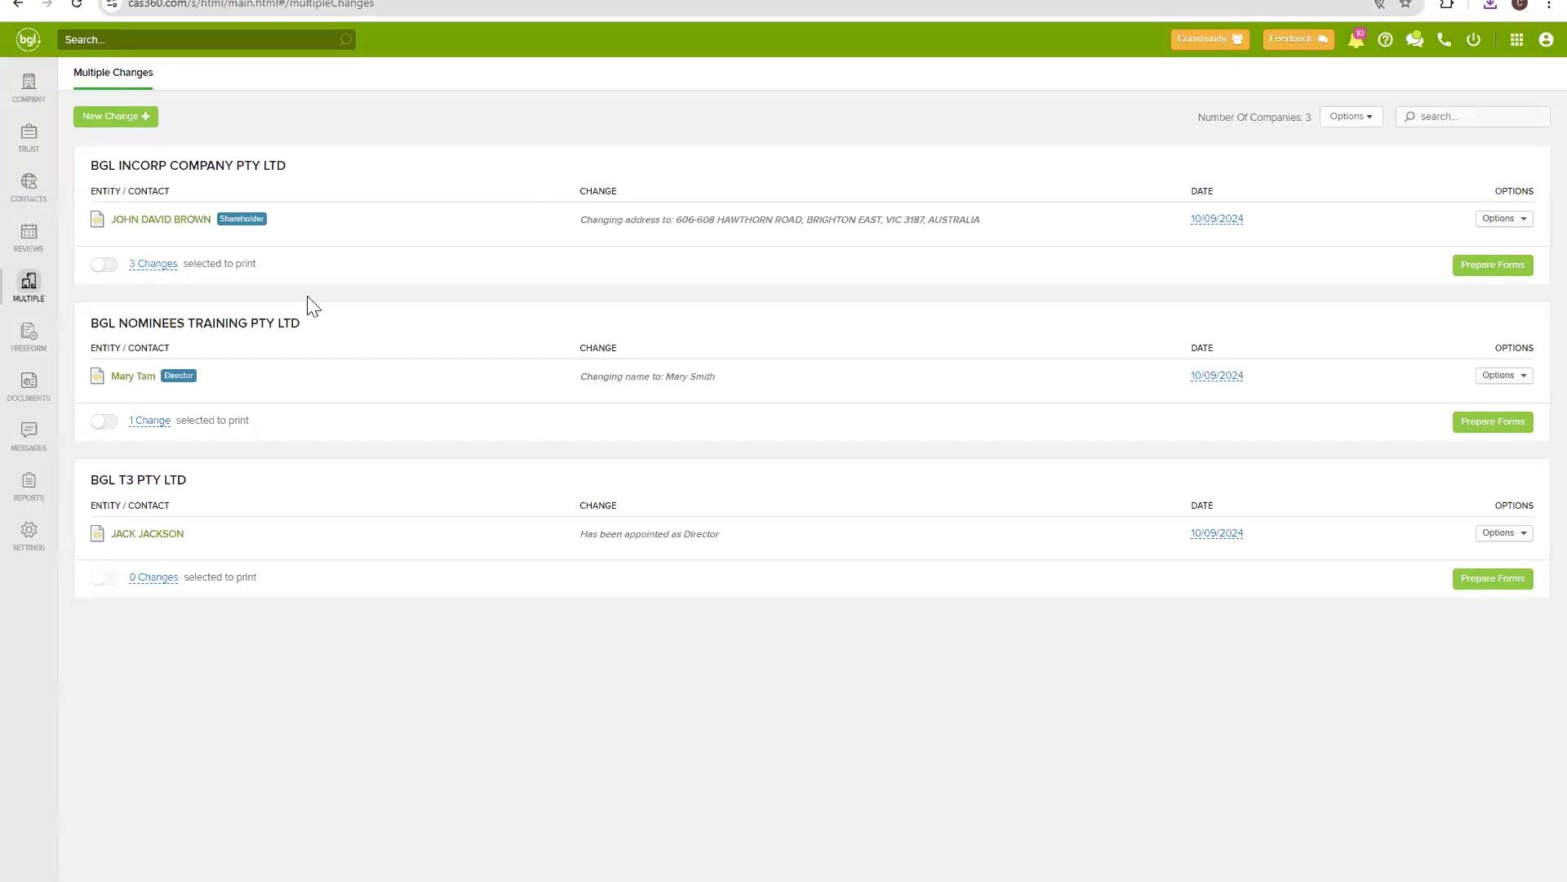
# Start a new Contact Address change and choose the contact whose address is changing.
pyautogui.click(130, 131)
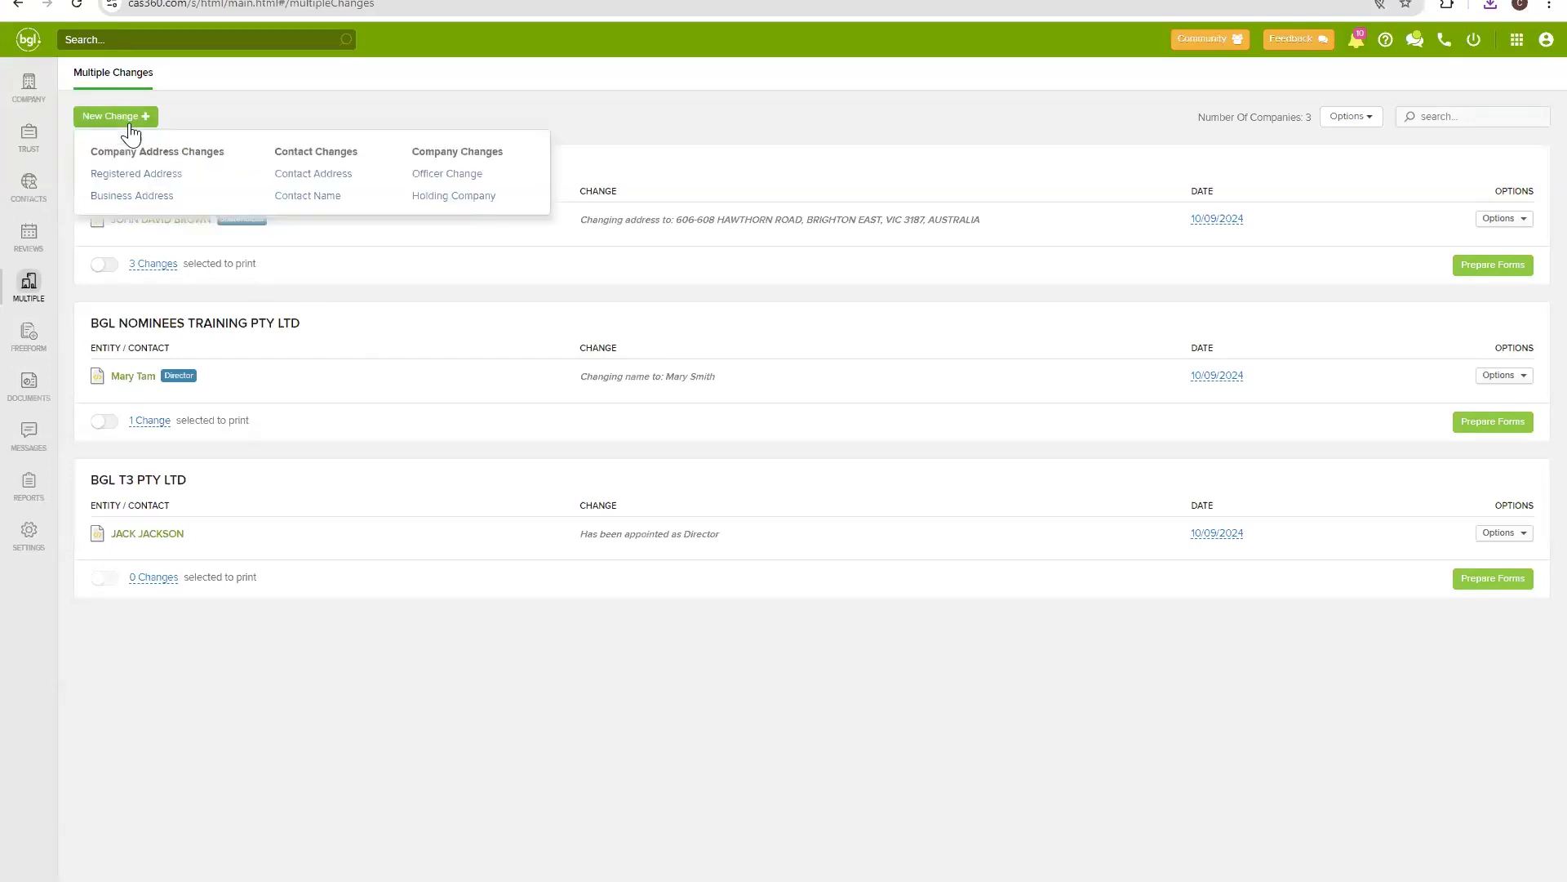
pyautogui.click(310, 174)
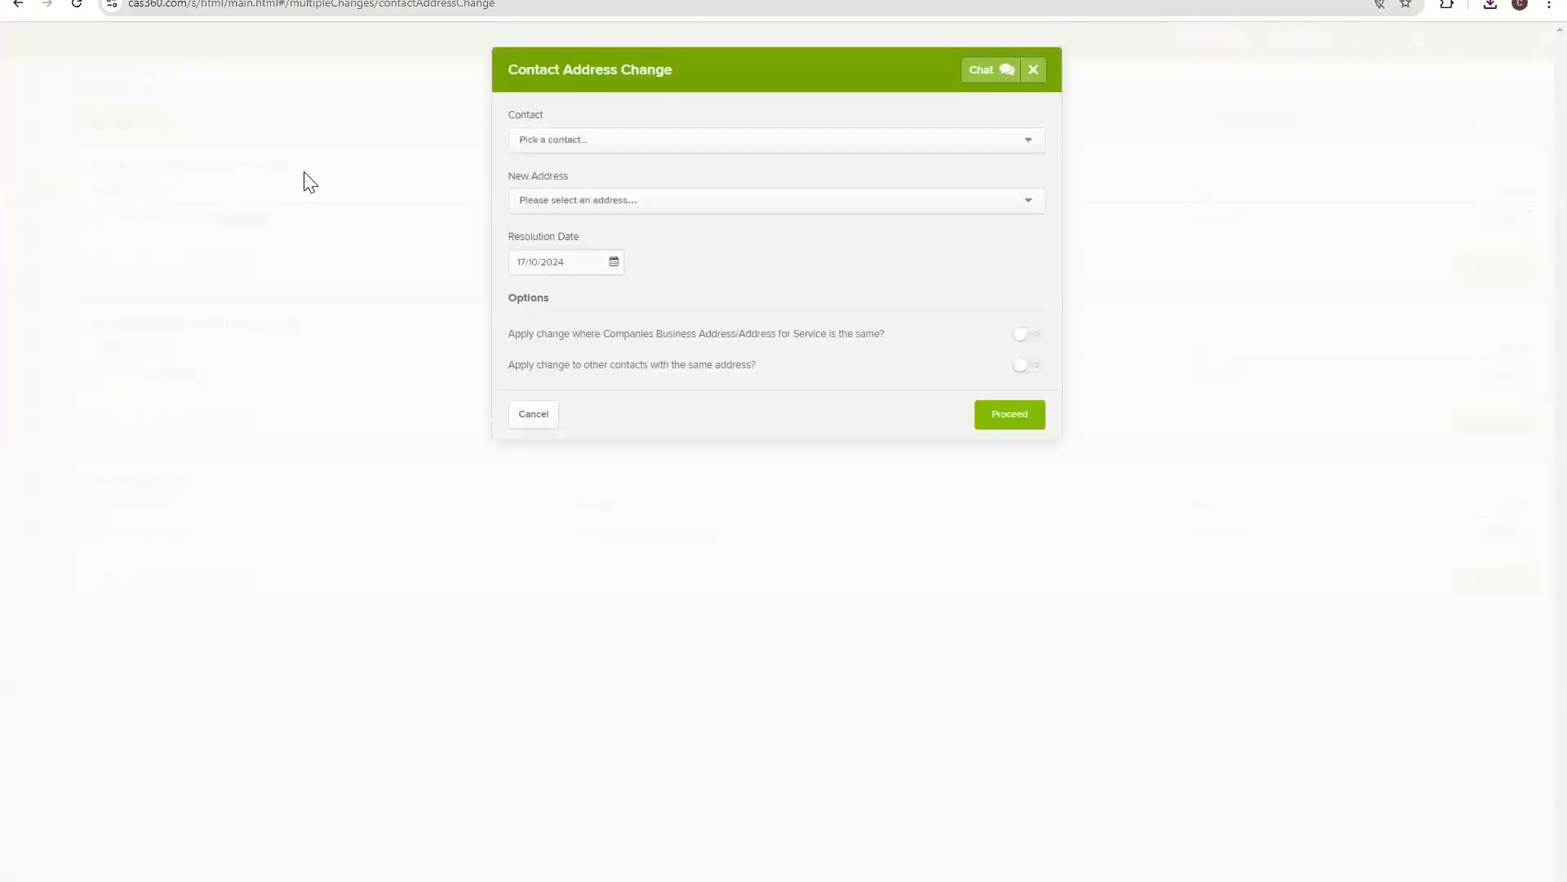
pyautogui.click(845, 149)
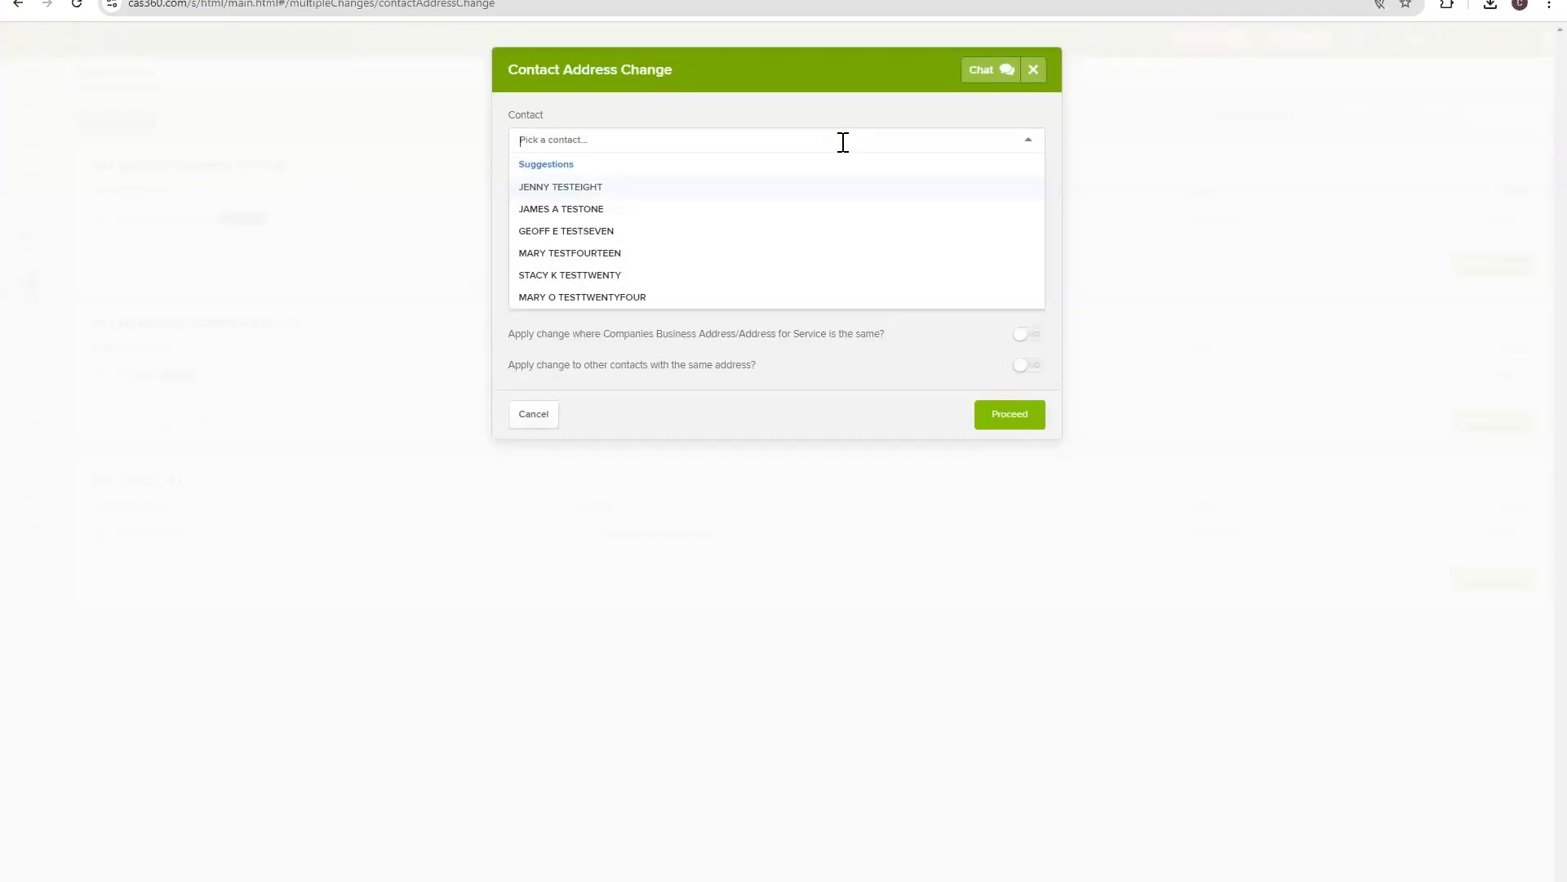
pyautogui.write('Da')
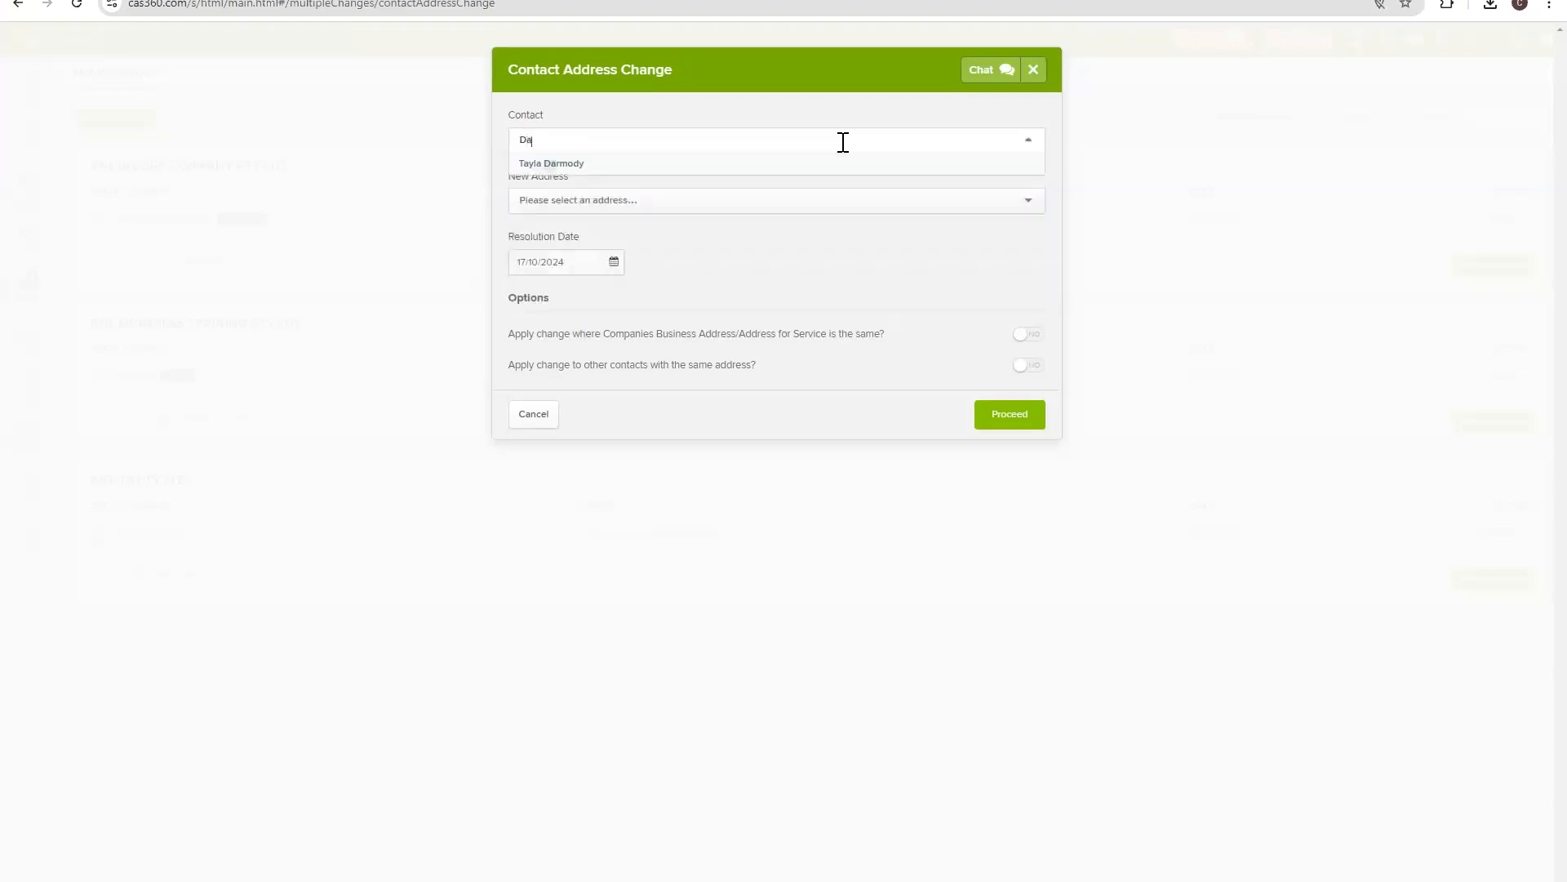
pyautogui.write('niel')
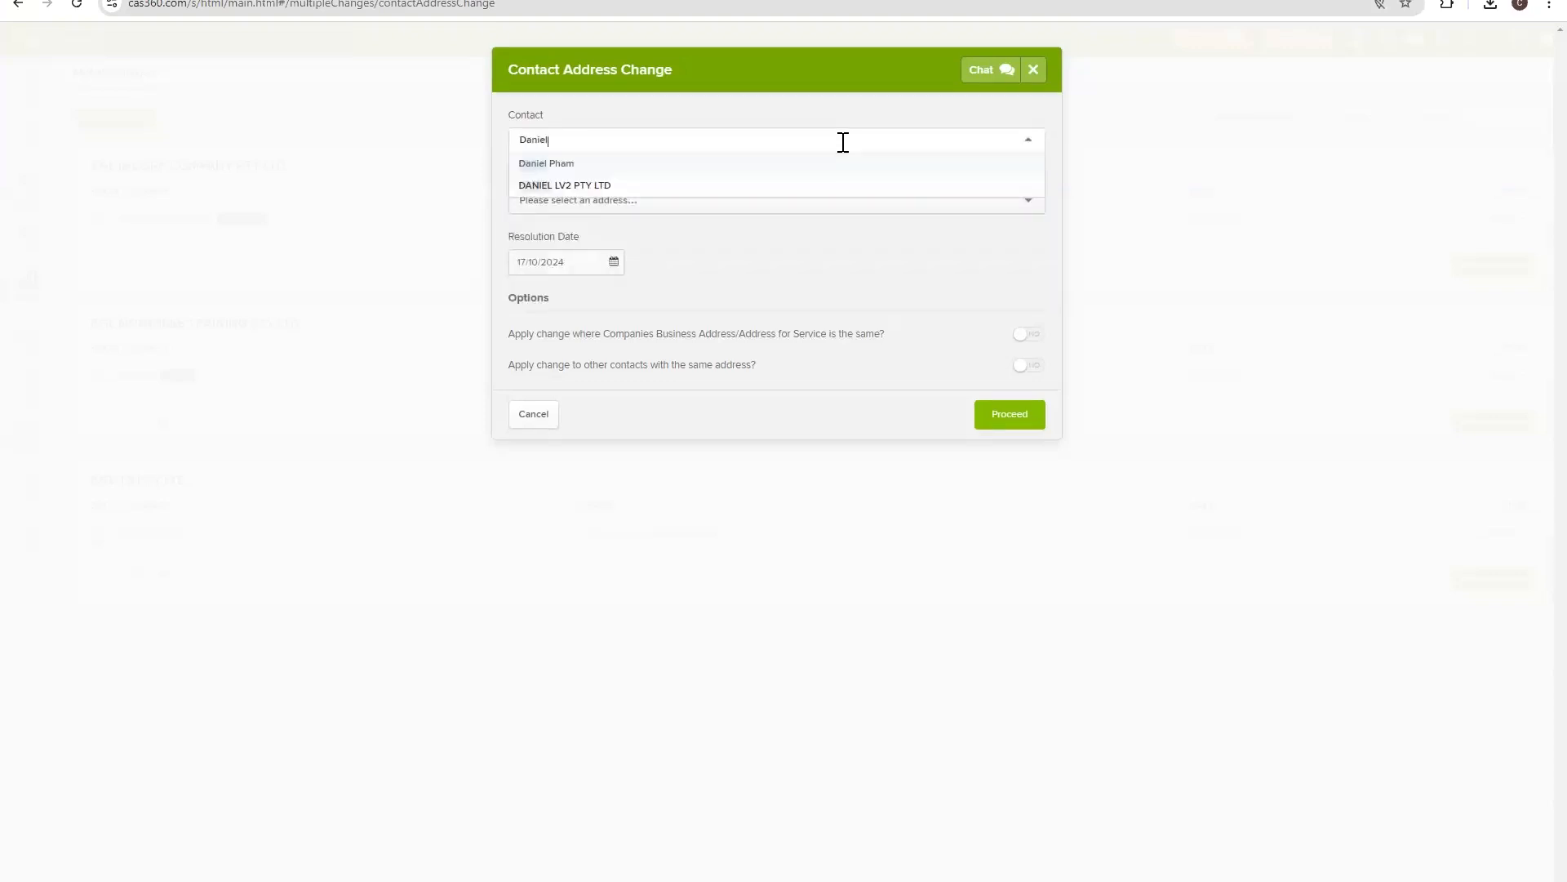
pyautogui.click(735, 162)
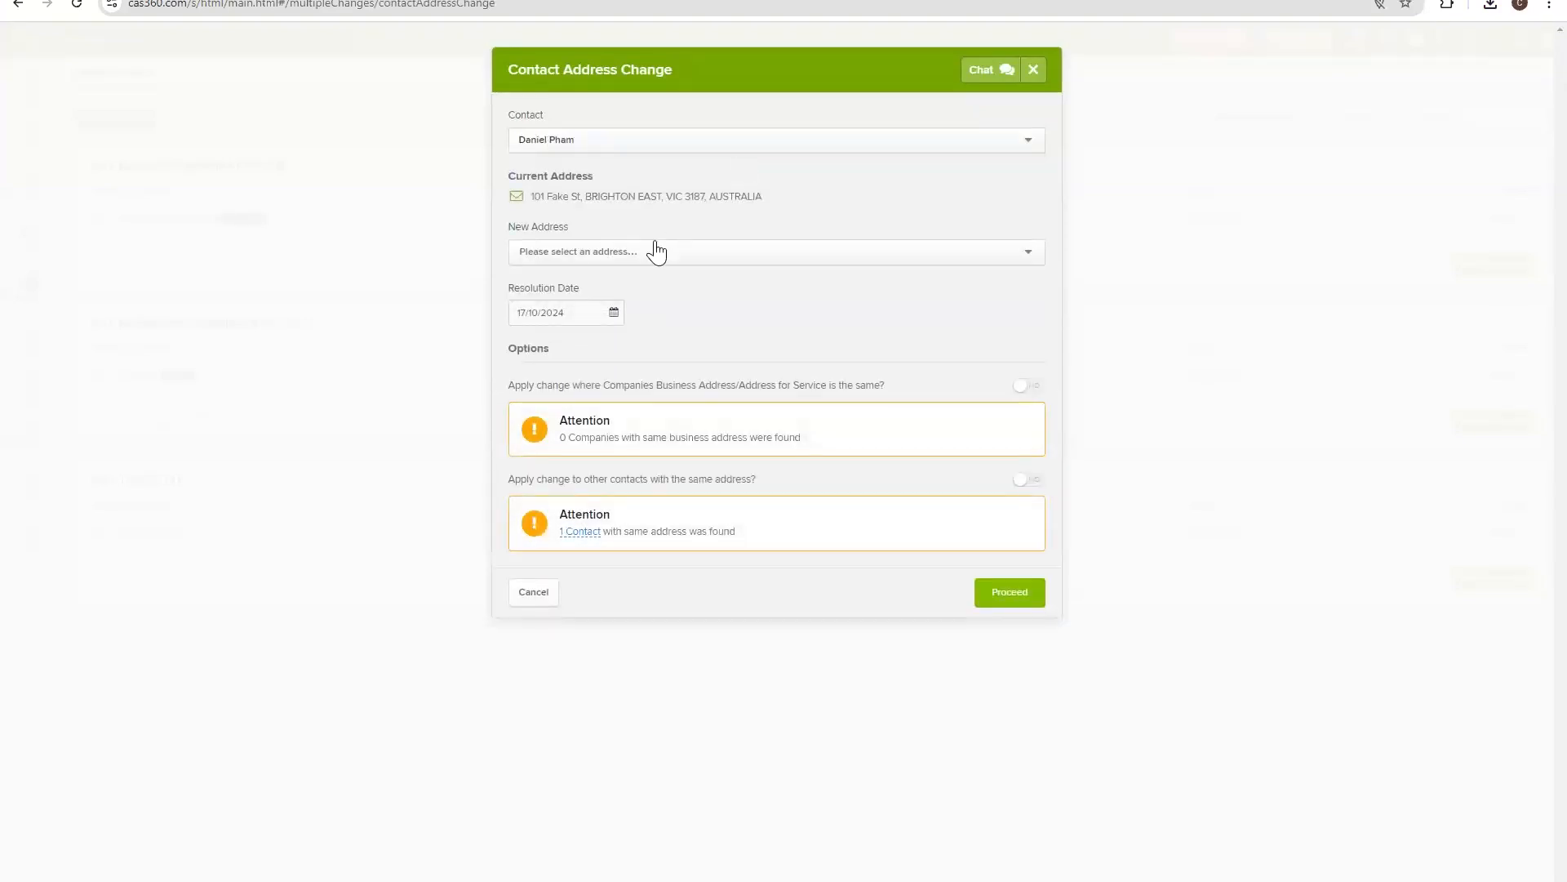
# Replace the contact's current address with the suggested new address, leaving other same-address contacts on NO.
pyautogui.tripleClick(729, 197)
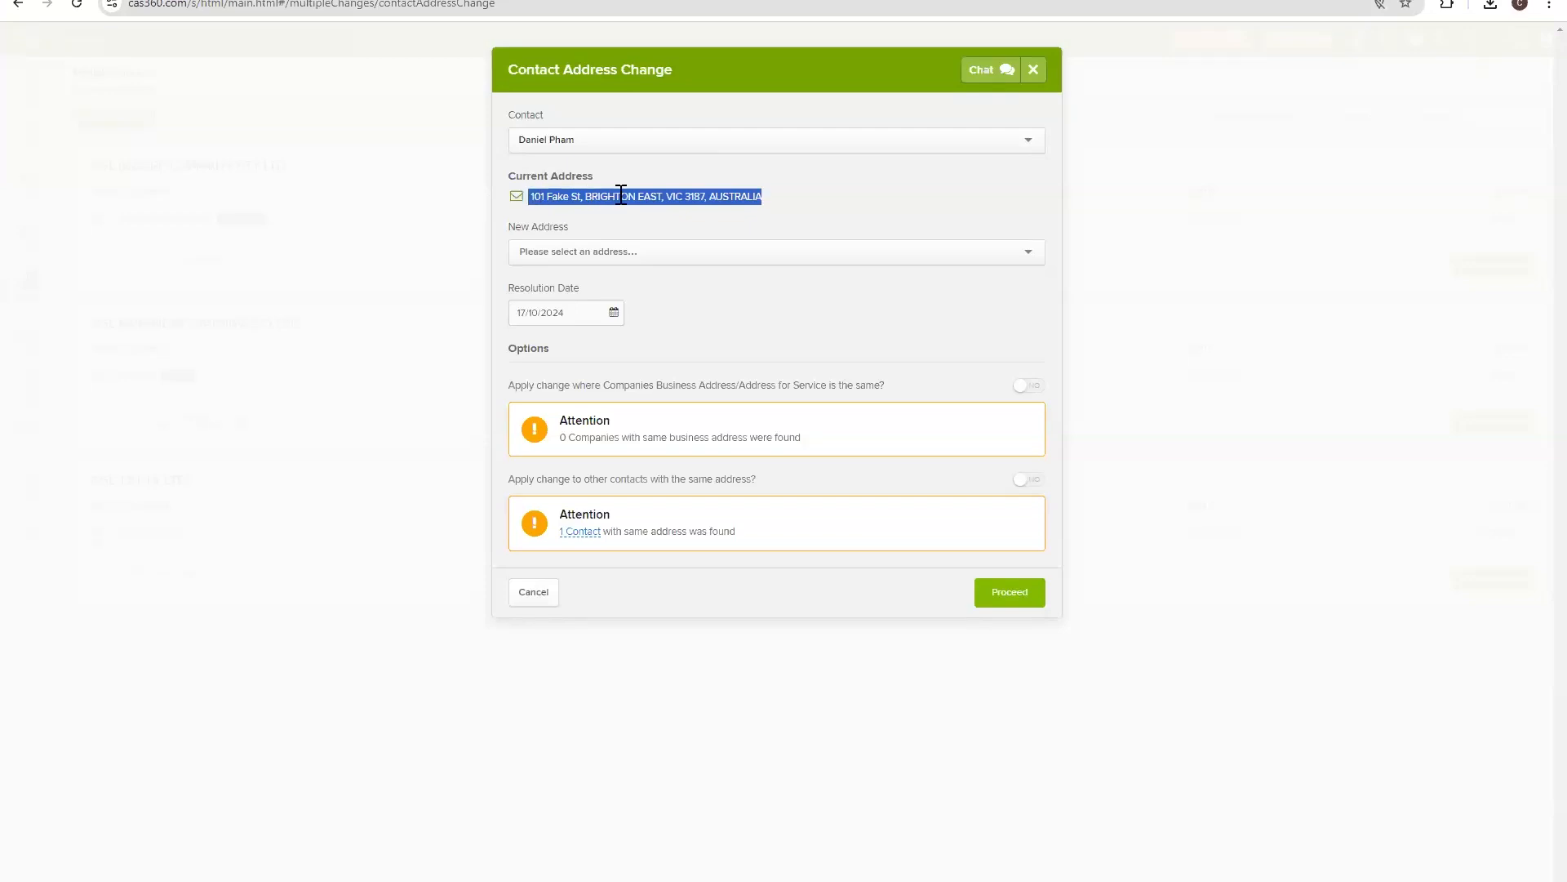
pyautogui.click(657, 204)
pyautogui.click(671, 249)
pyautogui.write('606')
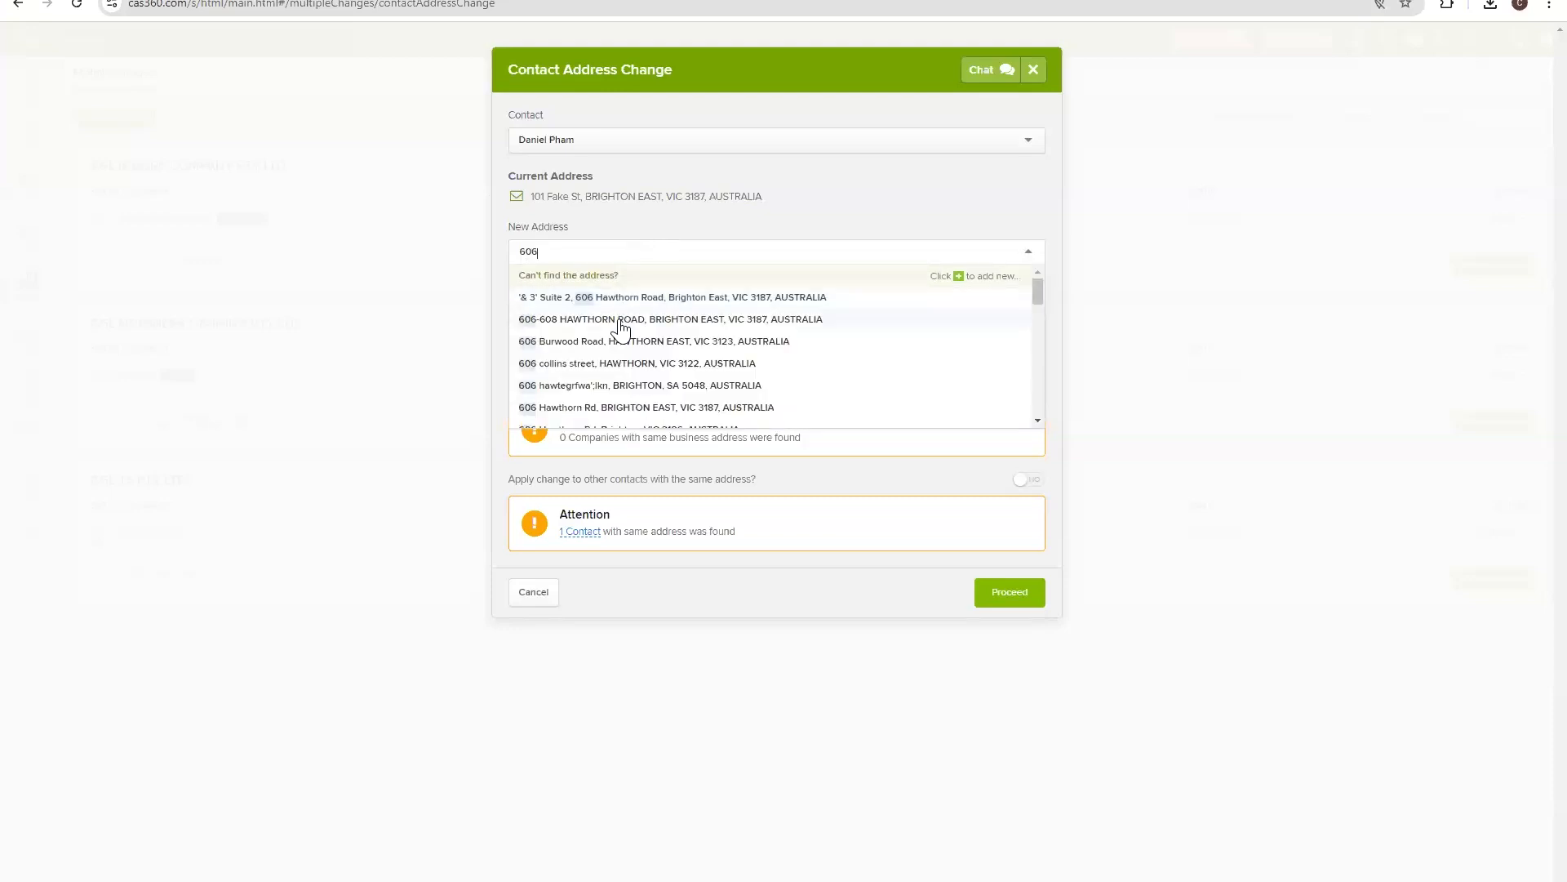
pyautogui.click(620, 319)
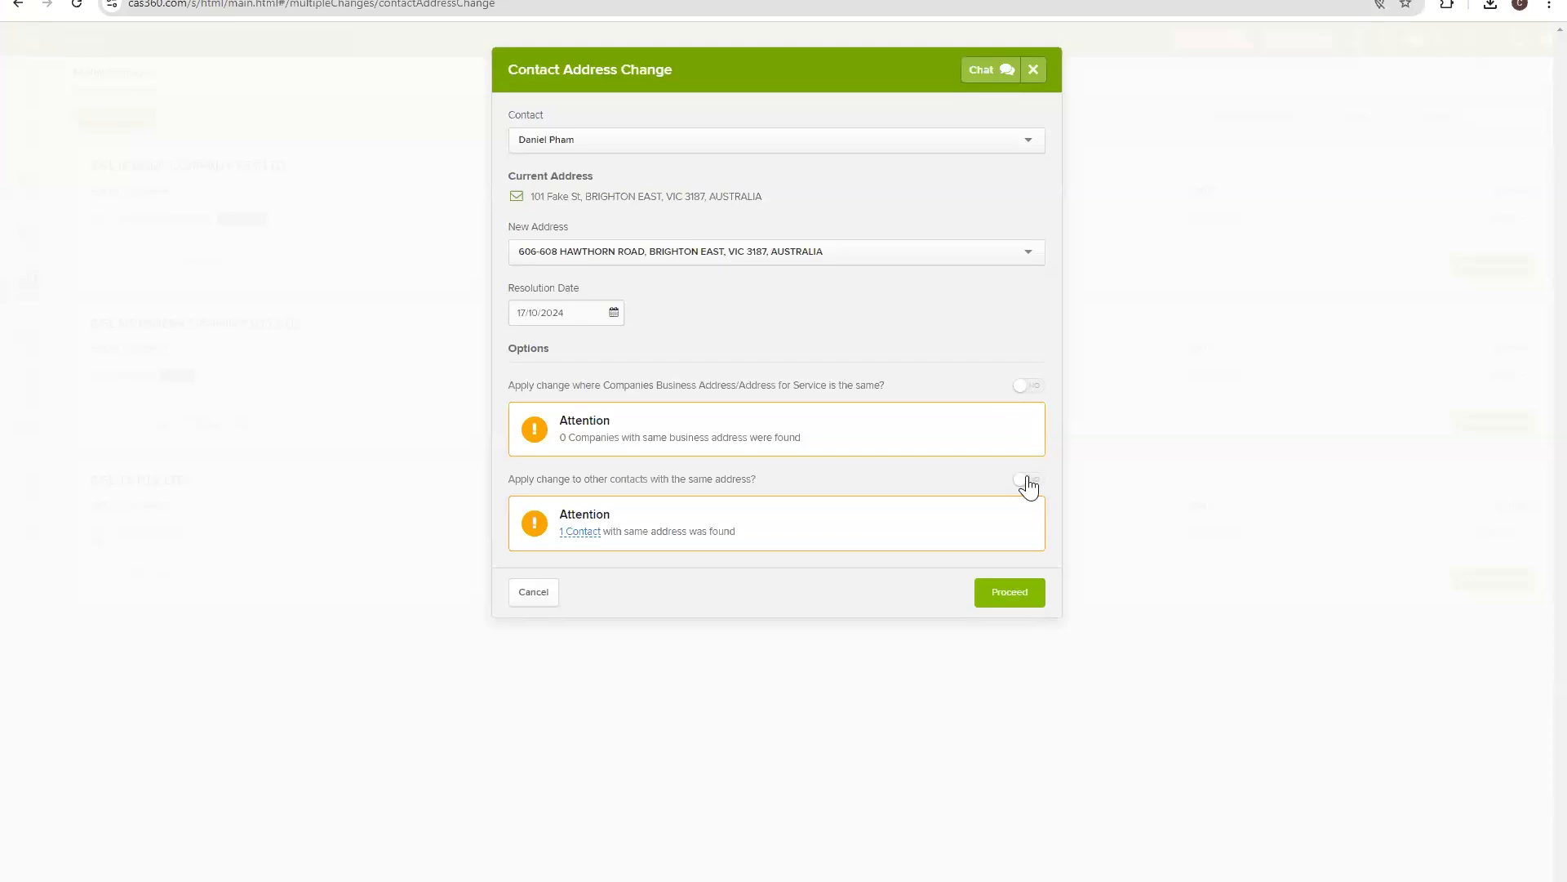
pyautogui.moveTo(588, 540)
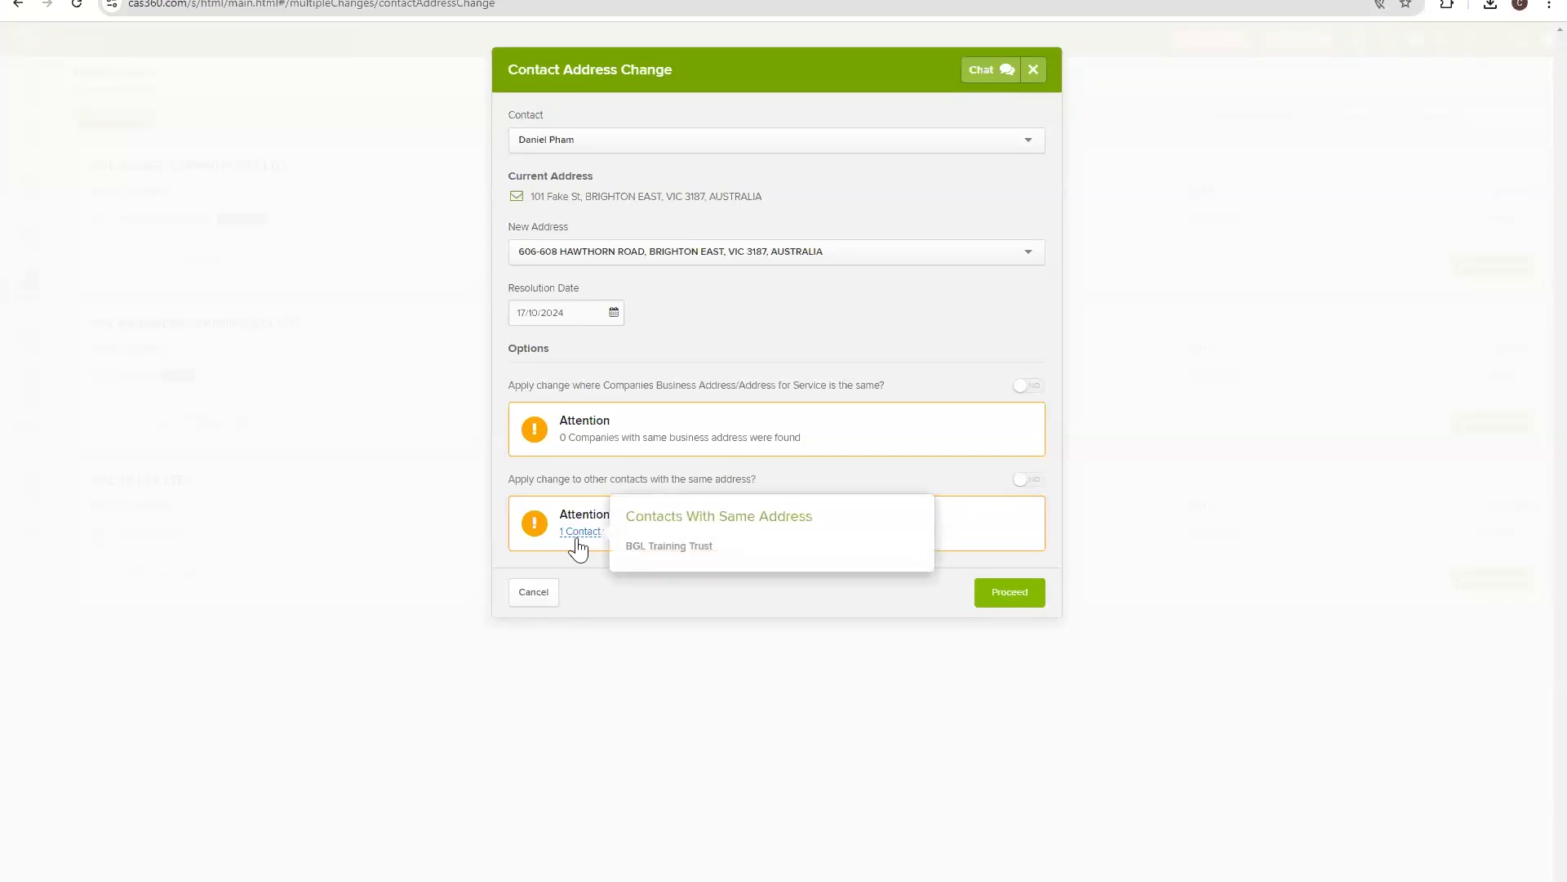
pyautogui.click(1020, 484)
pyautogui.click(1023, 490)
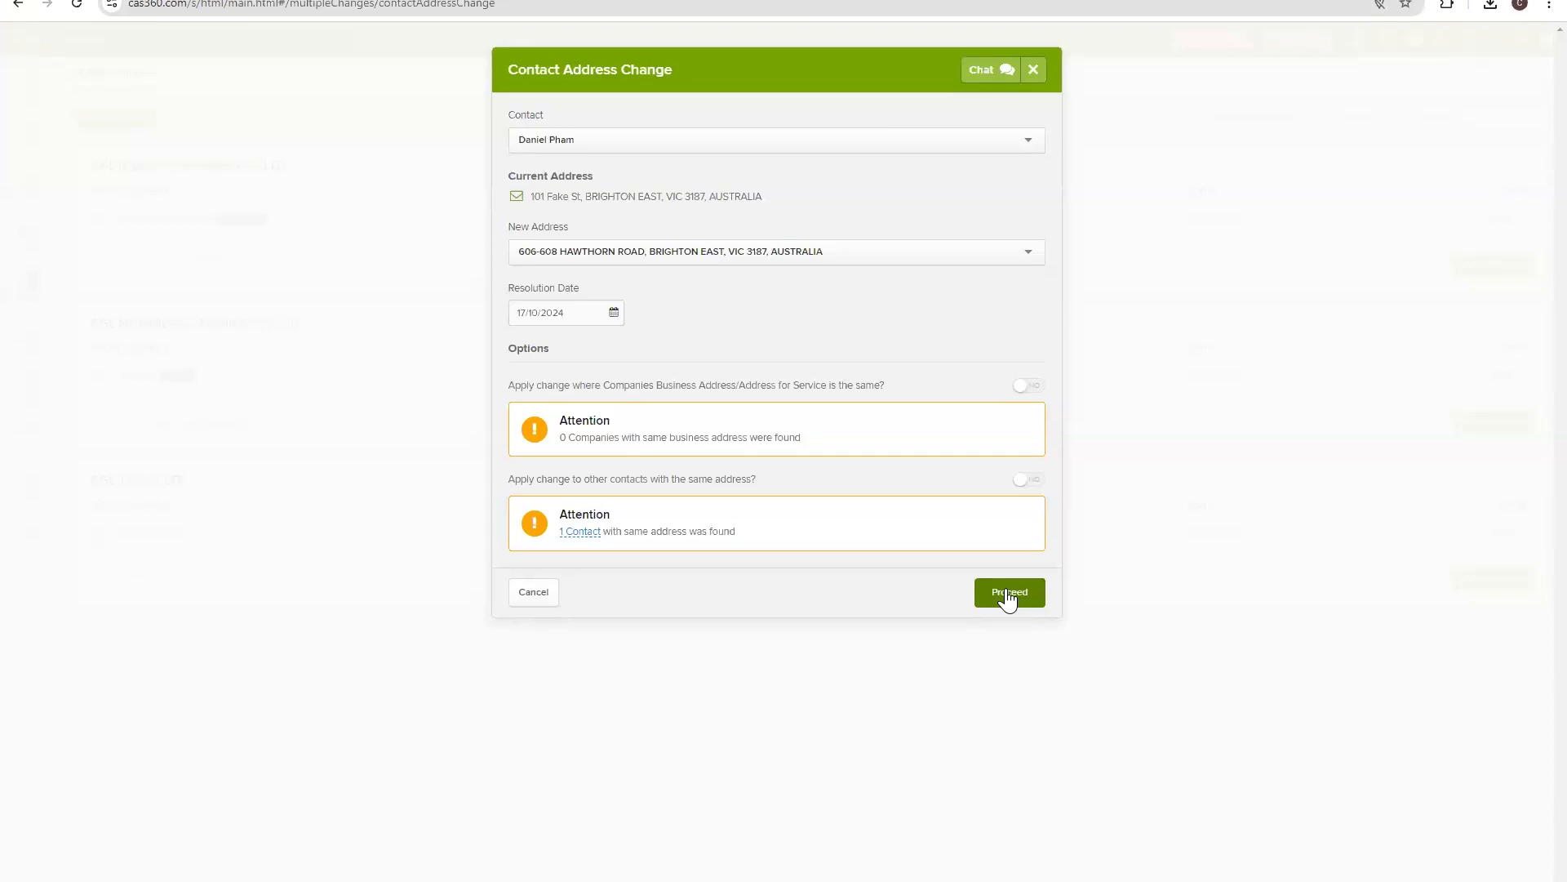
# Submit the change, adding Company Secretary 101's director address change dated 17/10/2024 to the list.
pyautogui.click(1006, 589)
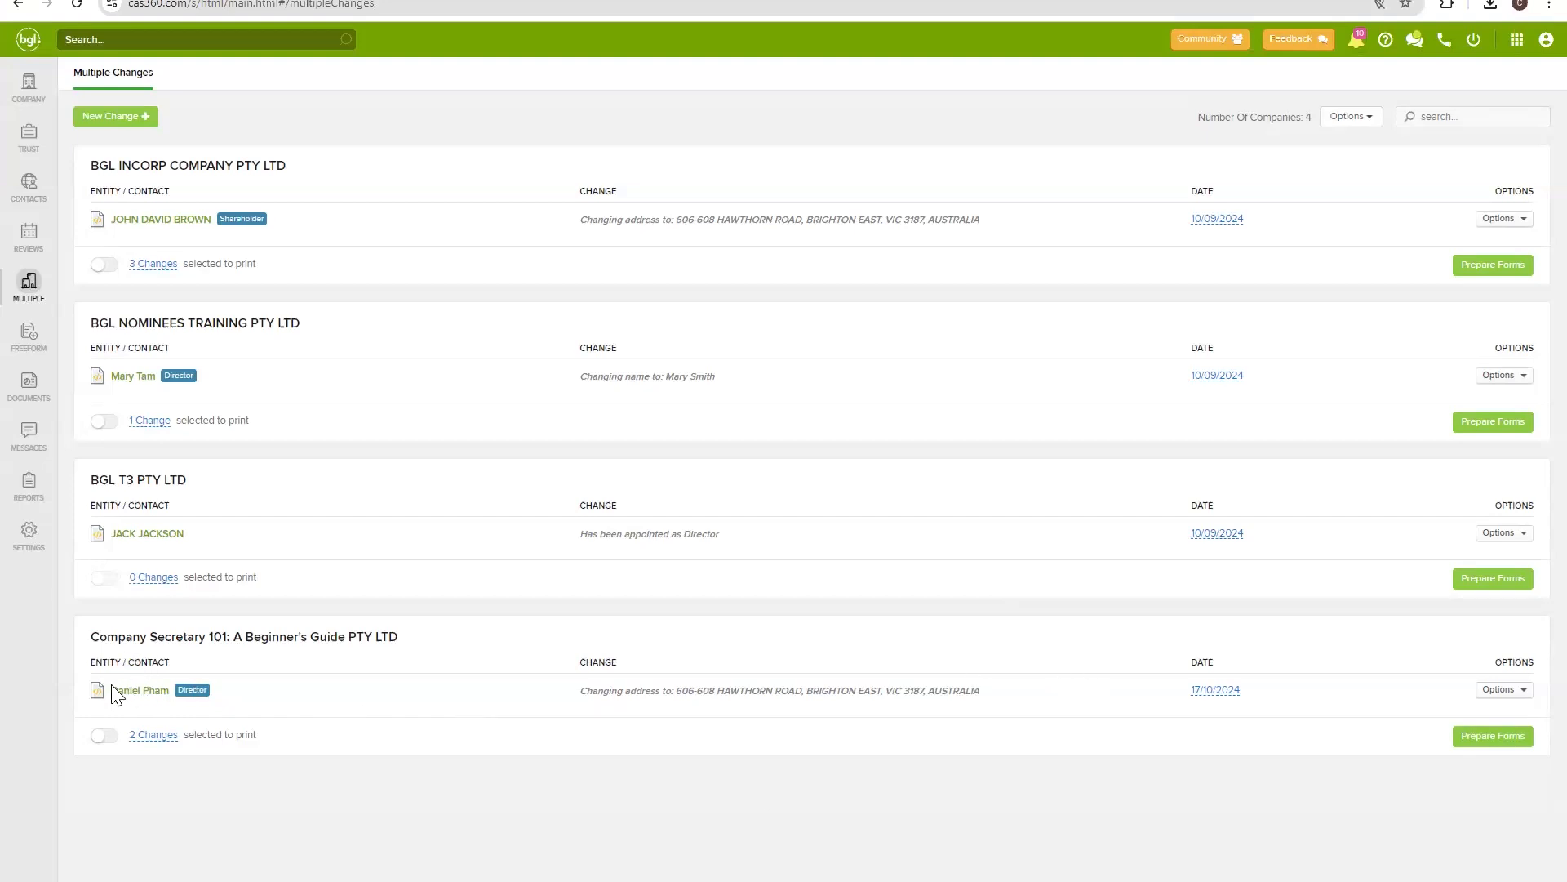
pyautogui.moveTo(669, 691); pyautogui.dragTo(959, 691)
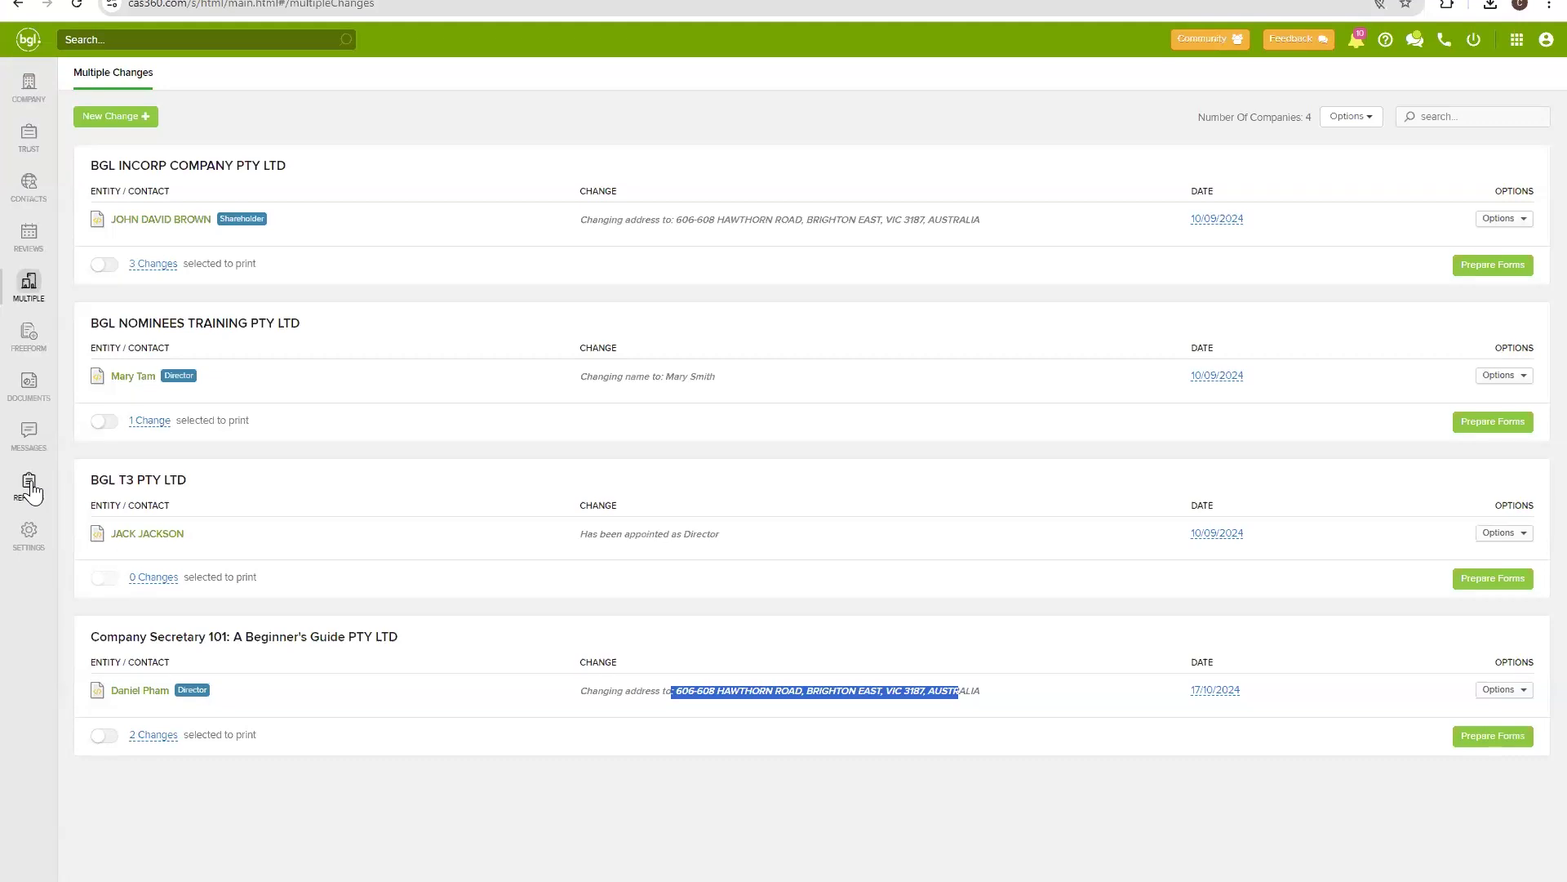
# Show the Reports page listing company, trust, other and AML reports and the registers.
pyautogui.click(29, 488)
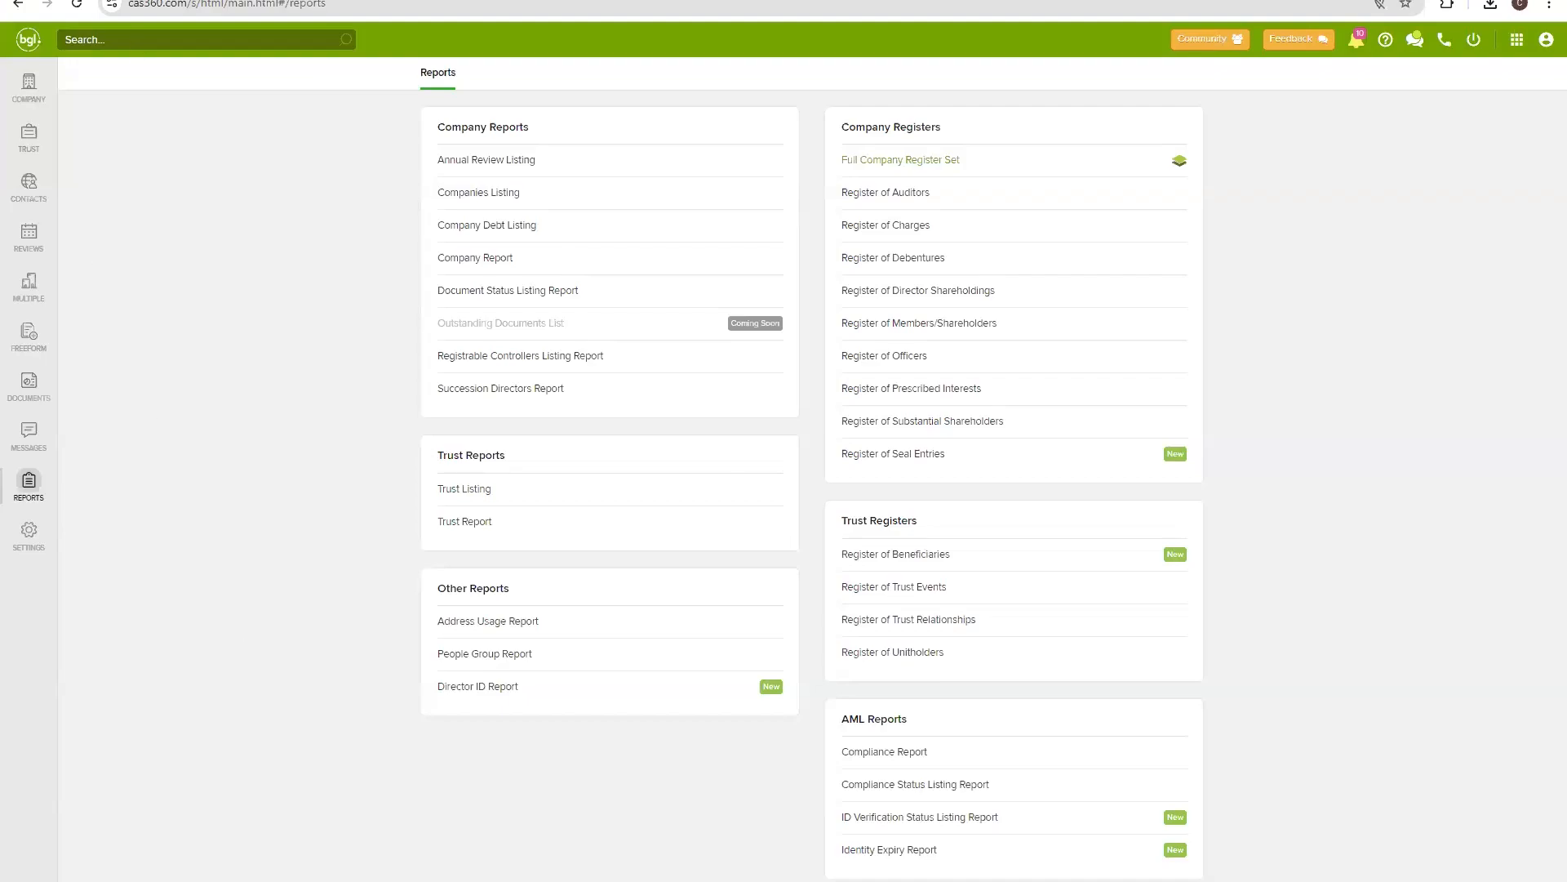
pyautogui.hotkey('ctrl', 'Tab')
pyautogui.click(122, 364)
pyautogui.click(506, 294)
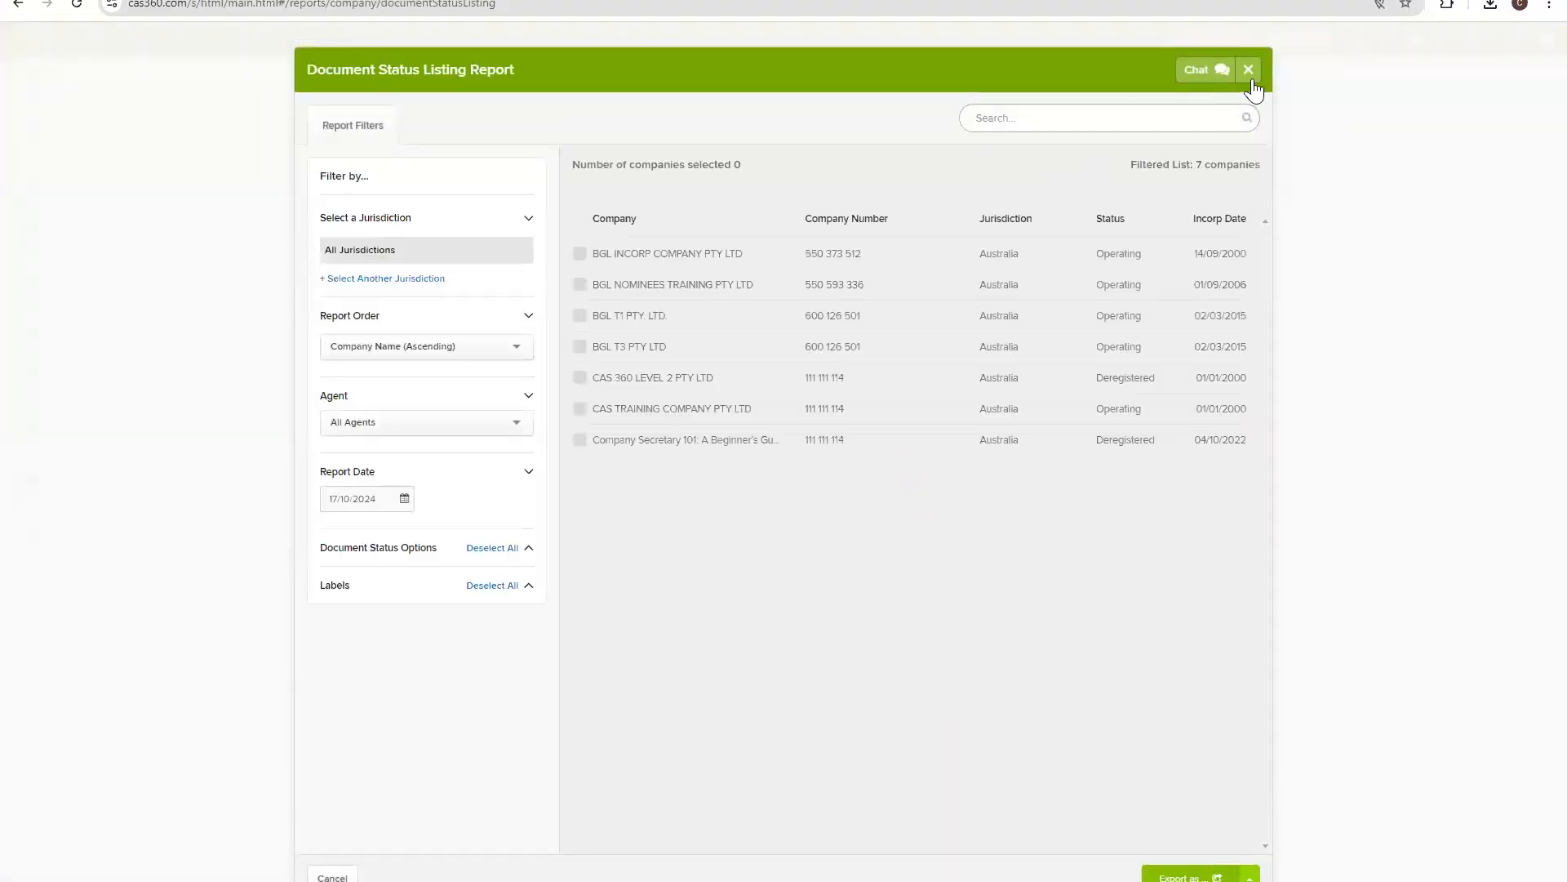
pyautogui.click(1250, 70)
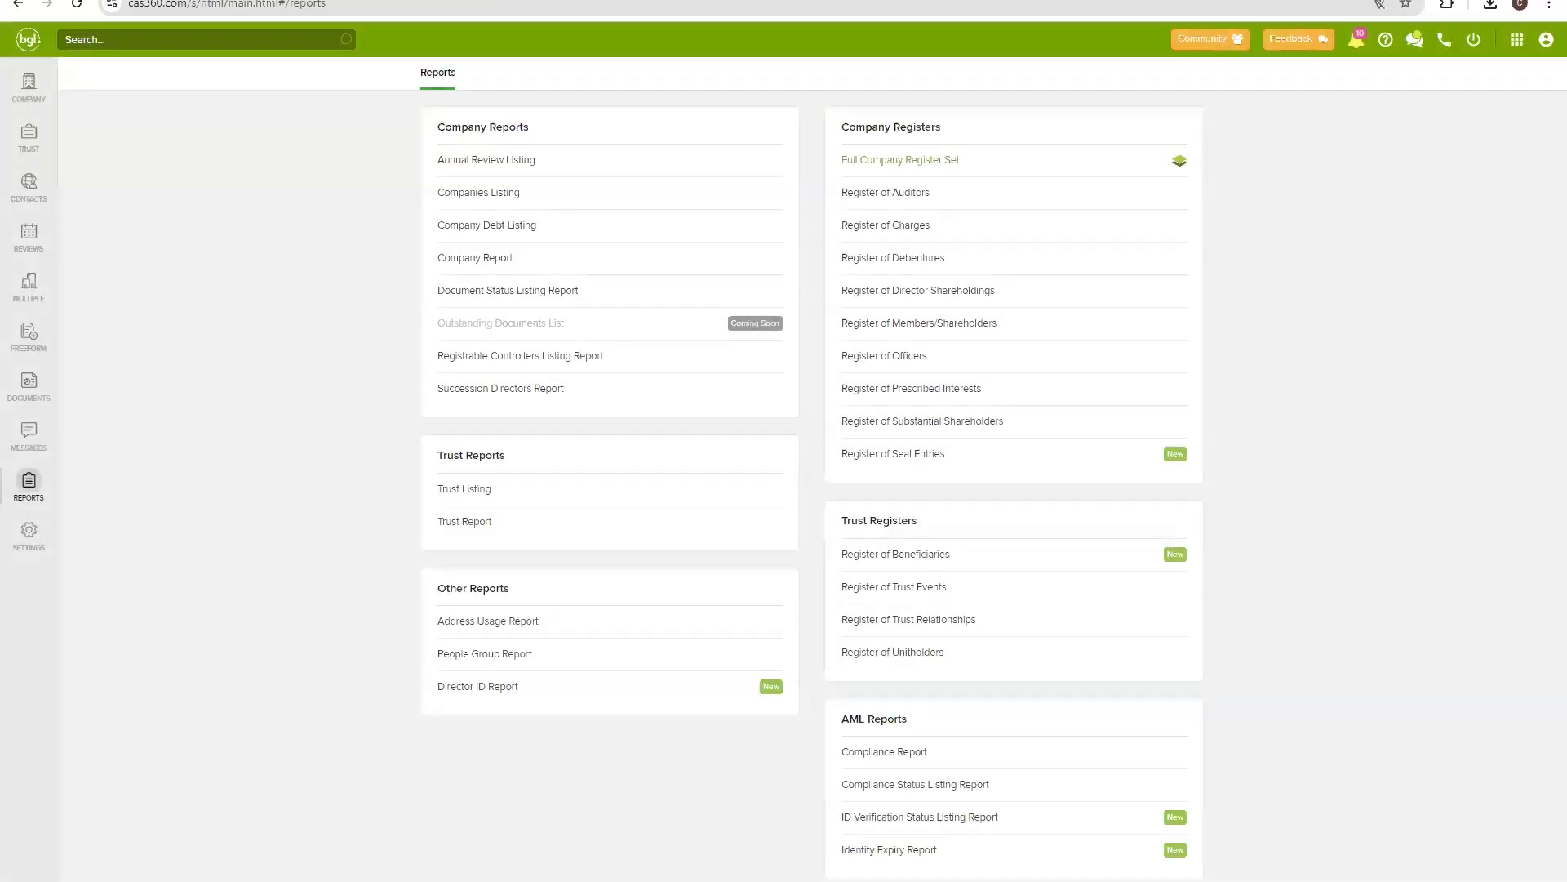
# Bring up the Document Status Listing PDF and select the first due date 10/03/2020 and row details.
pyautogui.moveTo(800, 880)
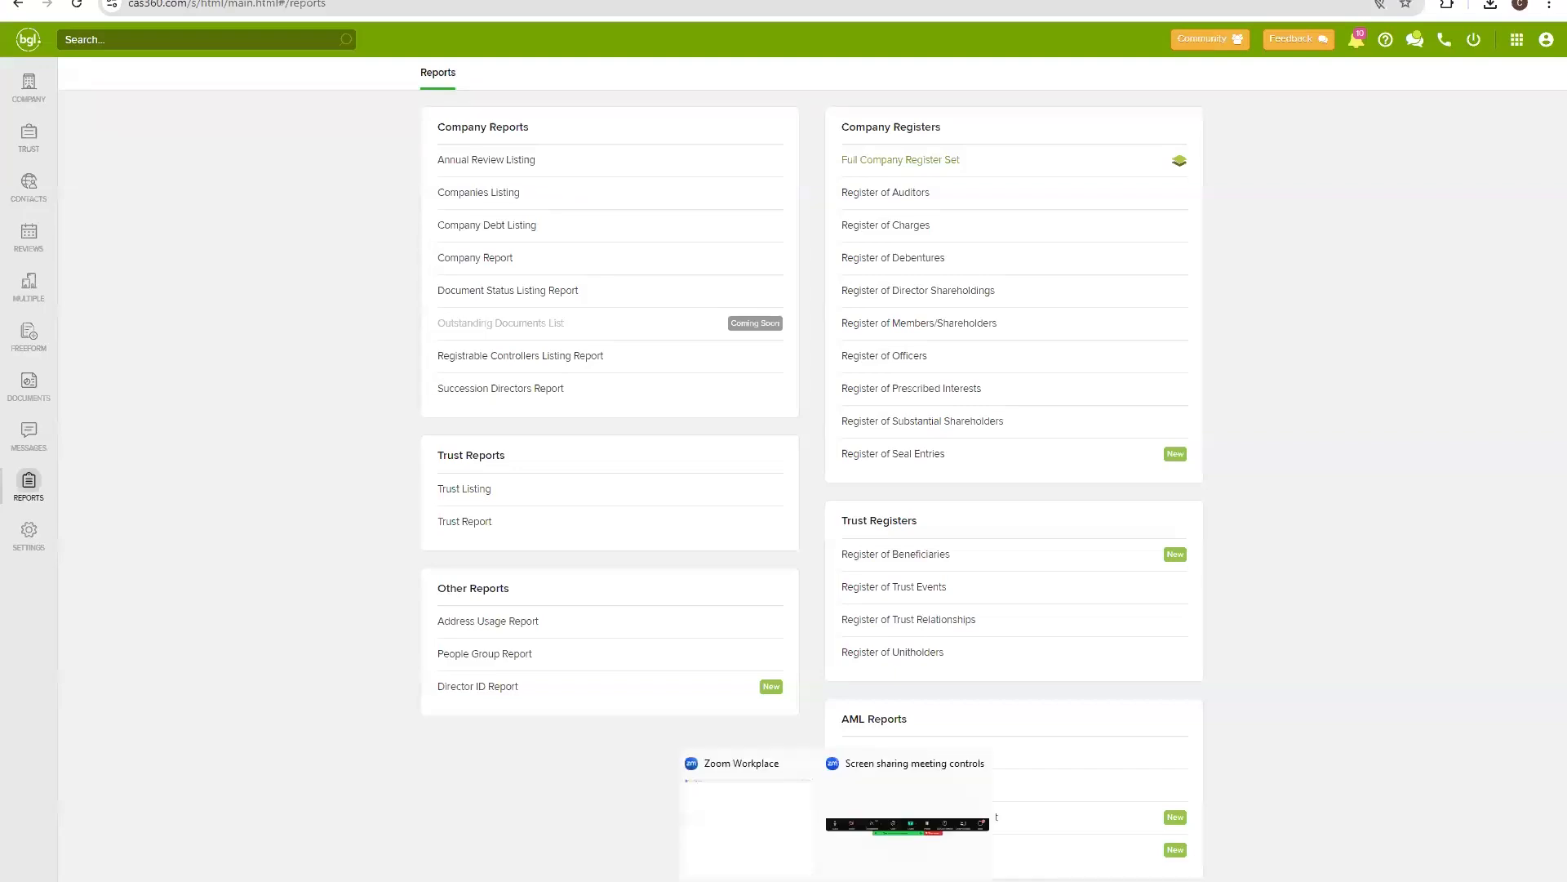
pyautogui.click(728, 808)
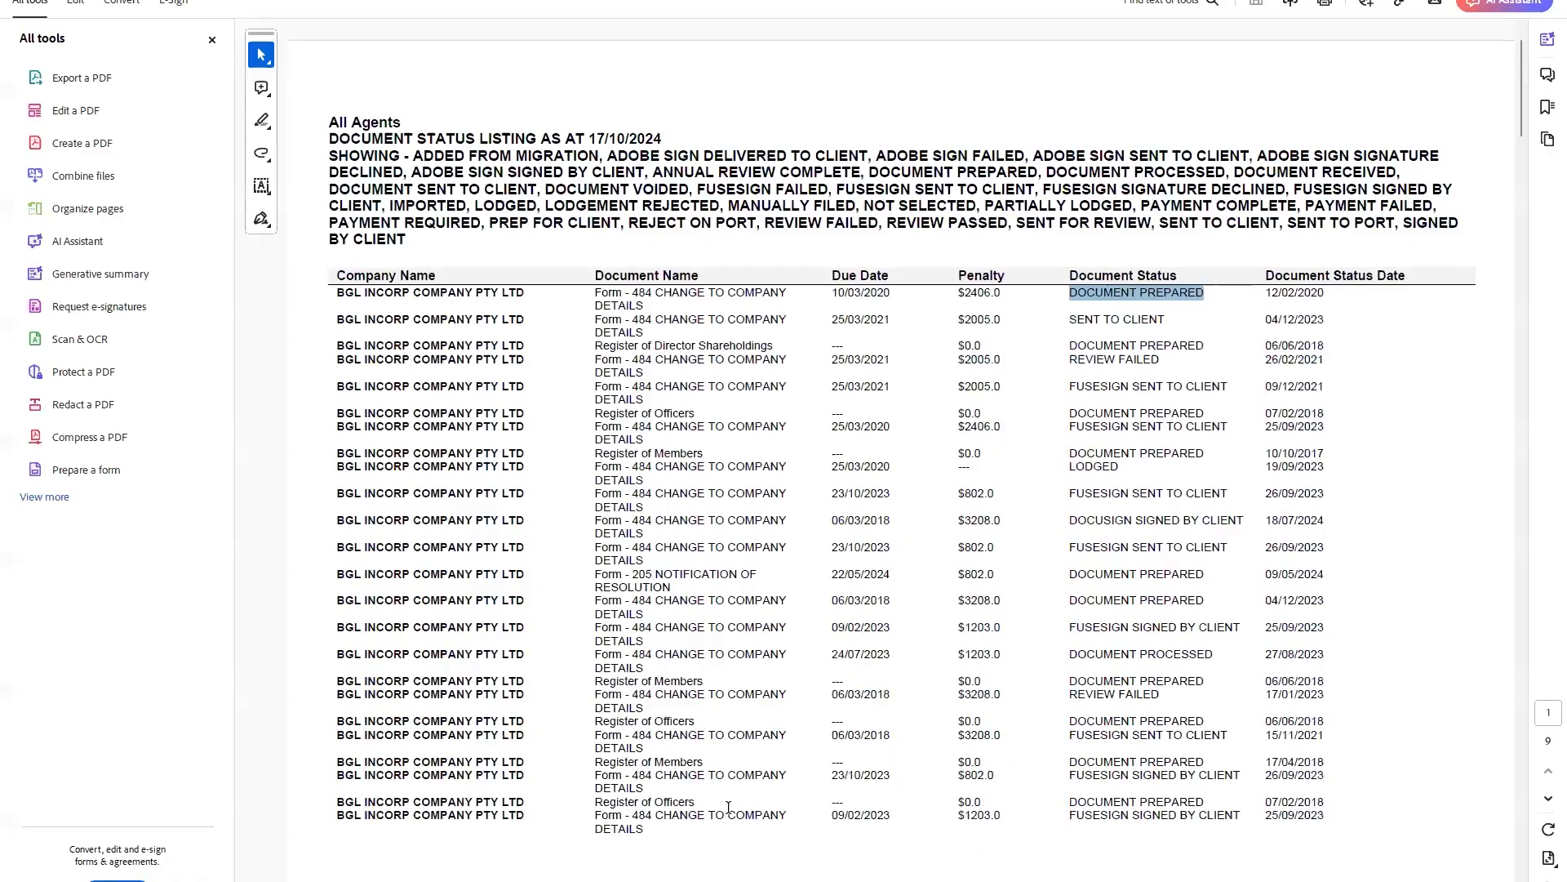
pyautogui.moveTo(834, 296); pyautogui.dragTo(891, 295)
pyautogui.click(849, 331)
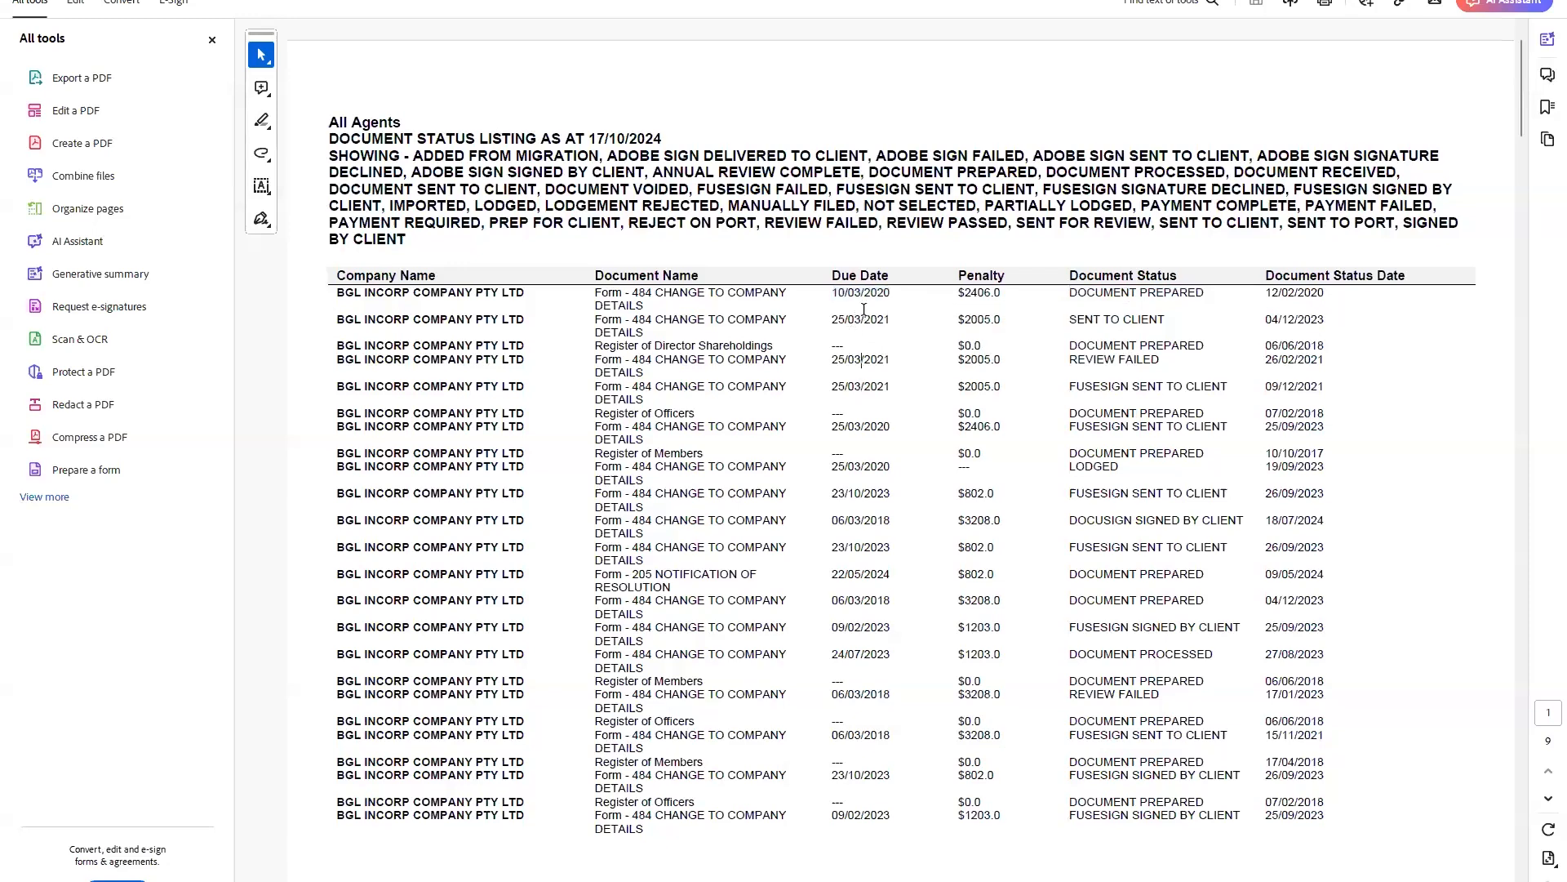
pyautogui.moveTo(630, 292); pyautogui.dragTo(1002, 324)
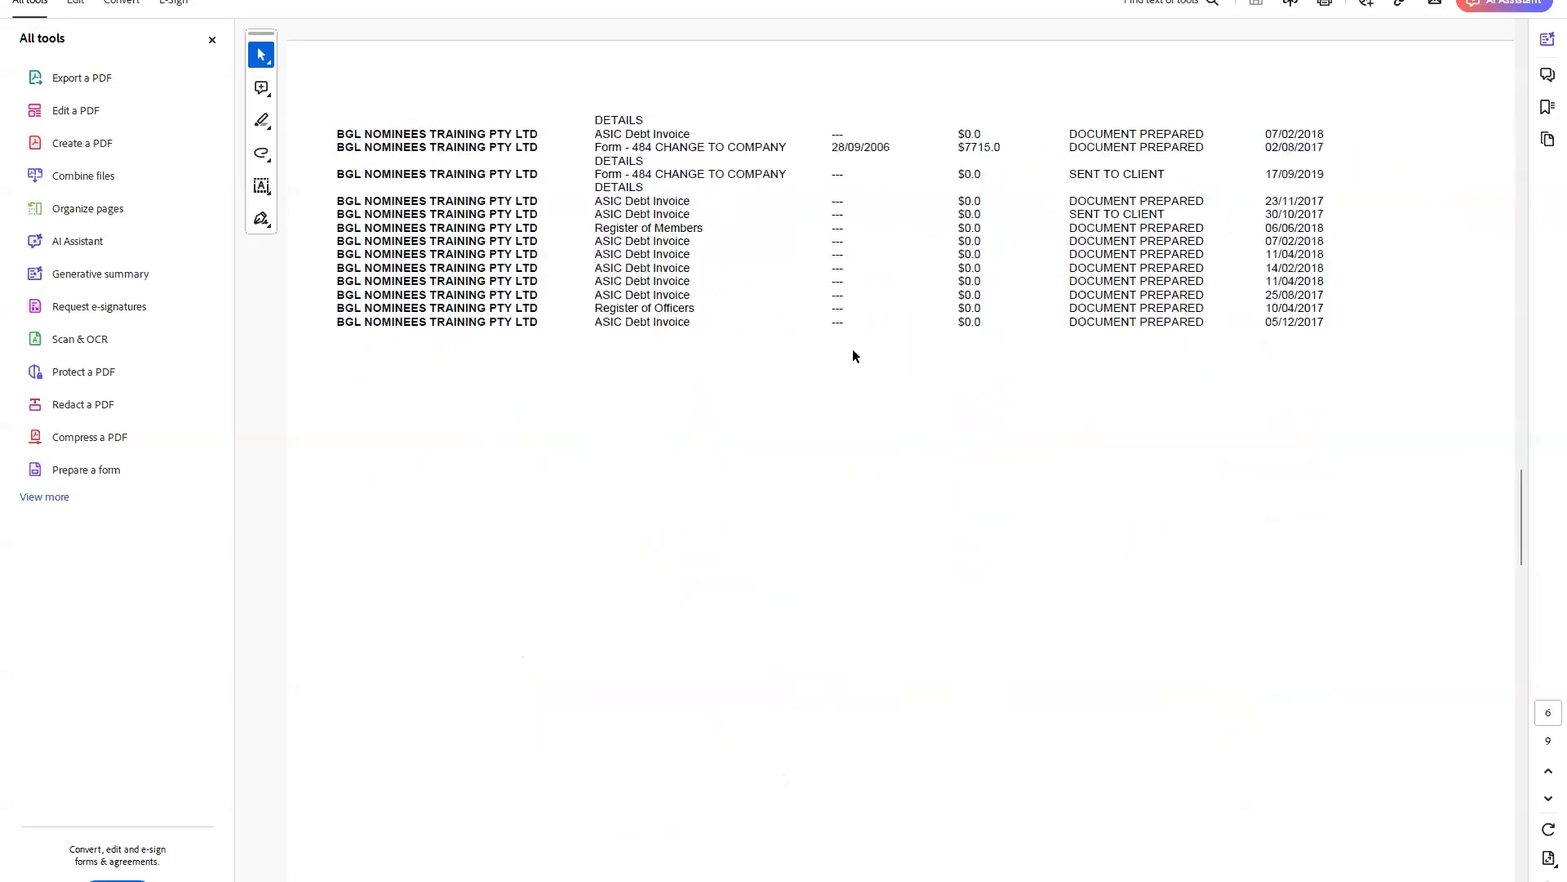
pyautogui.scroll(20, 704, 417)
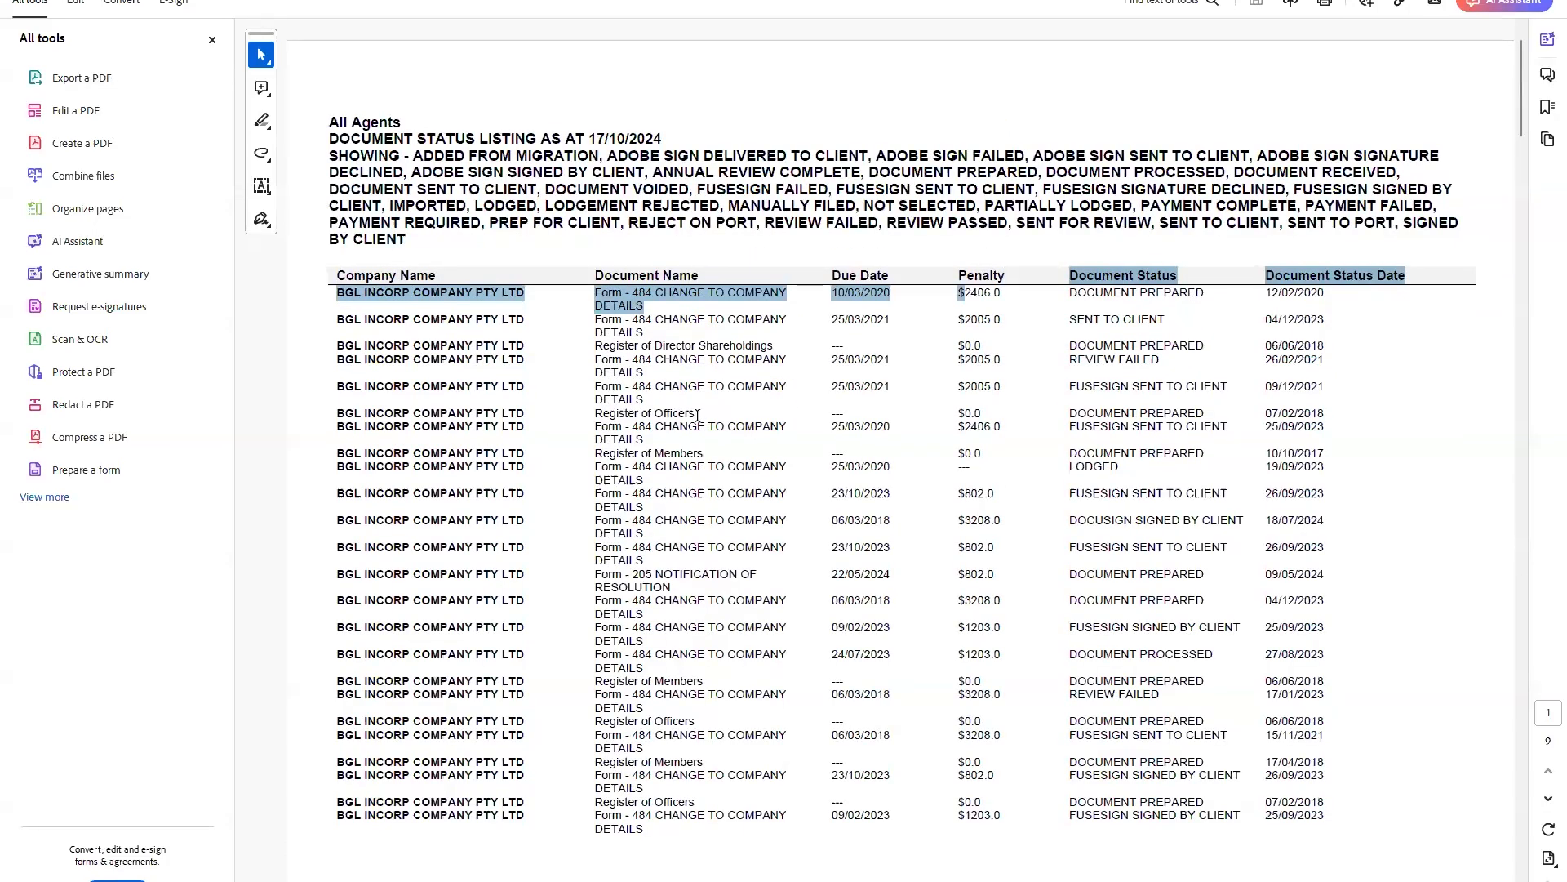
pyautogui.click(950, 293)
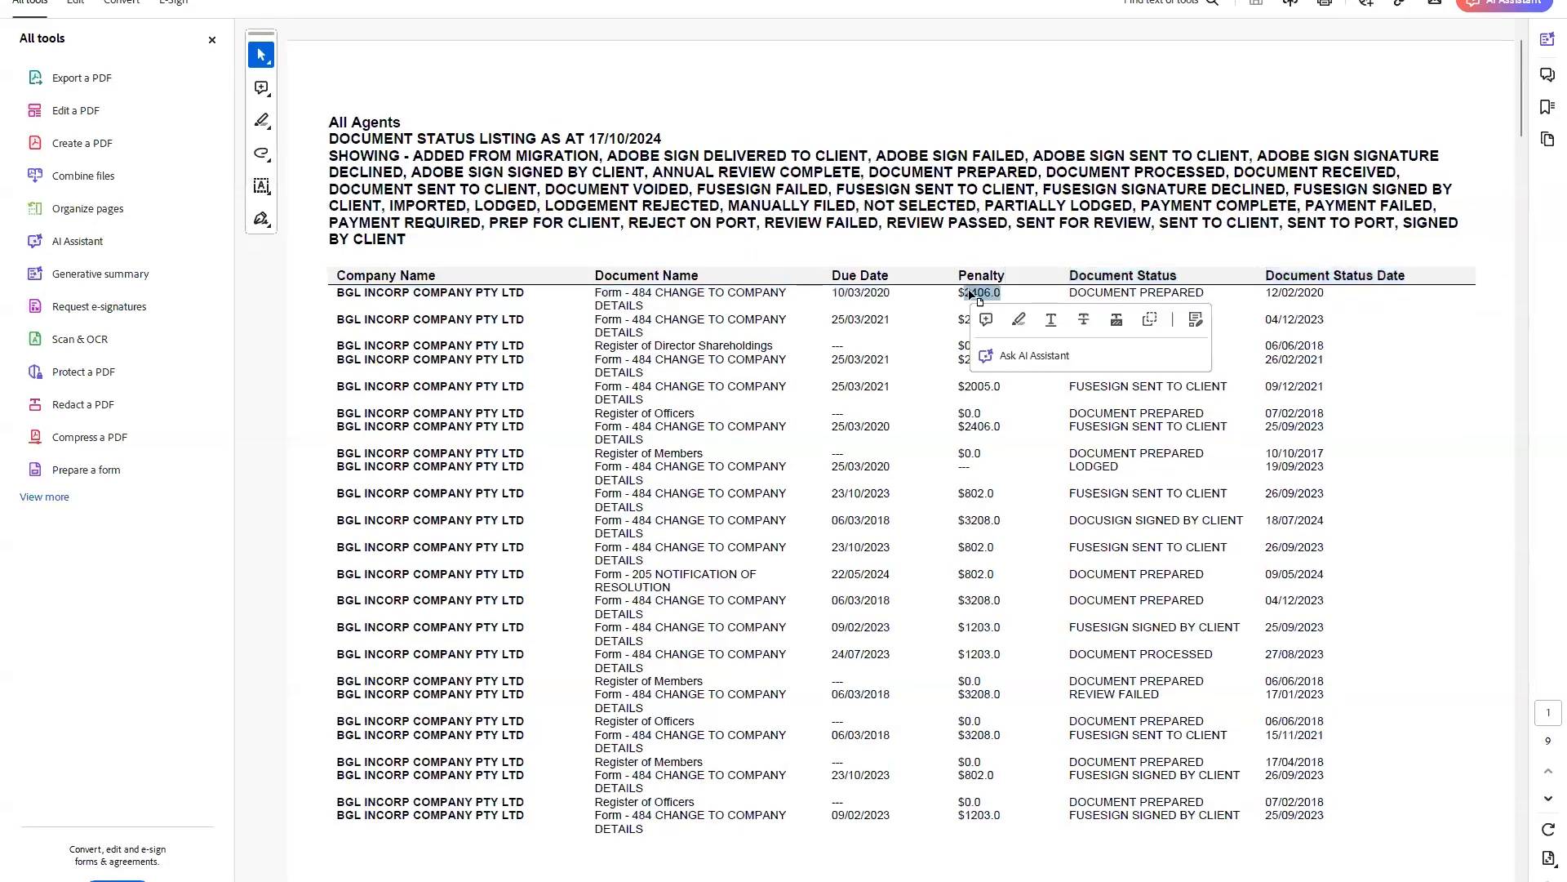
# Select the first rows' company, form and DOCUMENT PREPARED status in the listing.
pyautogui.tripleClick(483, 319)
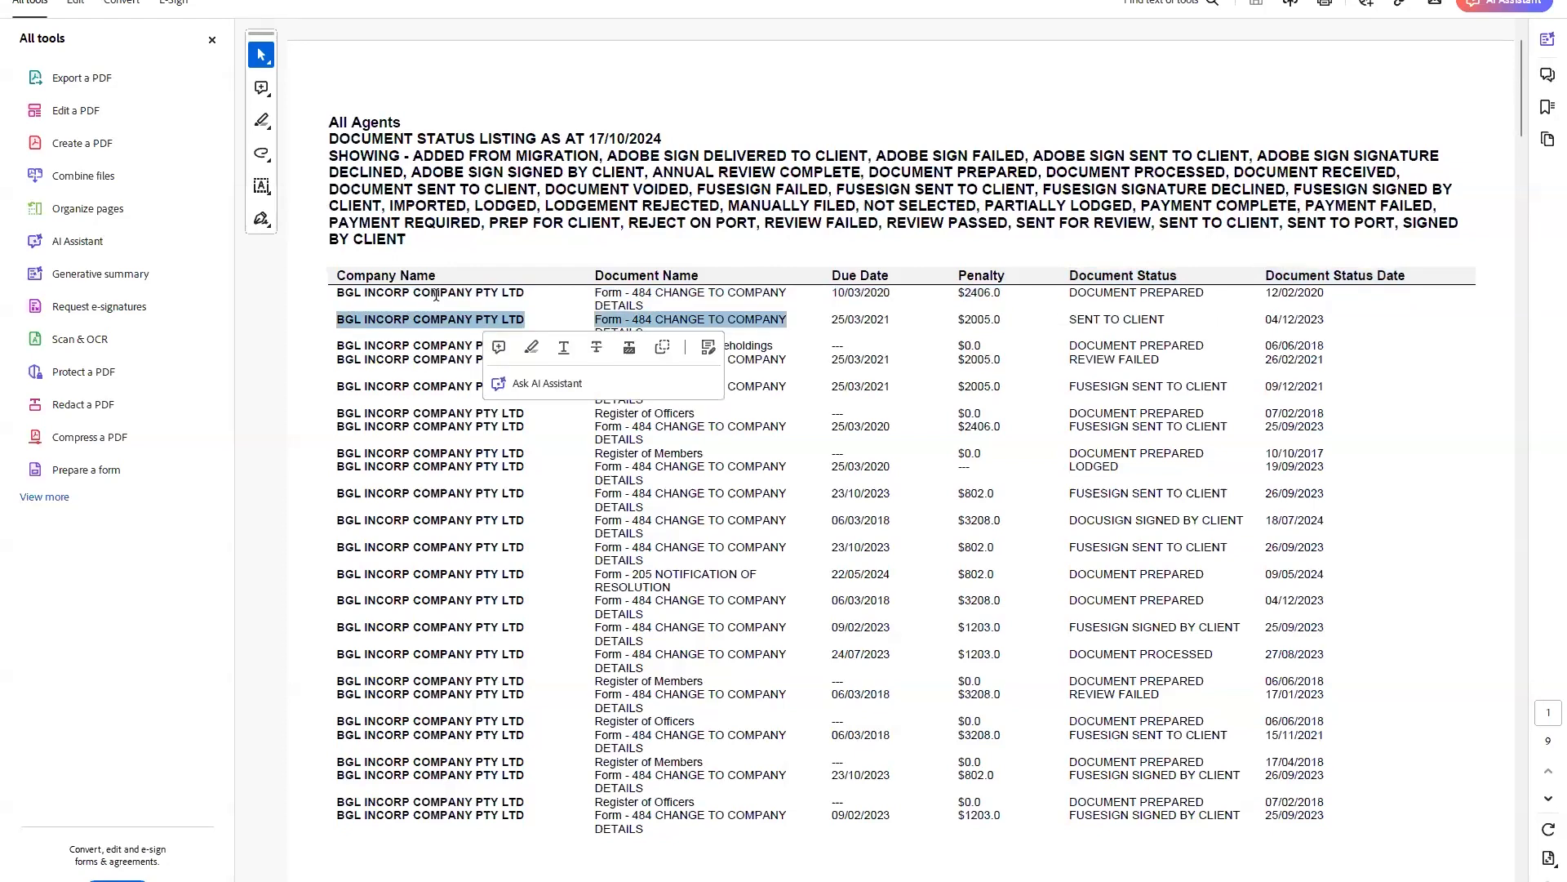
pyautogui.doubleClick(608, 293)
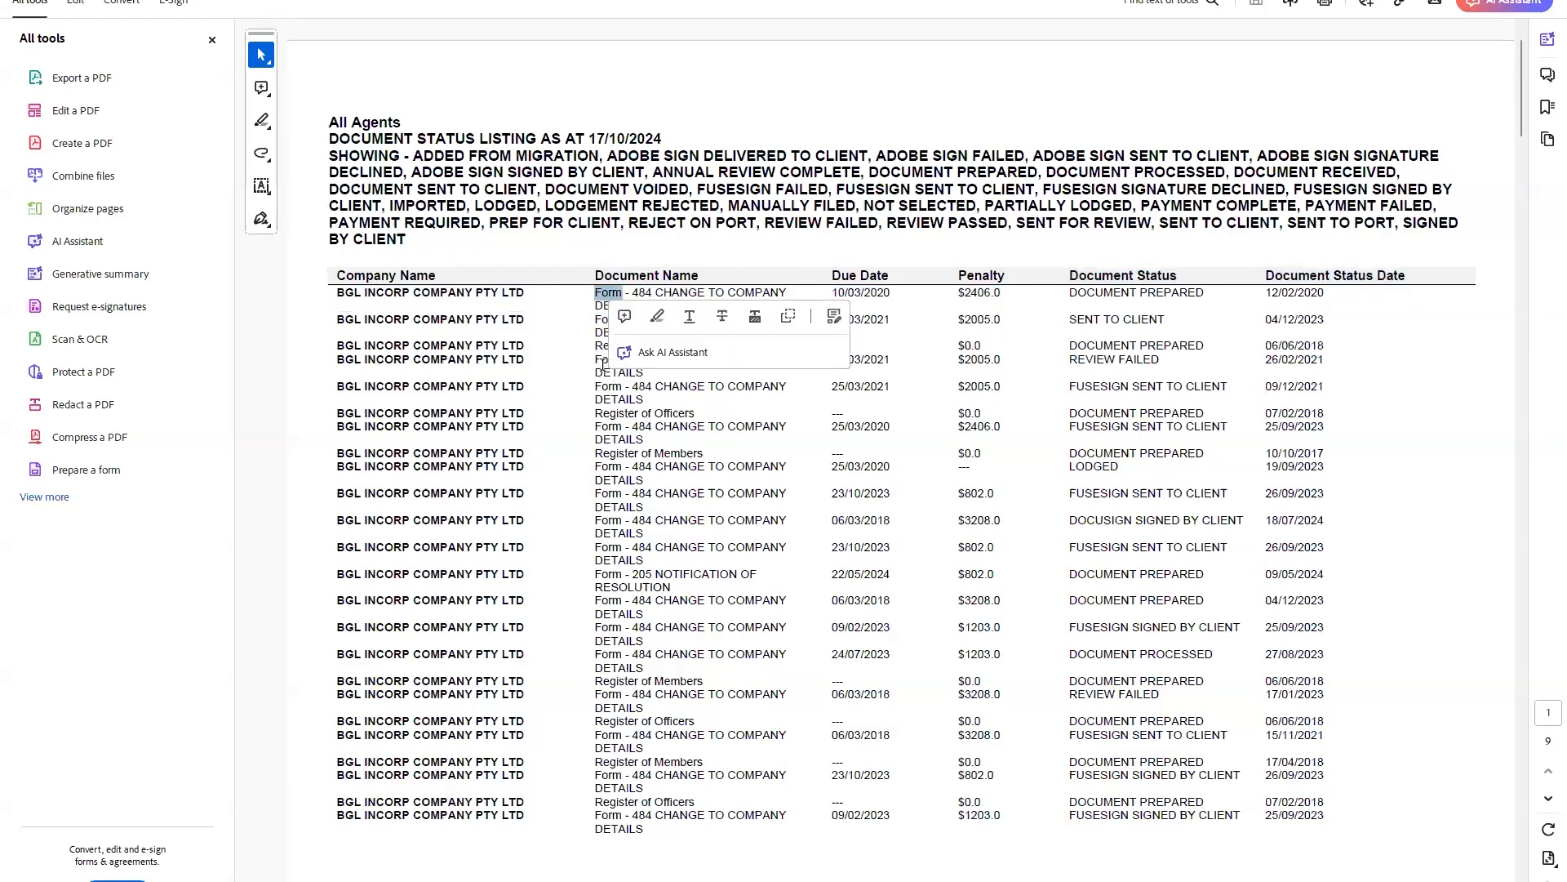
pyautogui.moveTo(1070, 294); pyautogui.dragTo(1205, 296)
pyautogui.click(1112, 318)
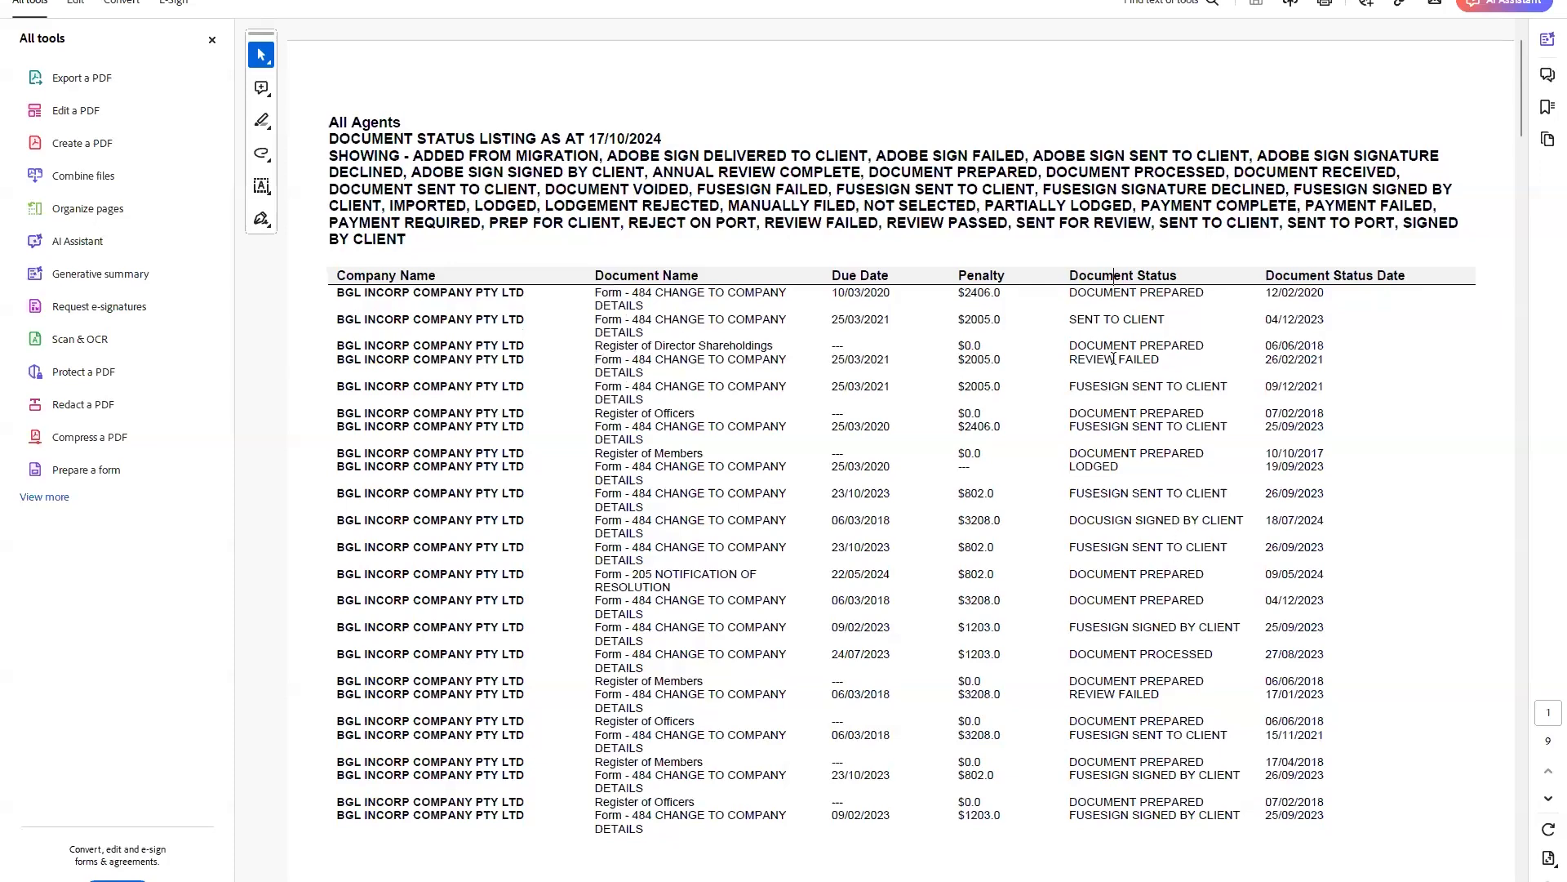
pyautogui.doubleClick(1102, 293)
pyautogui.tripleClick(977, 295)
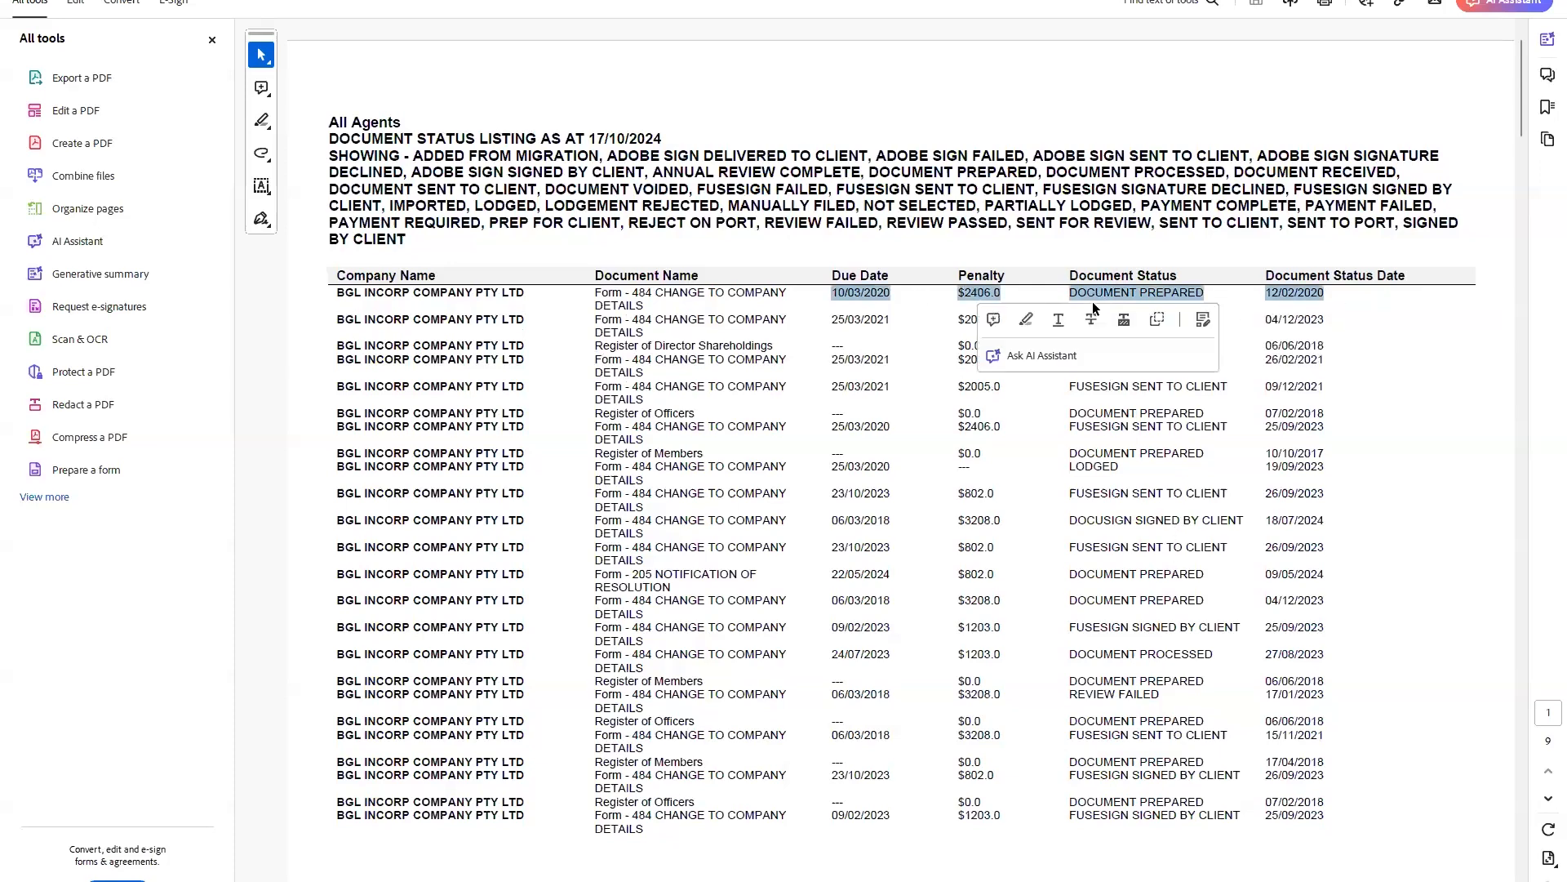
pyautogui.doubleClick(1098, 295)
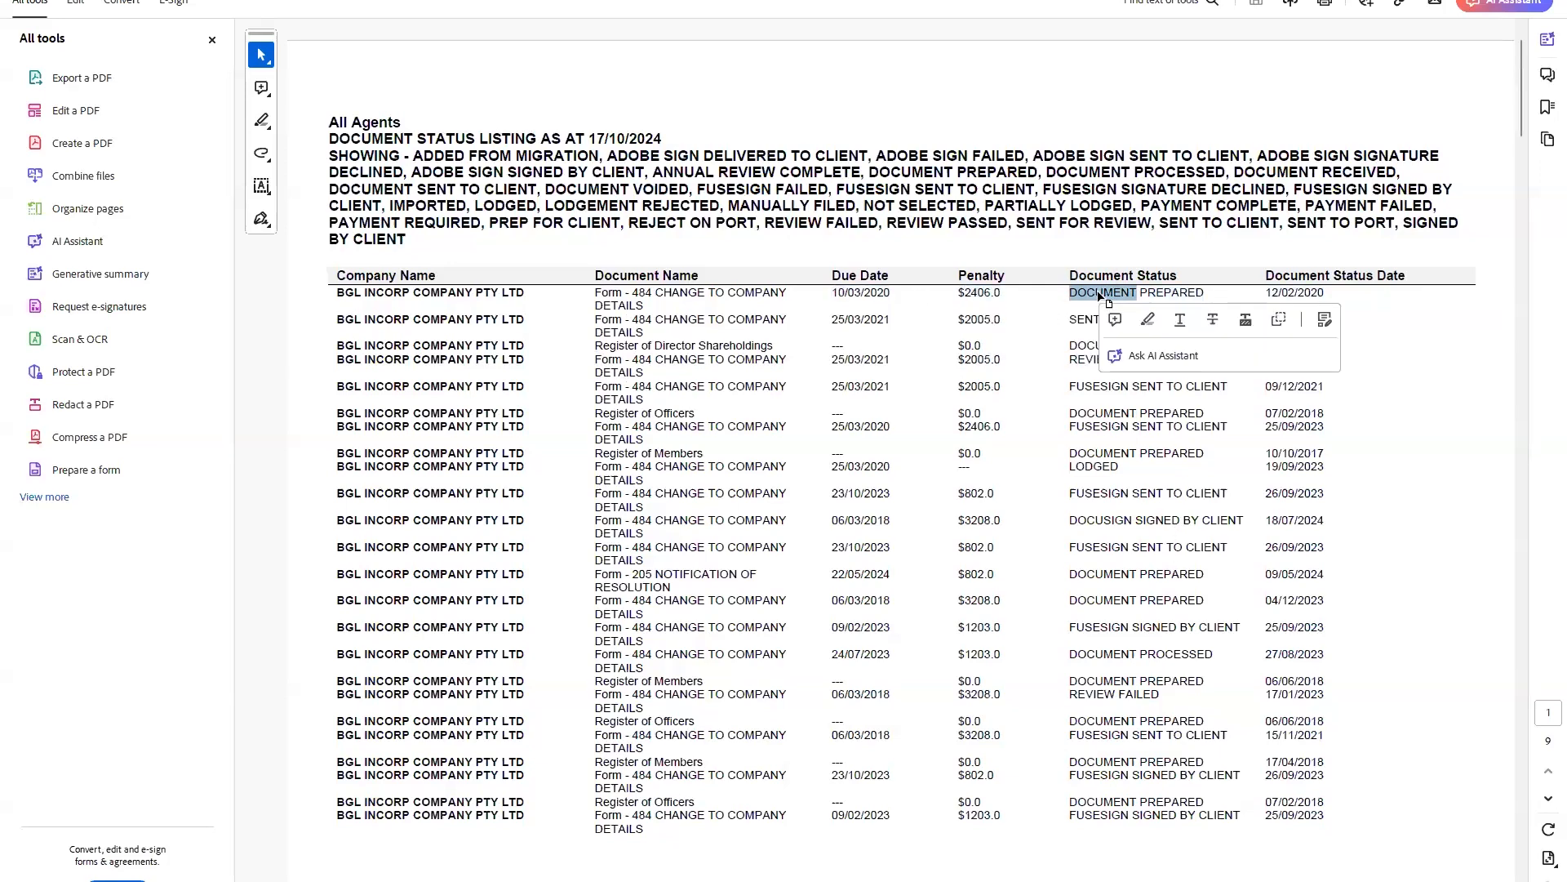
# Select the FUSESIGN SENT TO CLIENT and FUSESIGN SIGNED BY CLIENT statuses.
pyautogui.scroll(-5, 1078, 318)
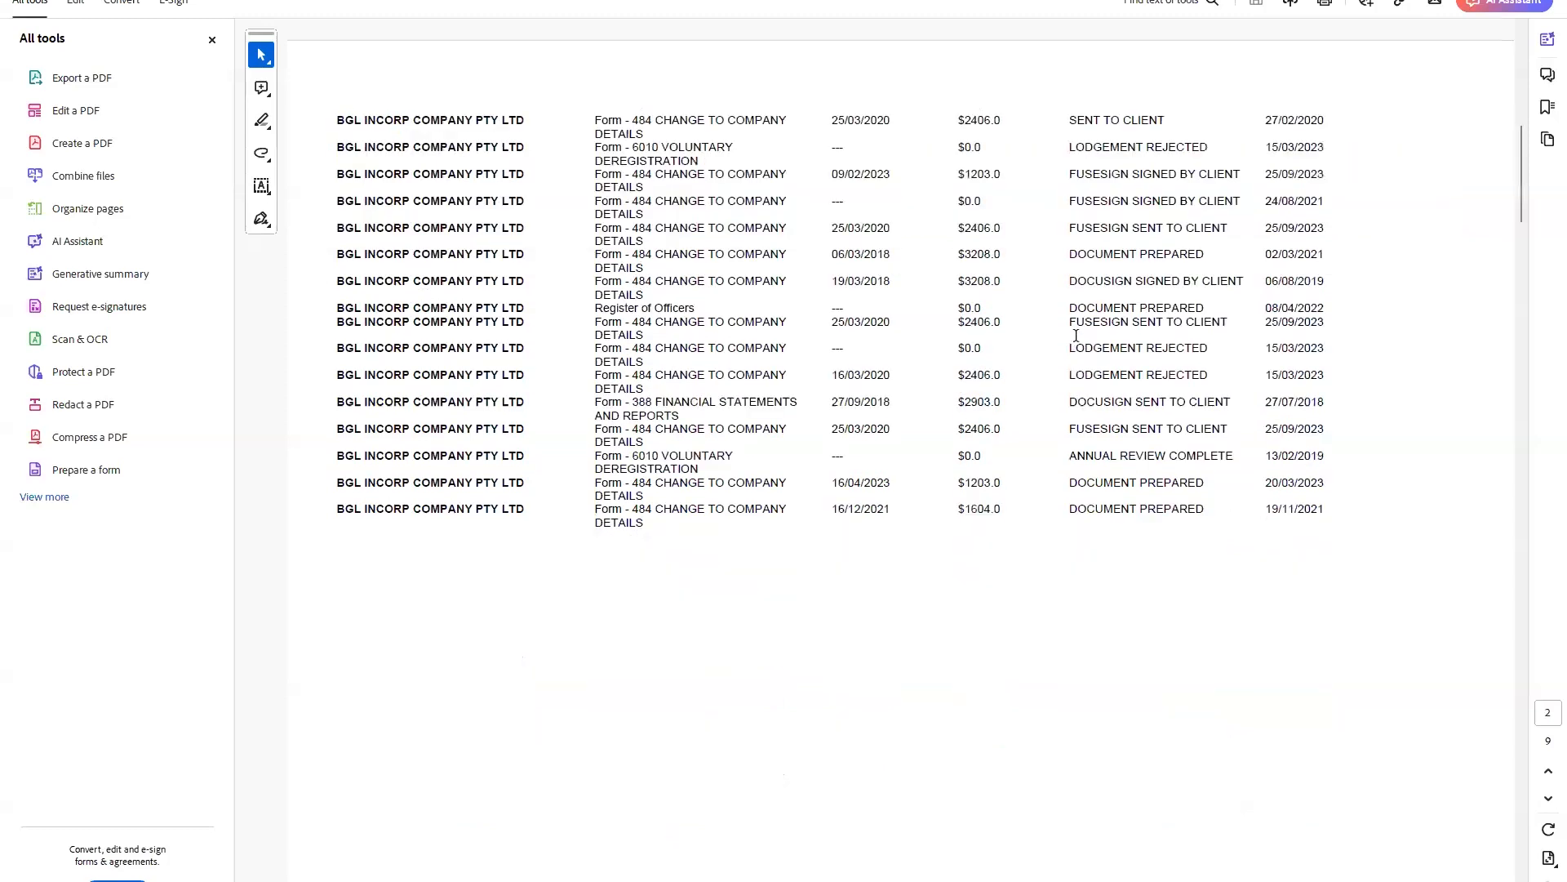
pyautogui.scroll(5, 1076, 335)
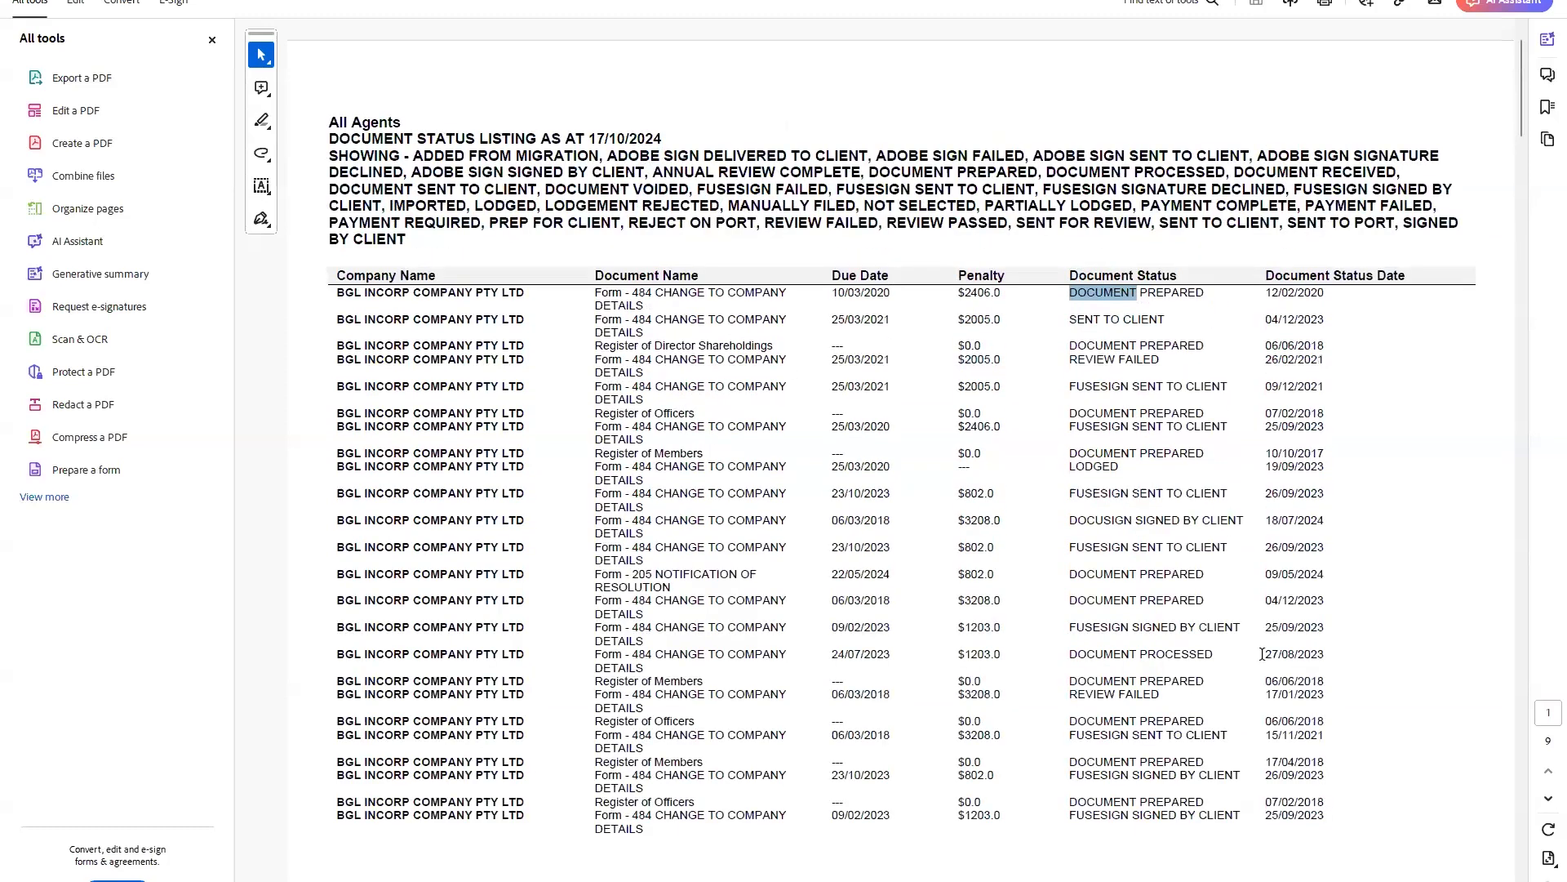
pyautogui.tripleClick(1102, 552)
pyautogui.click(967, 551)
pyautogui.moveTo(1066, 546); pyautogui.dragTo(1207, 547)
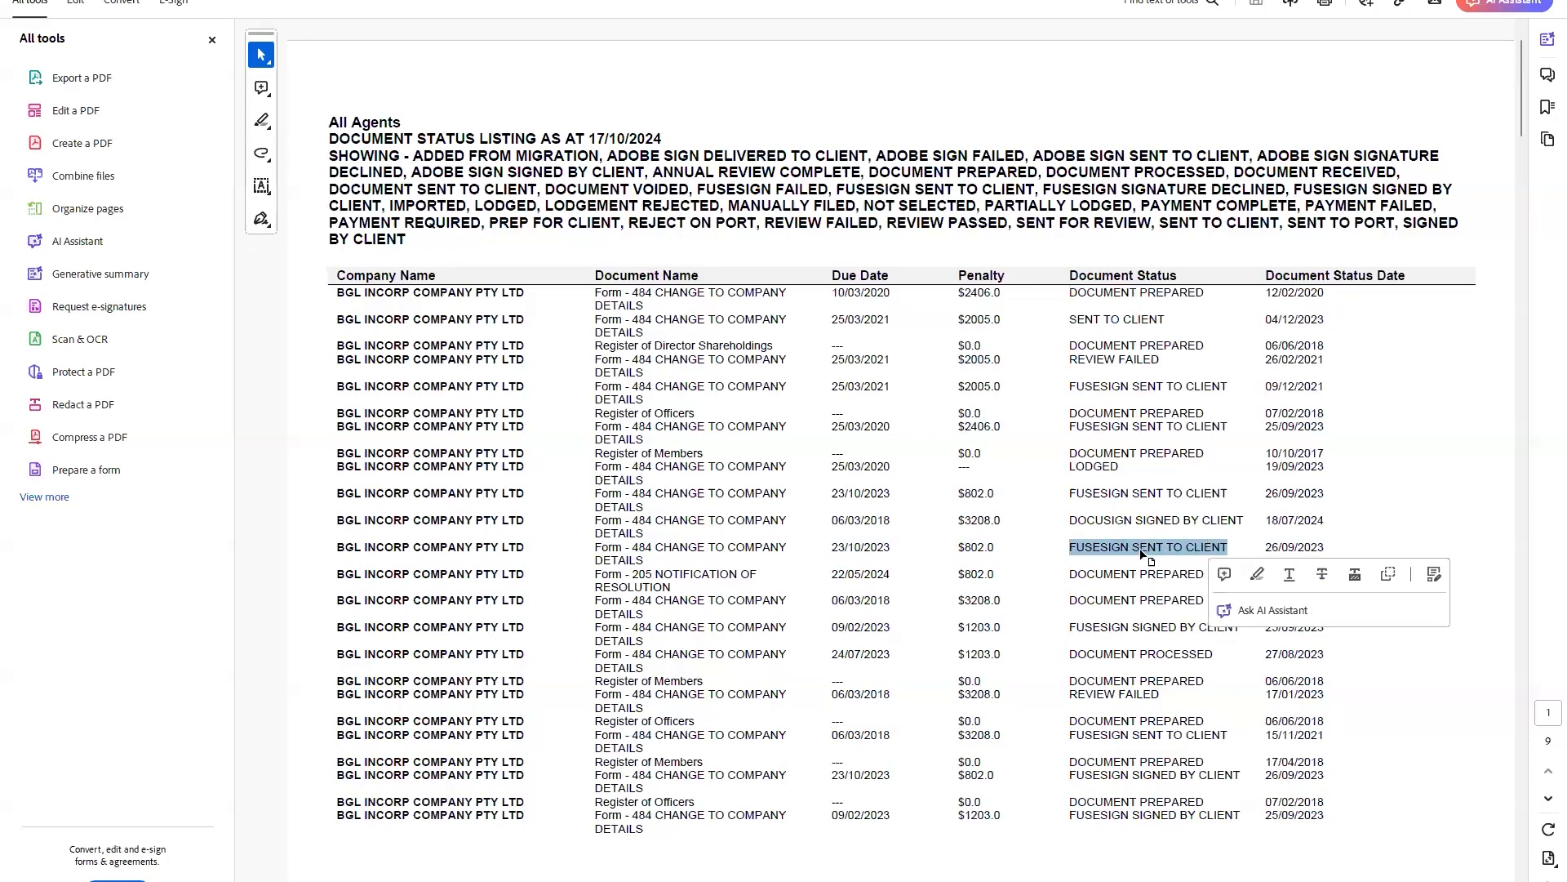
pyautogui.click(1153, 627)
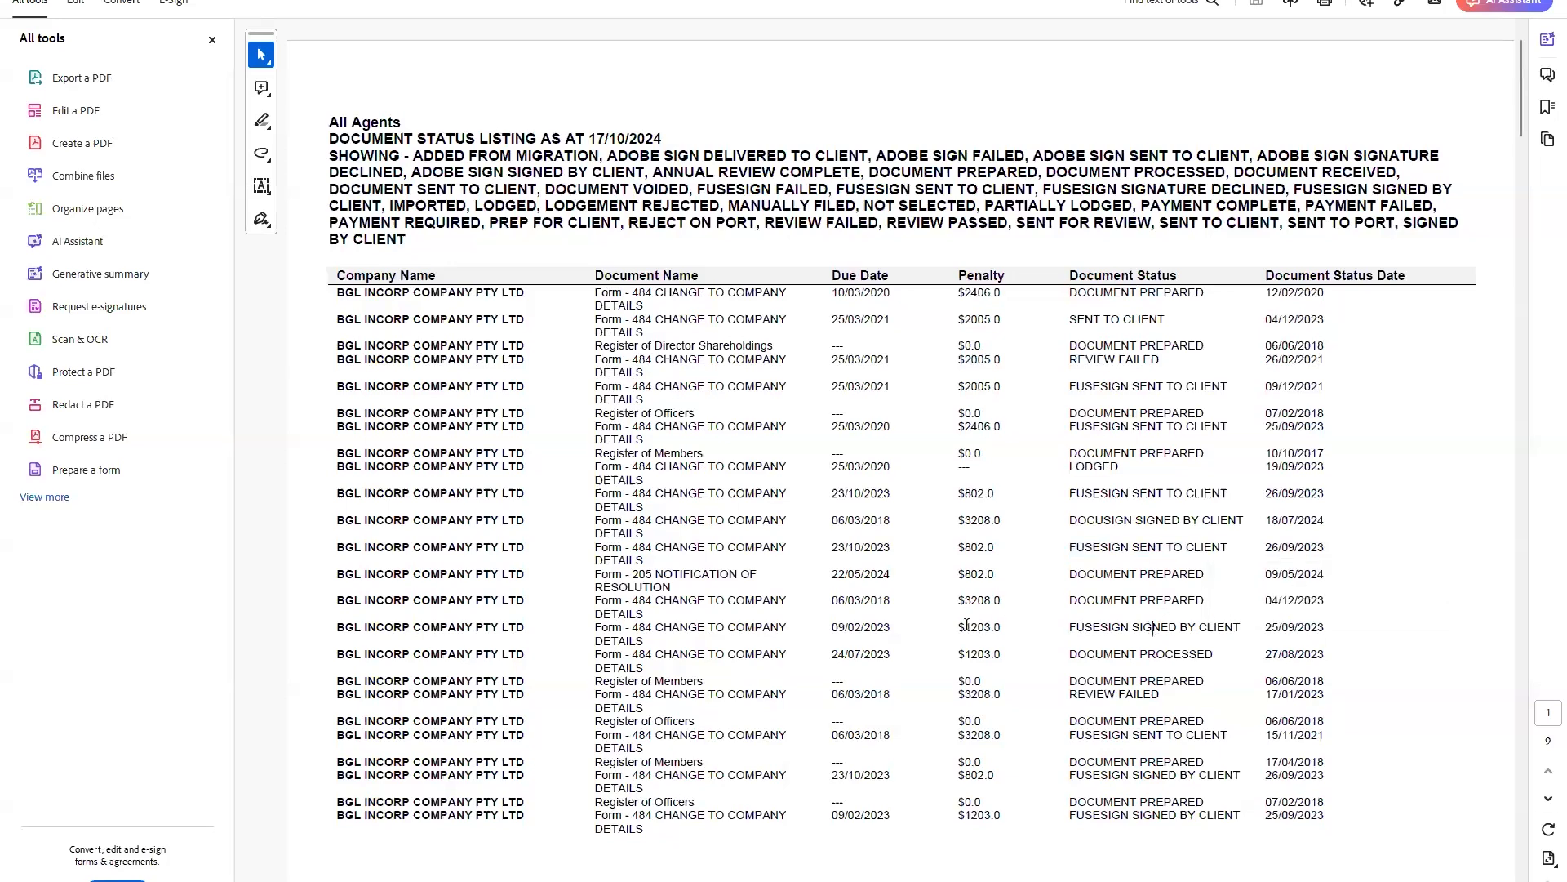
pyautogui.tripleClick(1098, 627)
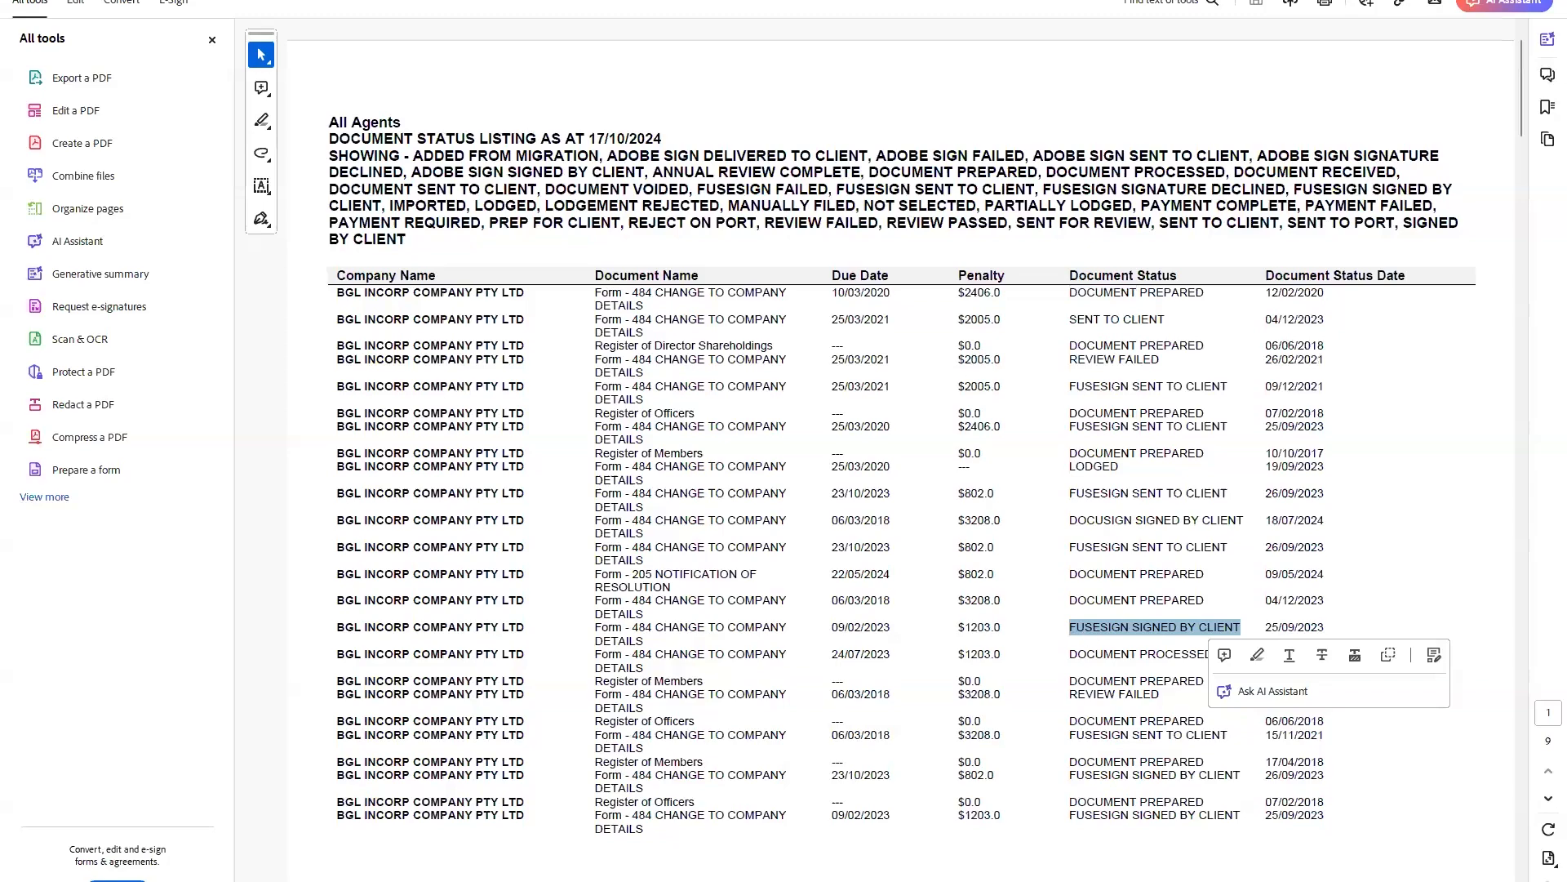
# Back in CAS 360, open the ID Verification Status Listing Report and review its Status Types filters.
pyautogui.hotkey('alt', 'Tab')
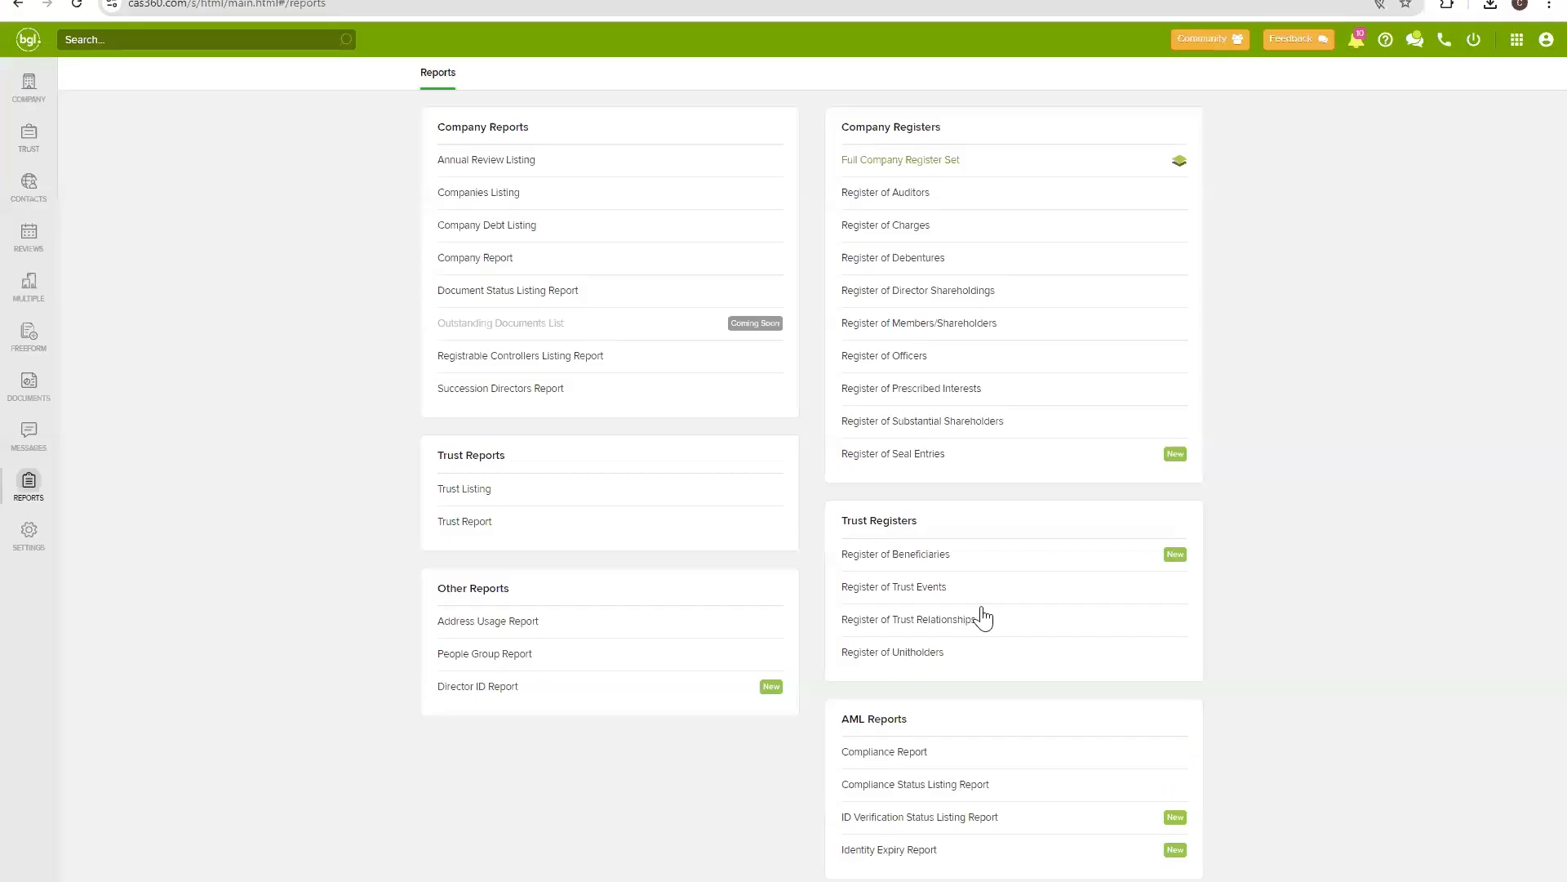
pyautogui.click(939, 816)
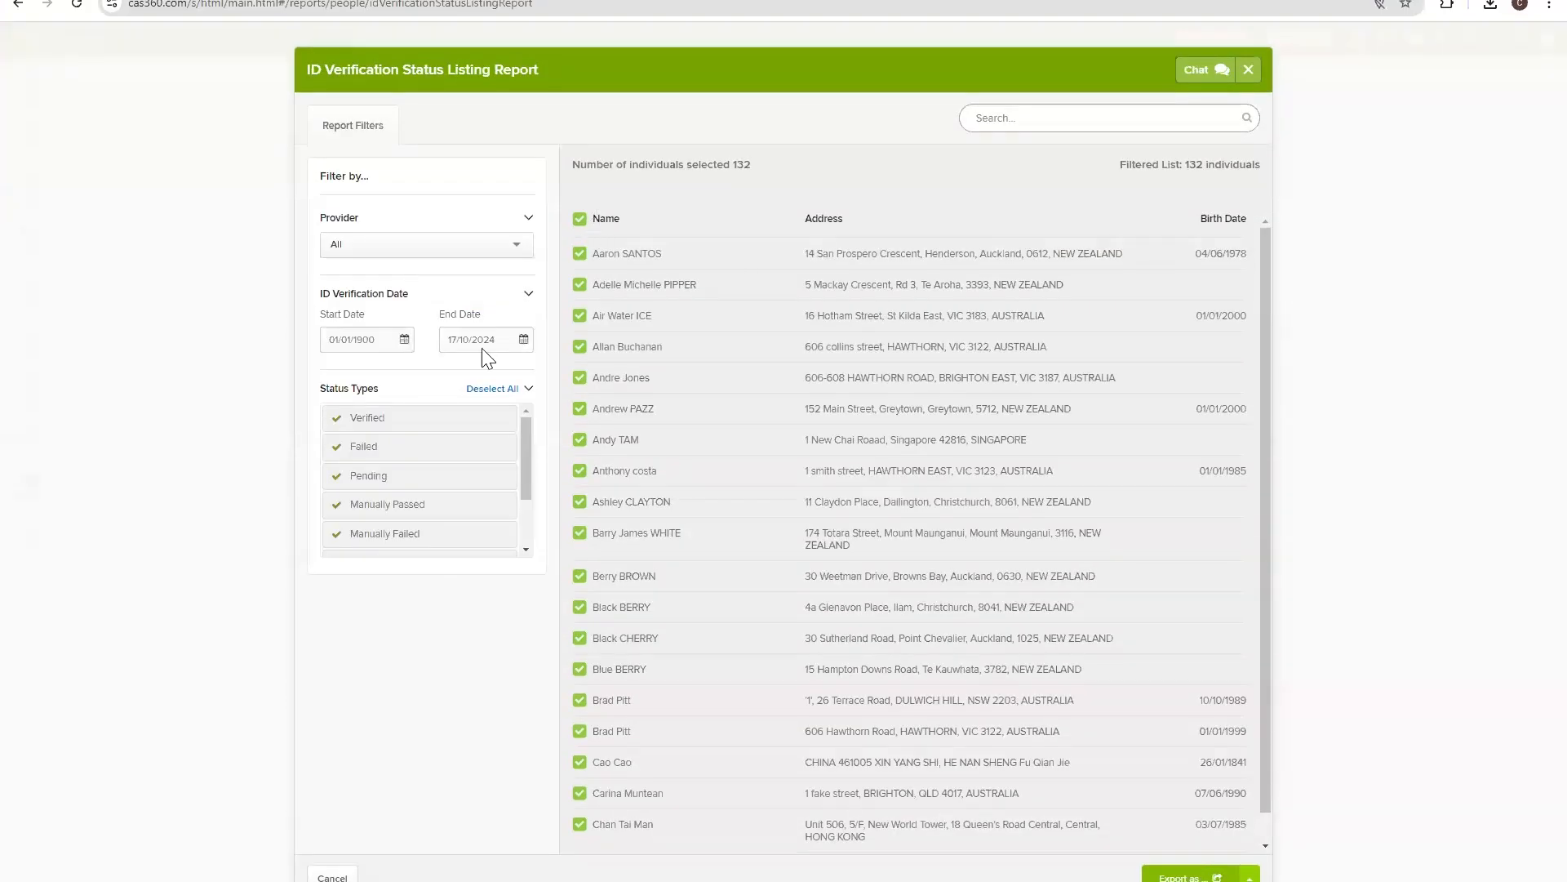
pyautogui.scroll(-2, 384, 447)
pyautogui.scroll(2, 385, 449)
pyautogui.scroll(-2, 387, 453)
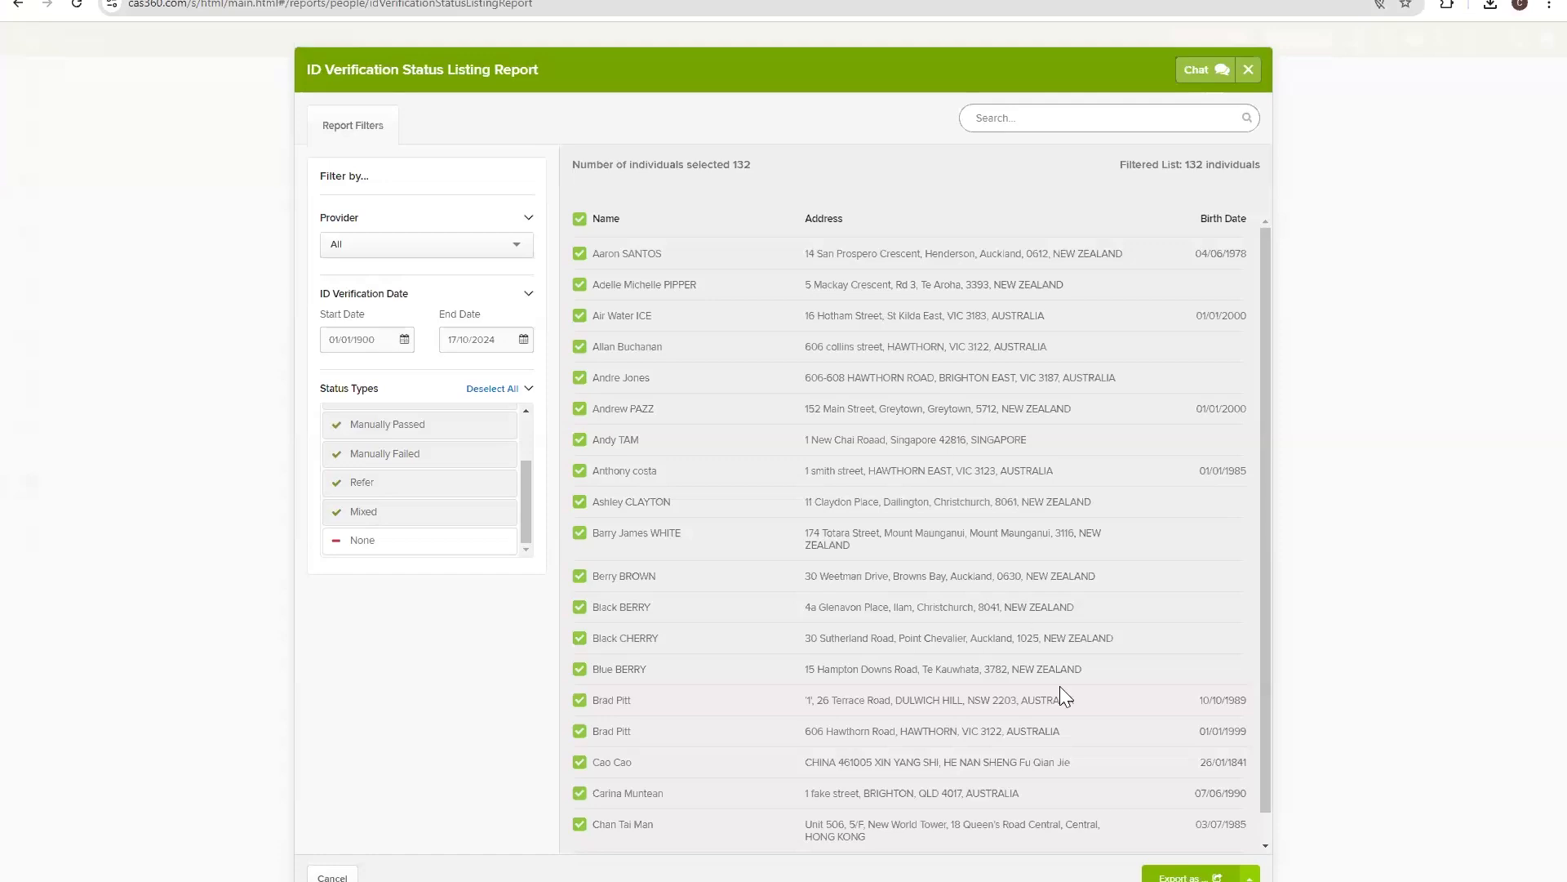
pyautogui.scroll(3, 408, 431)
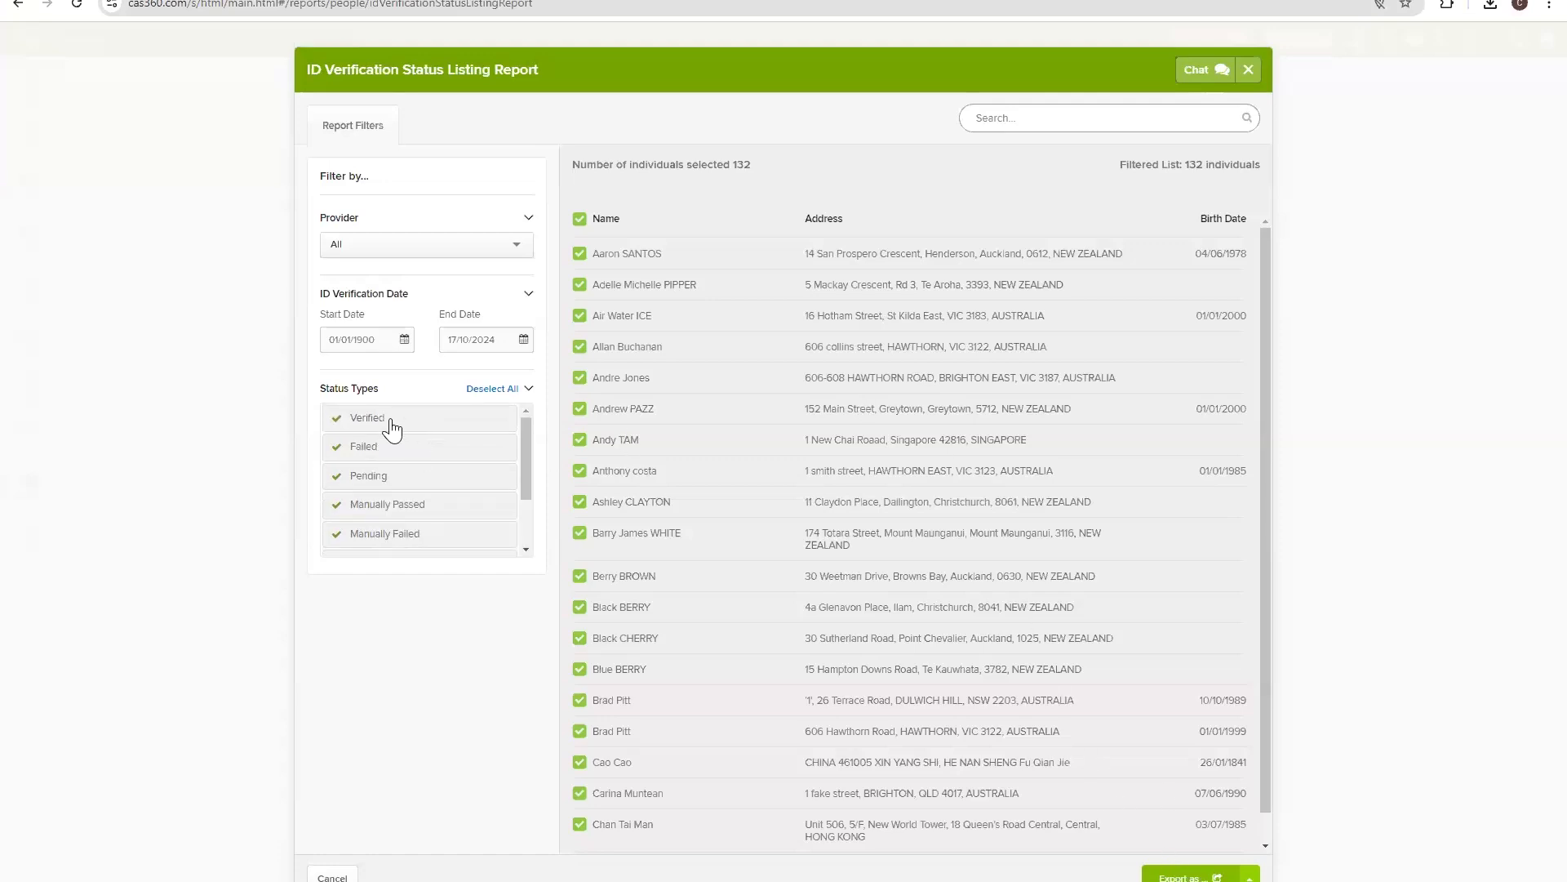
pyautogui.scroll(-3, 382, 485)
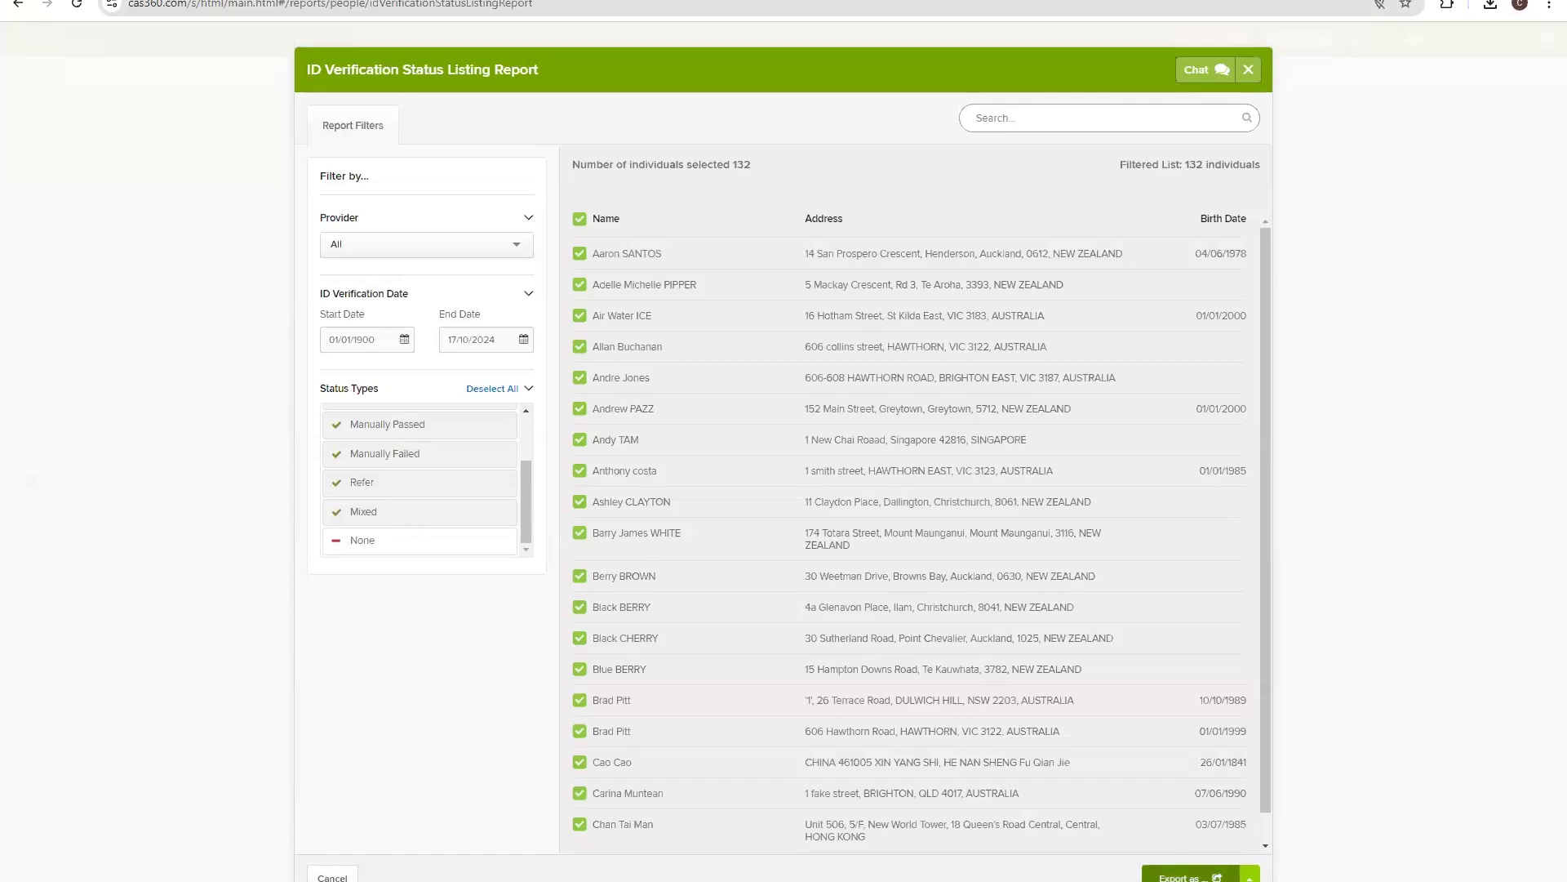
# Confirm all 132 individuals are selected and export the report as a PDF.
pyautogui.click(1185, 876)
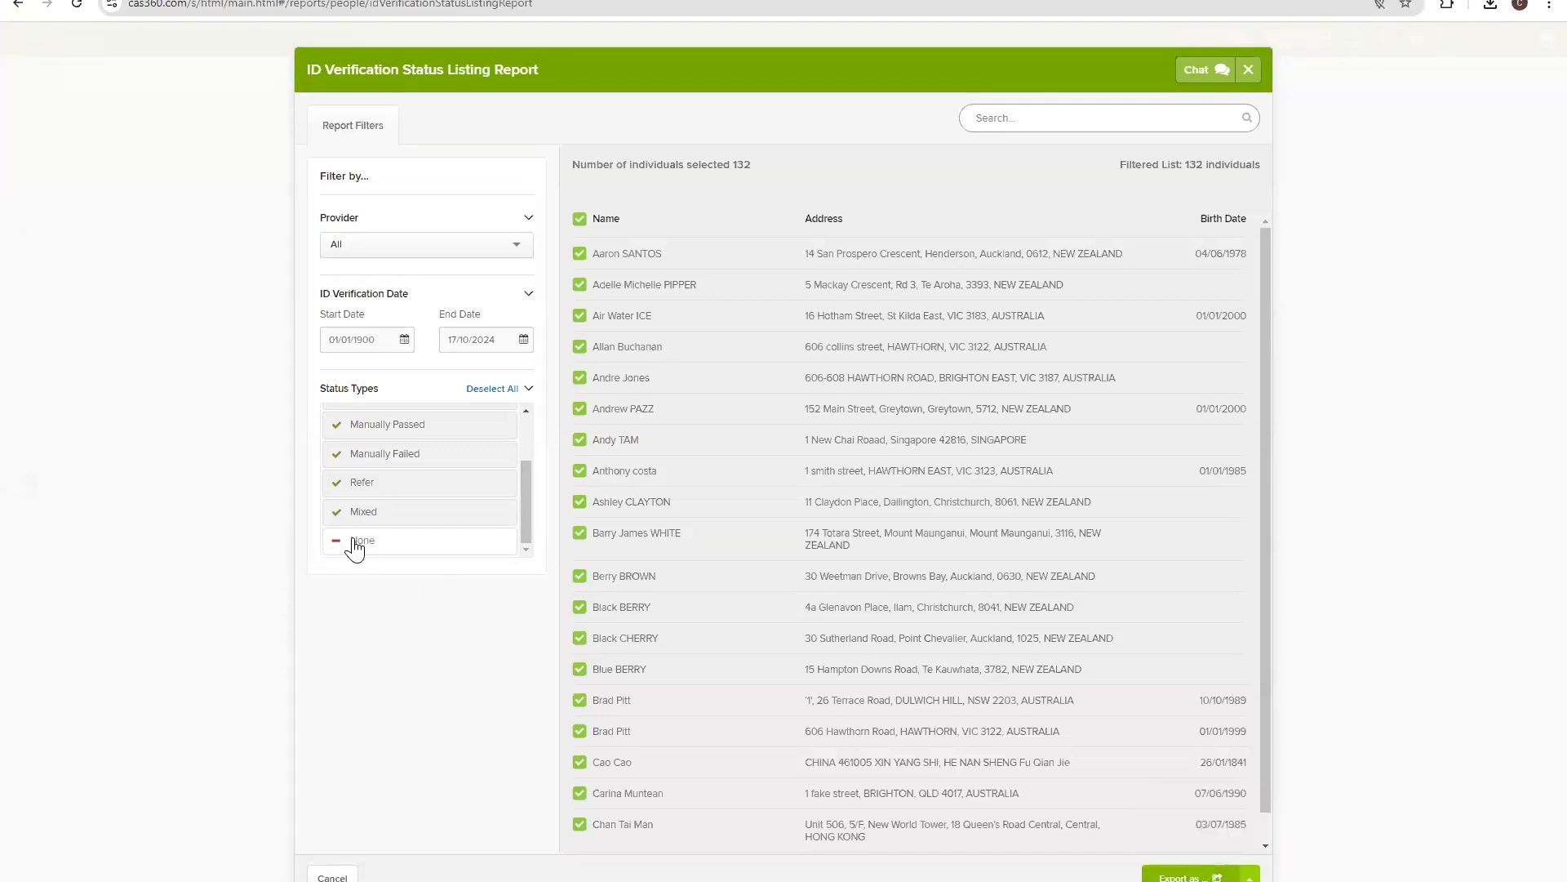
pyautogui.scroll(3, 363, 543)
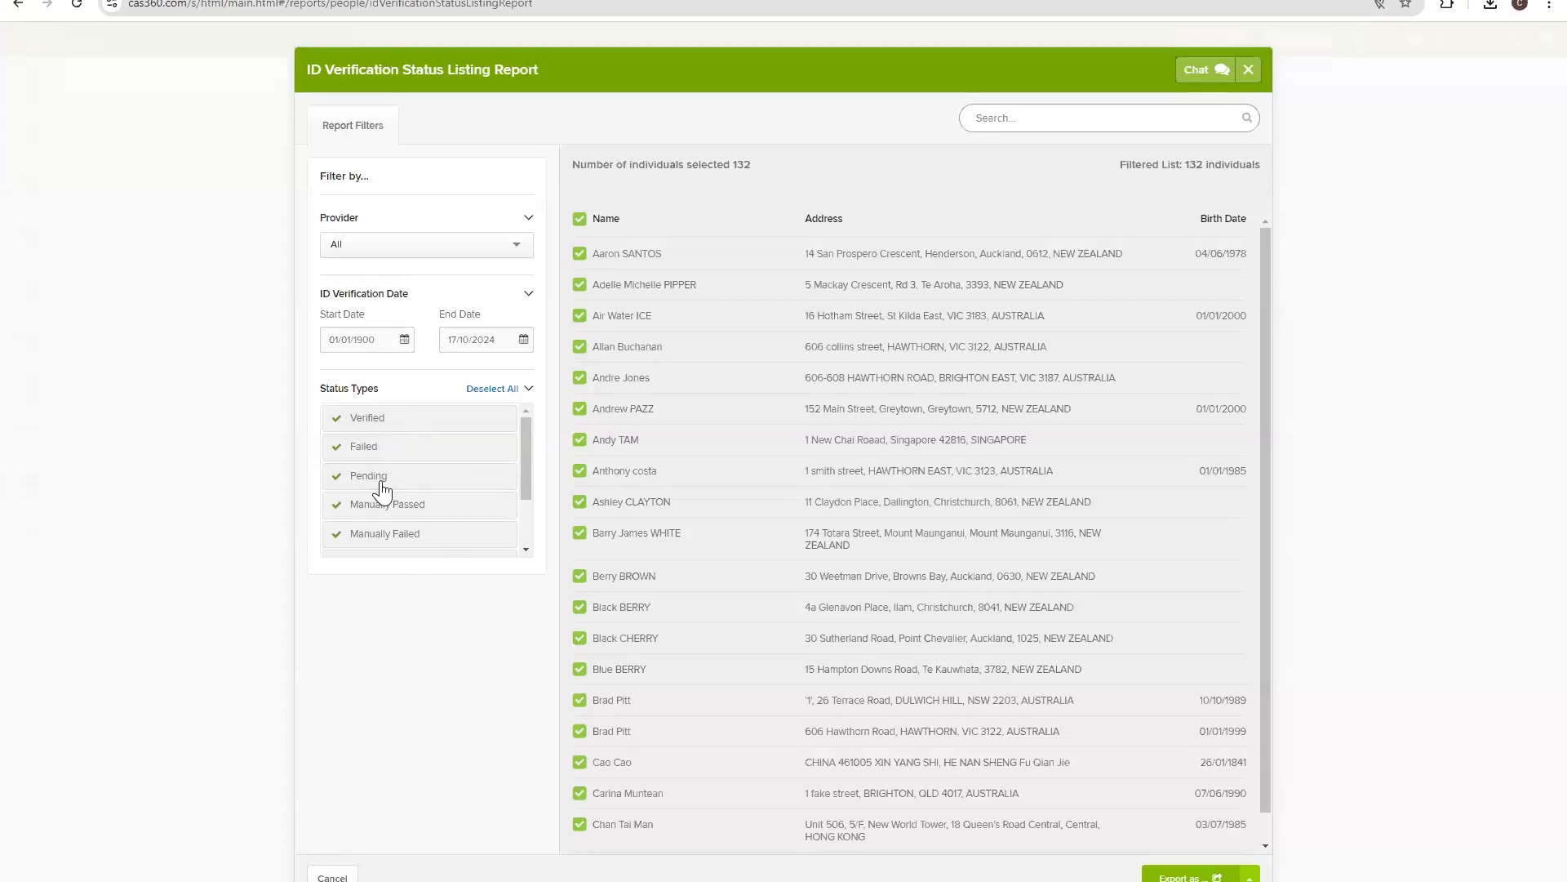
pyautogui.scroll(-2, 381, 488)
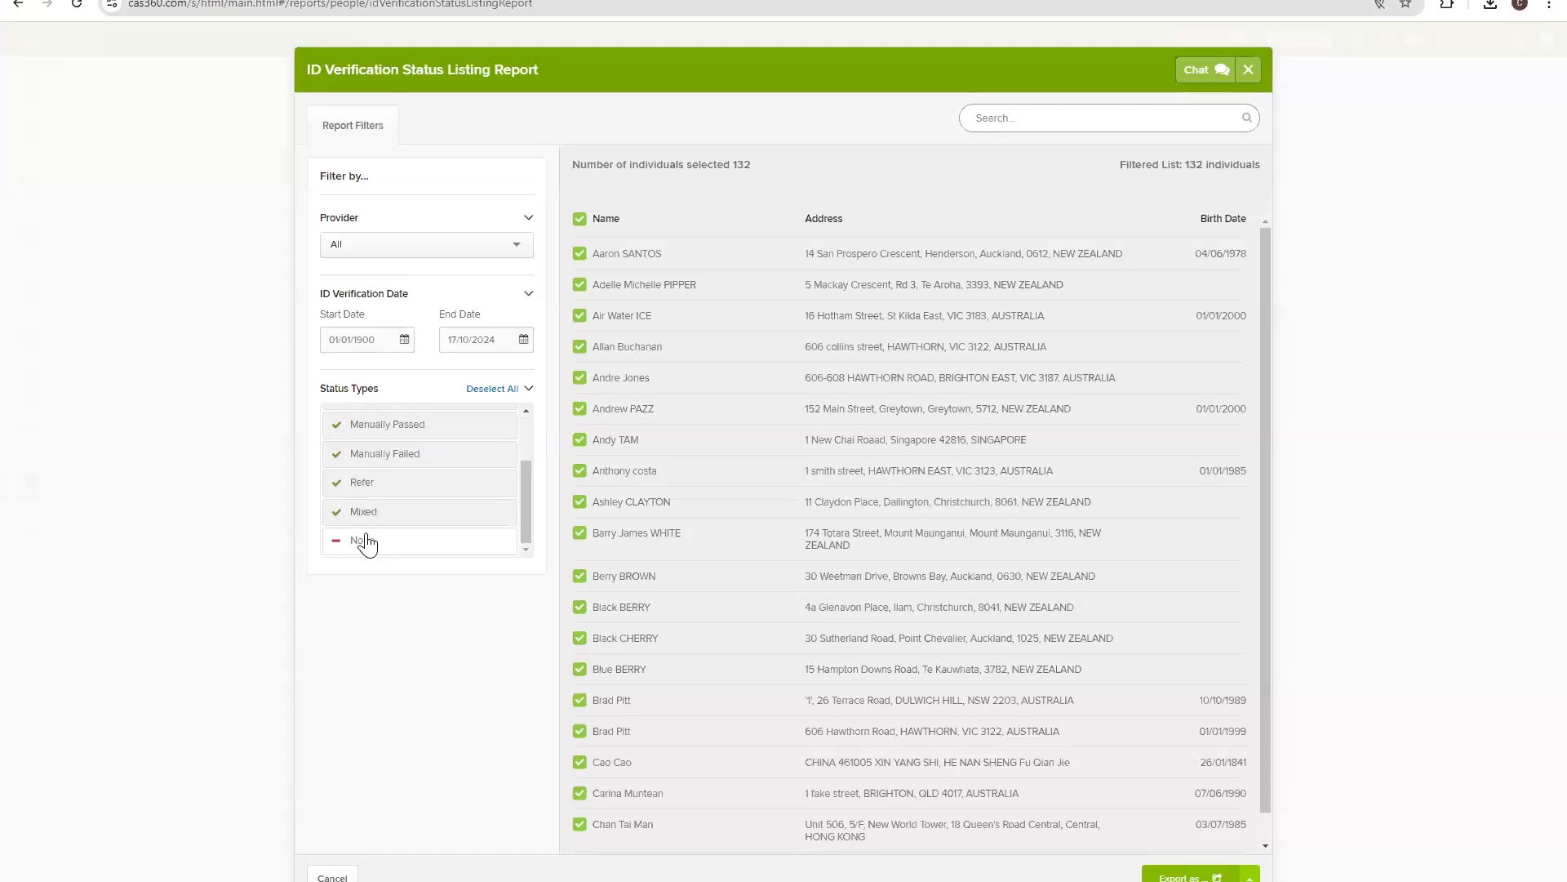
pyautogui.scroll(-8, 799, 490)
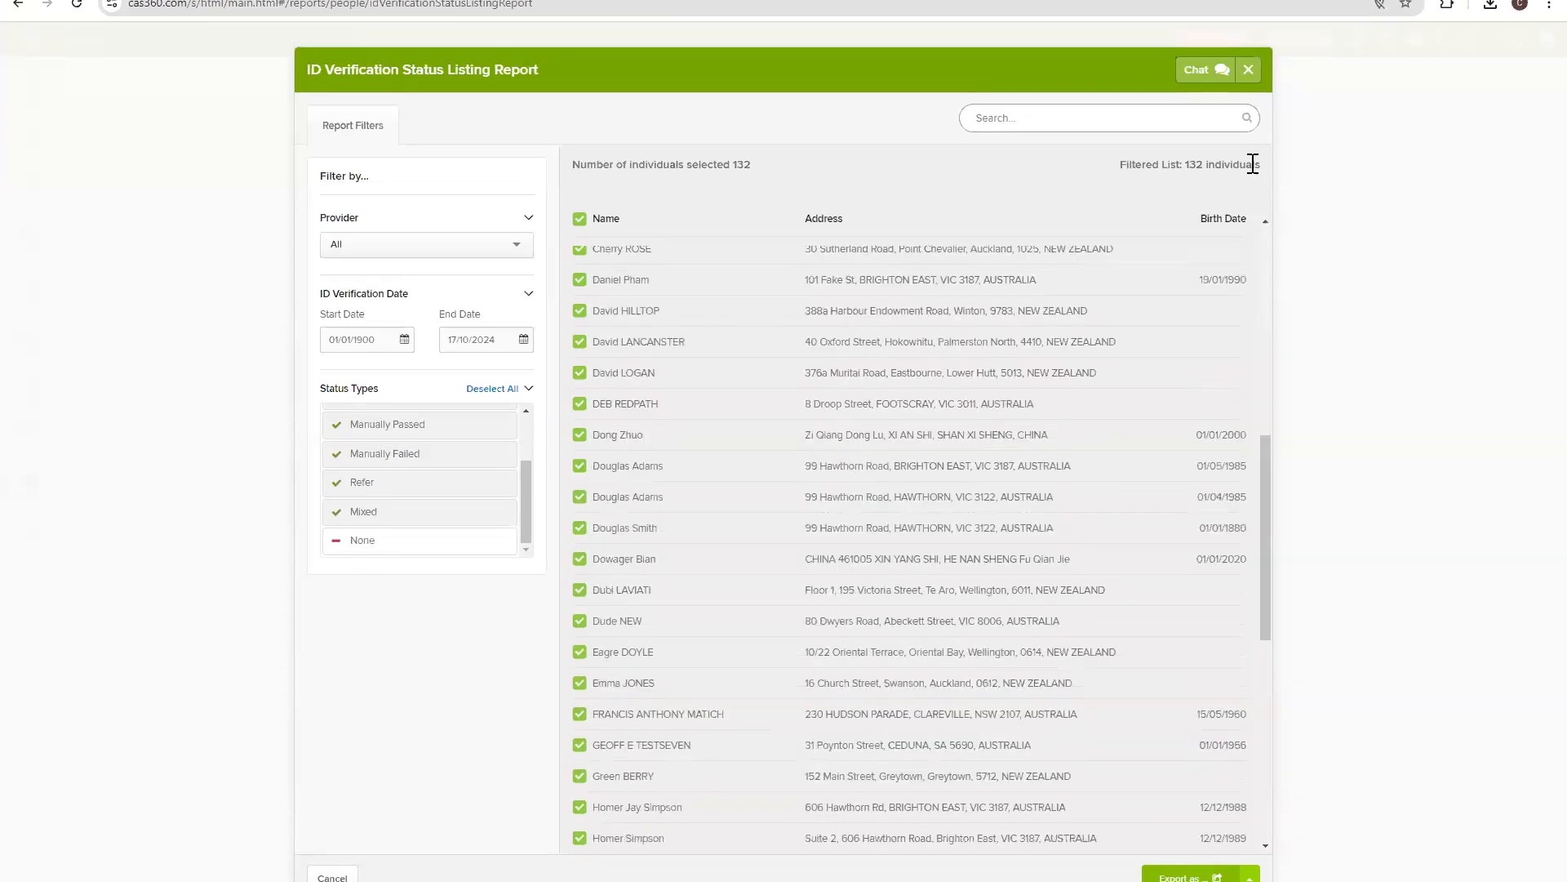
pyautogui.moveTo(1185, 164); pyautogui.dragTo(1239, 196)
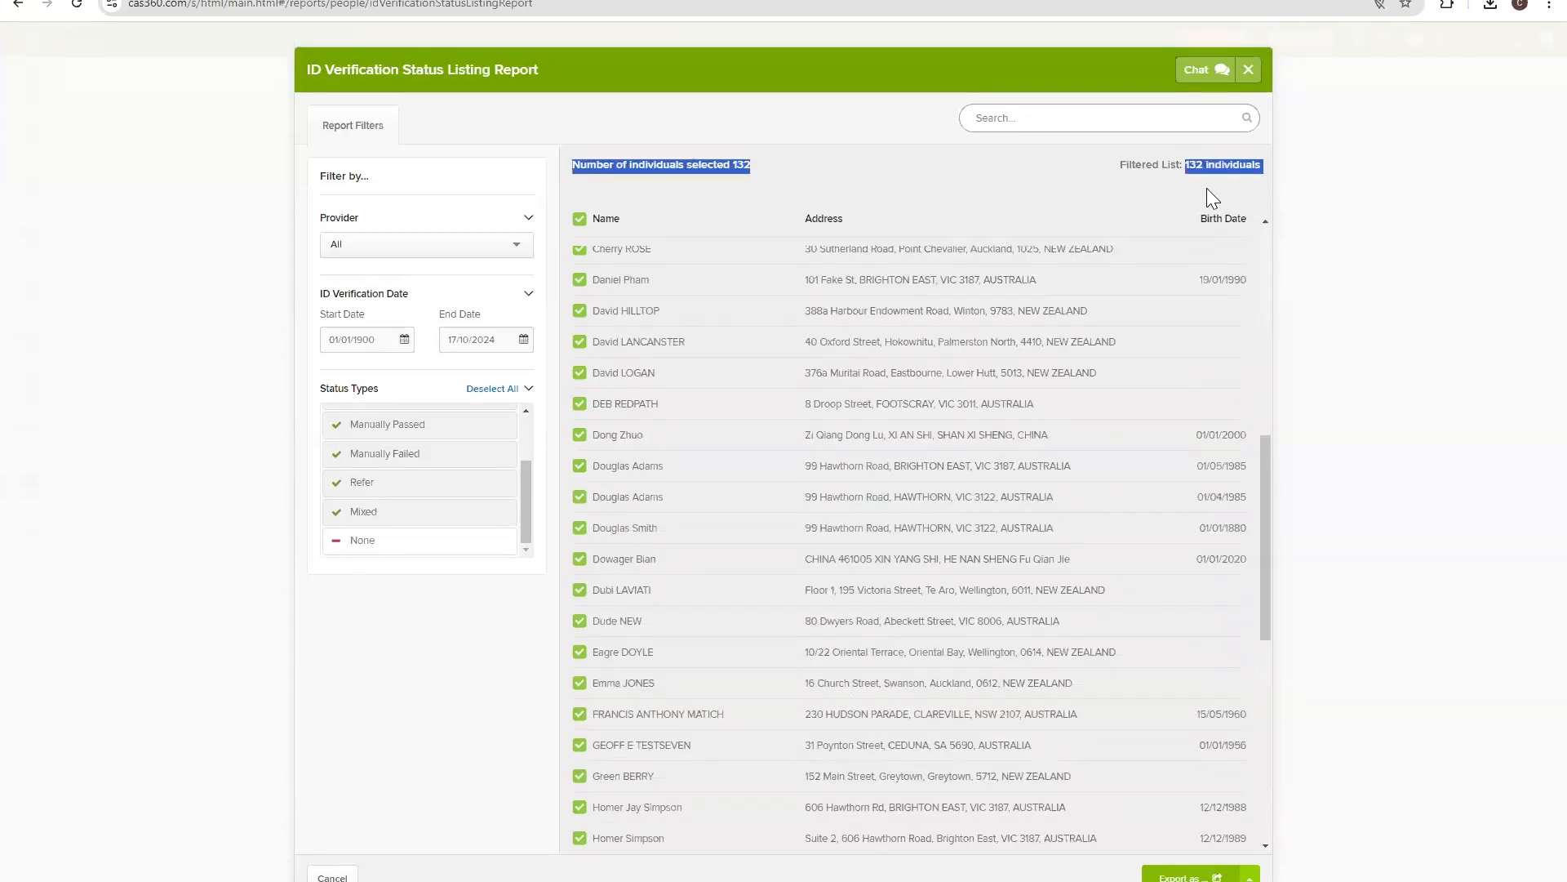
pyautogui.click(1207, 181)
pyautogui.scroll(8, 1143, 265)
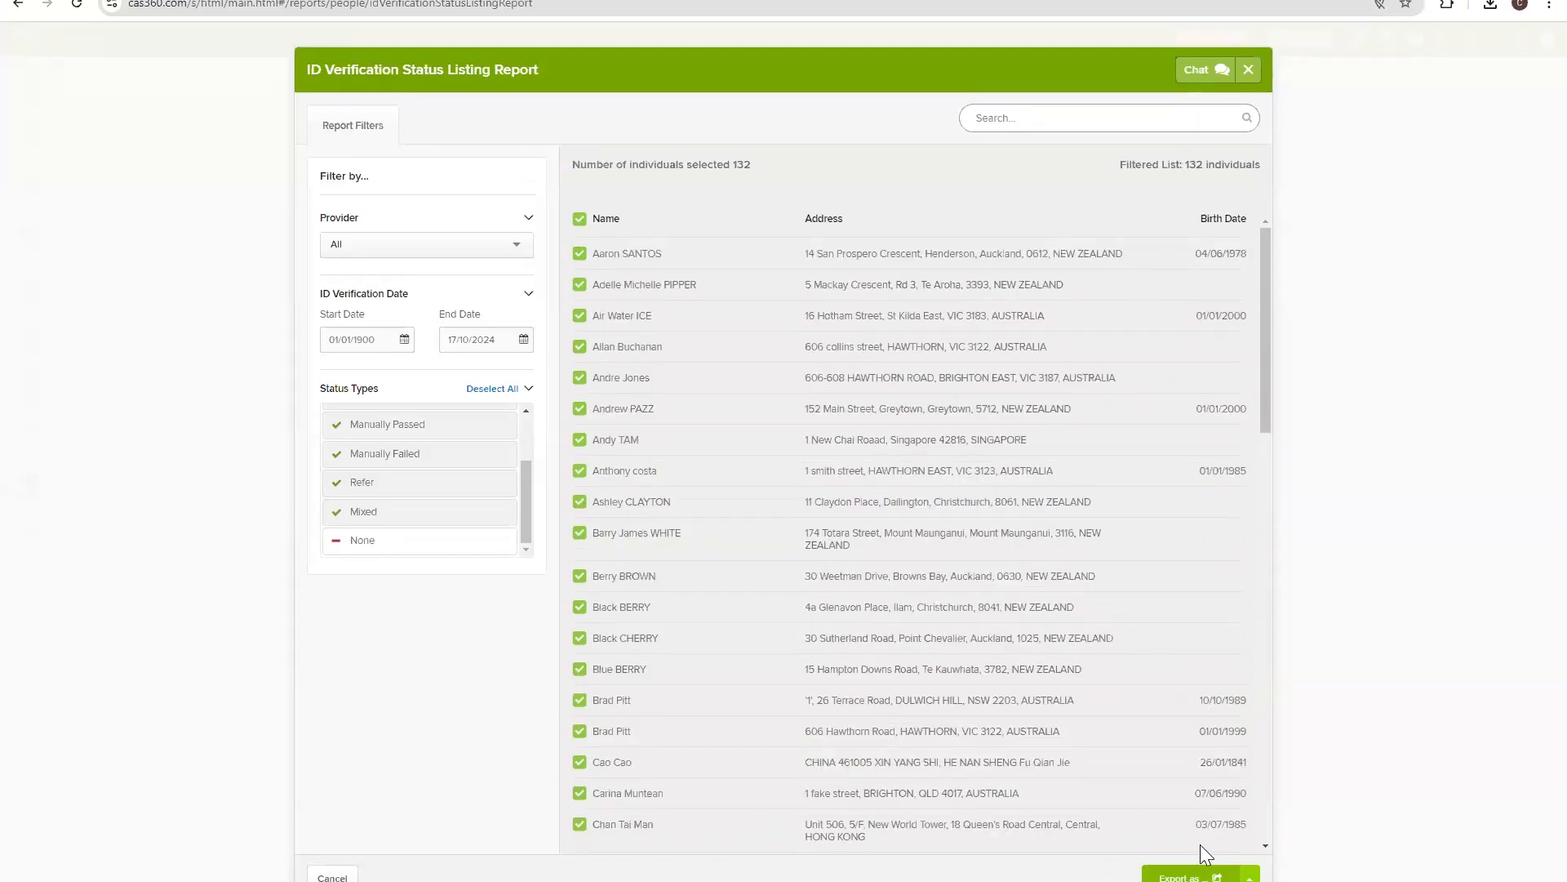
pyautogui.click(1191, 875)
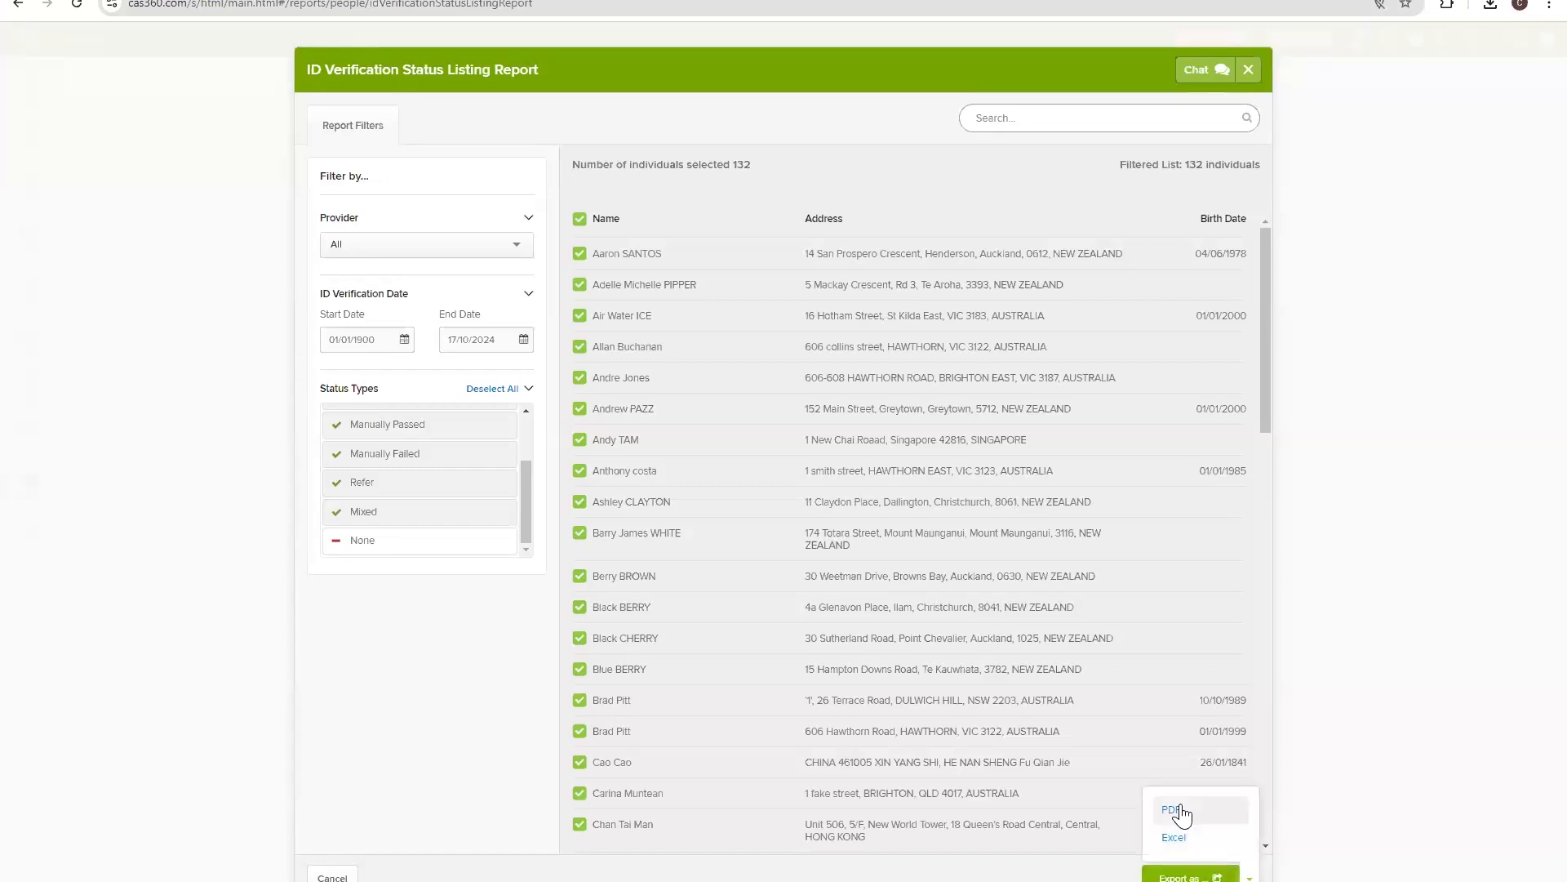
pyautogui.click(1173, 810)
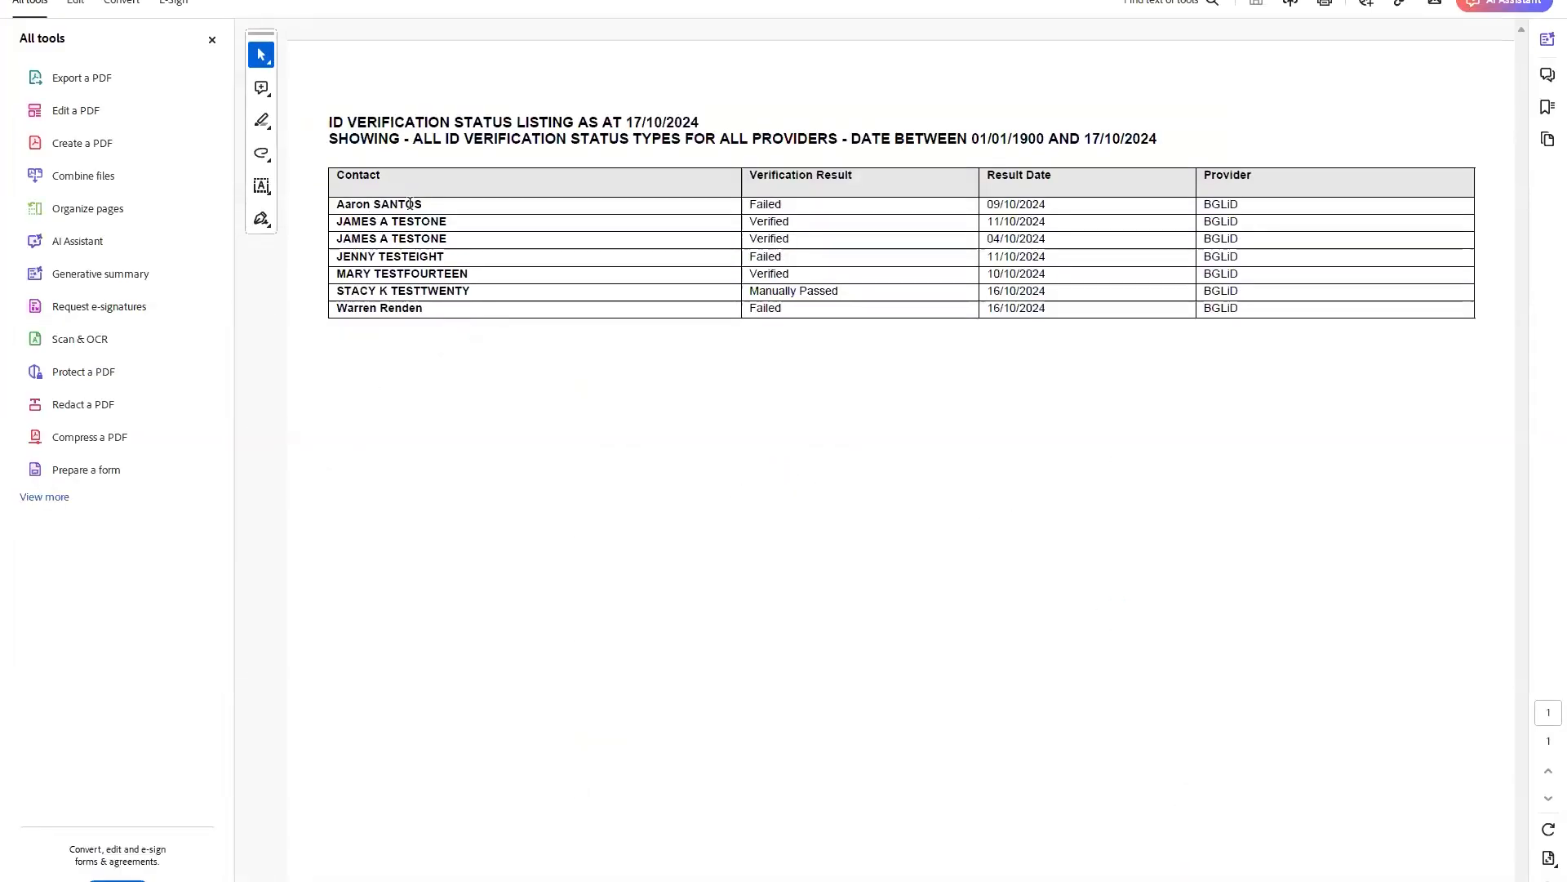
# Select the verification table rows and the first contacts' results in the PDF.
pyautogui.moveTo(336, 211); pyautogui.dragTo(1256, 307)
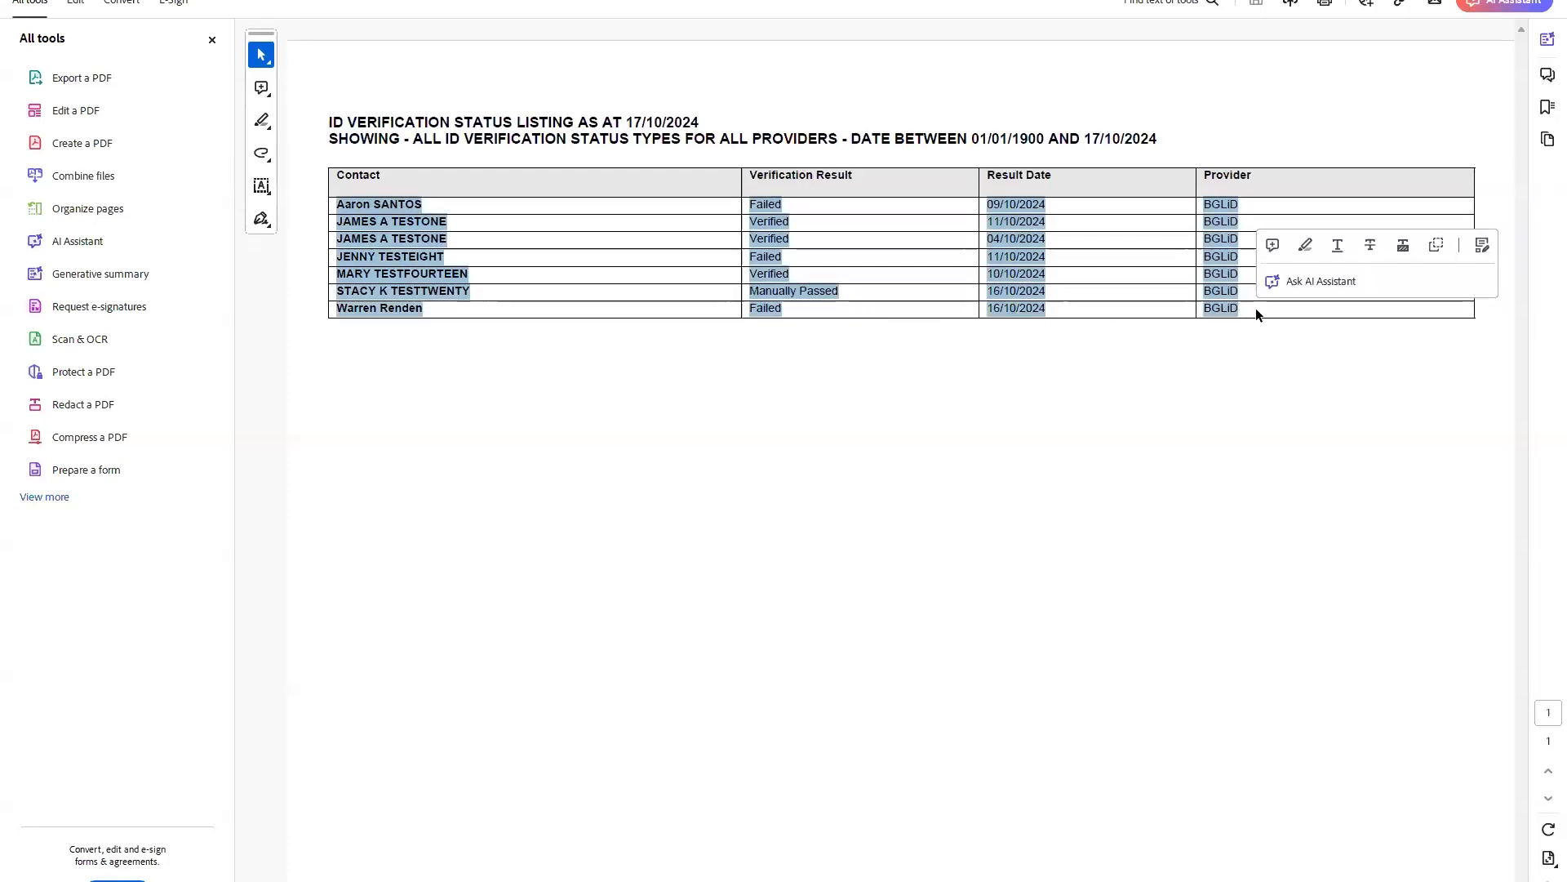
pyautogui.click(1255, 307)
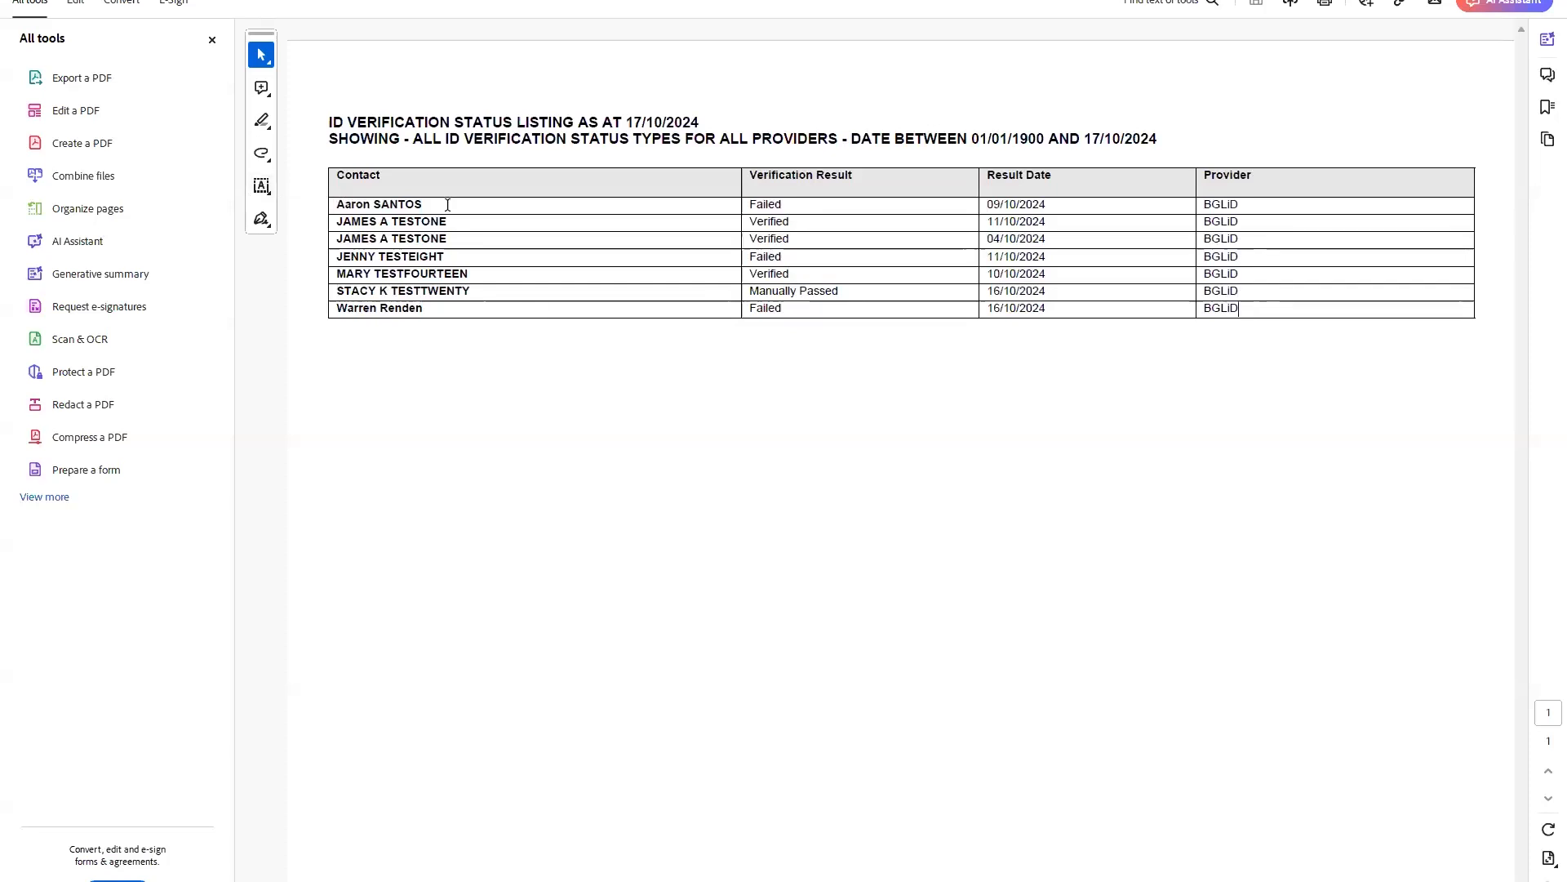
pyautogui.moveTo(336, 201); pyautogui.dragTo(447, 220)
pyautogui.click(416, 214)
pyautogui.moveTo(776, 204); pyautogui.dragTo(790, 221)
pyautogui.click(778, 208)
pyautogui.moveTo(445, 238); pyautogui.dragTo(337, 214)
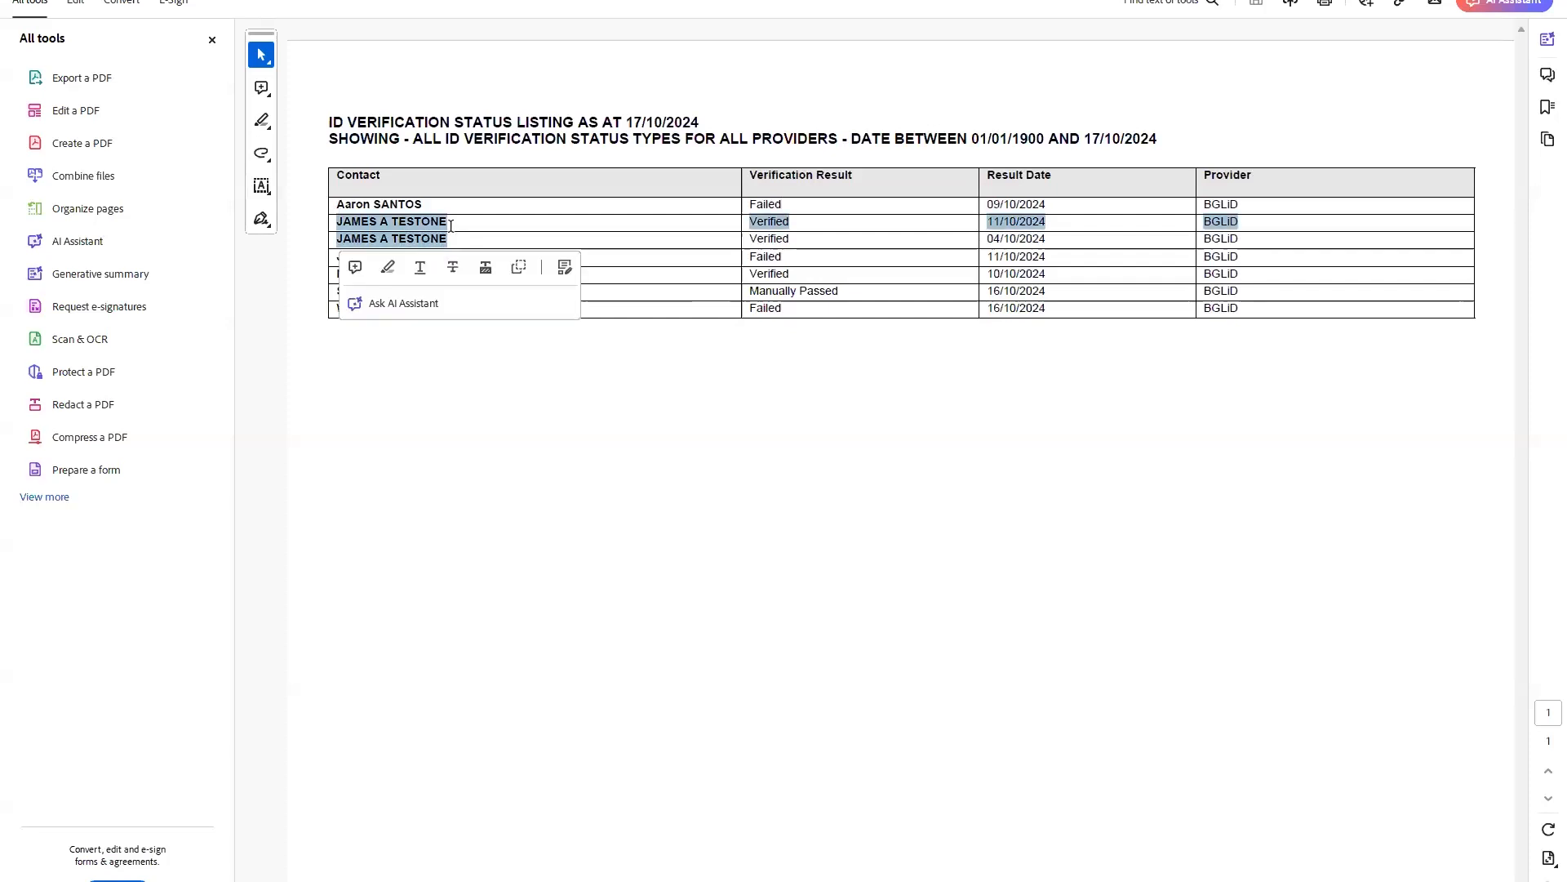
pyautogui.click(662, 240)
# Highlight the second contact's Verified result, the fifth contact's name and the Manually Passed result.
pyautogui.doubleClick(766, 221)
pyautogui.click(731, 293)
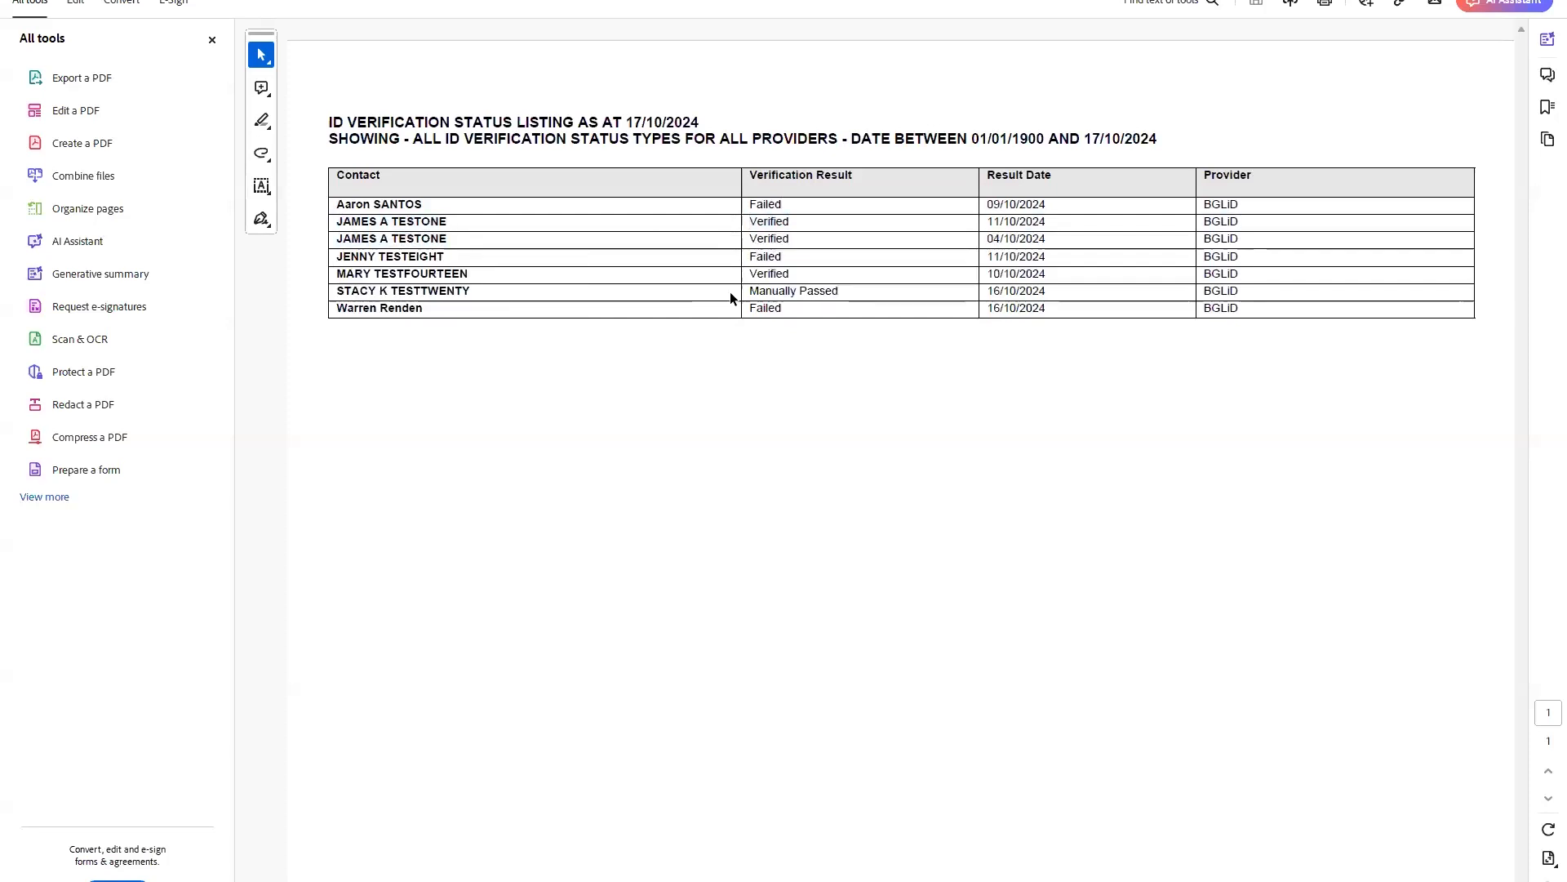
pyautogui.doubleClick(767, 221)
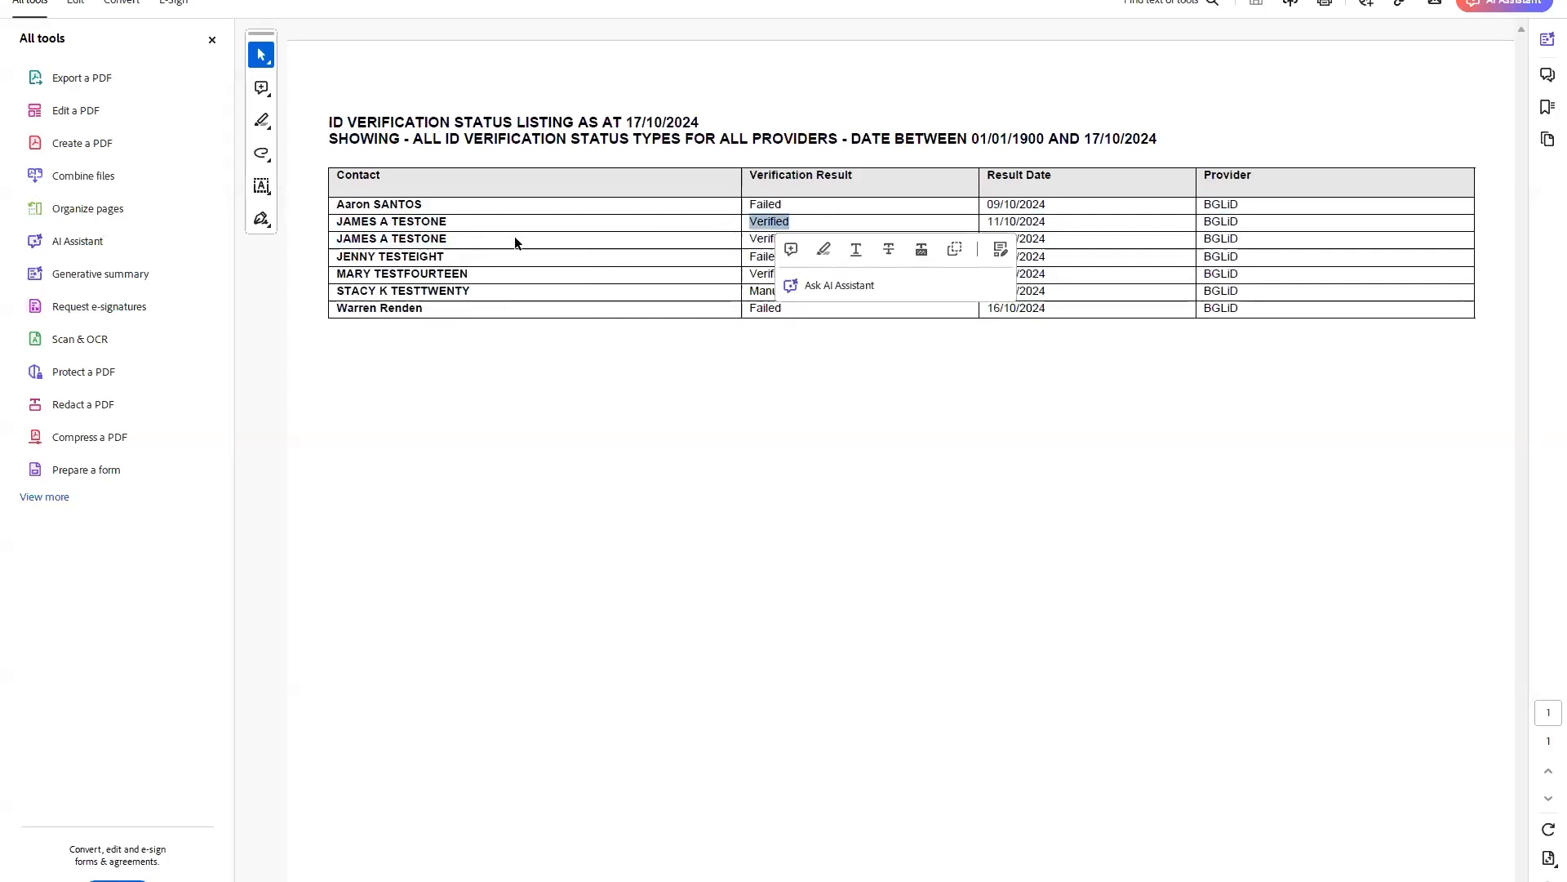
pyautogui.click(647, 237)
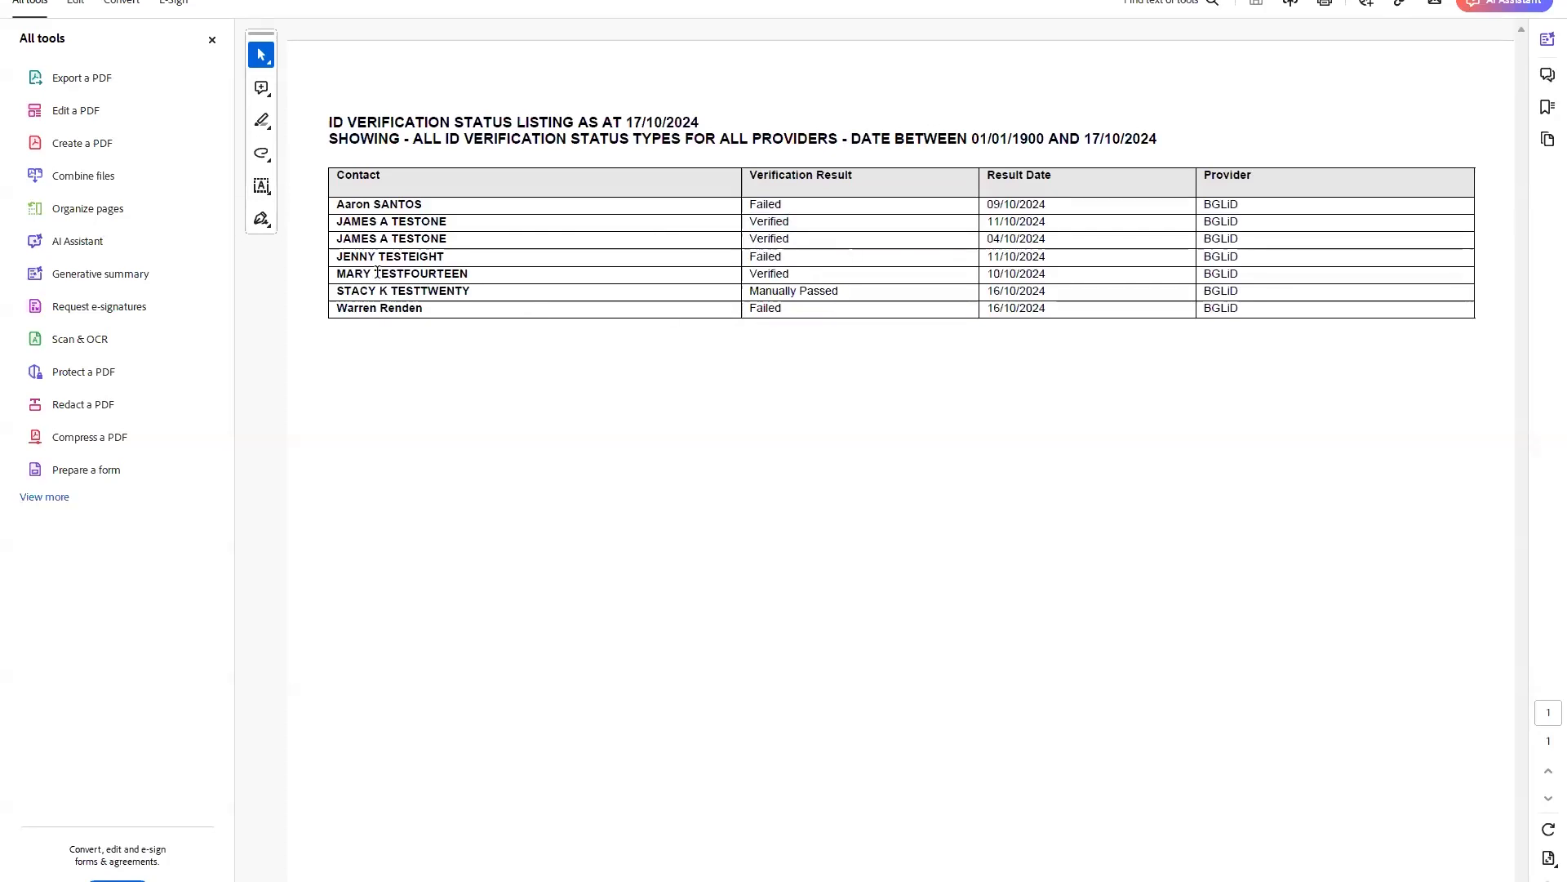
pyautogui.moveTo(375, 274); pyautogui.dragTo(454, 274)
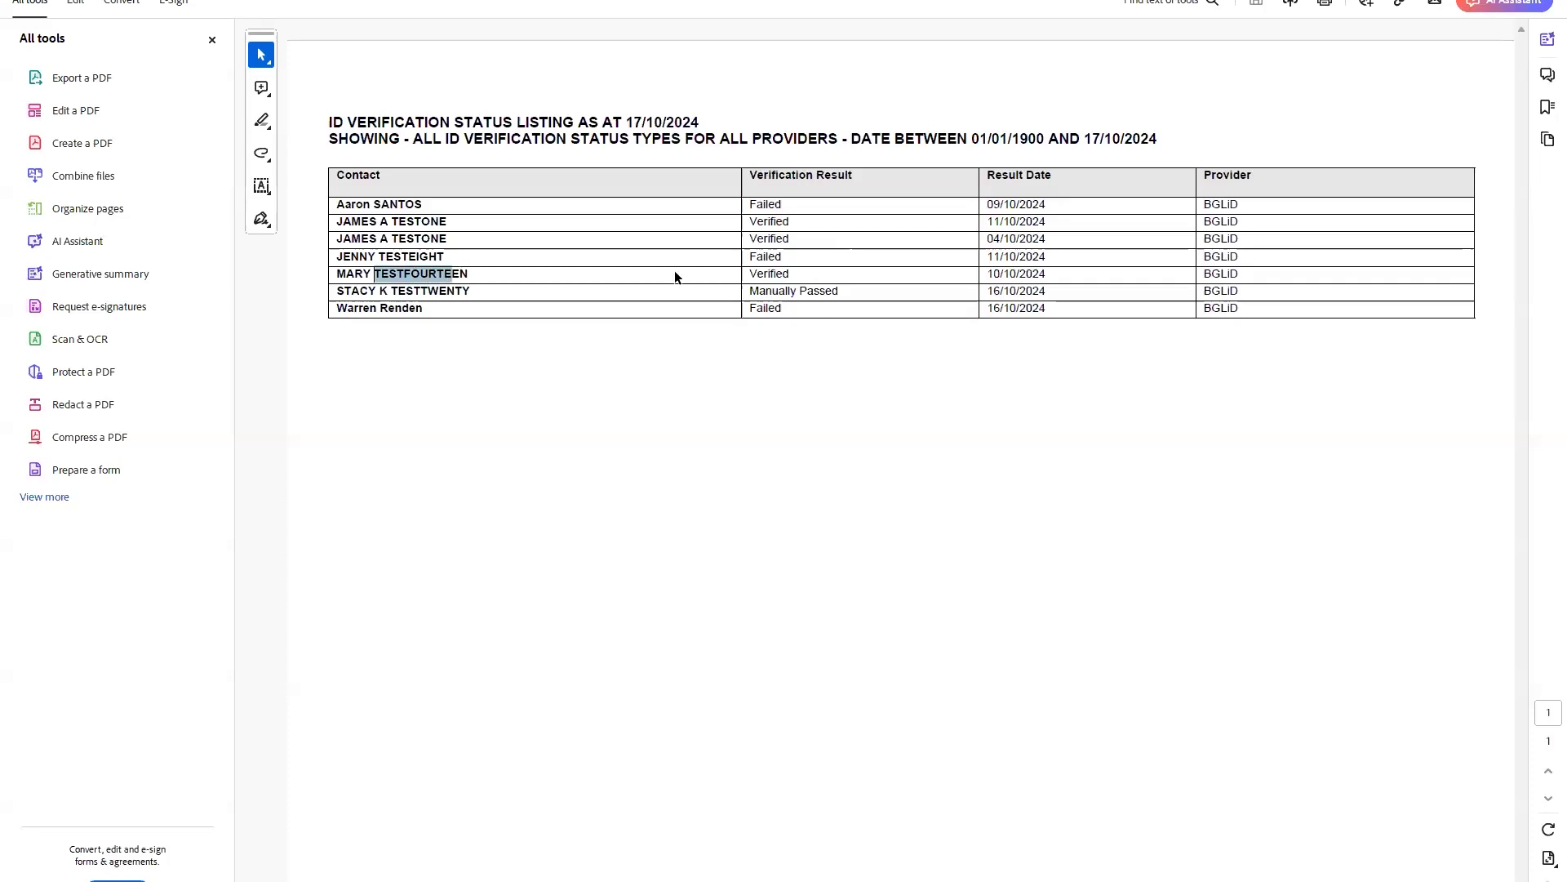
pyautogui.click(773, 273)
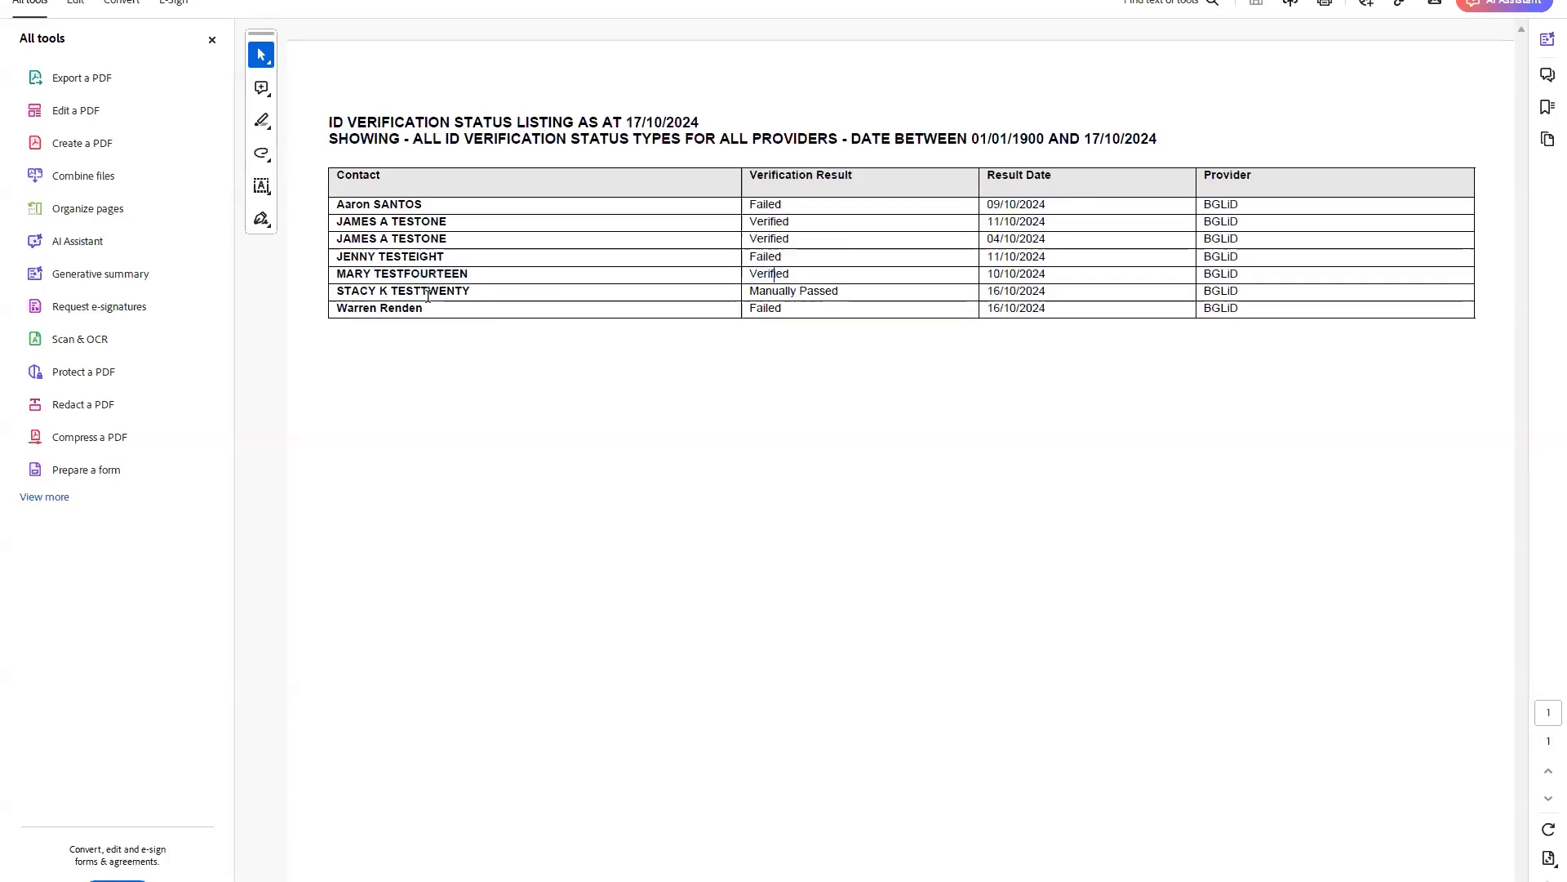
pyautogui.moveTo(749, 293); pyautogui.dragTo(919, 294)
pyautogui.click(852, 300)
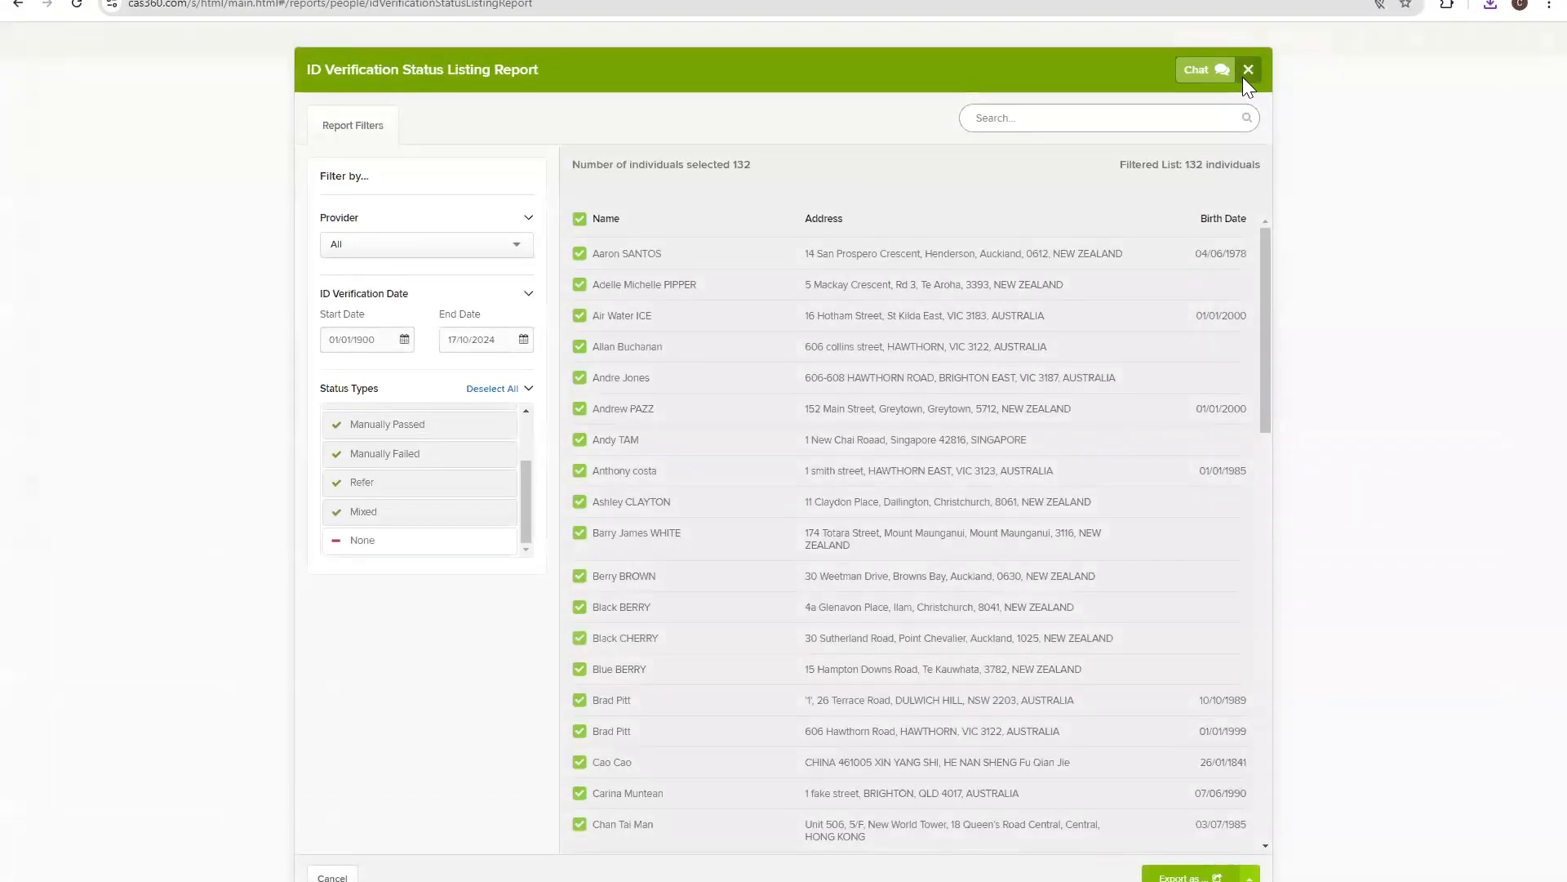
# Download and open the Director ID Report xlsx, then return to the Company Selection list.
pyautogui.click(1247, 71)
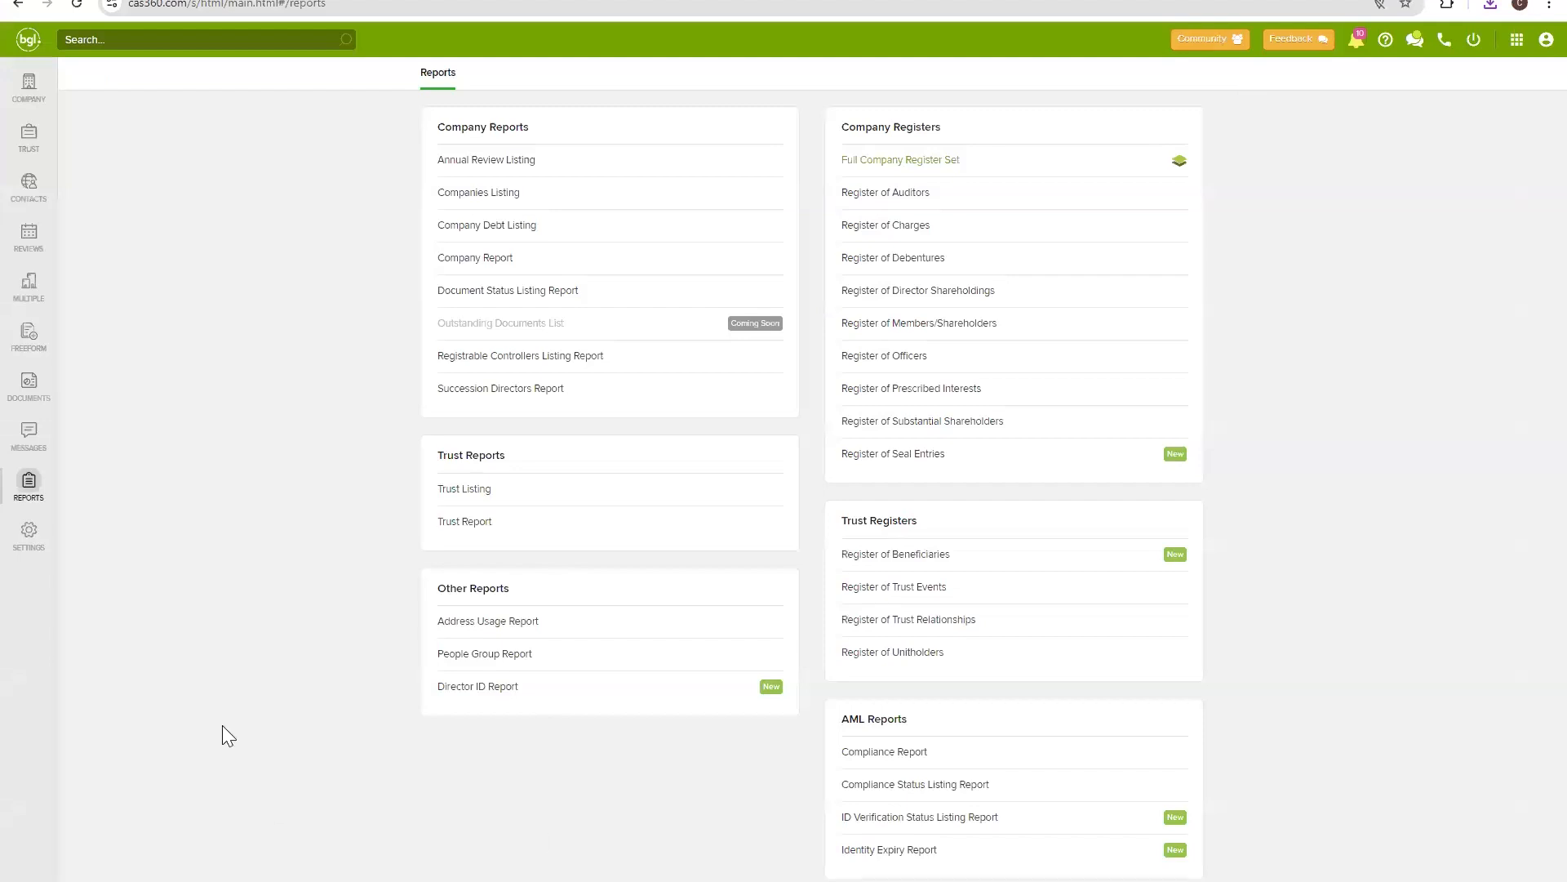
pyautogui.click(491, 692)
pyautogui.click(1342, 54)
pyautogui.click(27, 88)
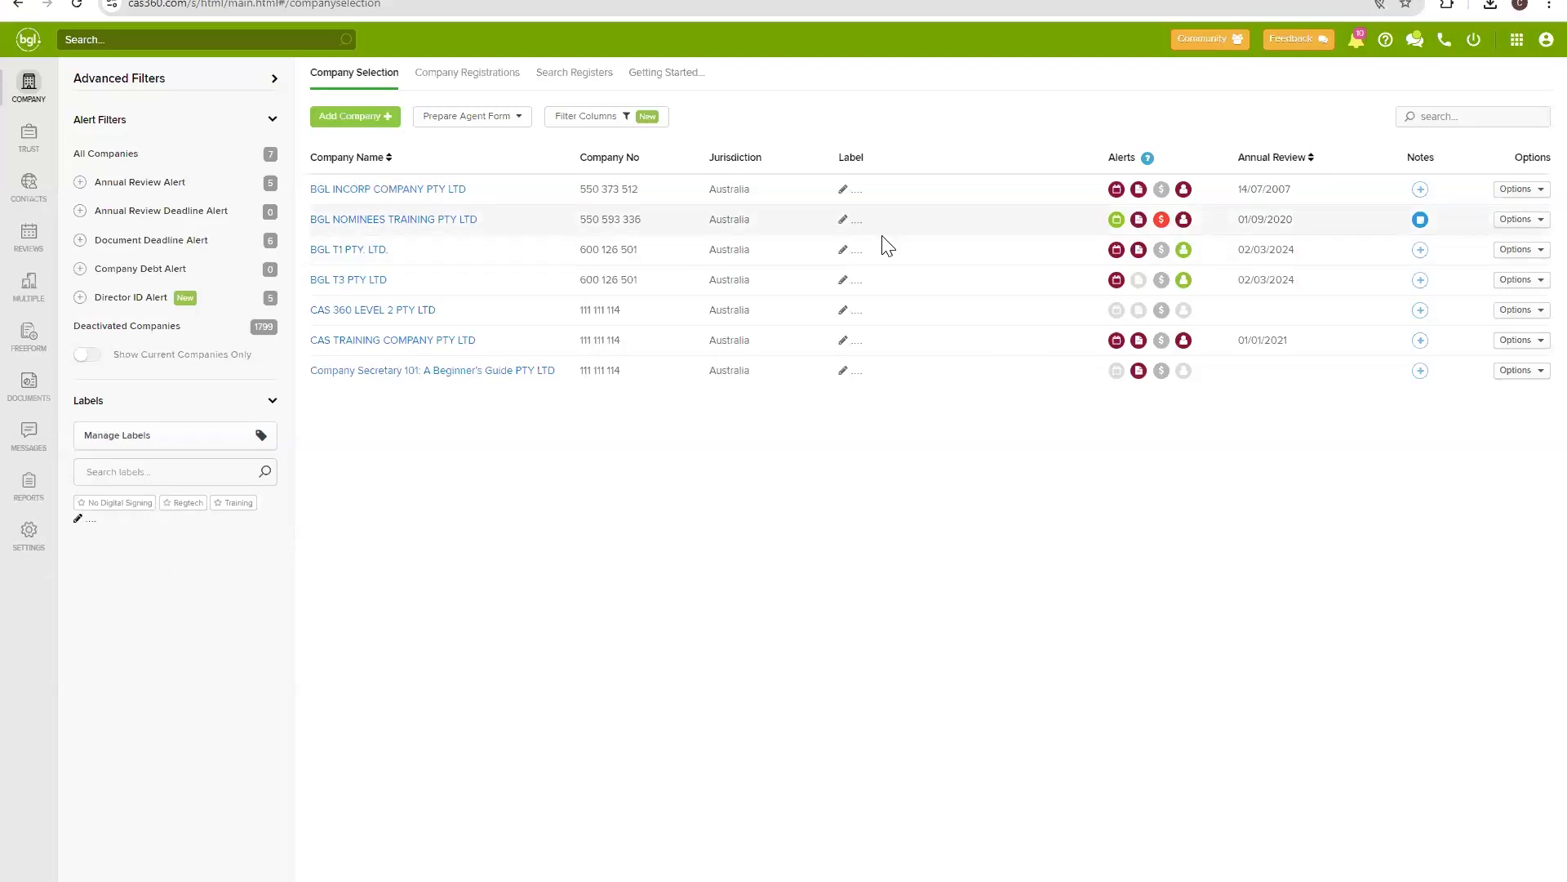
# Create a new company label from the sidebar's new label entry.
pyautogui.click(77, 517)
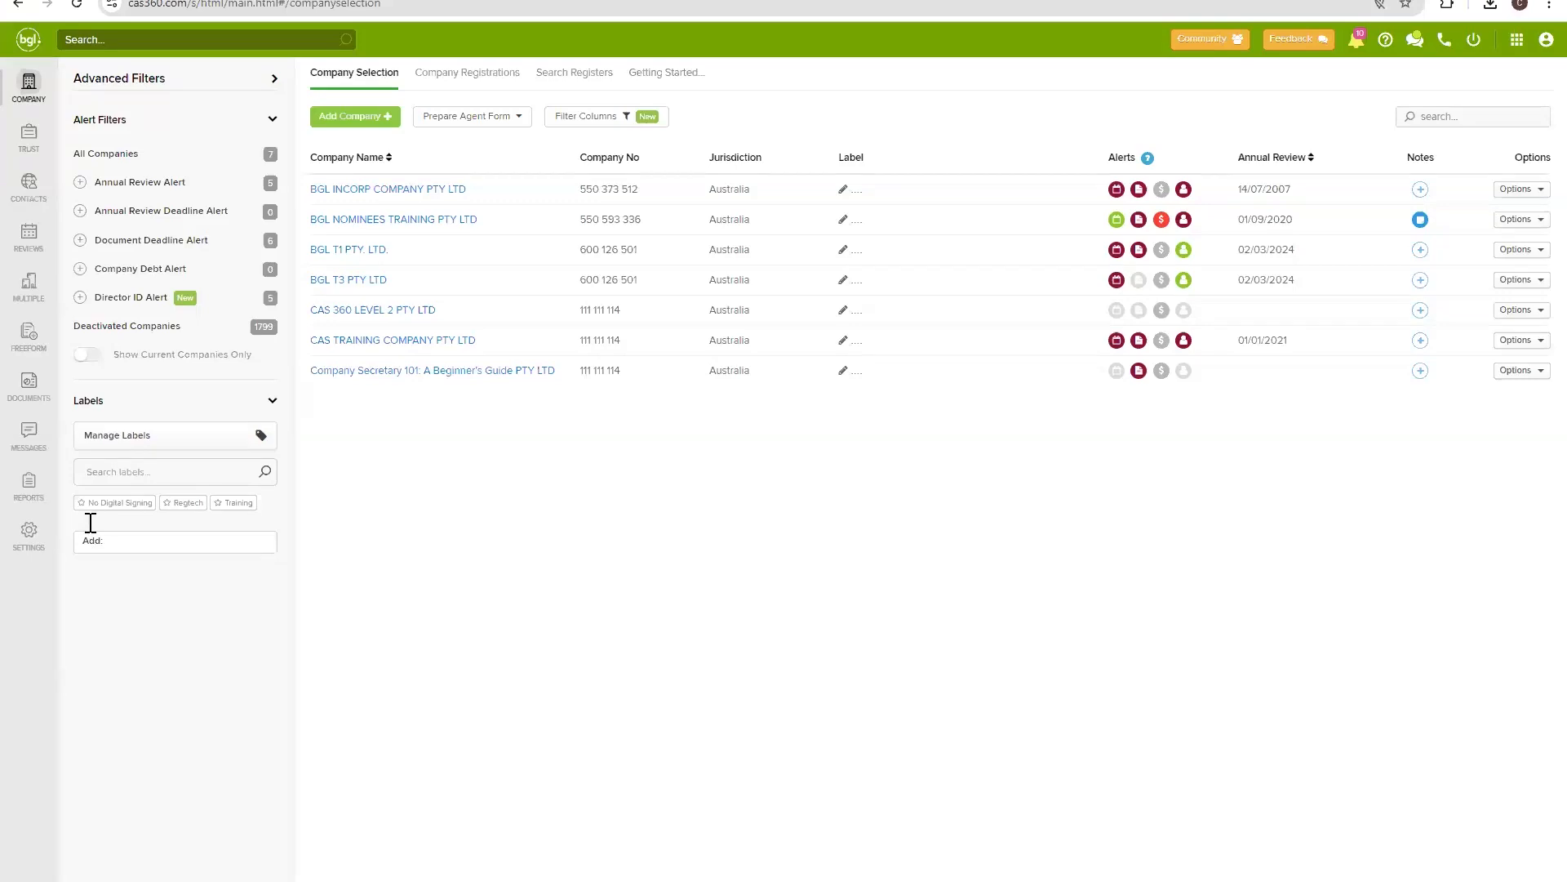
pyautogui.press('Escape')
pyautogui.click(79, 518)
pyautogui.click(183, 543)
# Tag BGL INCORP with a new person-name label and BGL NOMINEES with the other person-name label.
pyautogui.click(842, 195)
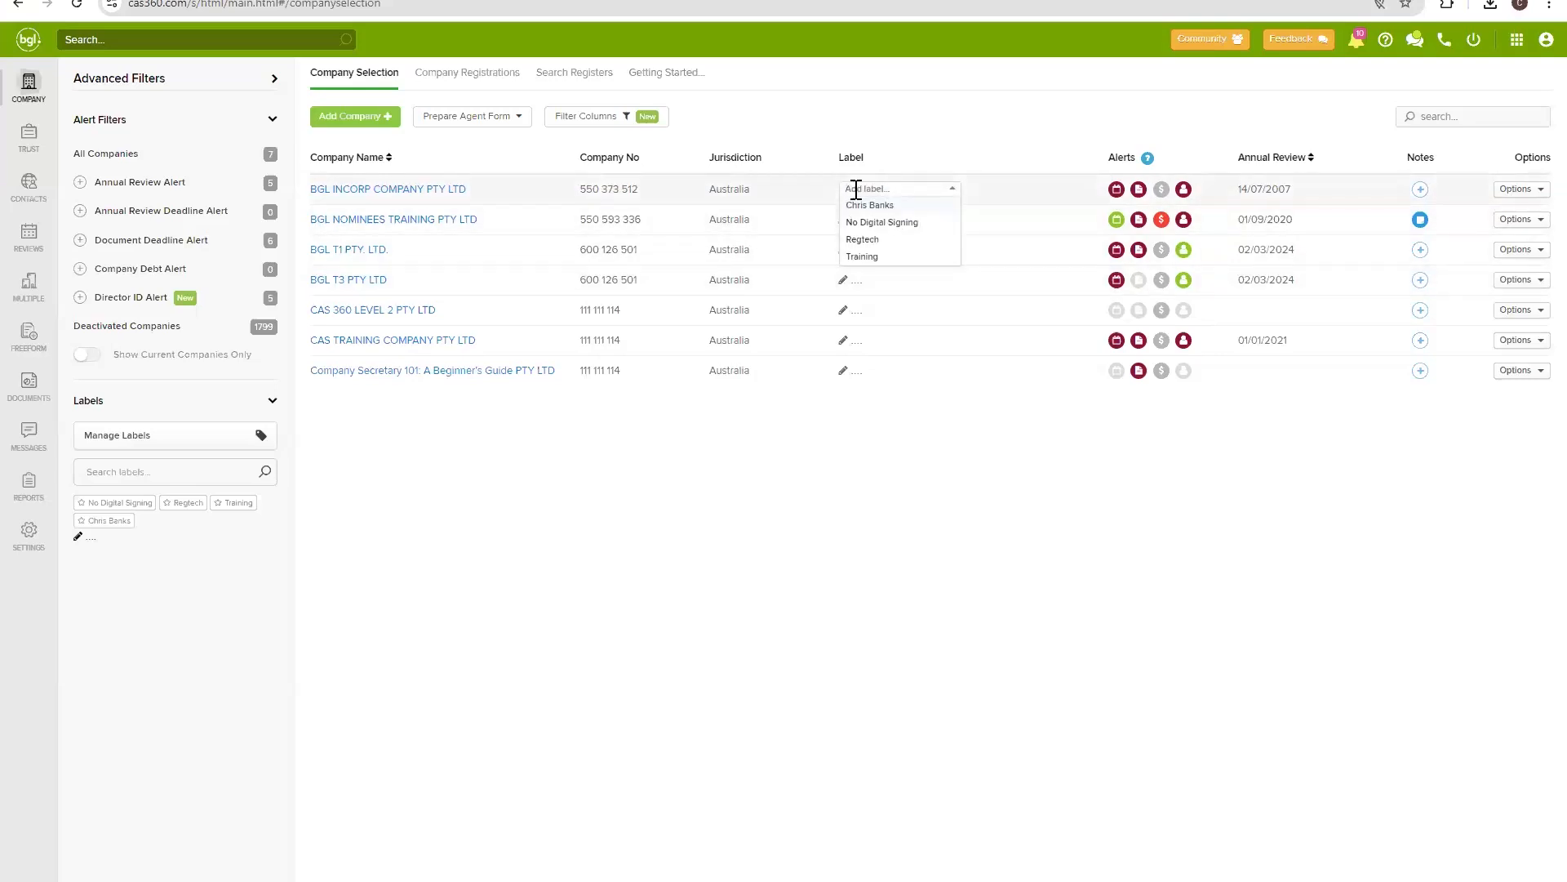
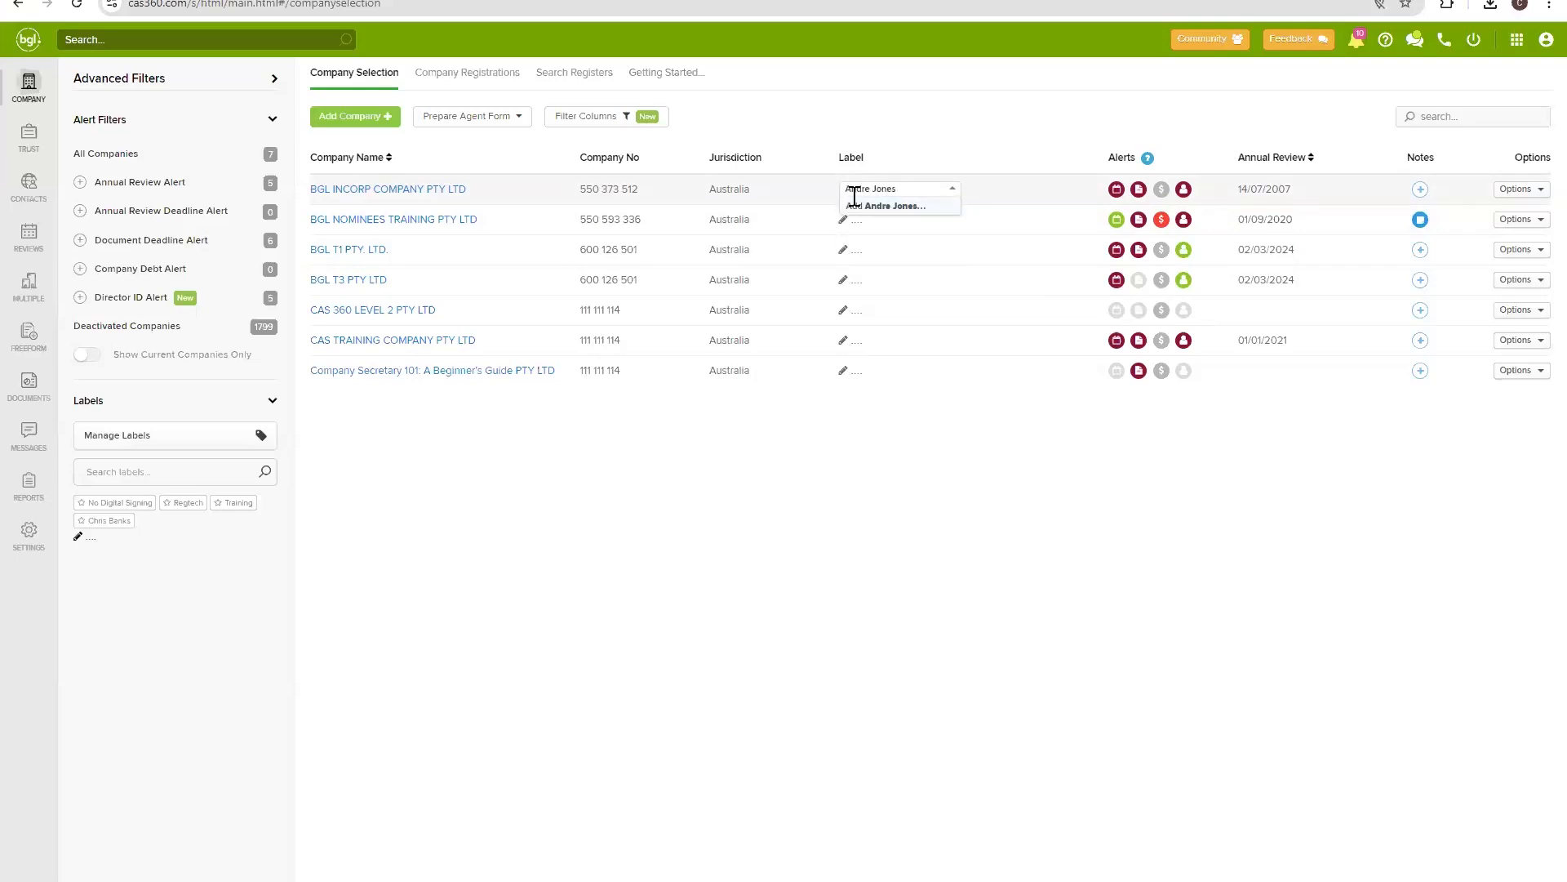
pyautogui.click(880, 208)
pyautogui.click(844, 220)
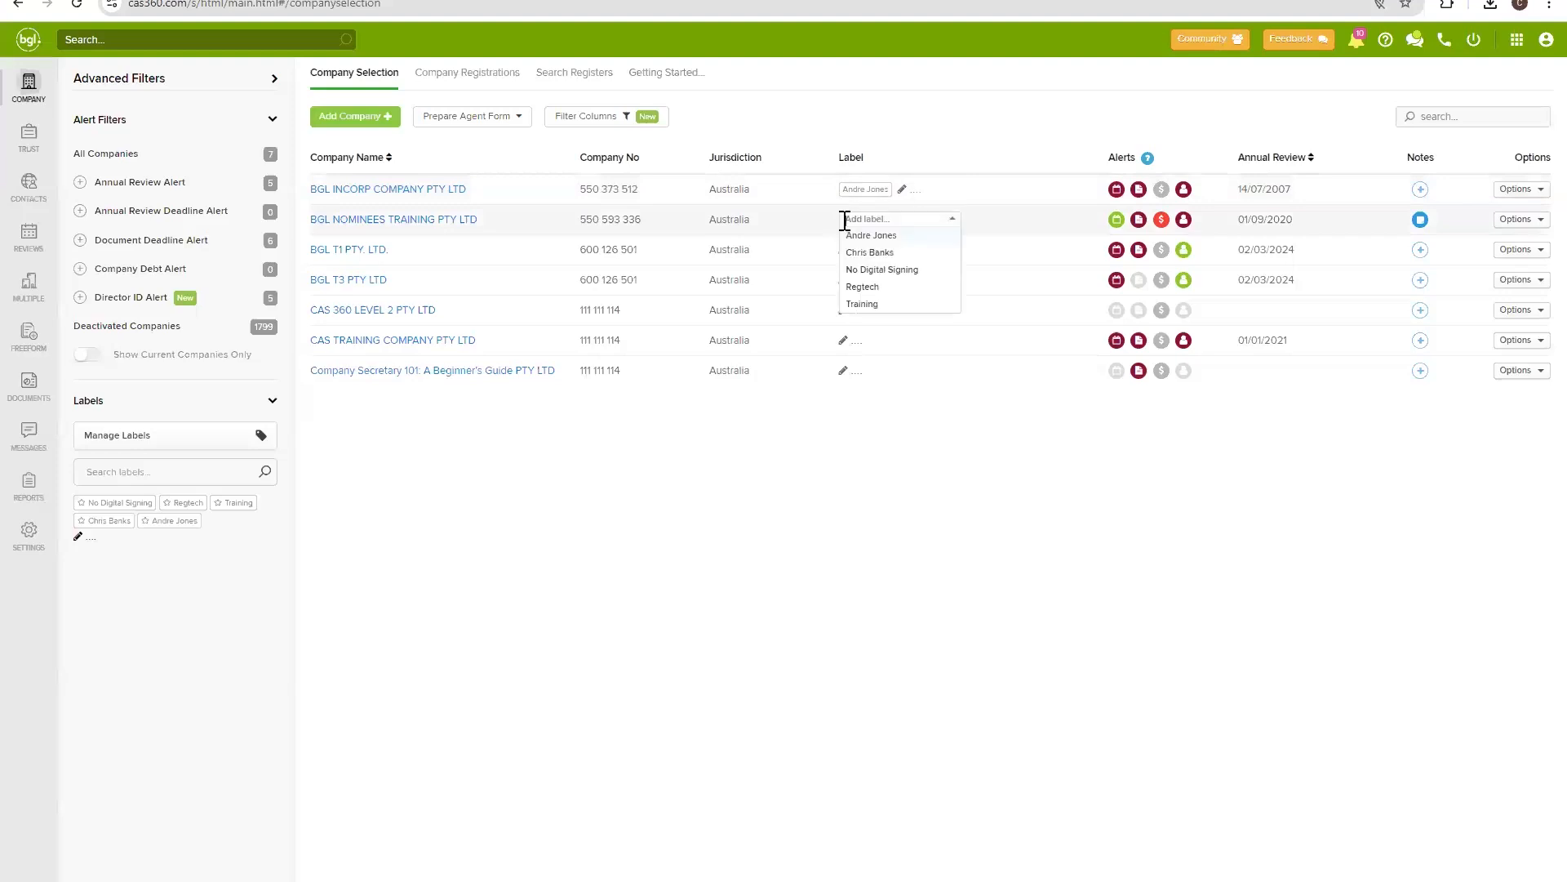
pyautogui.click(880, 251)
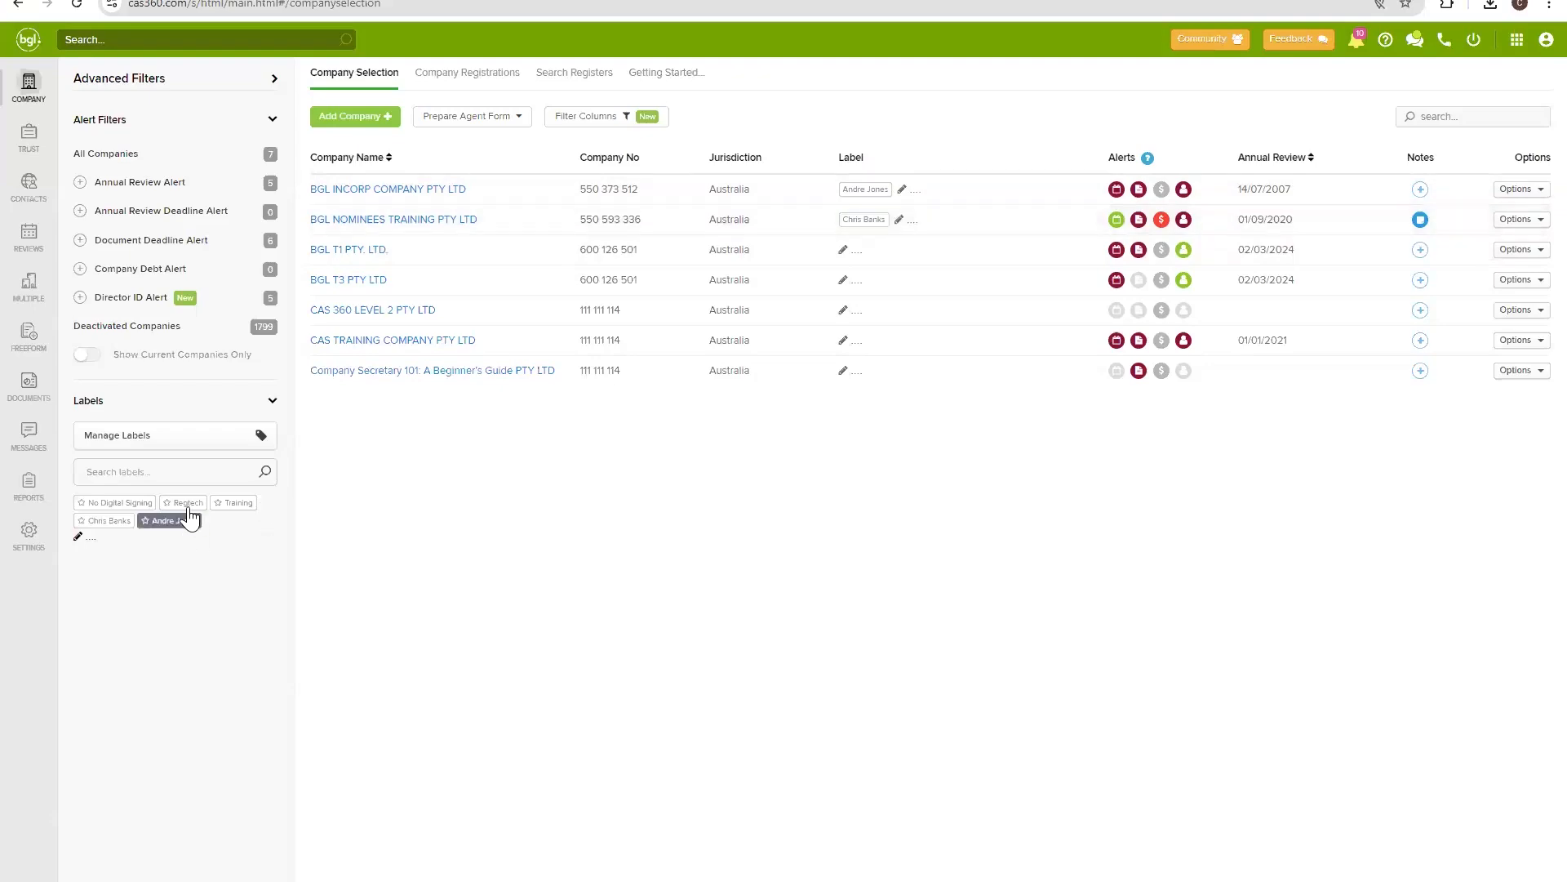
pyautogui.click(169, 441)
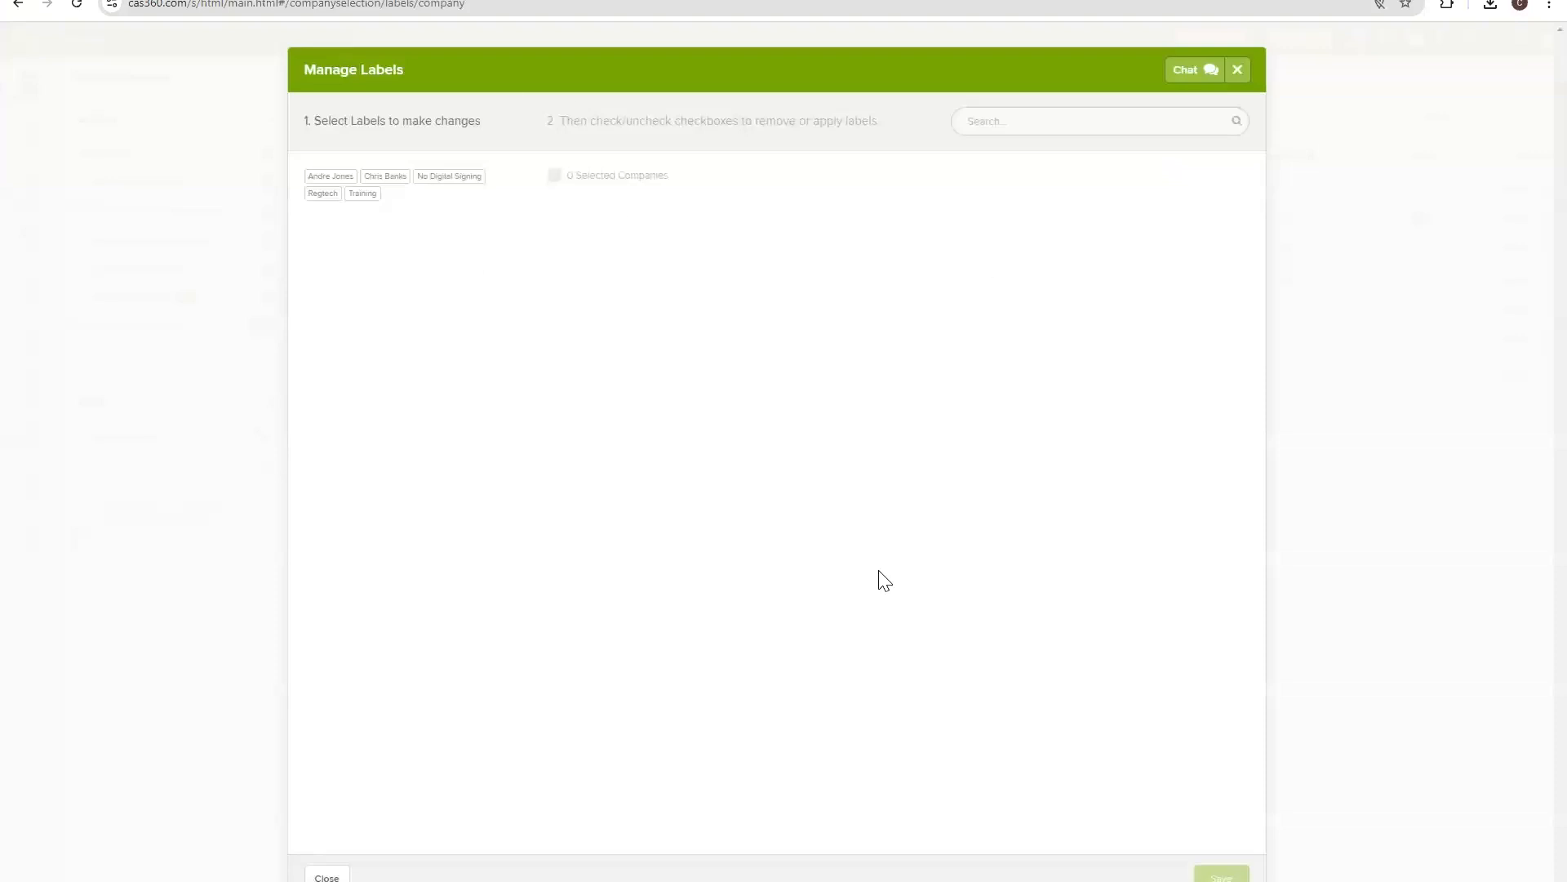
# Rename the short person-name label to the person's full first name in Manage Labels.
pyautogui.click(421, 179)
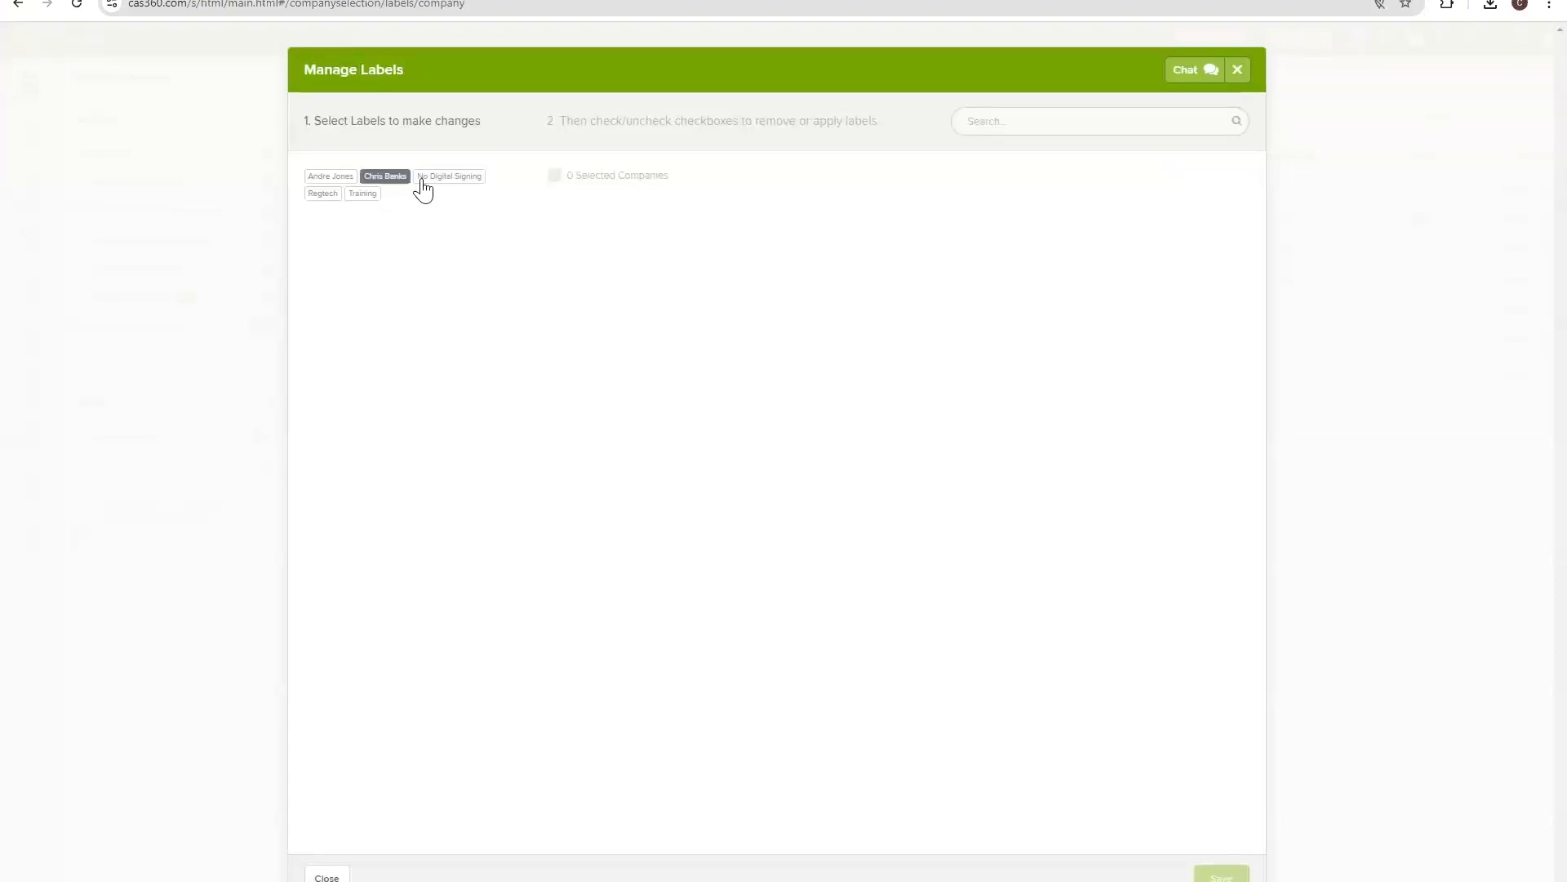
pyautogui.click(336, 196)
pyautogui.click(393, 180)
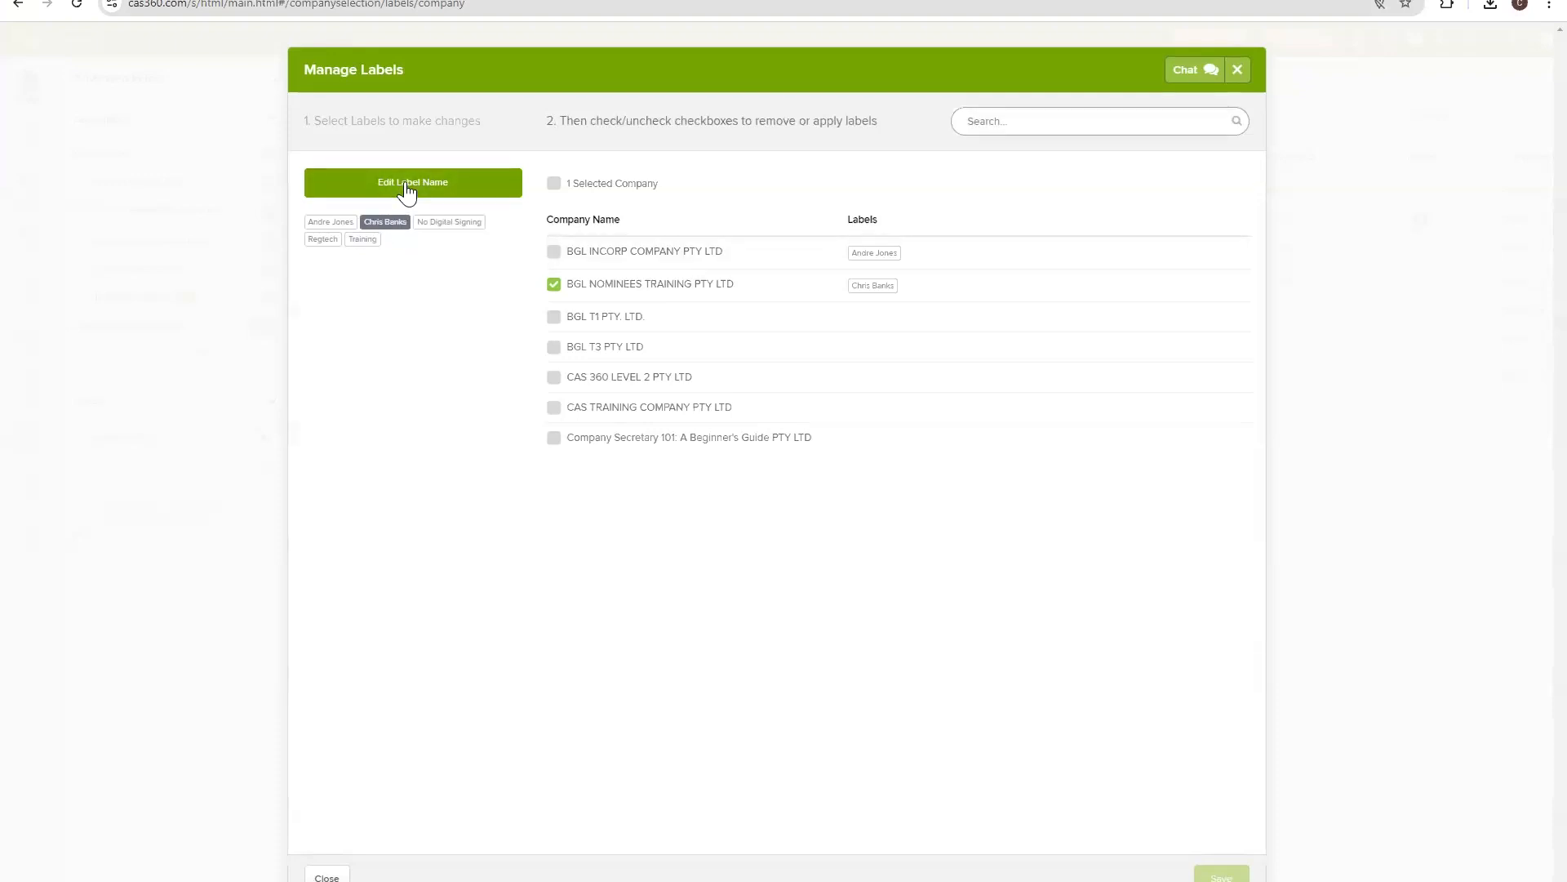
pyautogui.click(408, 189)
pyautogui.click(405, 245)
pyautogui.click(380, 294)
pyautogui.click(354, 305)
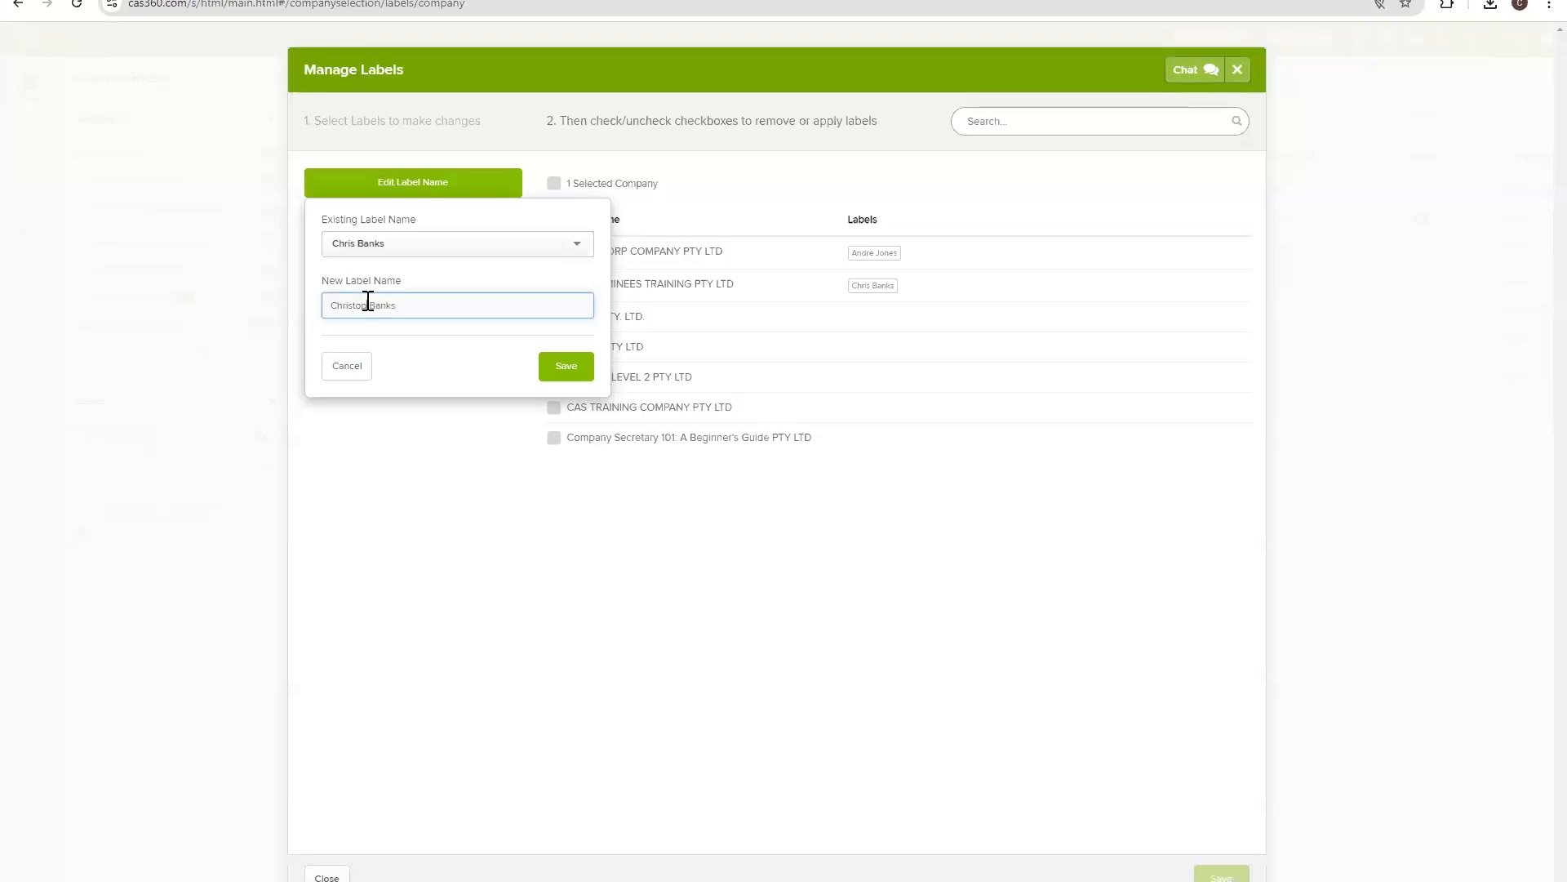
pyautogui.click(557, 376)
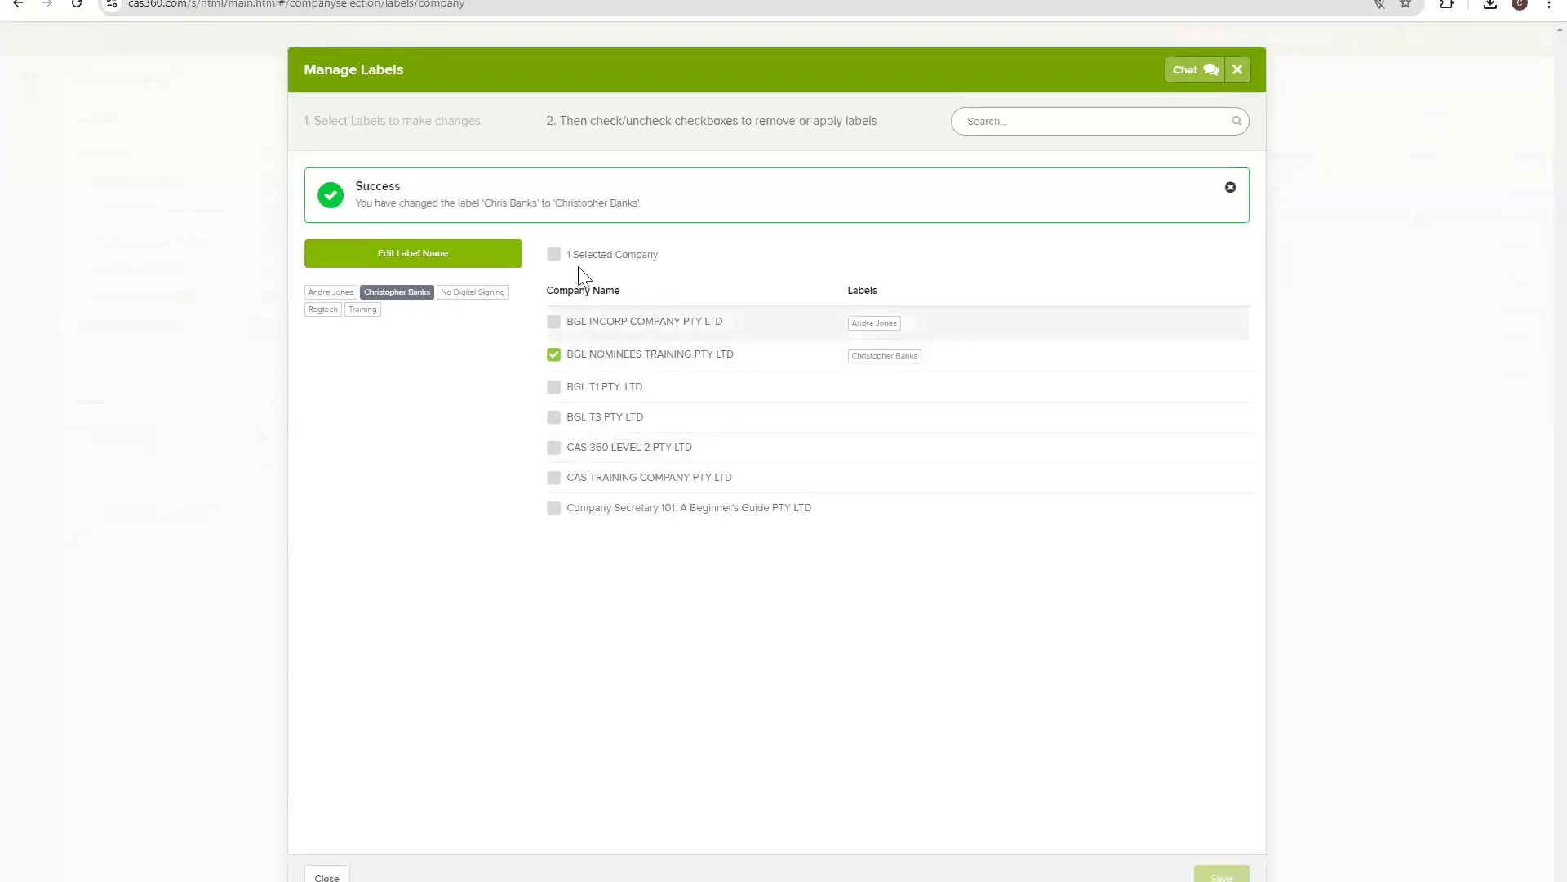
# Apply the renamed label to BGL T1 PTY. LTD., BGL T3 PTY LTD and CAS 360 LEVEL 2 PTY LTD.
pyautogui.click(554, 392)
pyautogui.click(554, 420)
pyautogui.click(555, 453)
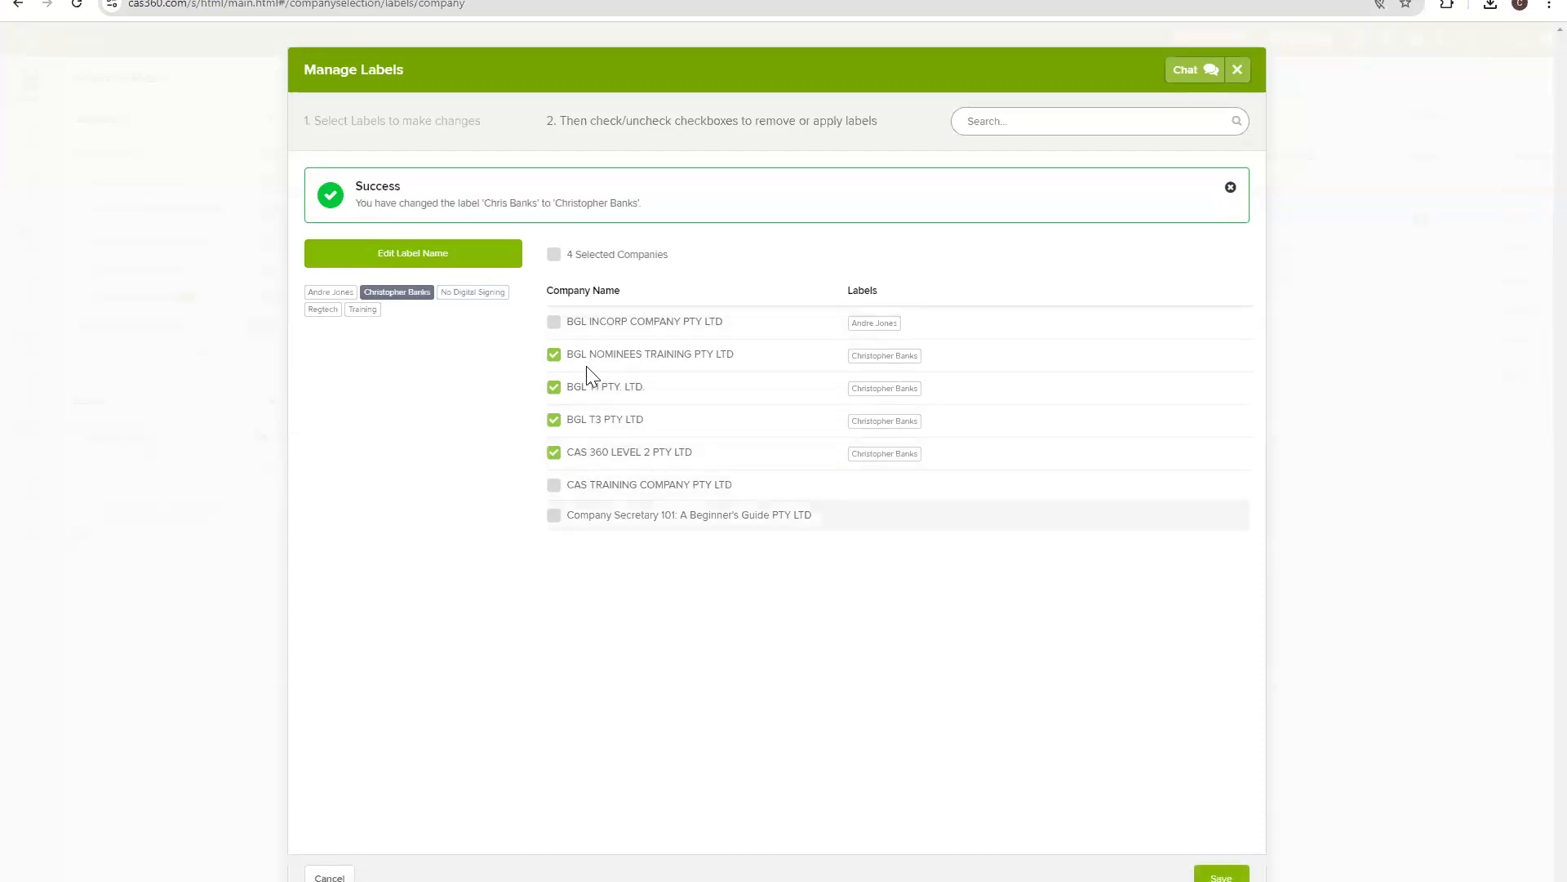
pyautogui.click(1216, 875)
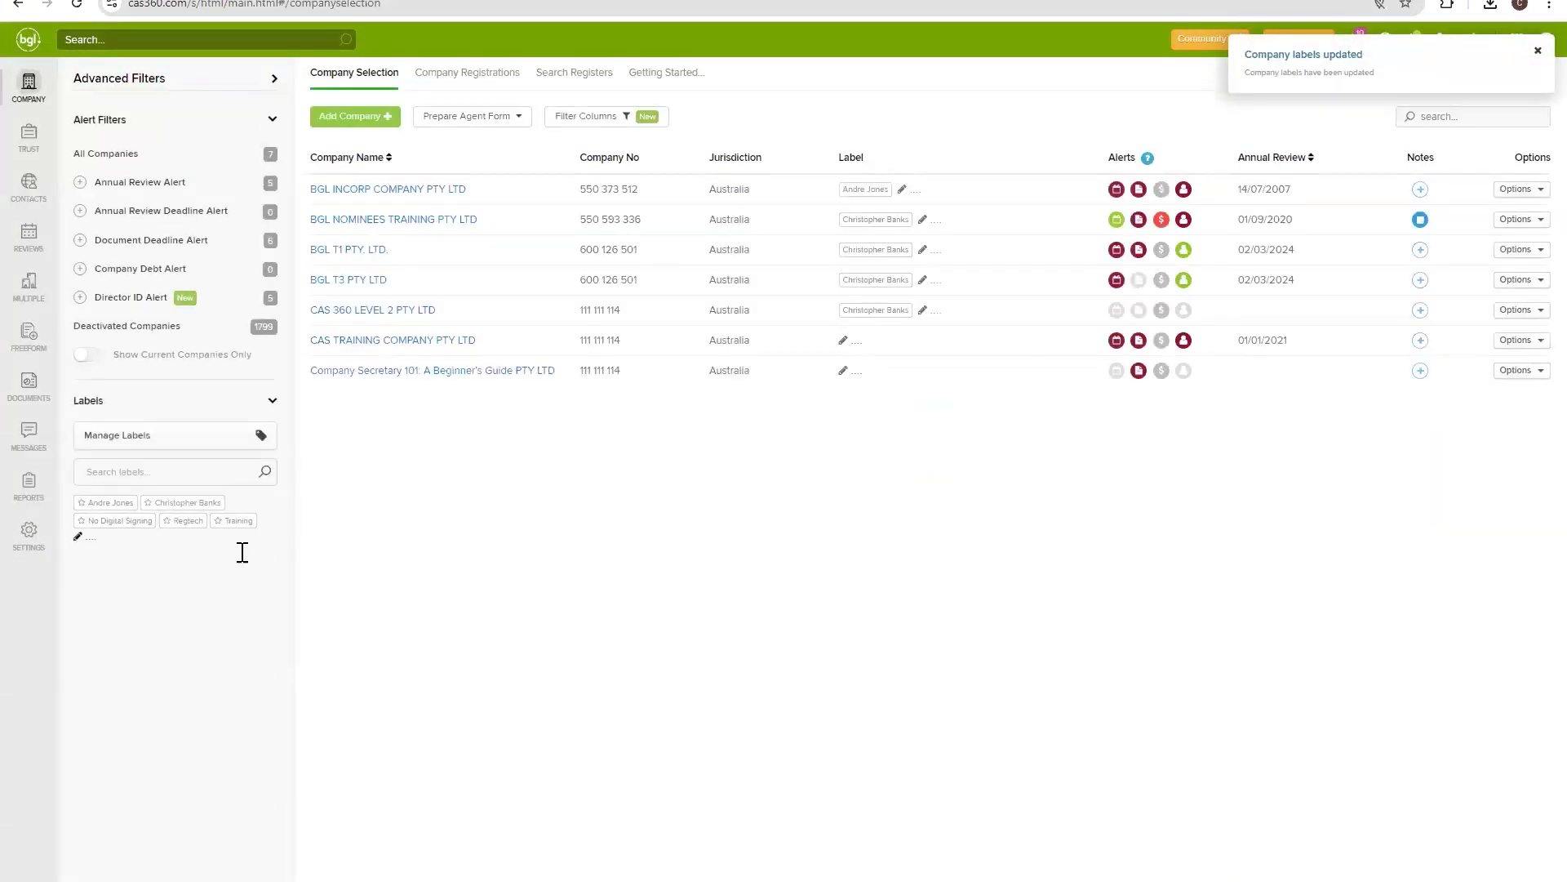
# Show companies with the renamed label, untick BGL NOMINEES TRAINING PTY LTD in Manage Labels, and save.
pyautogui.click(196, 503)
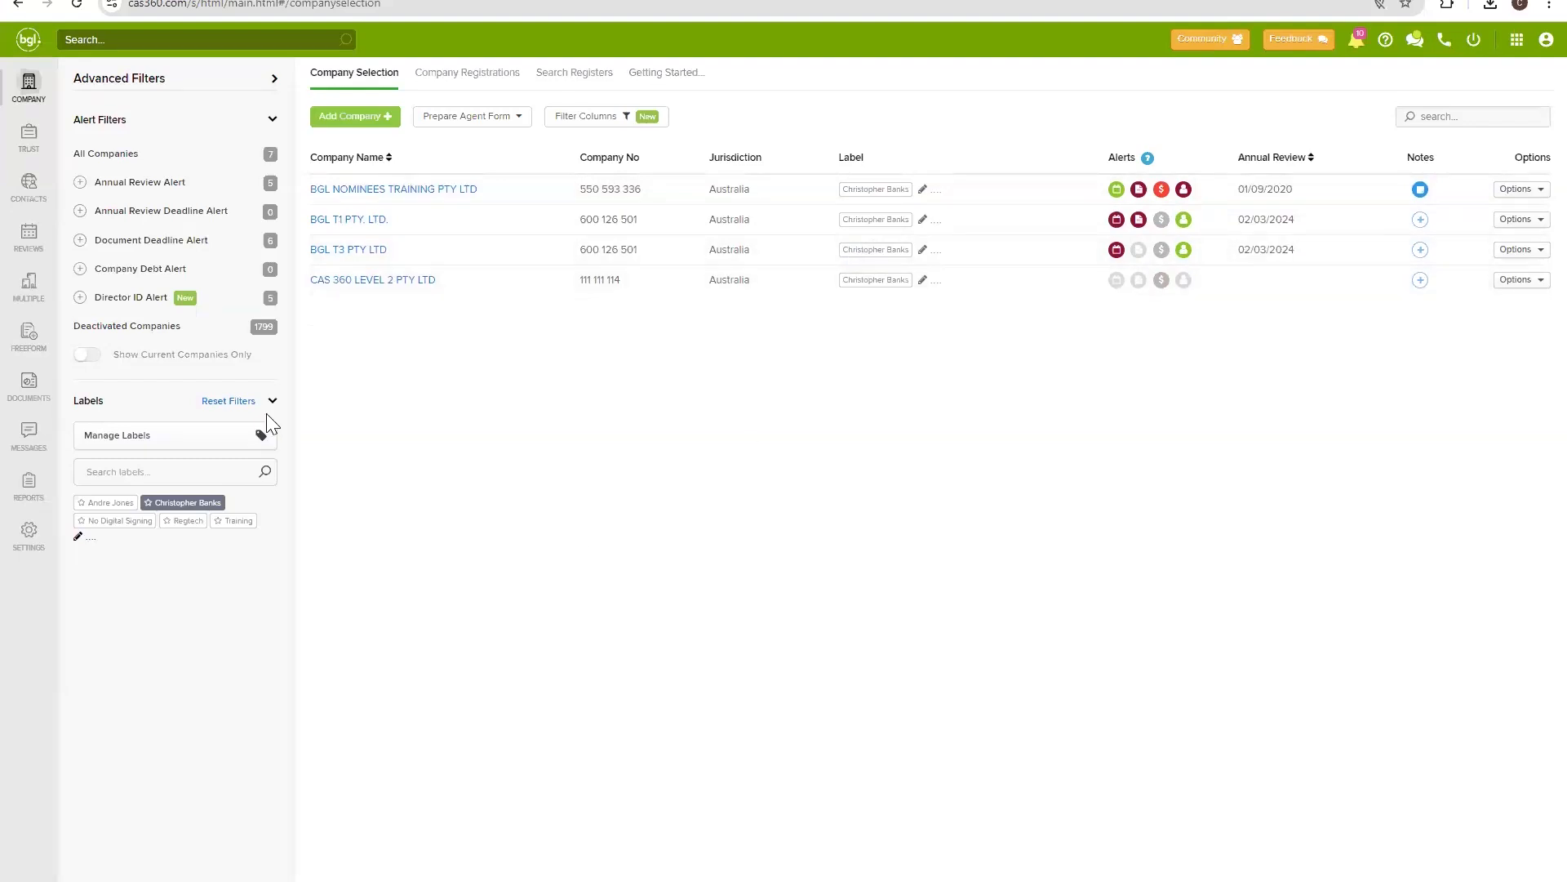
pyautogui.click(254, 438)
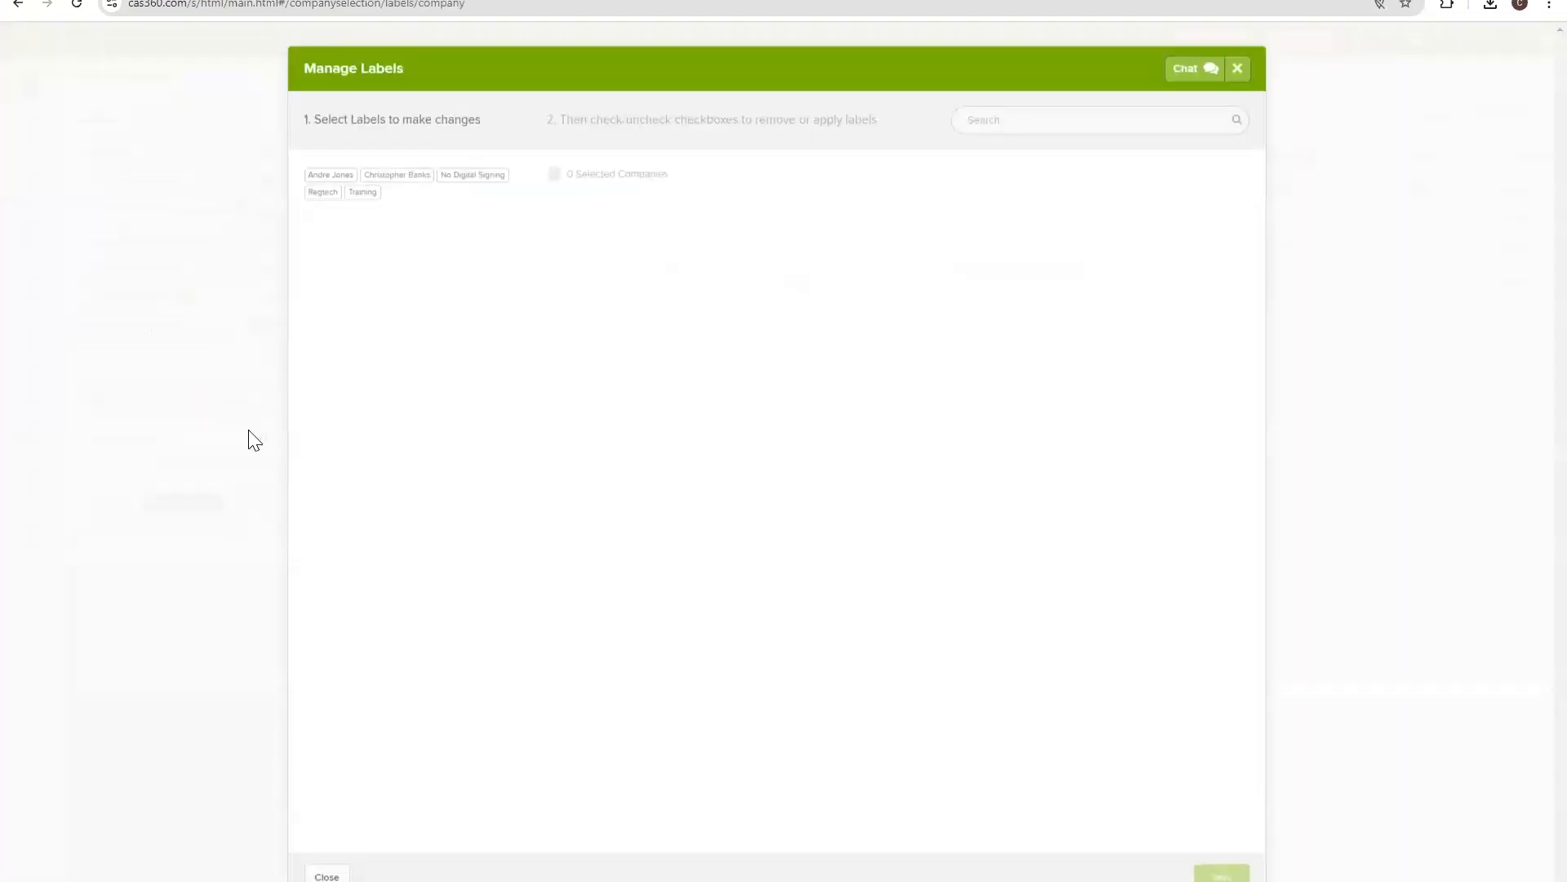
pyautogui.click(413, 176)
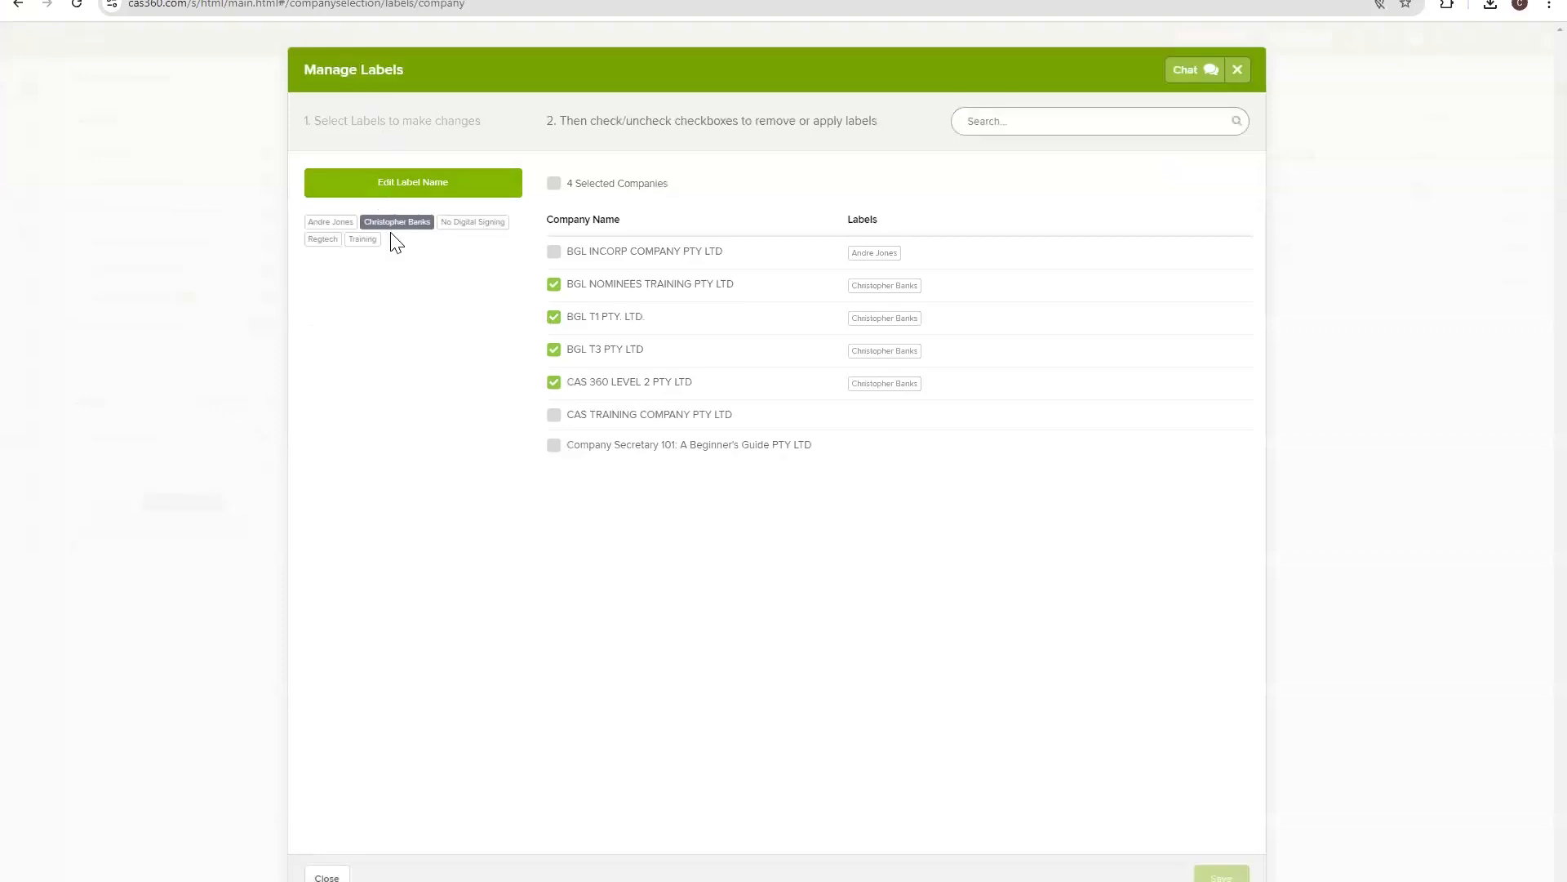
pyautogui.click(554, 286)
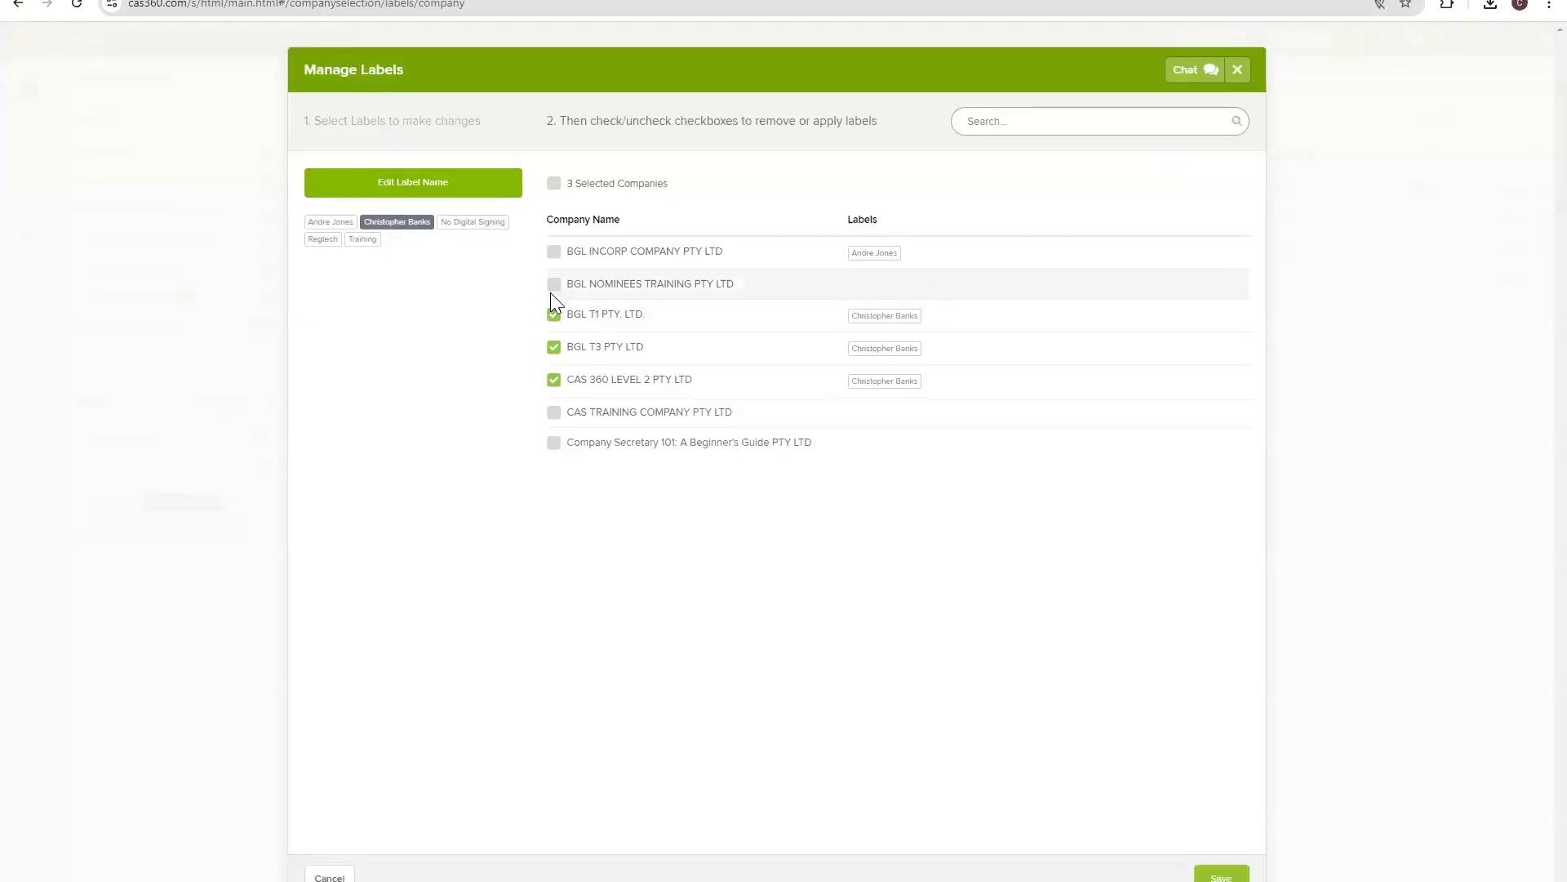
pyautogui.click(1209, 875)
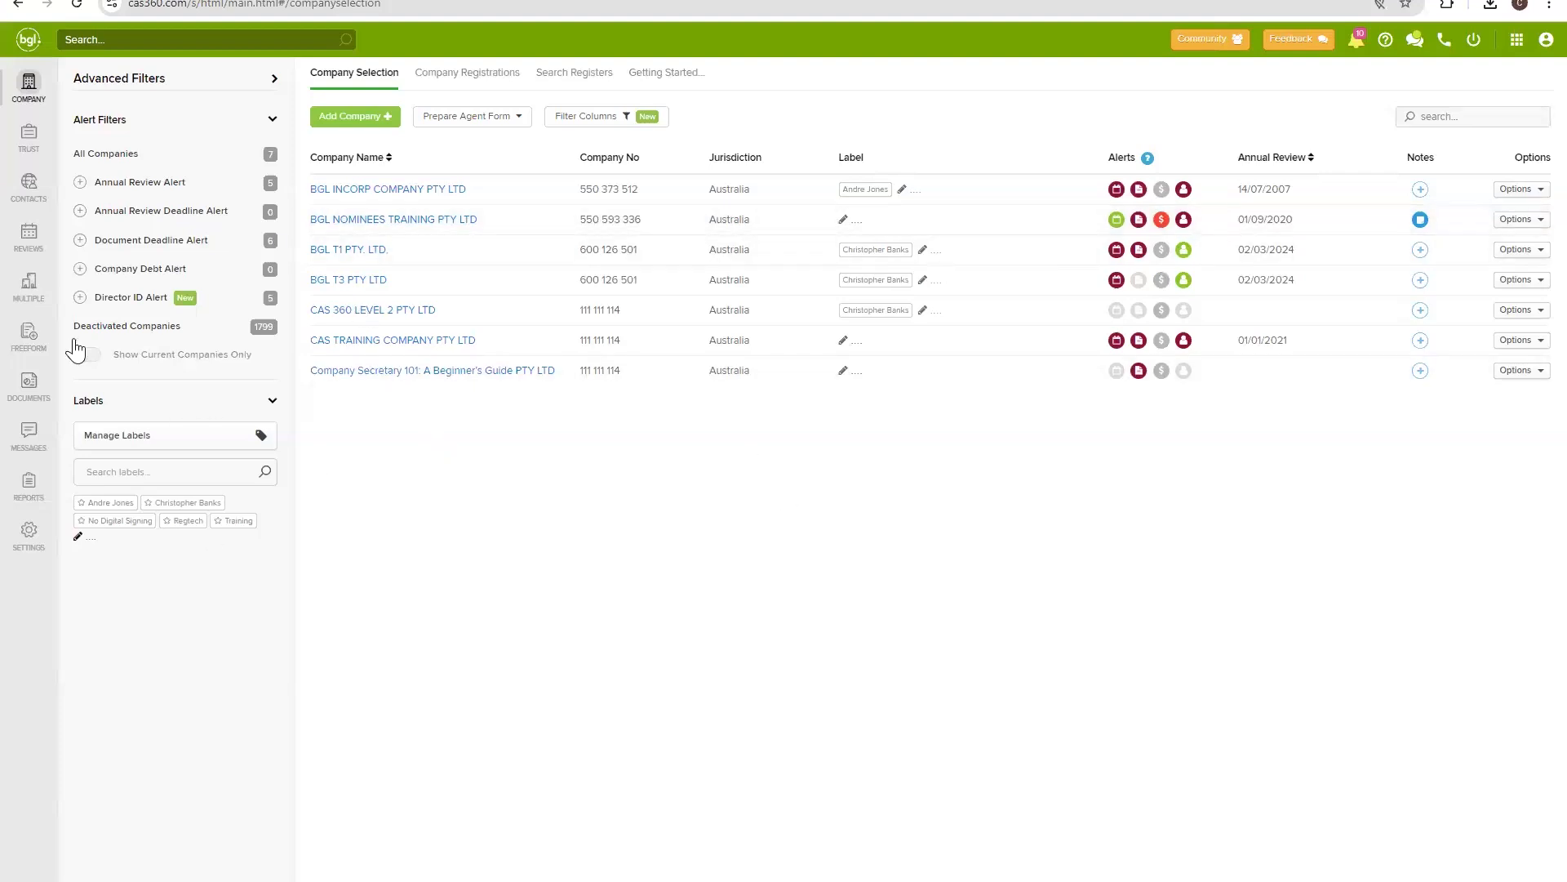
pyautogui.click(29, 485)
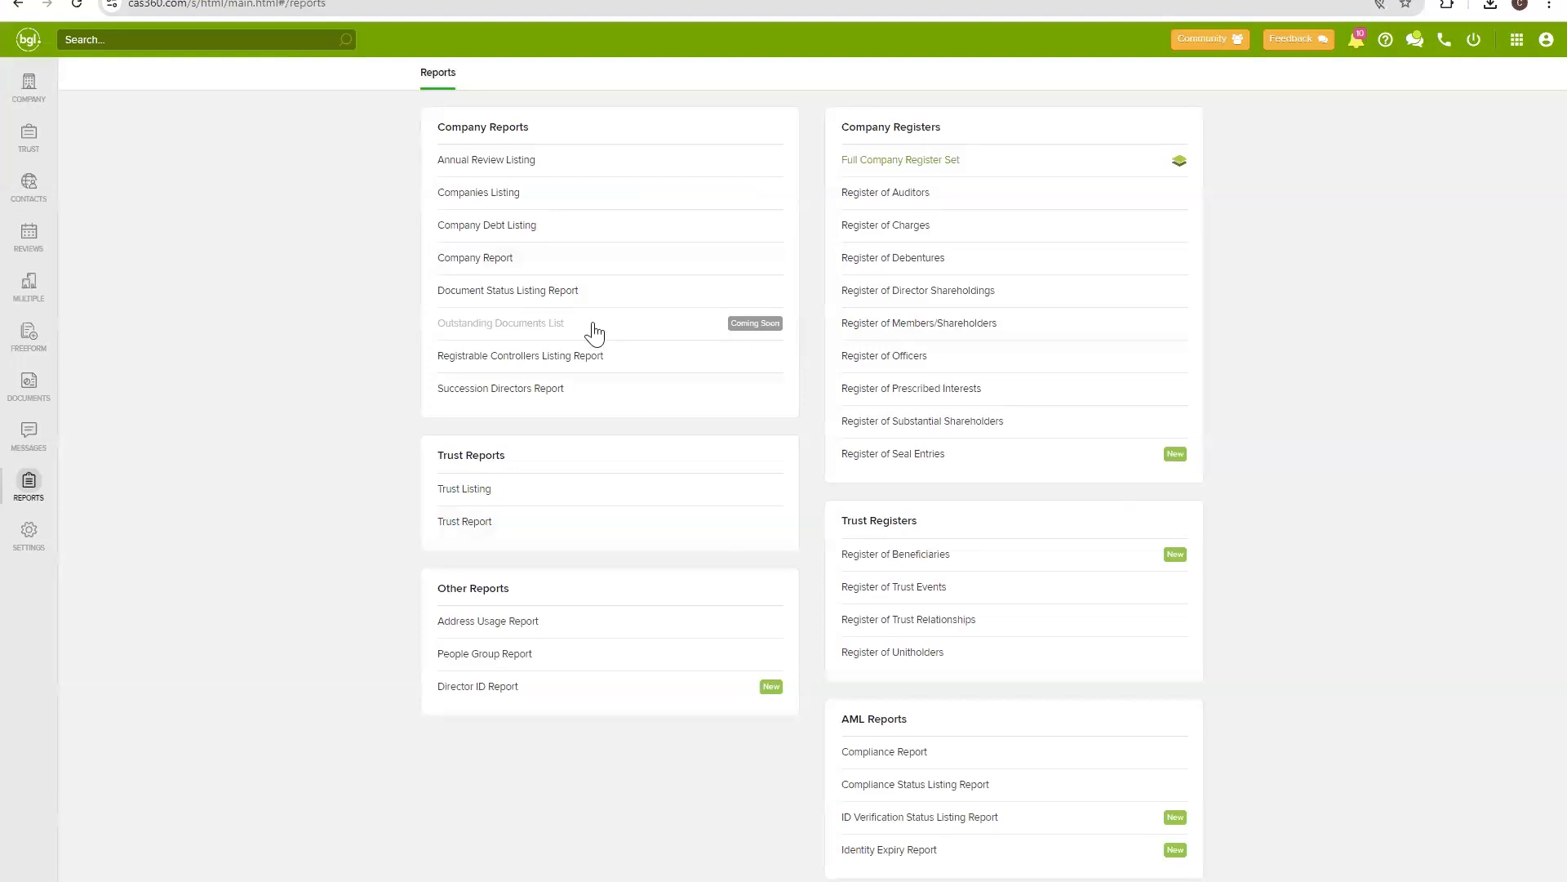
# In the Annual Review Listing label filter, exclude the first person-name label, then Select All and Deselect All.
pyautogui.click(516, 160)
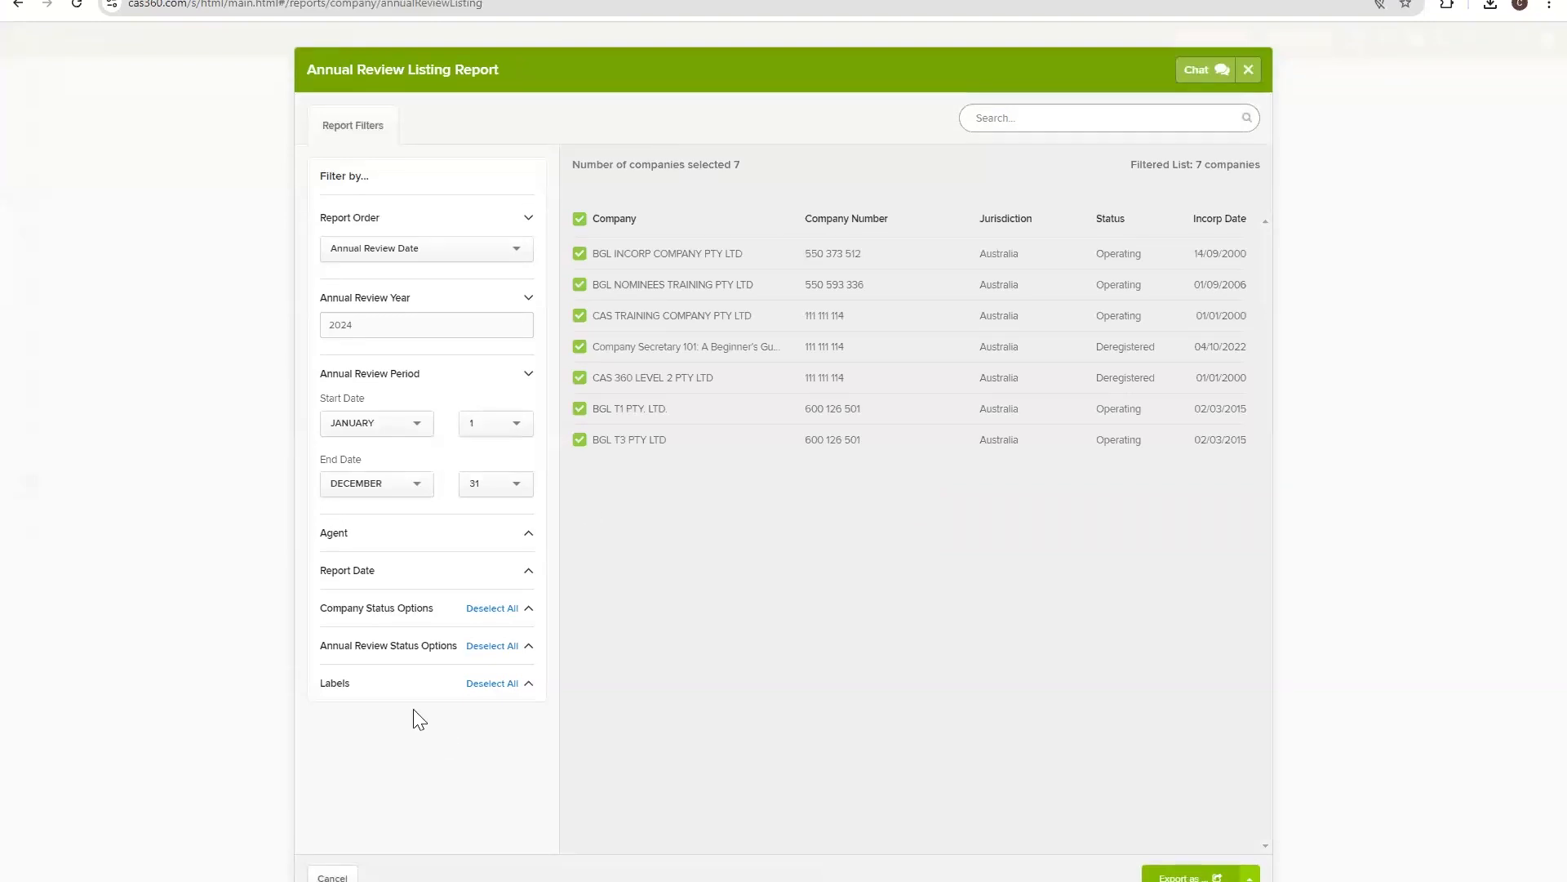
pyautogui.click(409, 687)
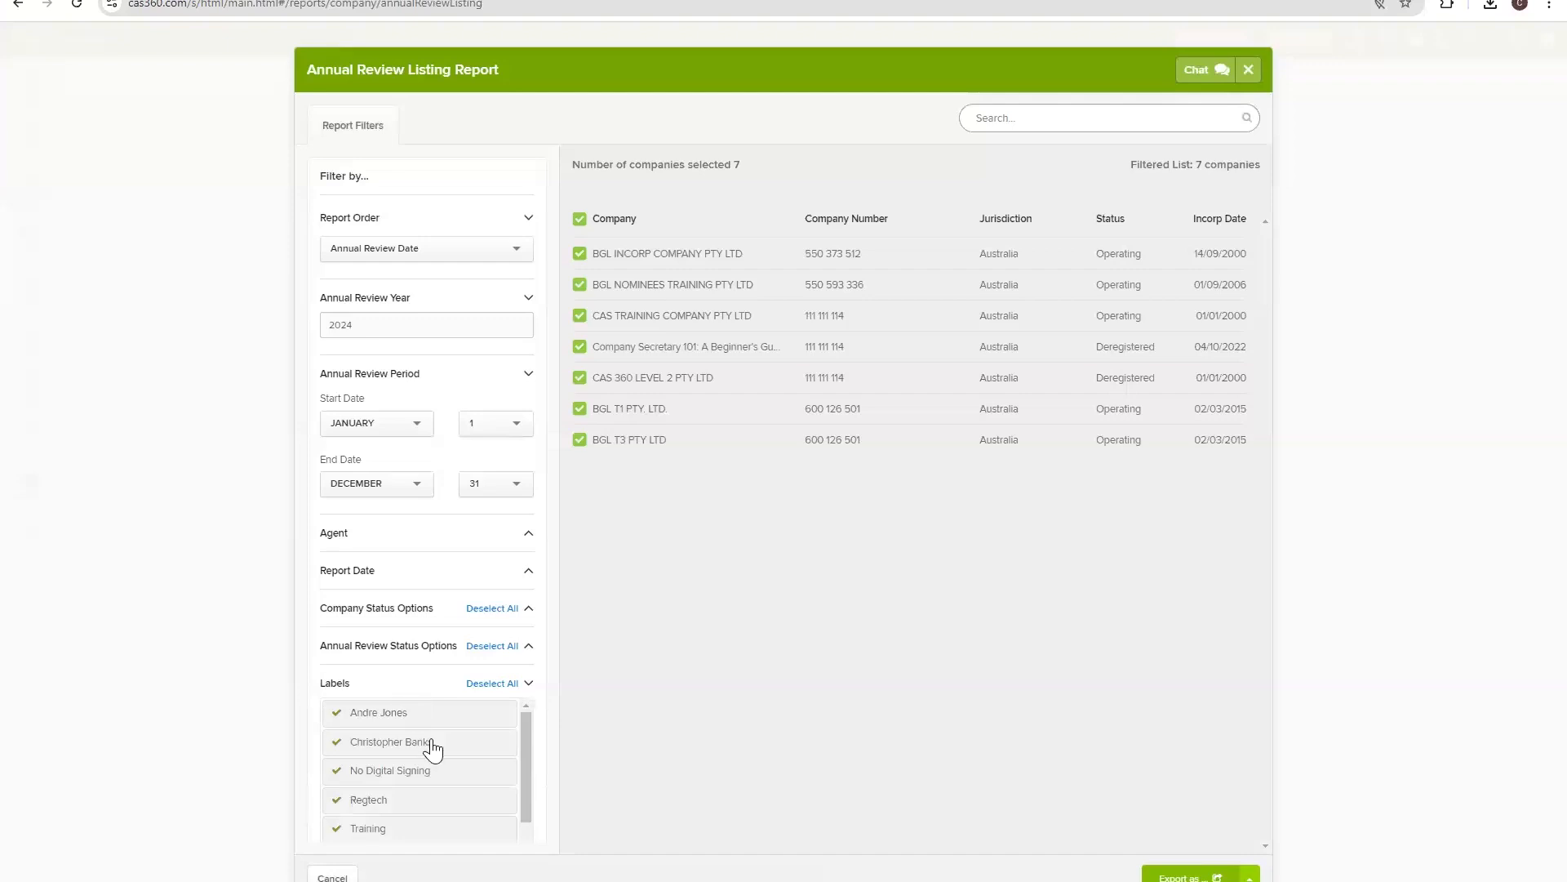
pyautogui.click(381, 722)
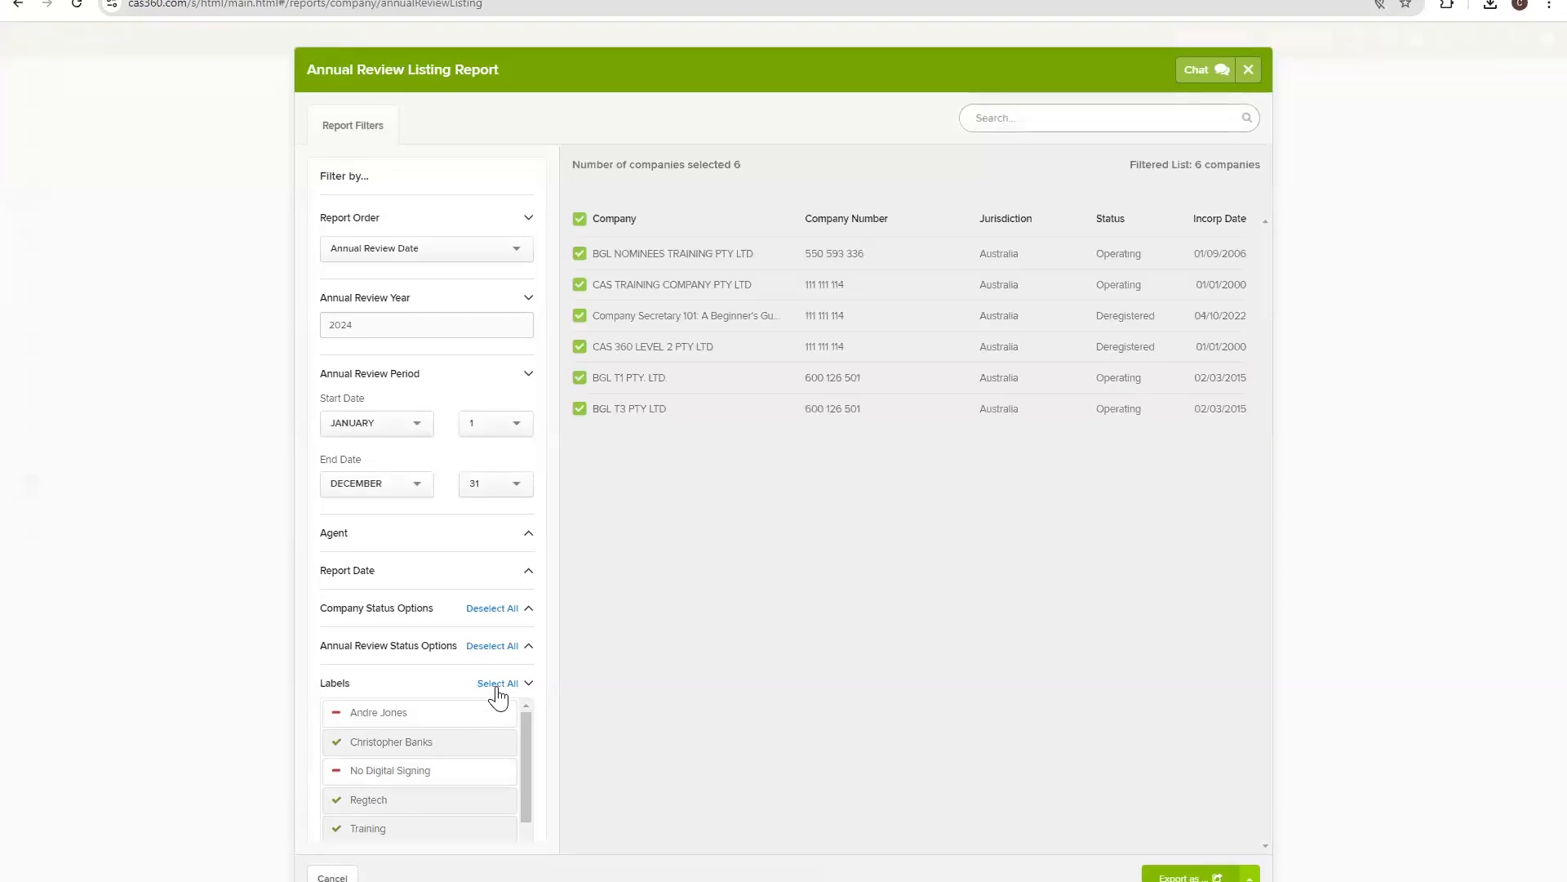
pyautogui.click(496, 685)
pyautogui.click(493, 686)
# Filter the Annual Review Listing to only the renamed label, showing three companies, then close it.
pyautogui.click(371, 747)
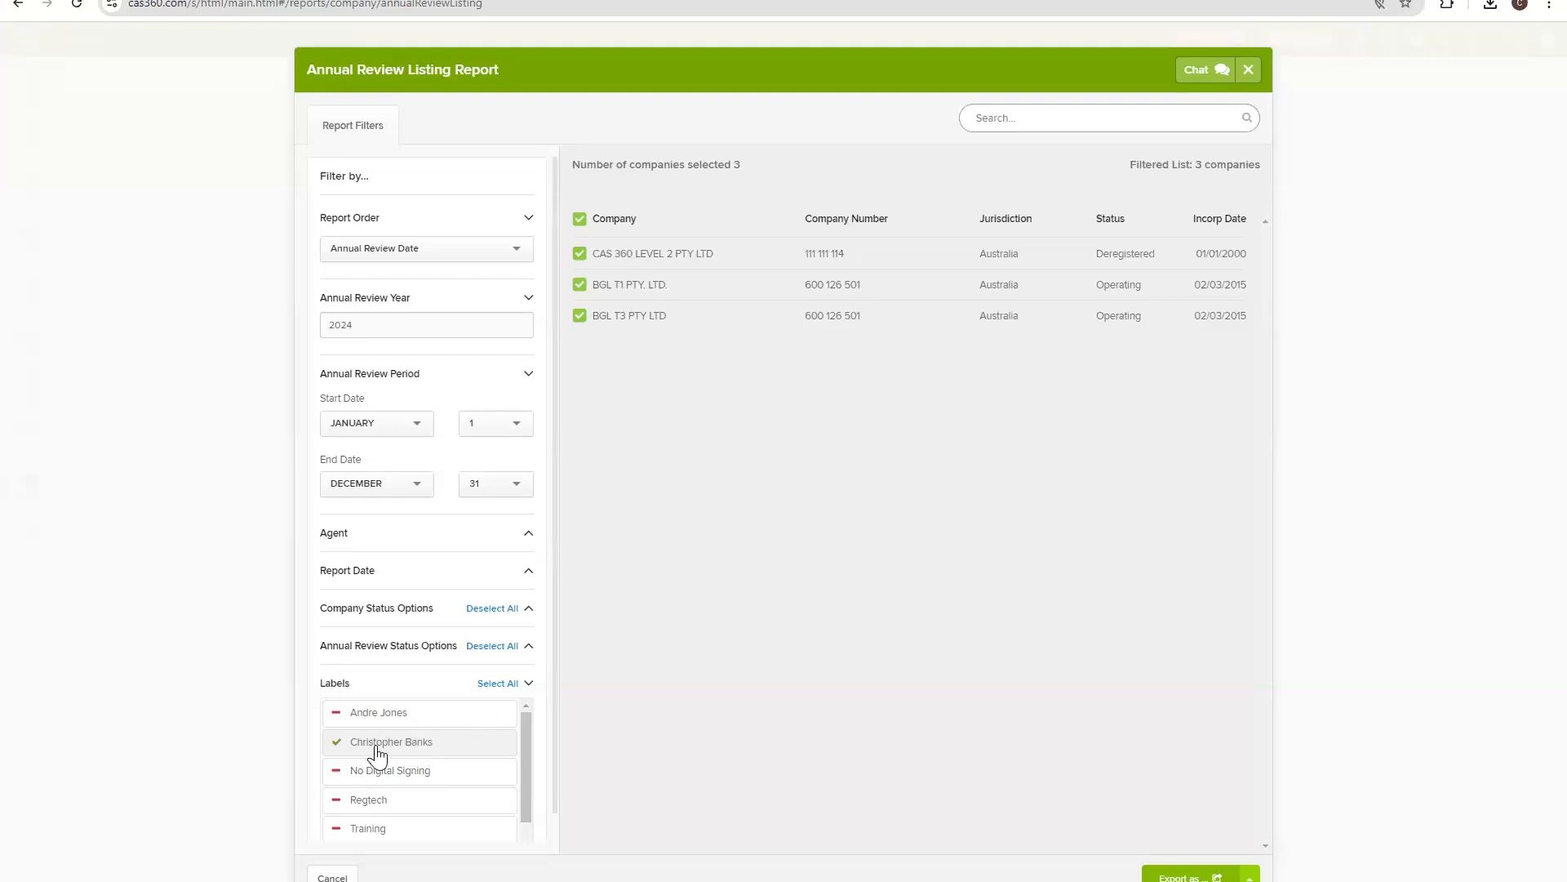
pyautogui.click(423, 719)
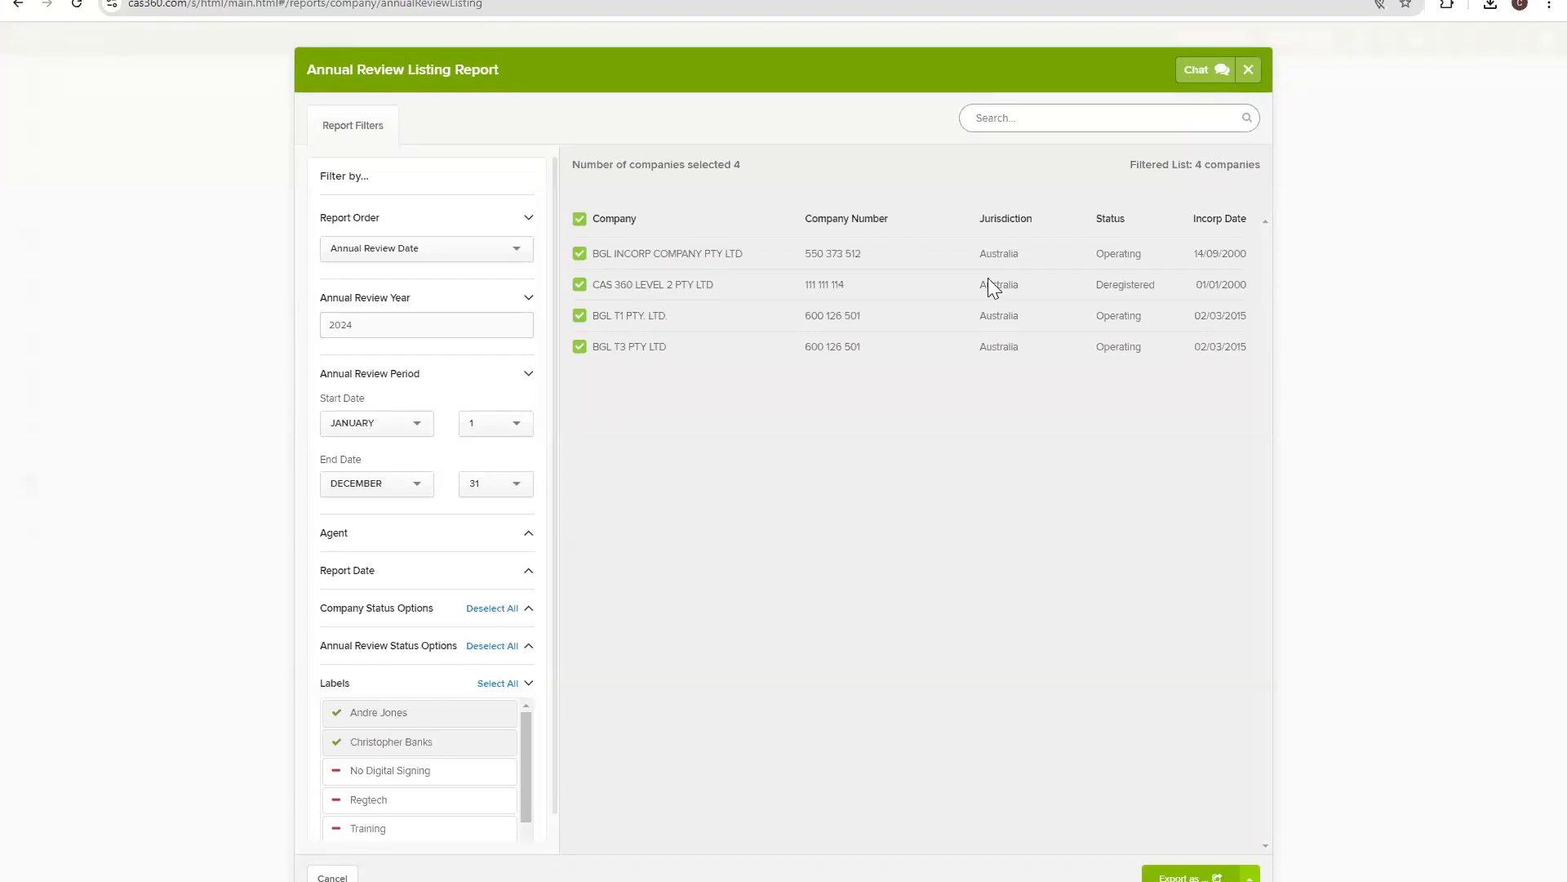
pyautogui.click(338, 733)
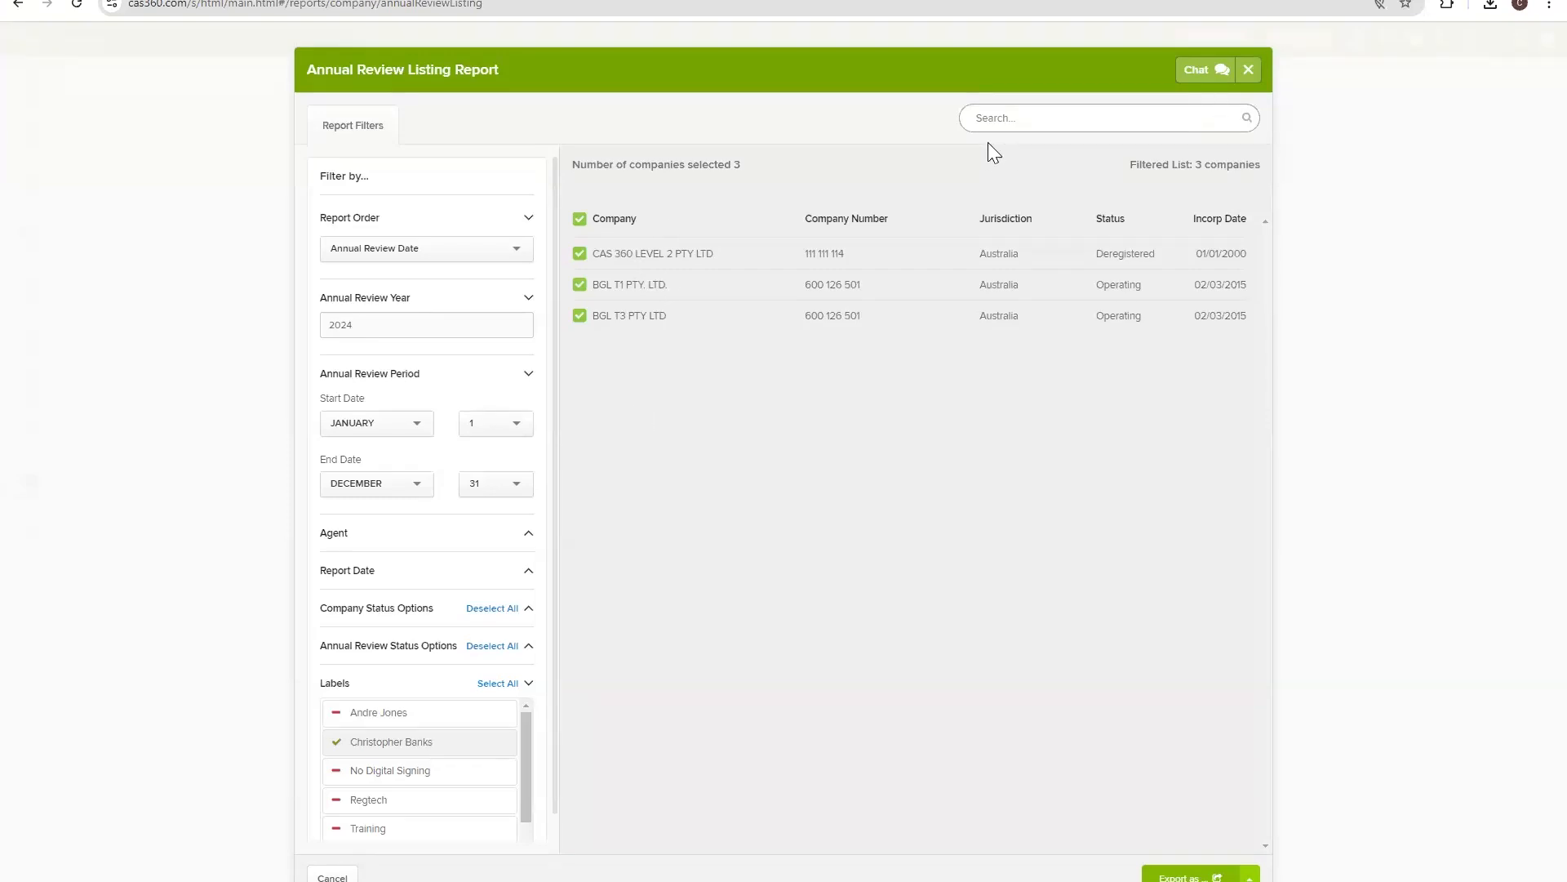
pyautogui.click(1249, 70)
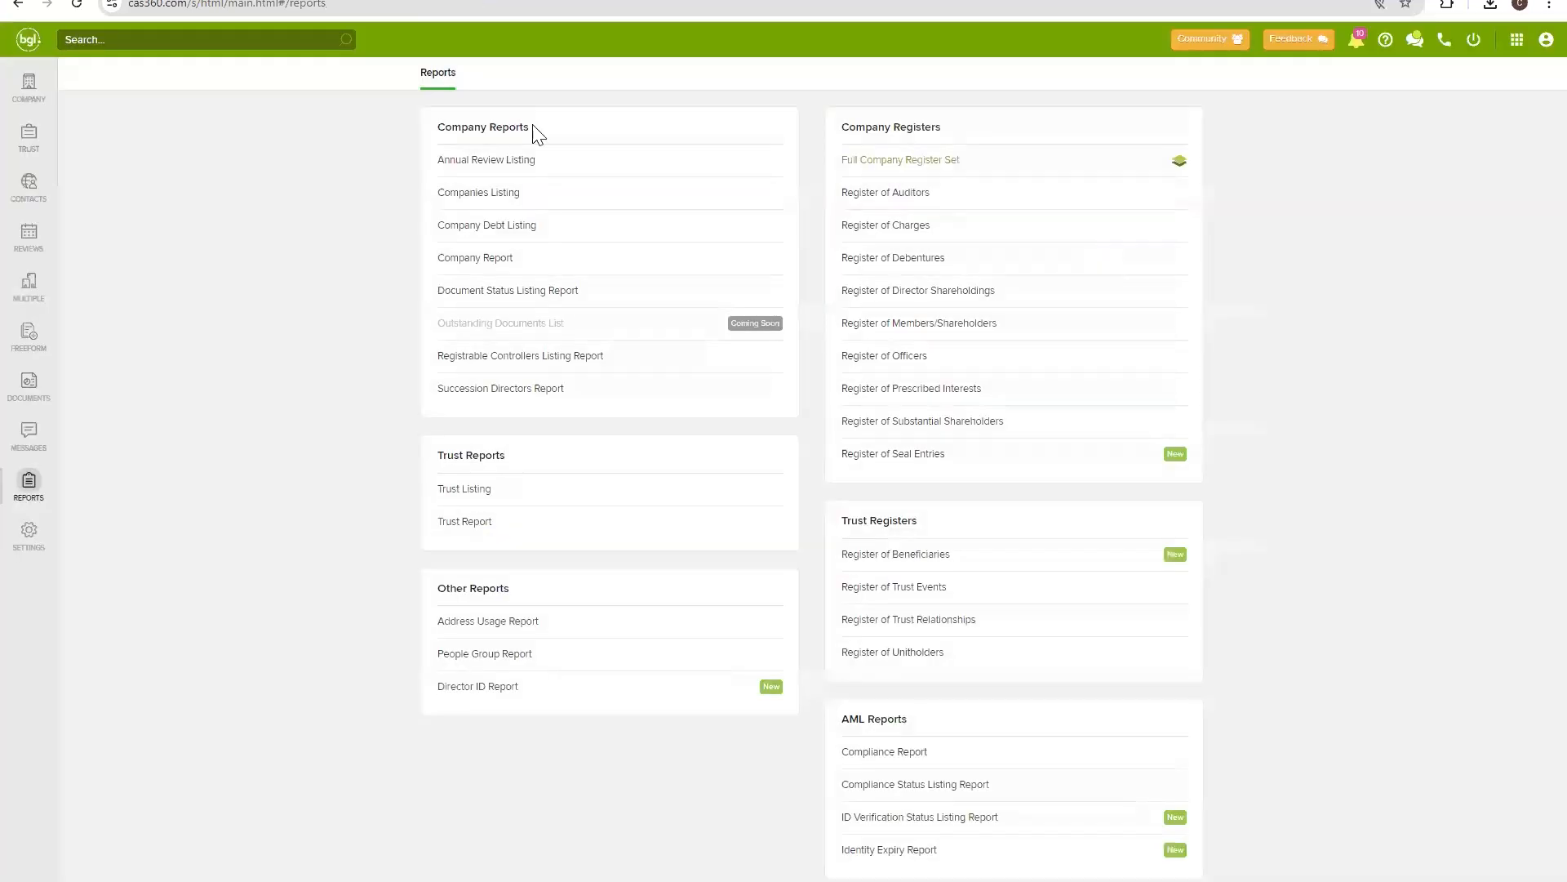